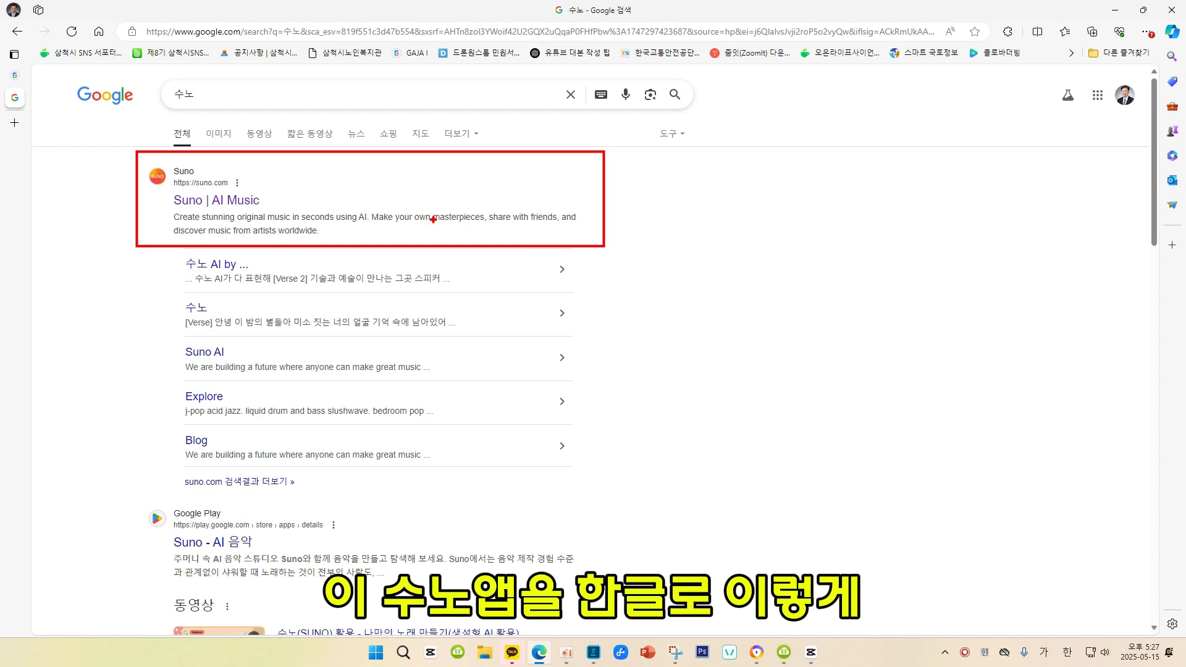
# Step: Open the Suno AI Music site from the search results and translate its home page into Korean
pyautogui.click(183, 192)
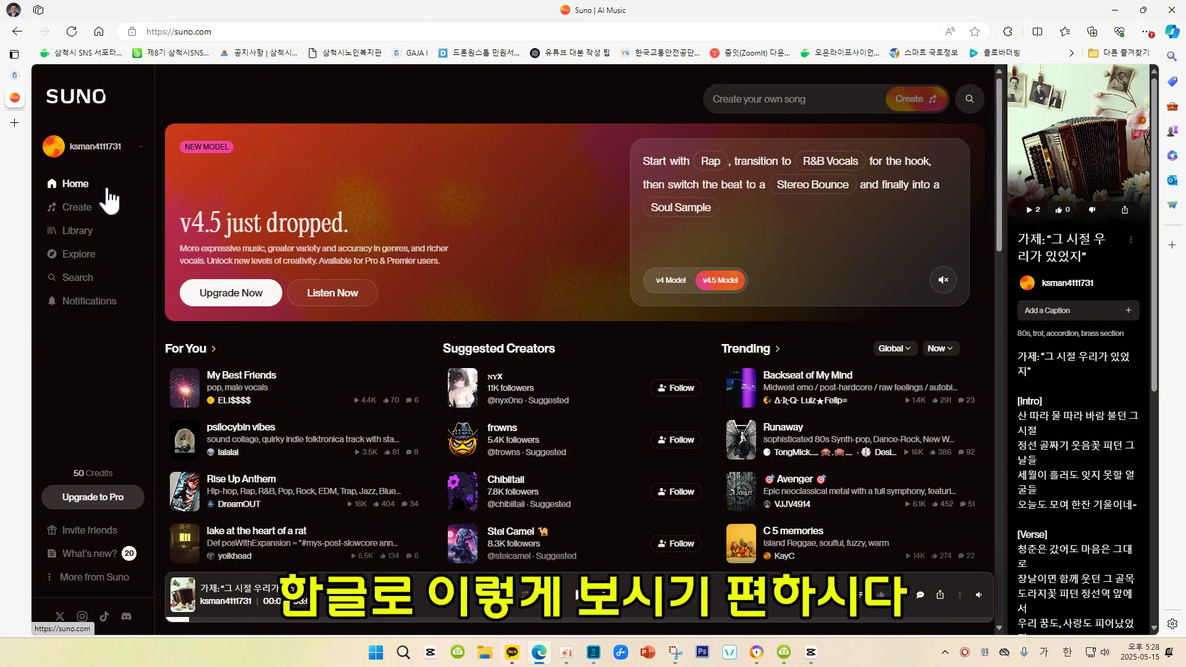
pyautogui.rightClick(89, 187)
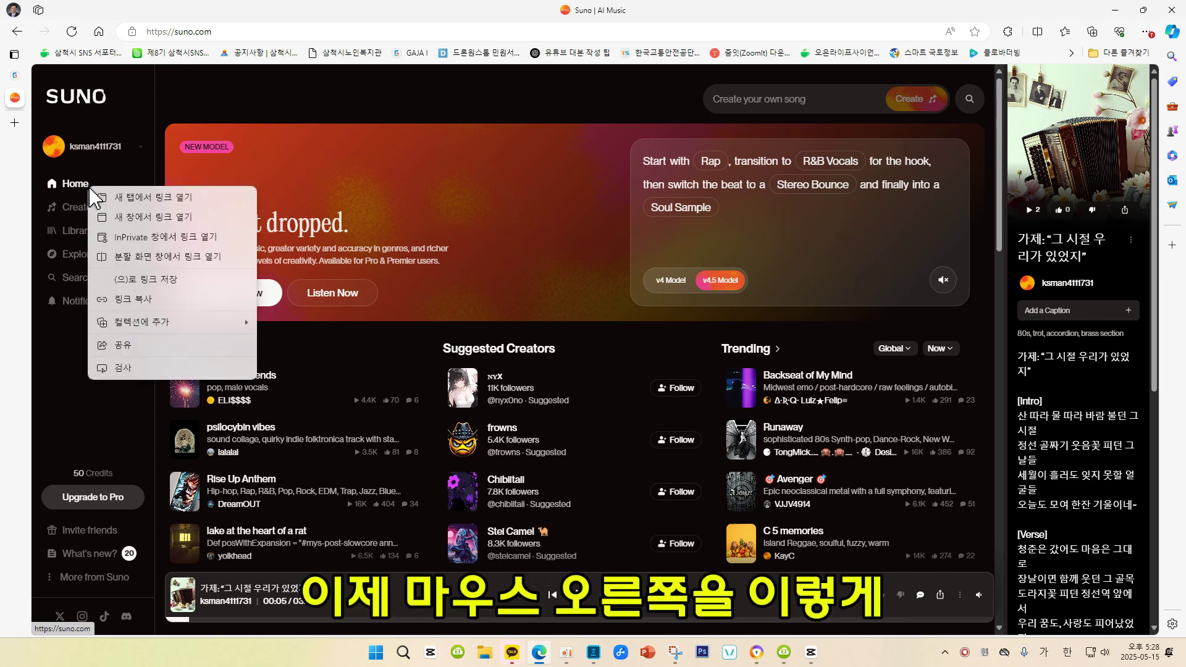
pyautogui.click(99, 196)
pyautogui.rightClick(233, 211)
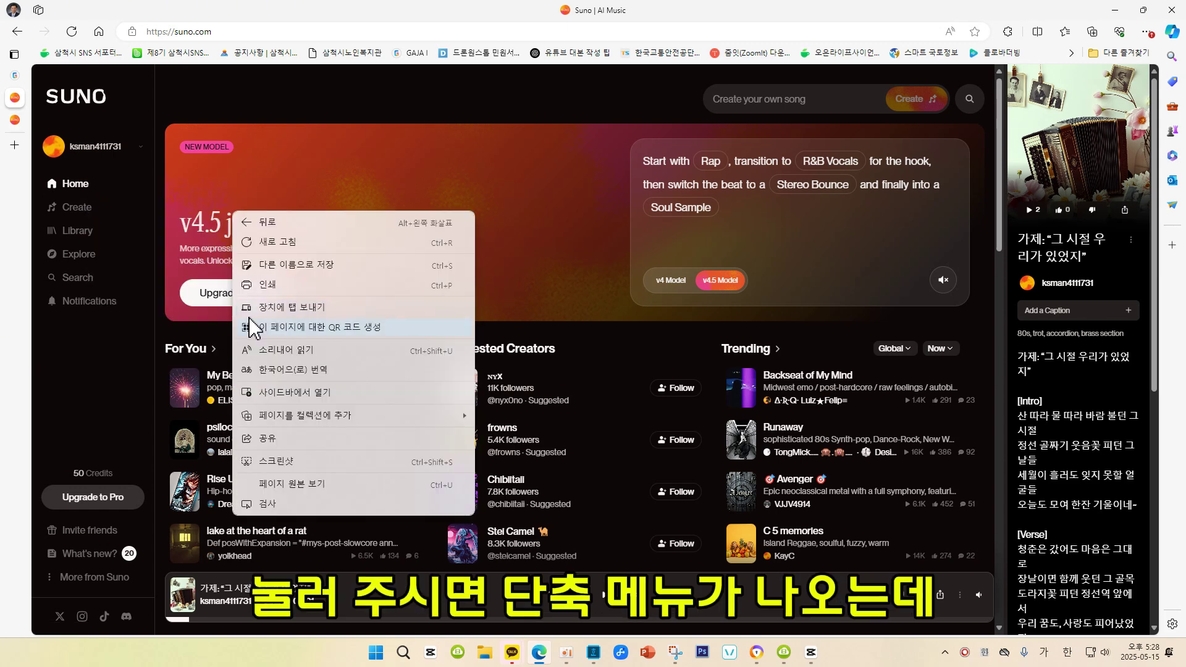
pyautogui.click(267, 372)
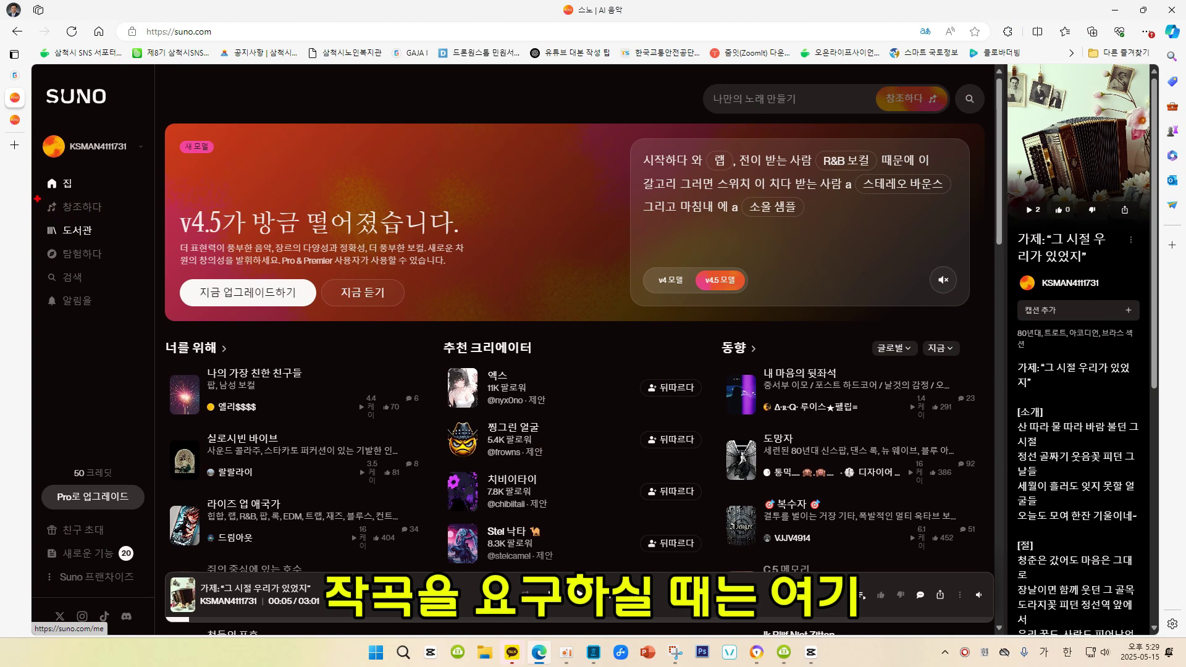
# Step: Open Suno's song creation page
pyautogui.moveTo(37, 199); pyautogui.dragTo(145, 218)
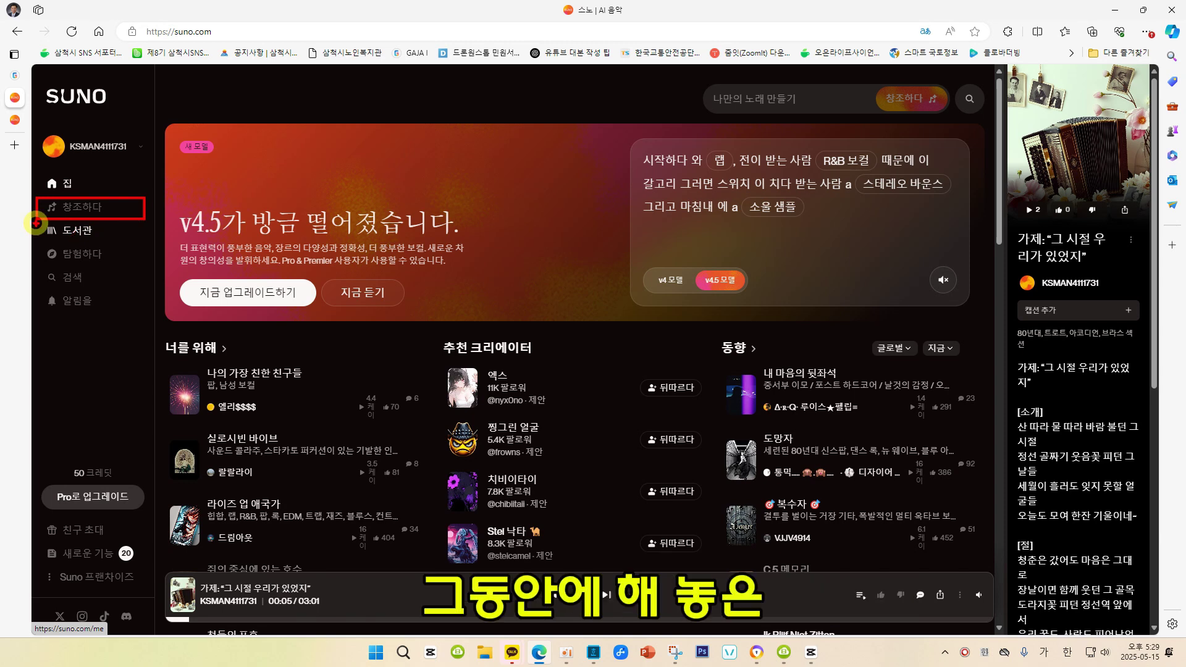
pyautogui.moveTo(36, 223); pyautogui.dragTo(144, 242)
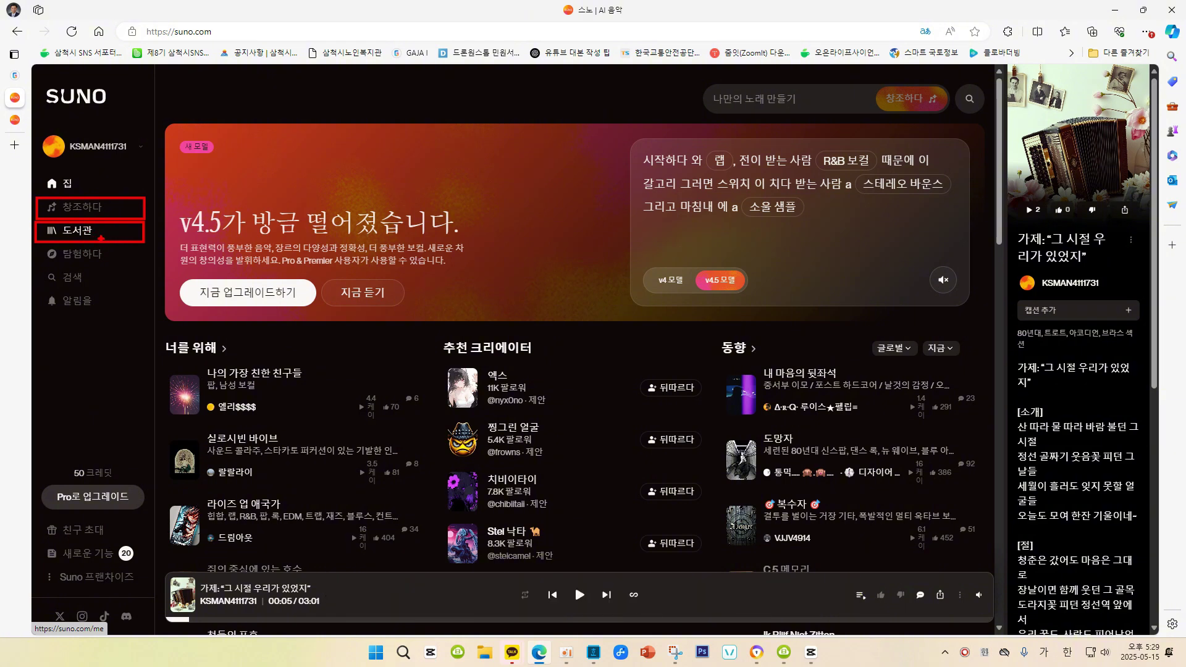
pyautogui.press('Escape')
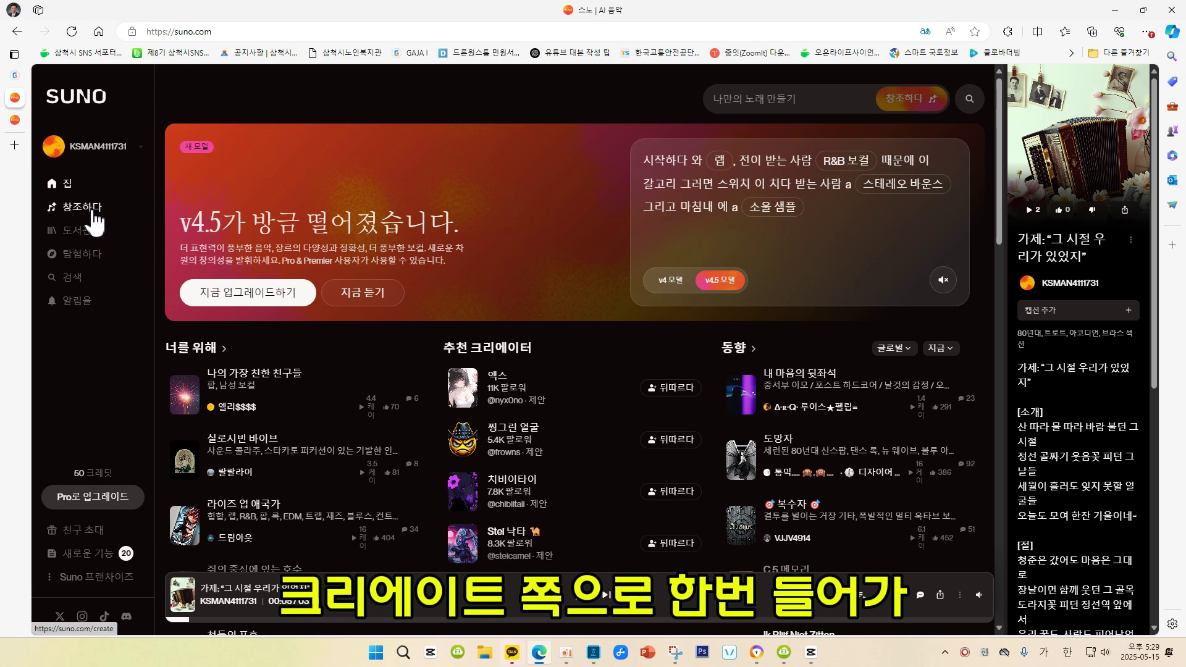
pyautogui.click(94, 213)
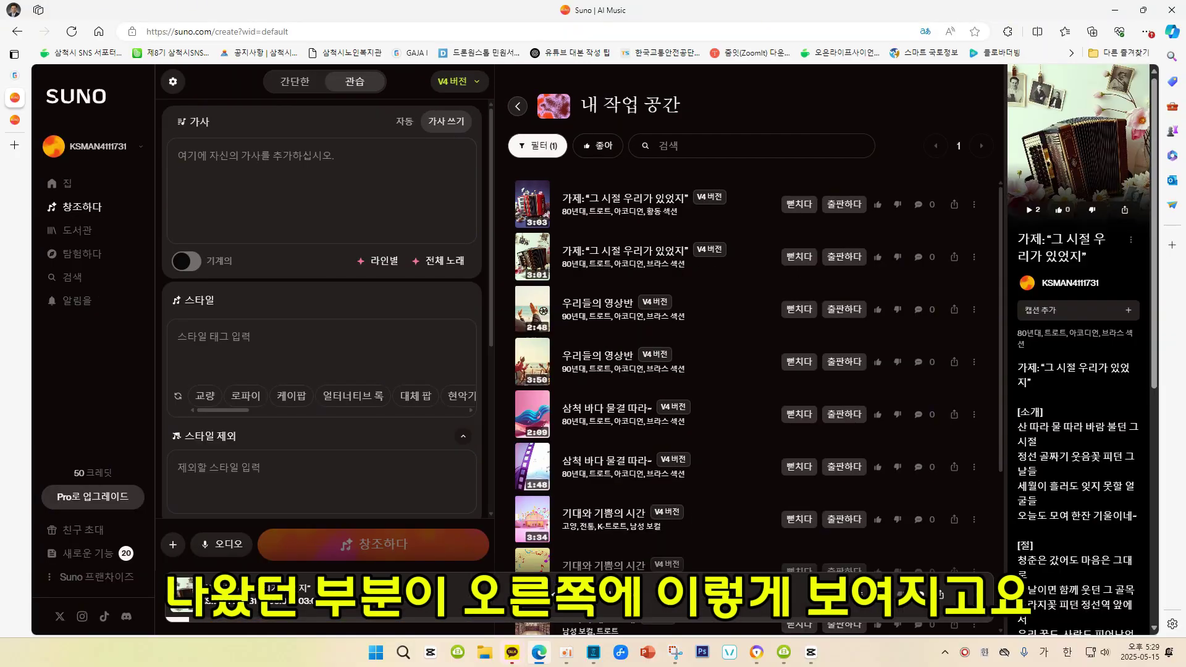
pyautogui.click(497, 160)
pyautogui.moveTo(503, 163); pyautogui.dragTo(1027, 582)
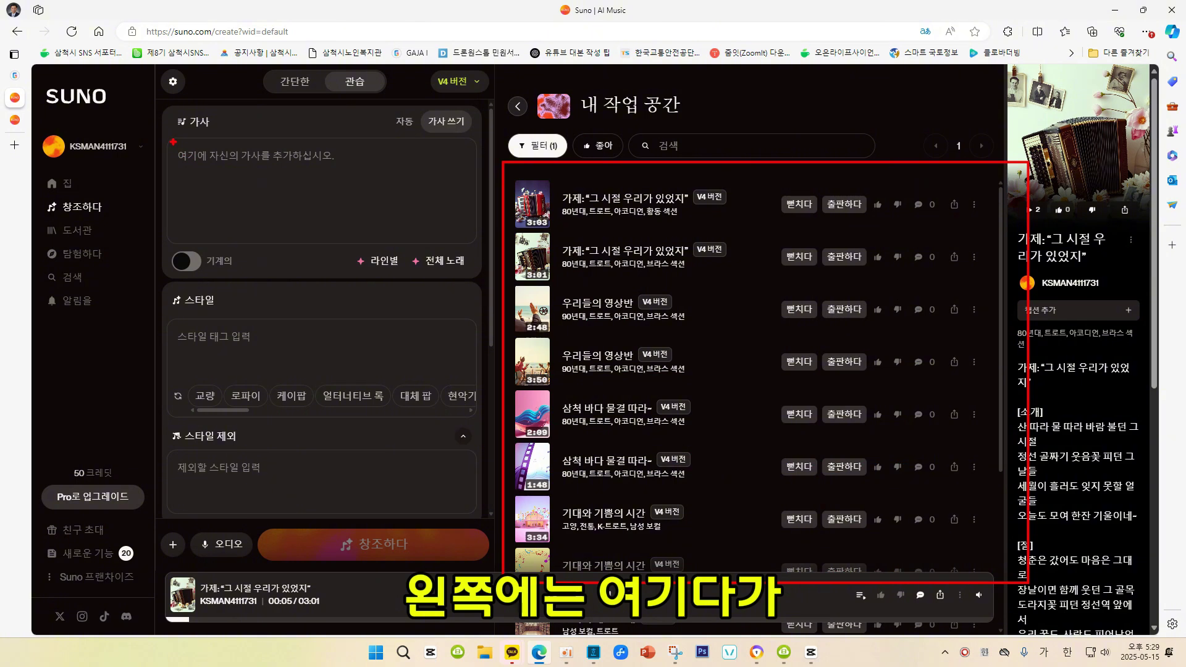
pyautogui.moveTo(173, 142)
pyautogui.mouseDown()
pyautogui.moveTo(366, 226)
pyautogui.moveTo(473, 241)
pyautogui.mouseUp()
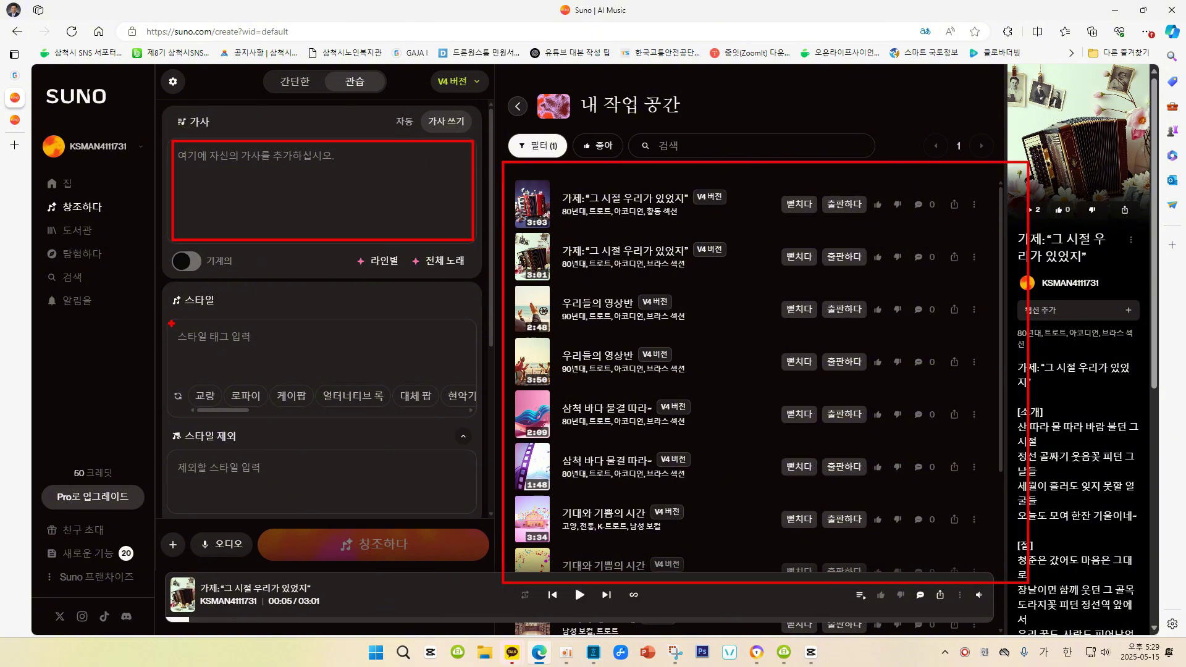
pyautogui.moveTo(169, 321)
pyautogui.mouseDown()
pyautogui.moveTo(209, 366)
pyautogui.moveTo(477, 387)
pyautogui.mouseUp()
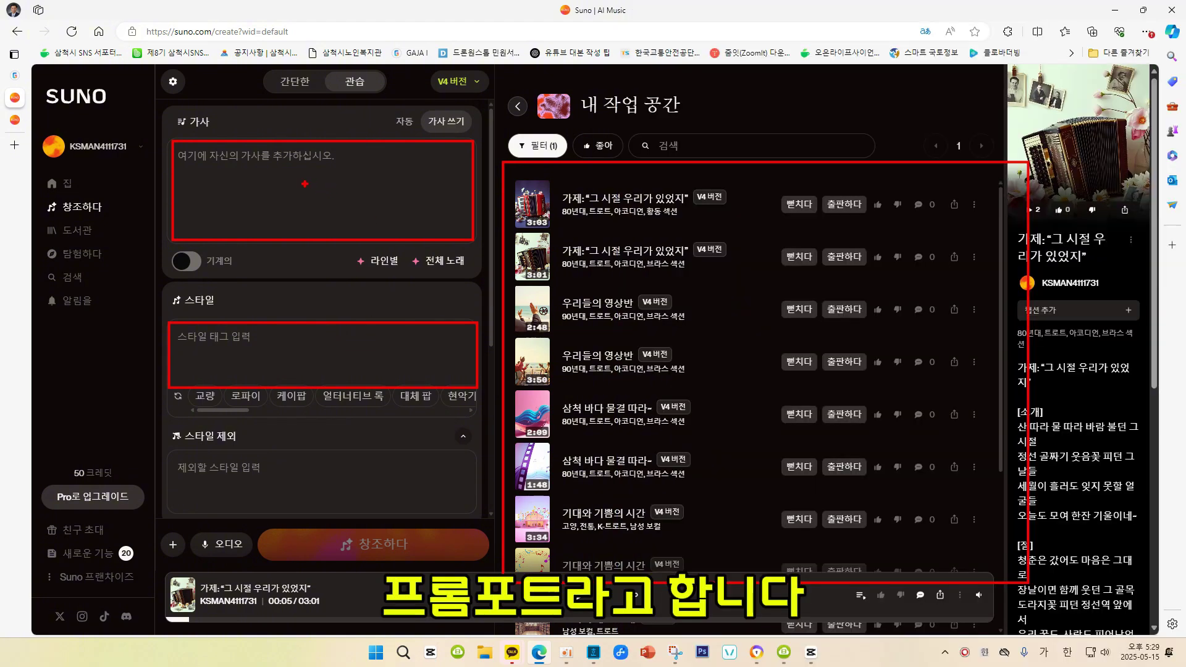
pyautogui.moveTo(279, 169)
pyautogui.mouseDown()
pyautogui.moveTo(294, 197)
pyautogui.moveTo(323, 168)
pyautogui.mouseUp()
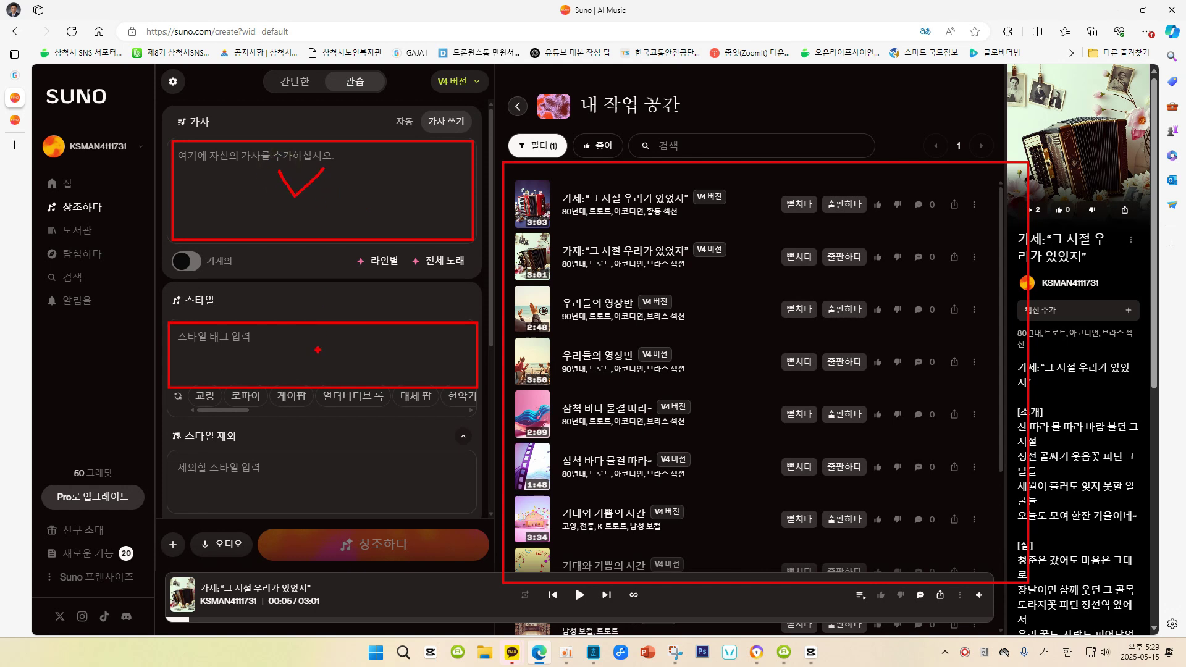
pyautogui.moveTo(287, 342)
pyautogui.mouseDown()
pyautogui.moveTo(303, 371)
pyautogui.moveTo(330, 339)
pyautogui.mouseUp()
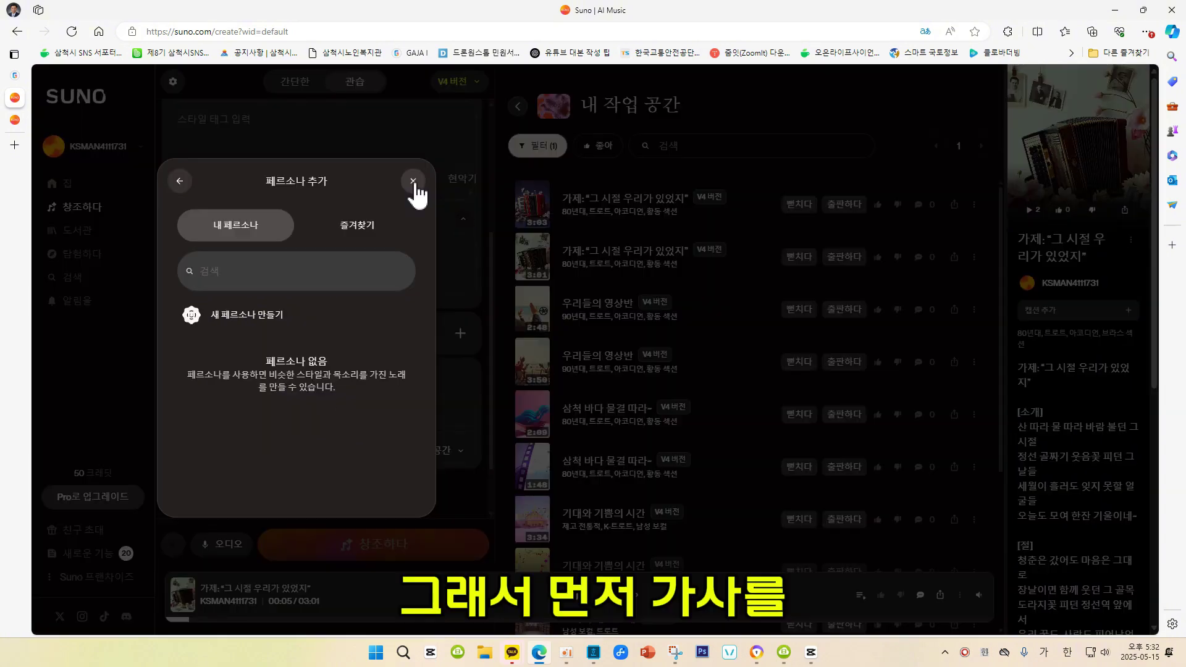
# Step: Close the persona dialog on the song creation page and open a new browser window
pyautogui.click(410, 184)
pyautogui.scroll(4, 279, 162)
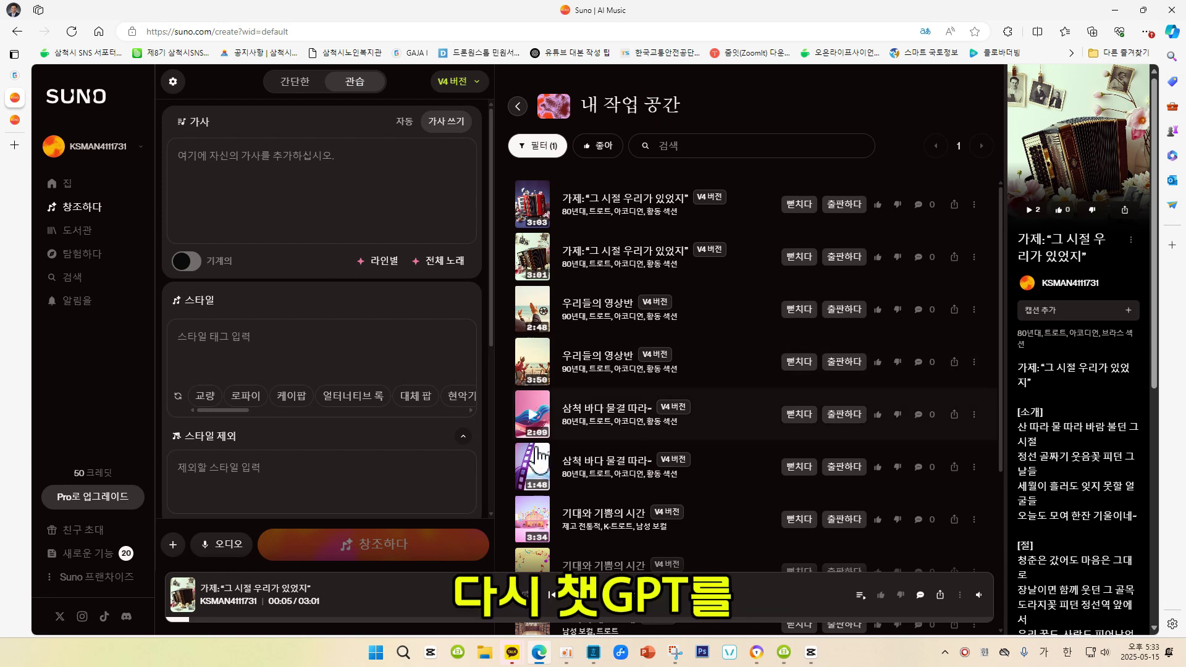
pyautogui.moveTo(541, 656)
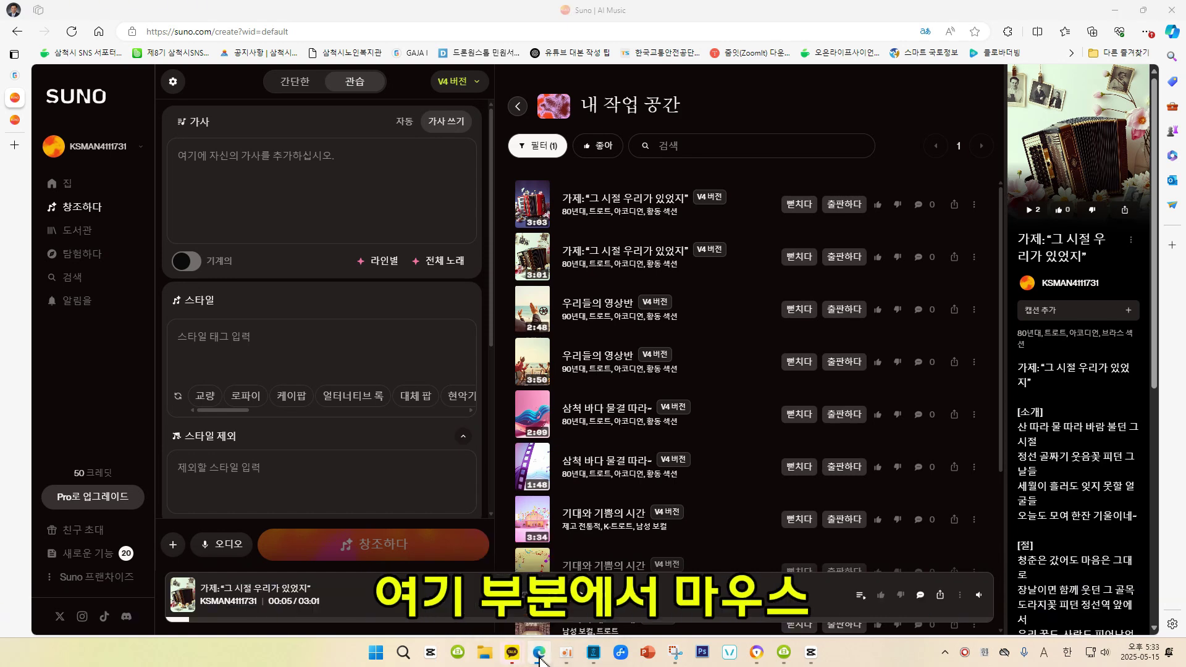
pyautogui.rightClick(539, 659)
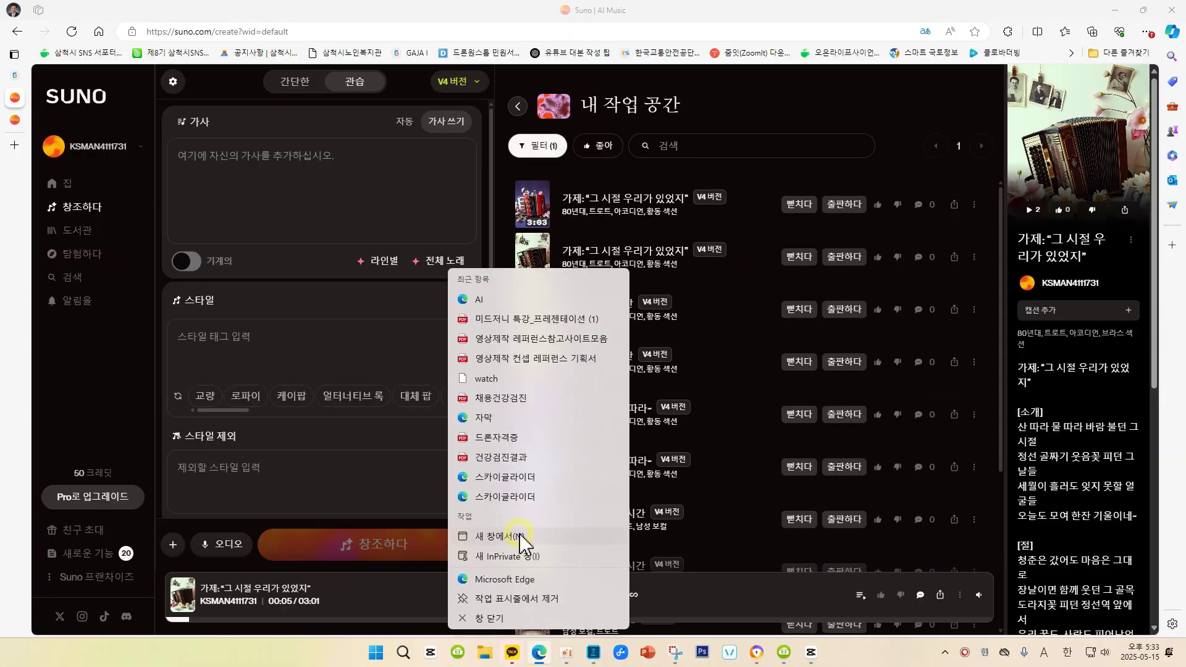
pyautogui.click(503, 534)
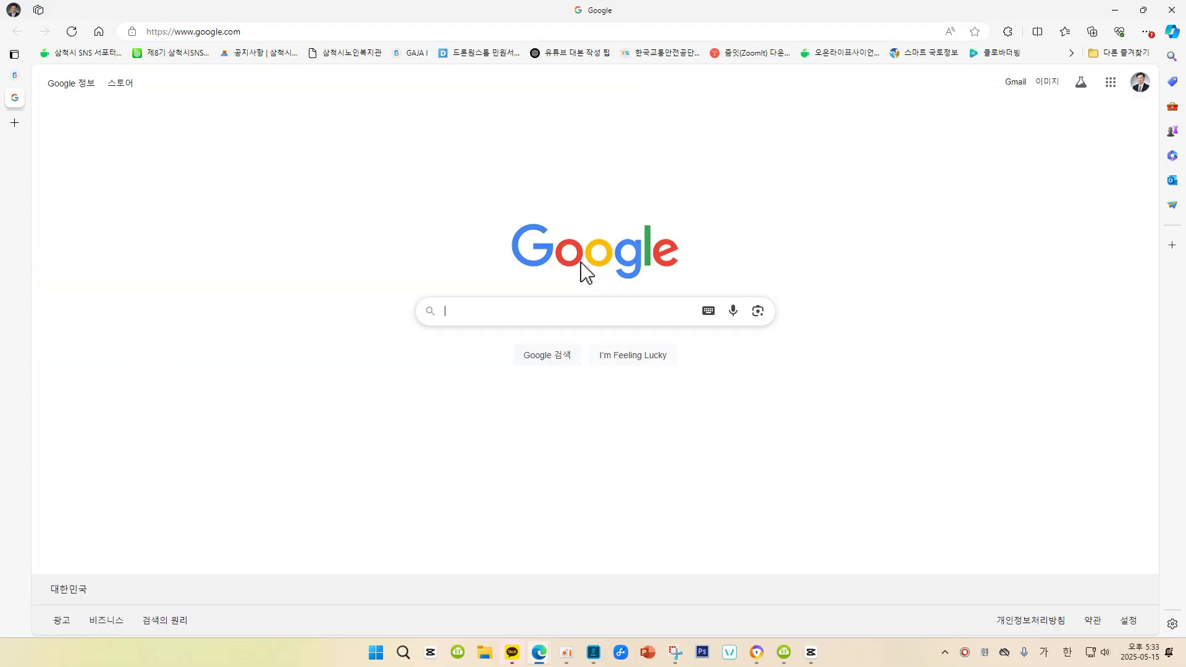
# Step: Search Google for "챗gpt" and open the official OpenAI ChatGPT site from the results
pyautogui.click(471, 313)
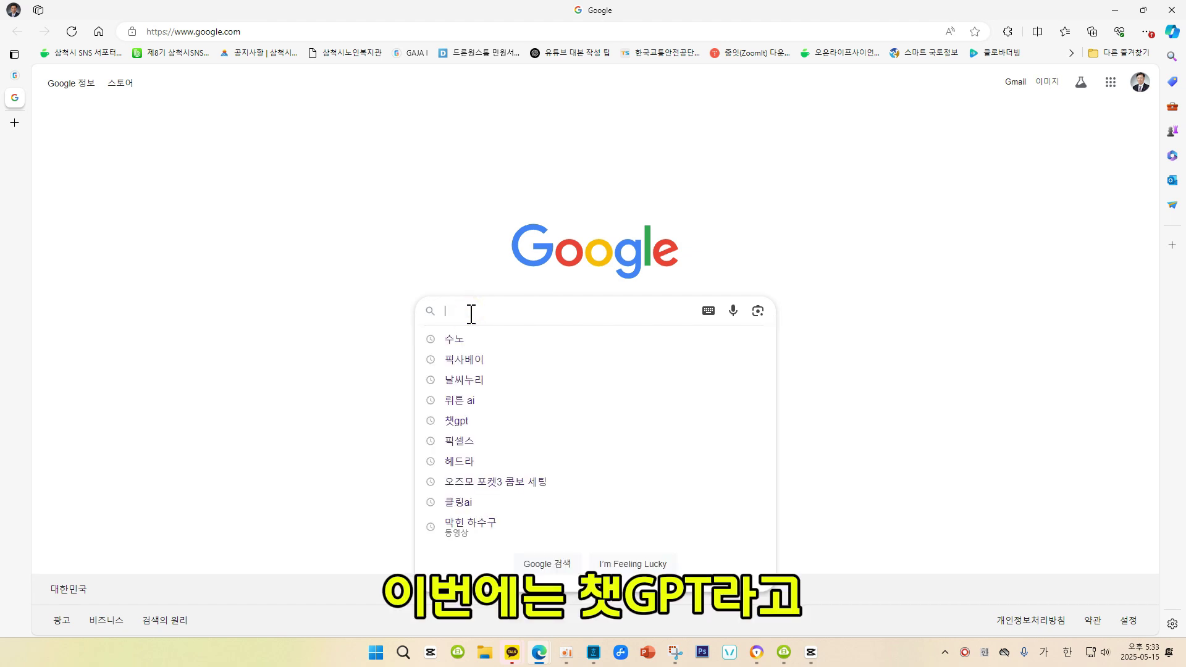
pyautogui.write('챗')
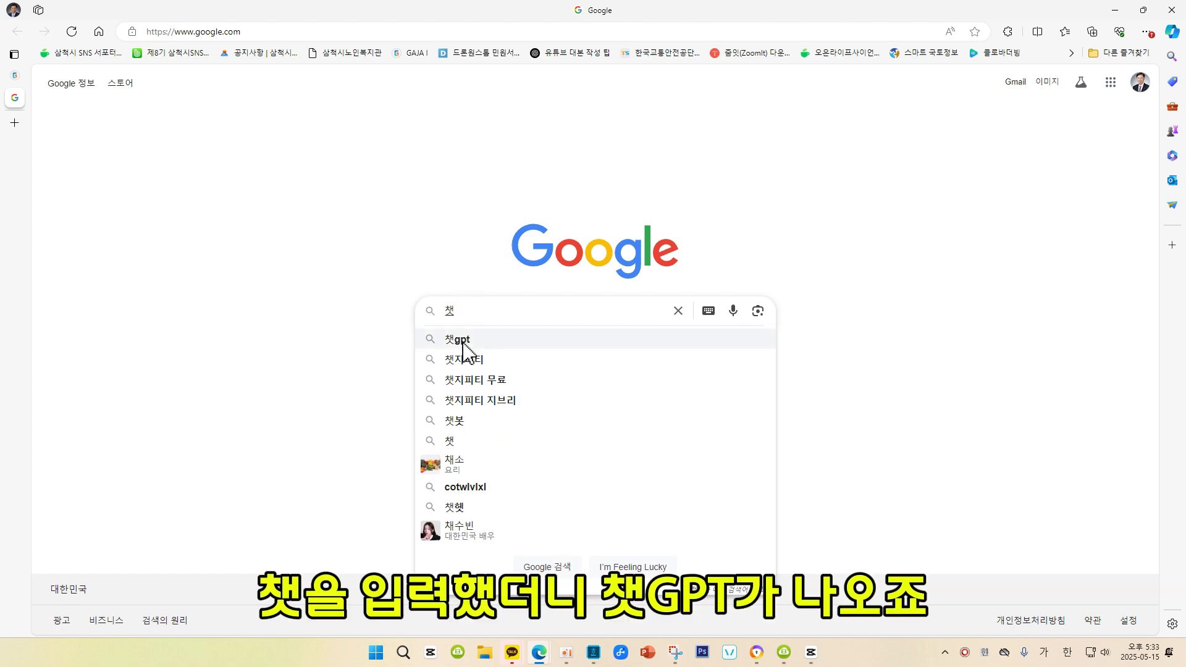
pyautogui.click(460, 340)
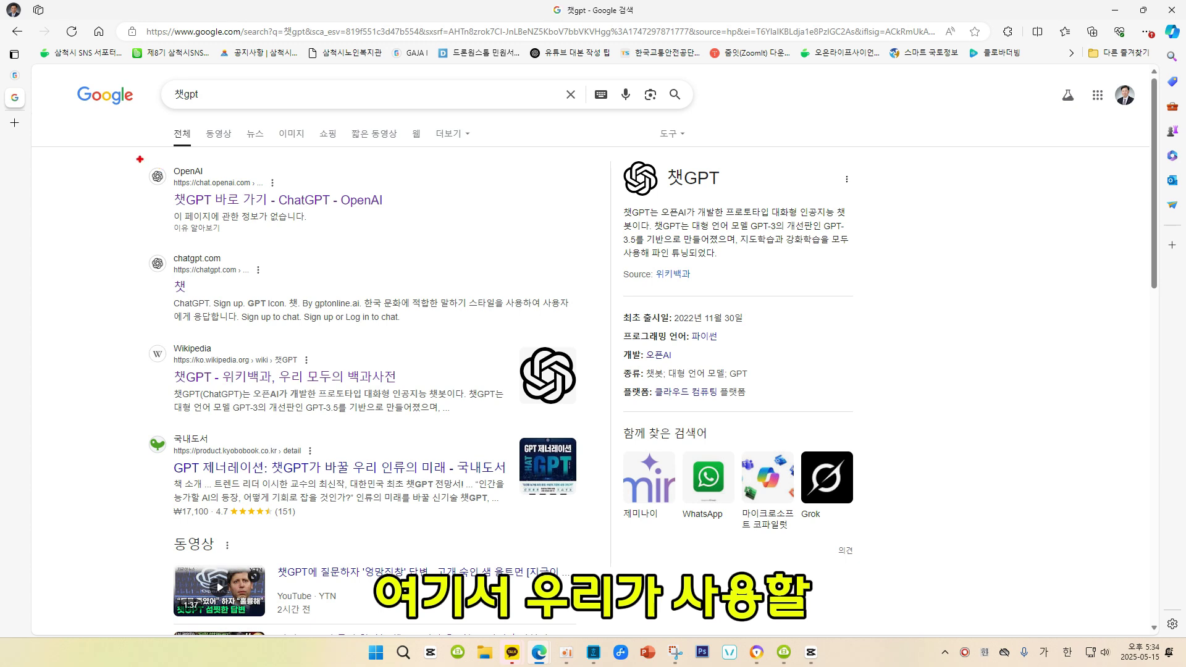
pyautogui.moveTo(140, 160)
pyautogui.mouseDown()
pyautogui.moveTo(146, 198)
pyautogui.moveTo(399, 243)
pyautogui.mouseUp()
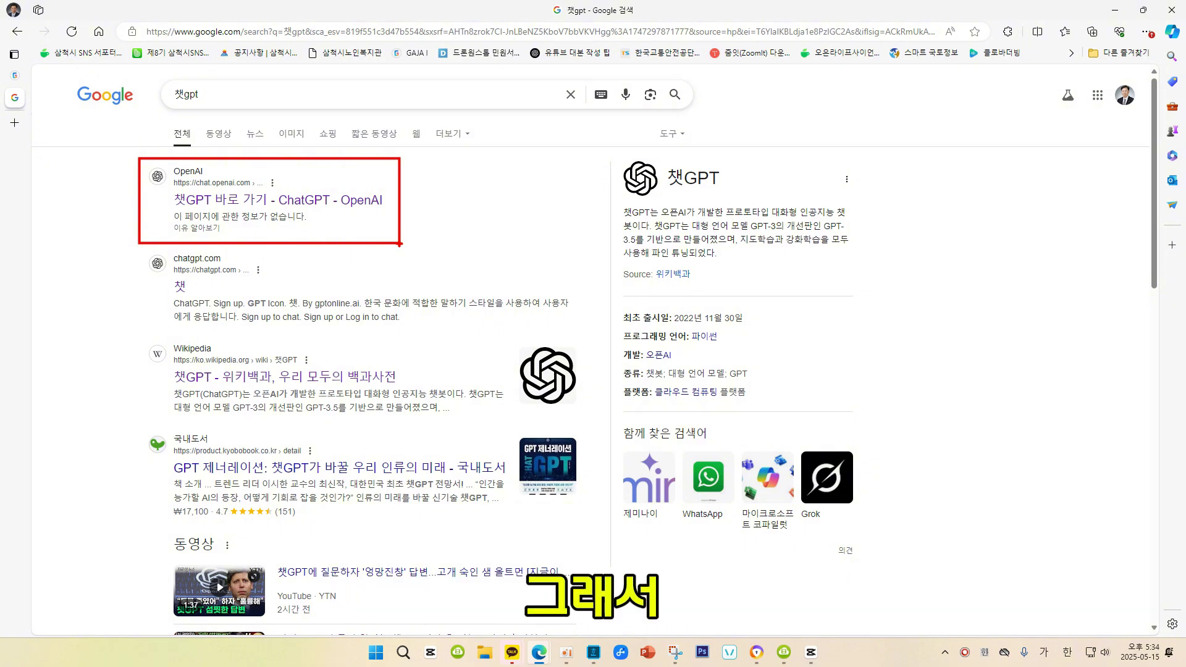
pyautogui.press('Escape')
pyautogui.click(177, 169)
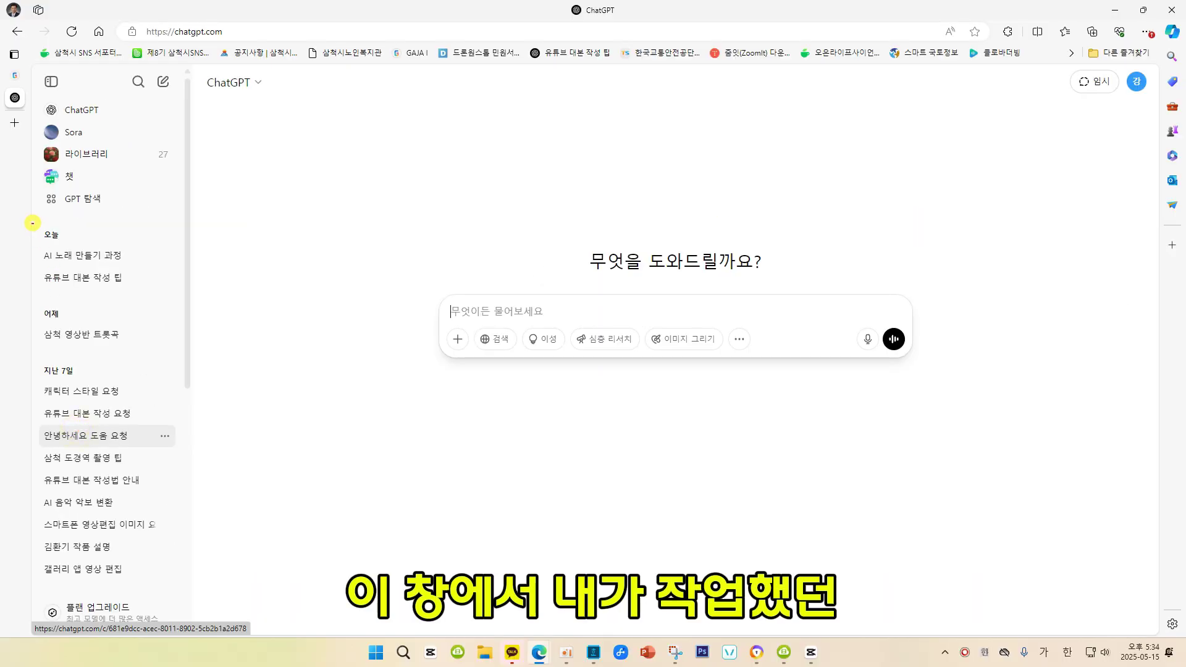
pyautogui.moveTo(32, 222)
pyautogui.mouseDown()
pyautogui.moveTo(180, 591)
pyautogui.moveTo(183, 581)
pyautogui.mouseUp()
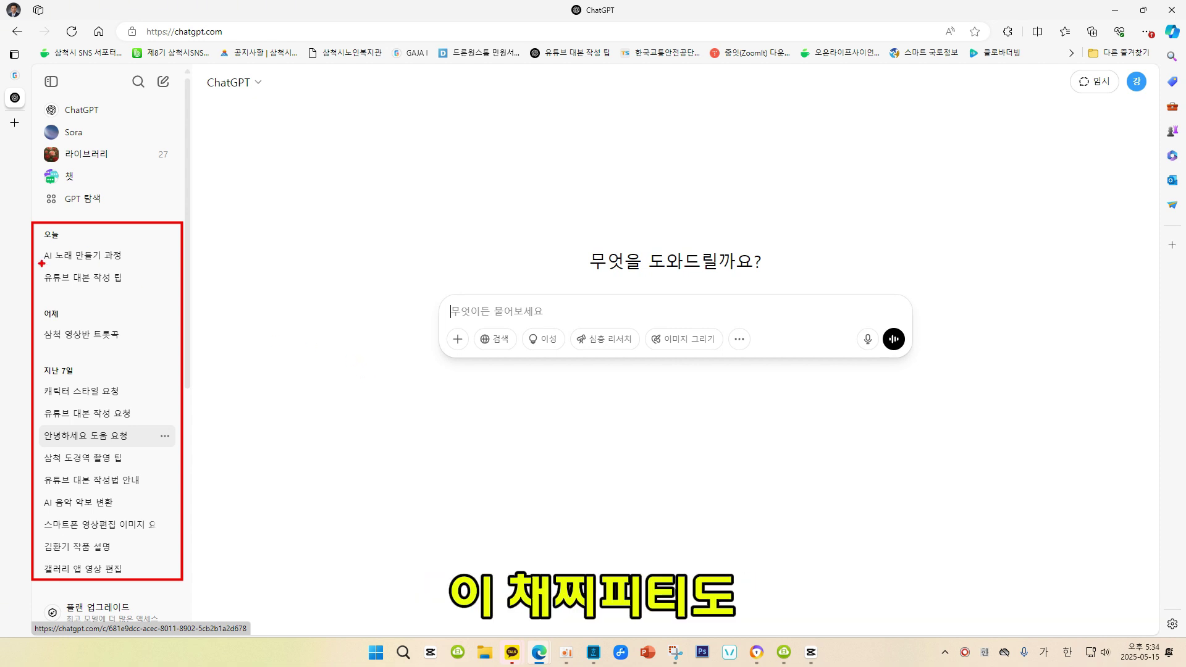
pyautogui.moveTo(42, 263); pyautogui.dragTo(120, 263)
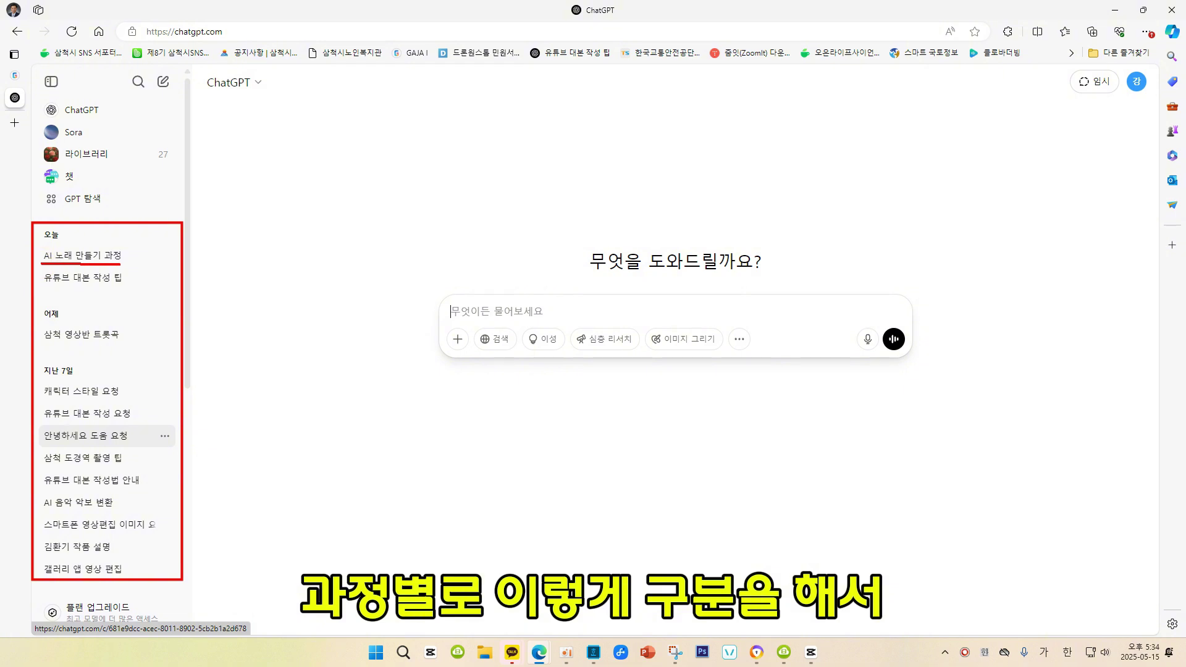
pyautogui.moveTo(44, 342); pyautogui.dragTo(127, 341)
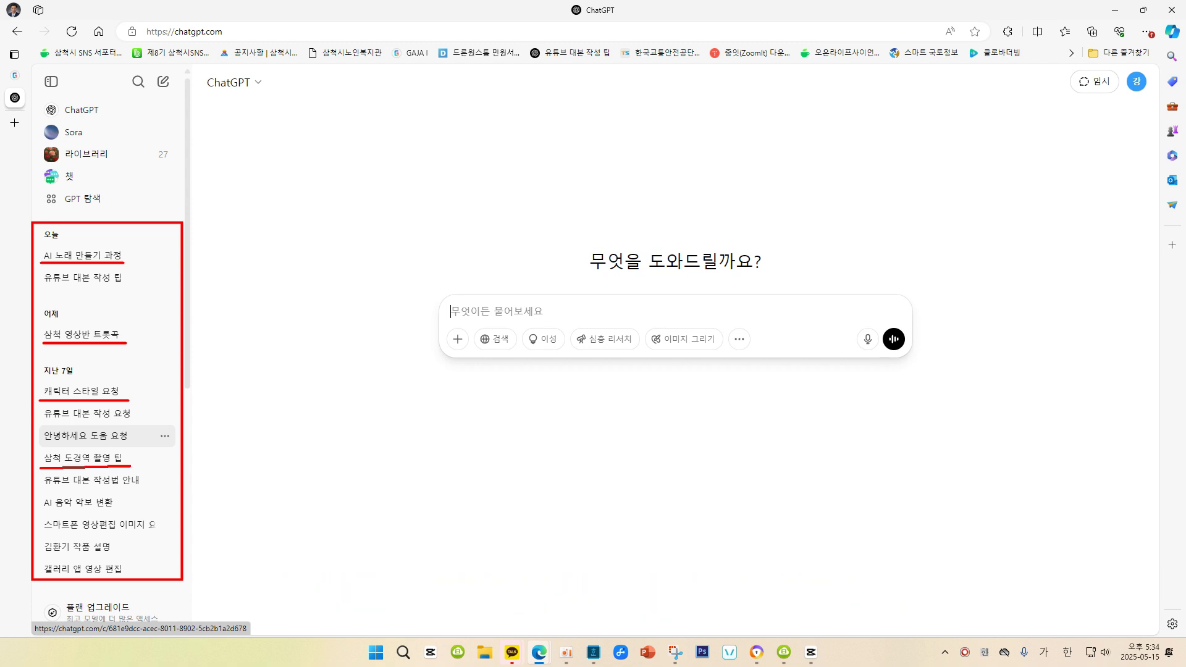
pyautogui.moveTo(45, 468); pyautogui.dragTo(132, 468)
pyautogui.press('Escape')
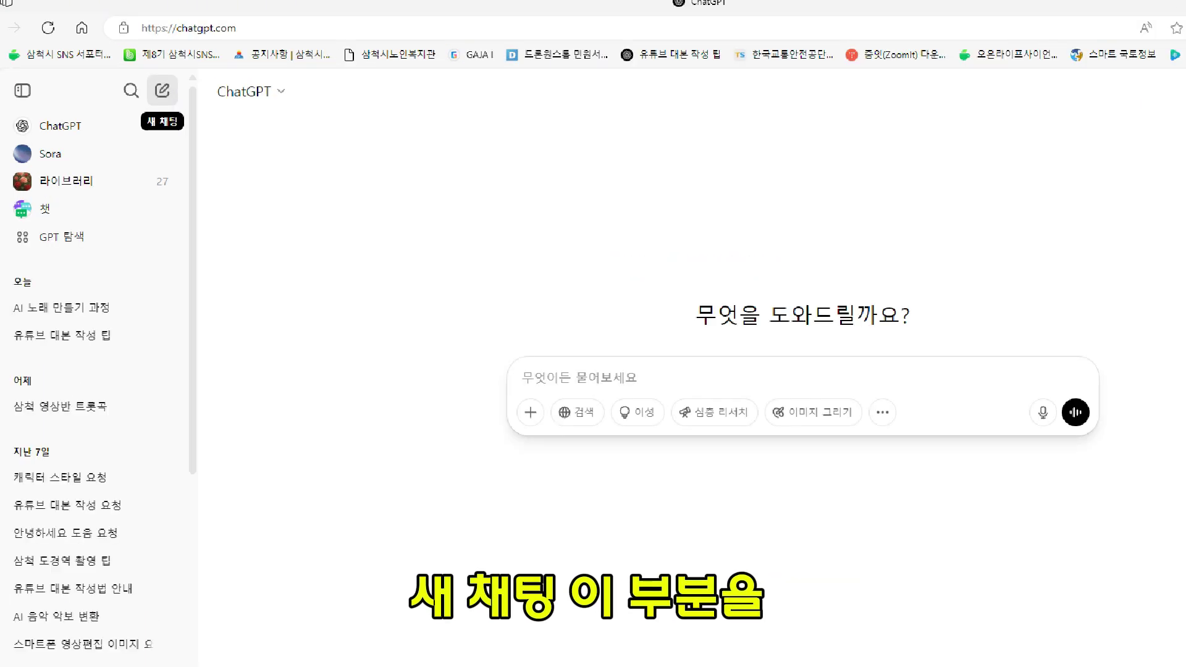
# Step: Start a new chat in ChatGPT
pyautogui.hotkey('ctrl', '2')
pyautogui.moveTo(141, 64); pyautogui.dragTo(185, 104)
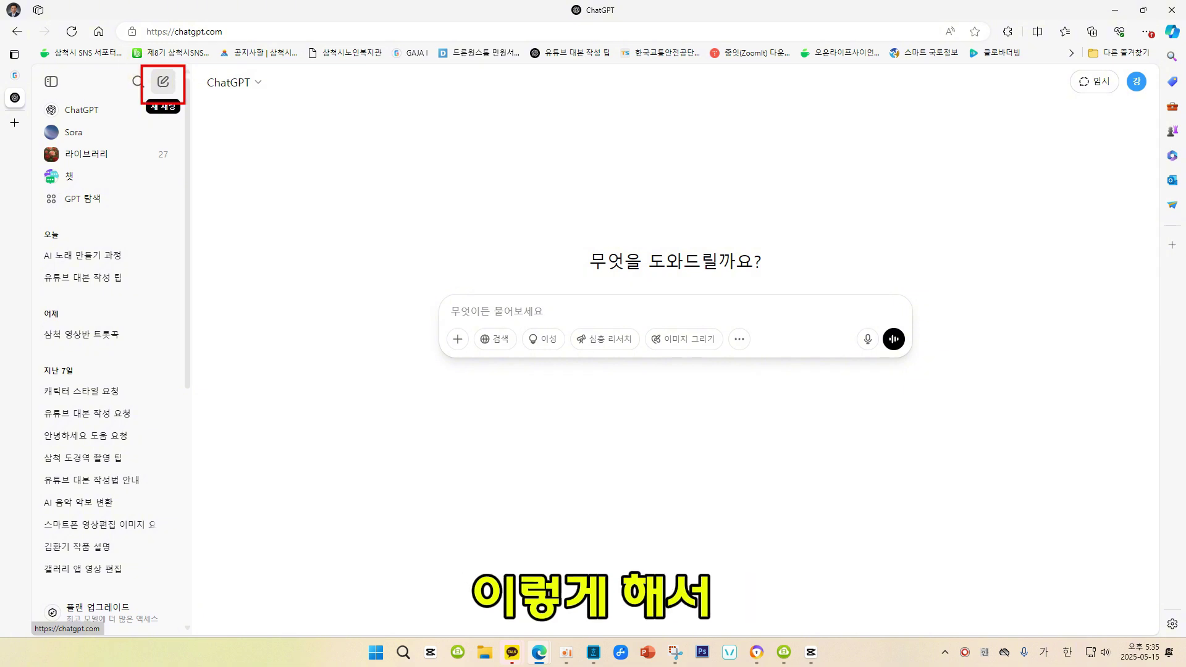
pyautogui.press('Escape')
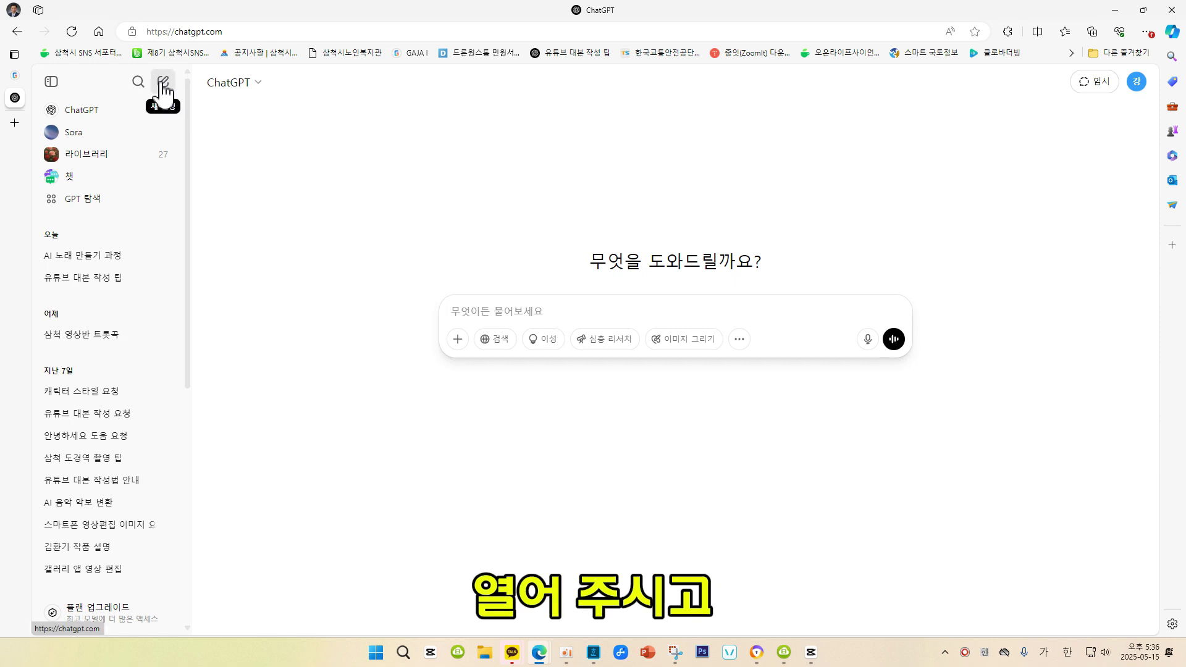
pyautogui.click(162, 86)
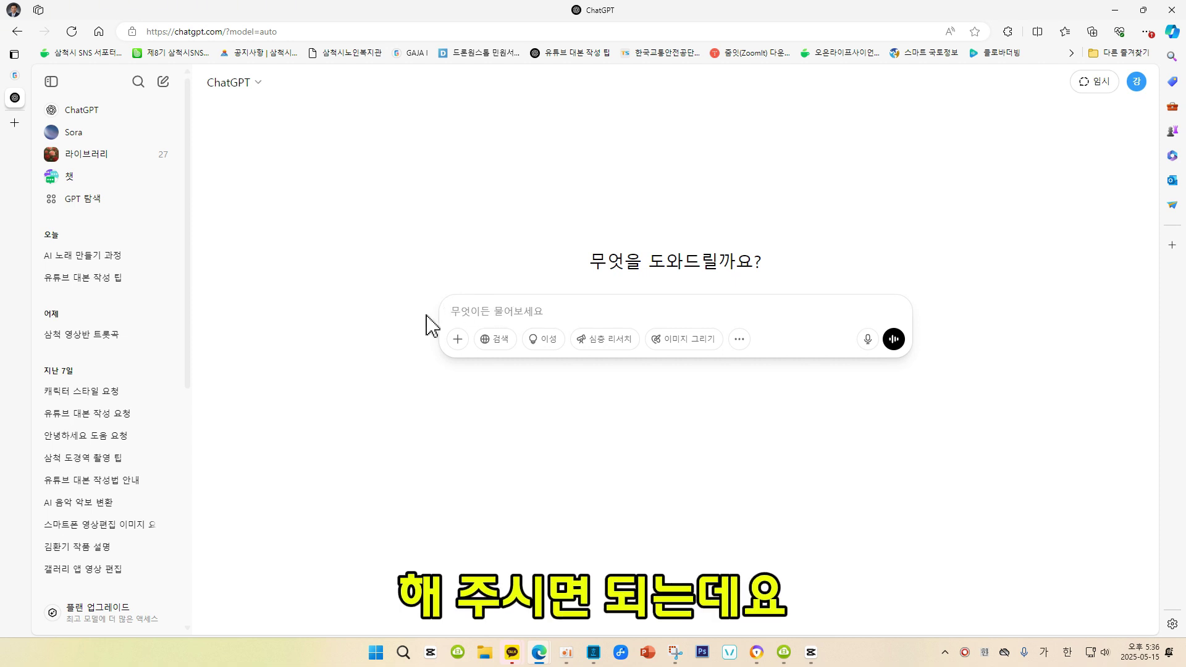
# Step: Write a Korean prompt requesting trot-style lyrics about old Jeongseon comrades' yearly reunion, ordered as [intro], [verse], [chorus], [bridge], [outro]
pyautogui.write('젊은 시절 정선에서 사귀었던 옛날 동지들이 모임을 만들어서 일년에 한번씩 만나서 옛시절을 그리며 서로가 즐거움을 나누는 노래를 트롯풍으로 아래 순서로 작성해줘. [intro] [verse] [chorus] [bridge] [outro]')
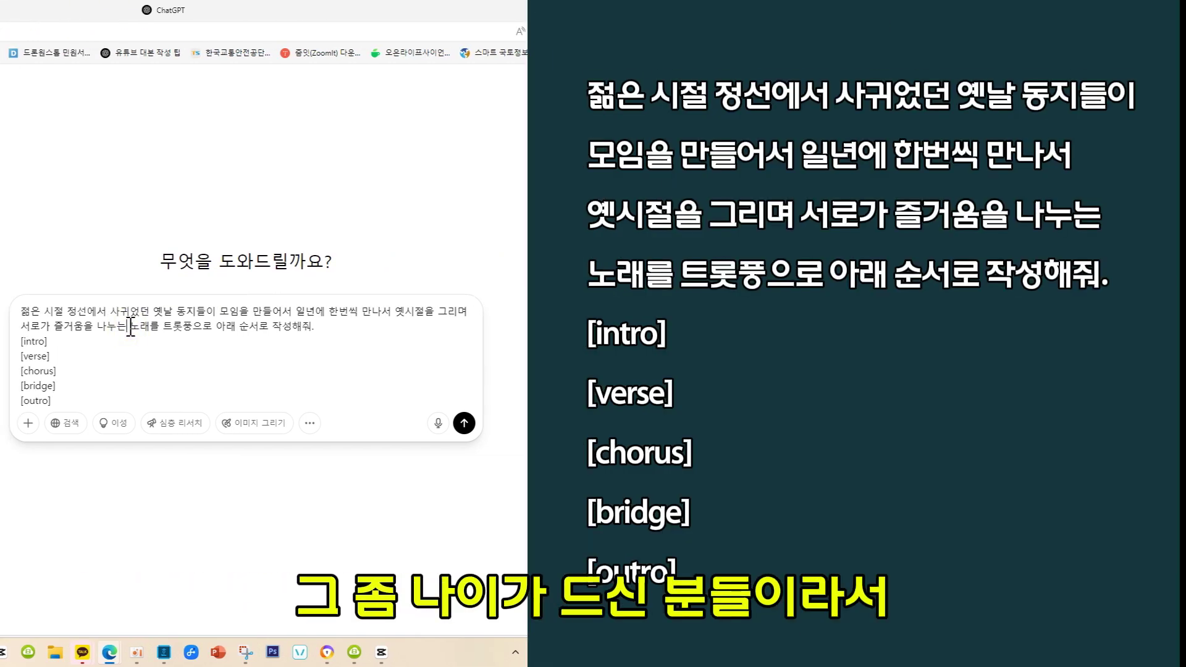
pyautogui.moveTo(560, 327); pyautogui.dragTo(575, 327)
pyautogui.moveTo(146, 327); pyautogui.dragTo(212, 328)
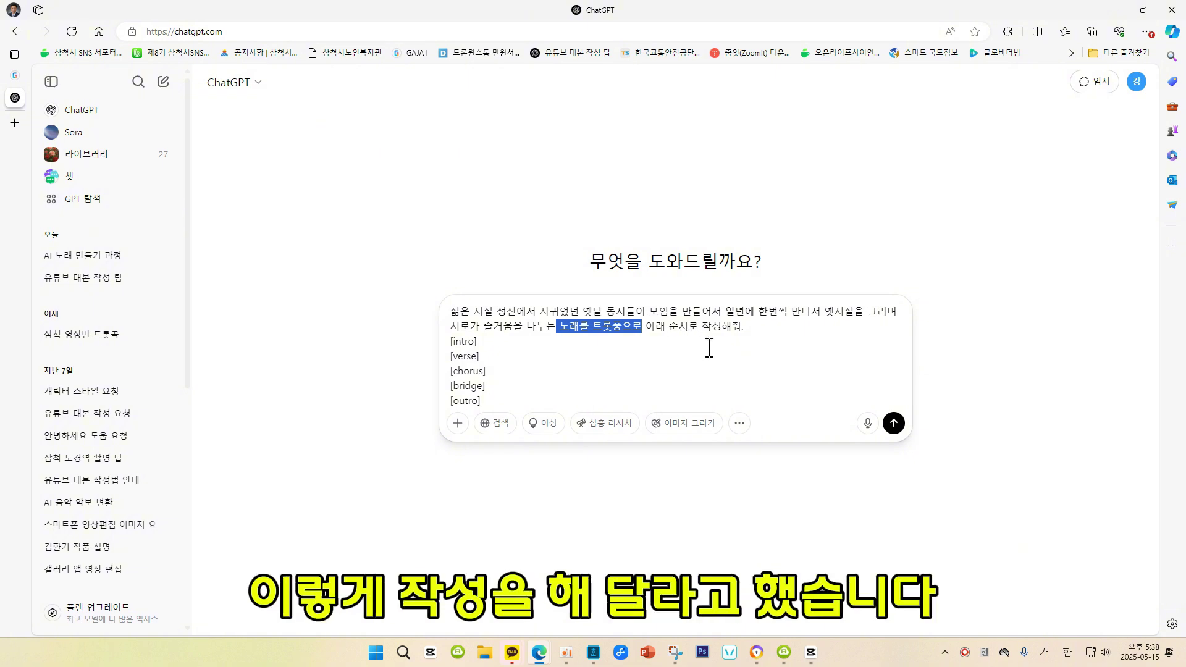
pyautogui.click(840, 401)
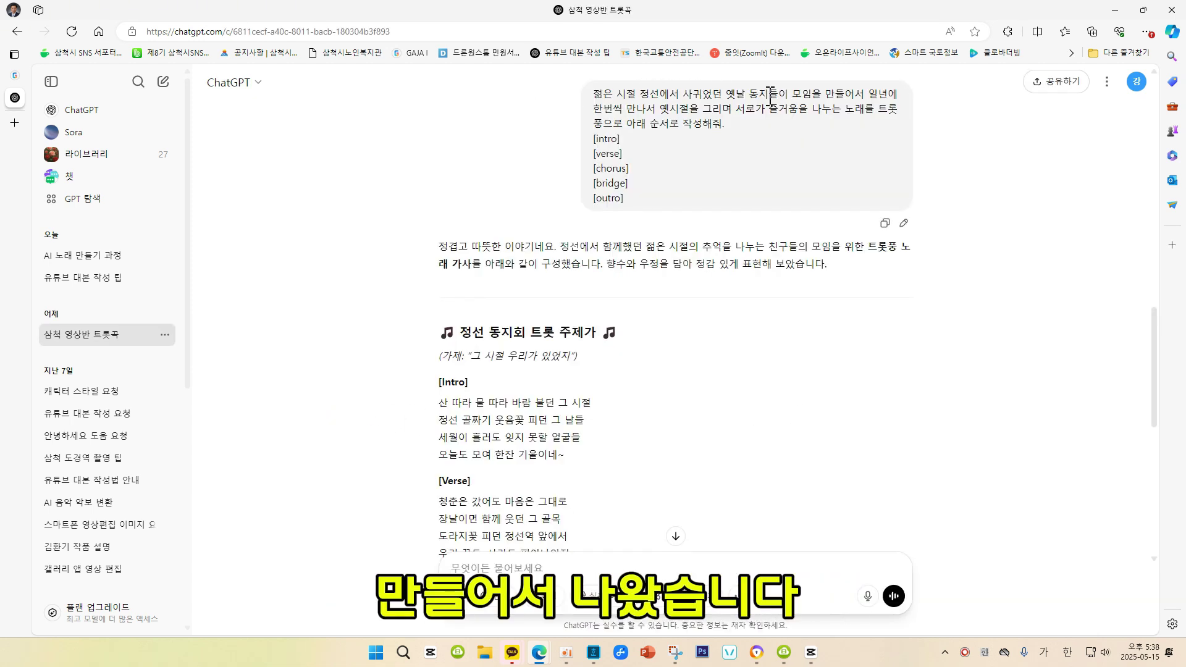
# Step: Review the generated trot lyrics section by section against the structure requested in the prompt
pyautogui.scroll(-2, 686, 177)
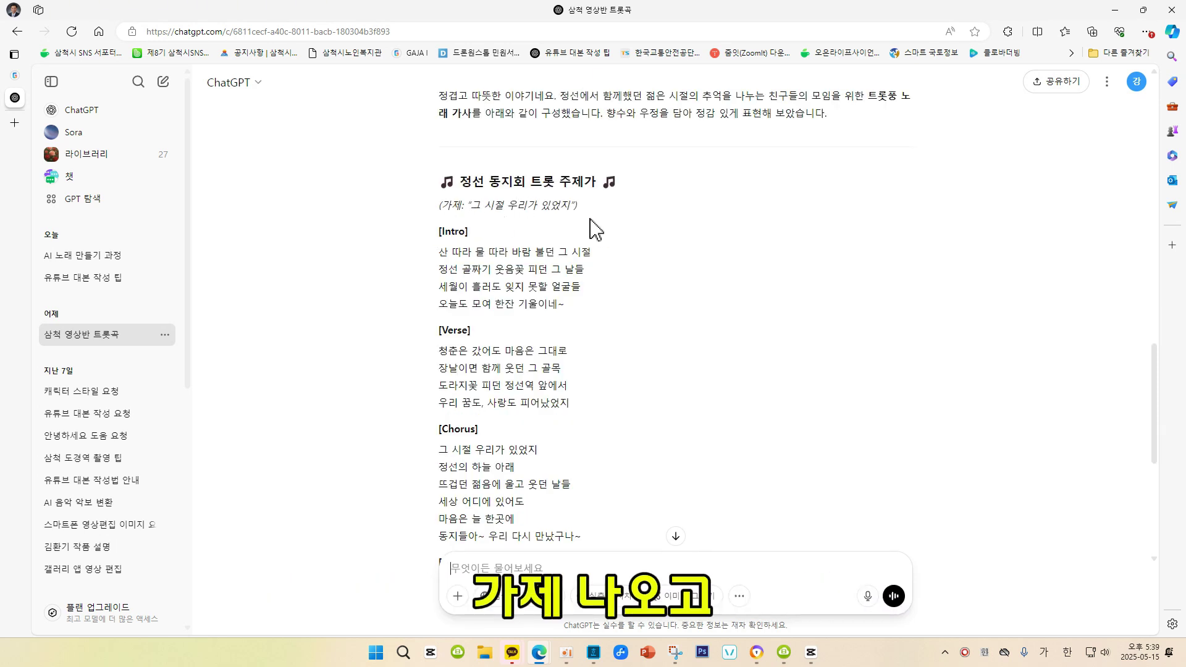
pyautogui.scroll(-1, 591, 228)
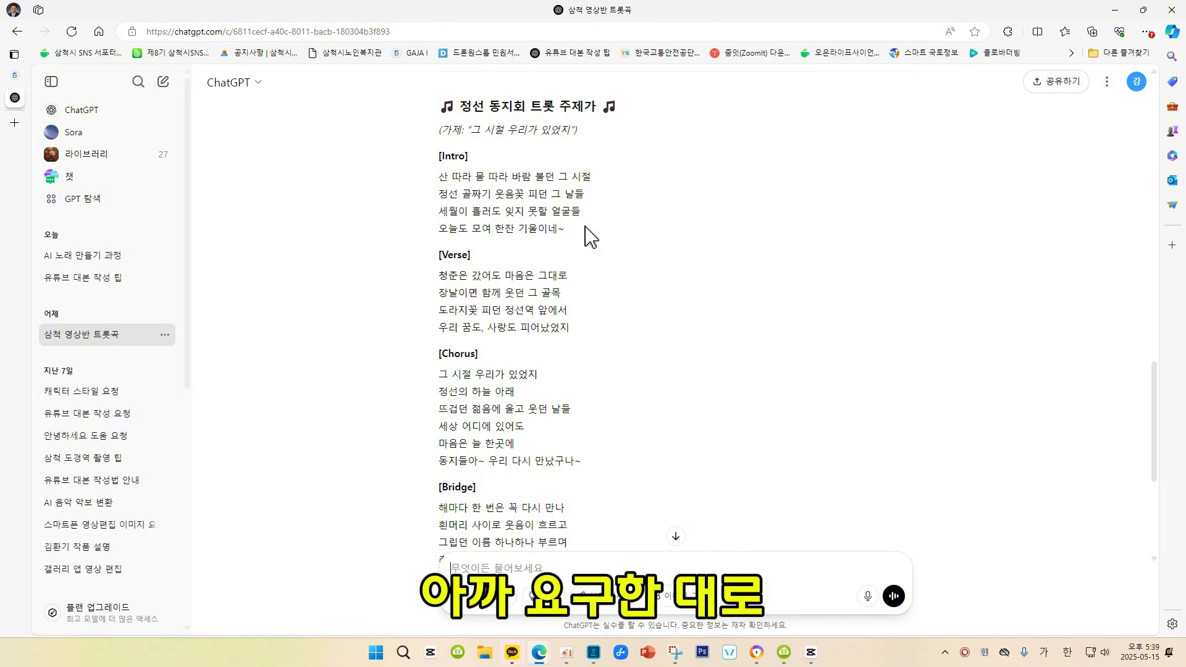
pyautogui.scroll(3, 591, 237)
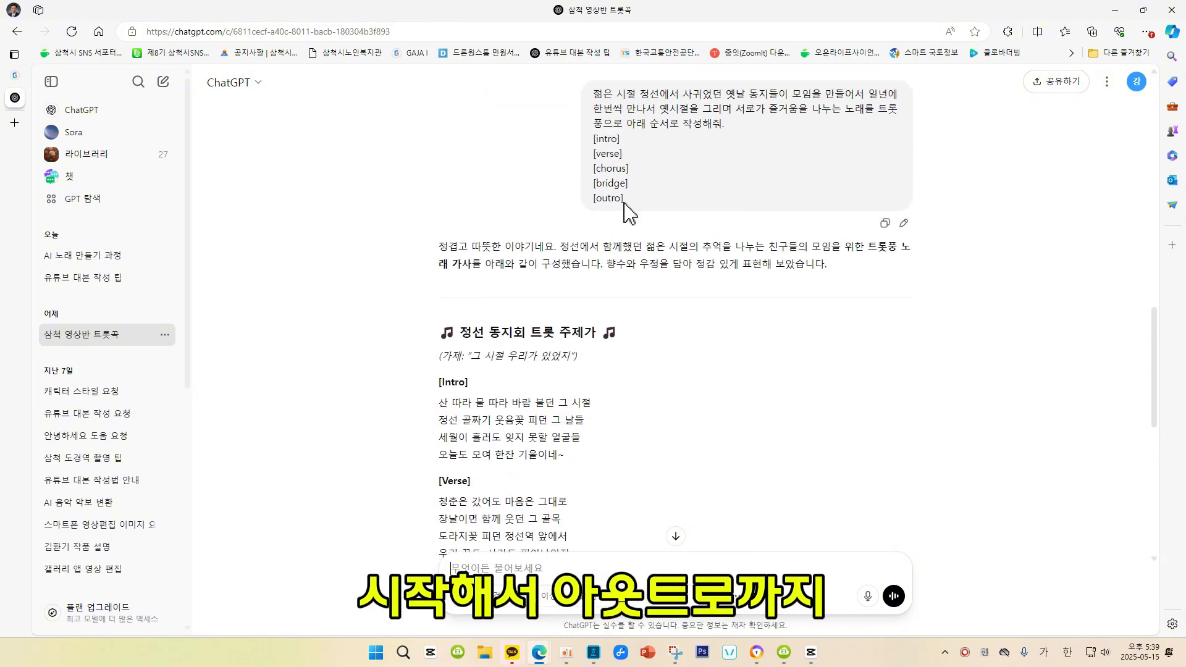
# Step: Read through the generated trot lyrics from the intro to the outro
pyautogui.scroll(-3, 519, 376)
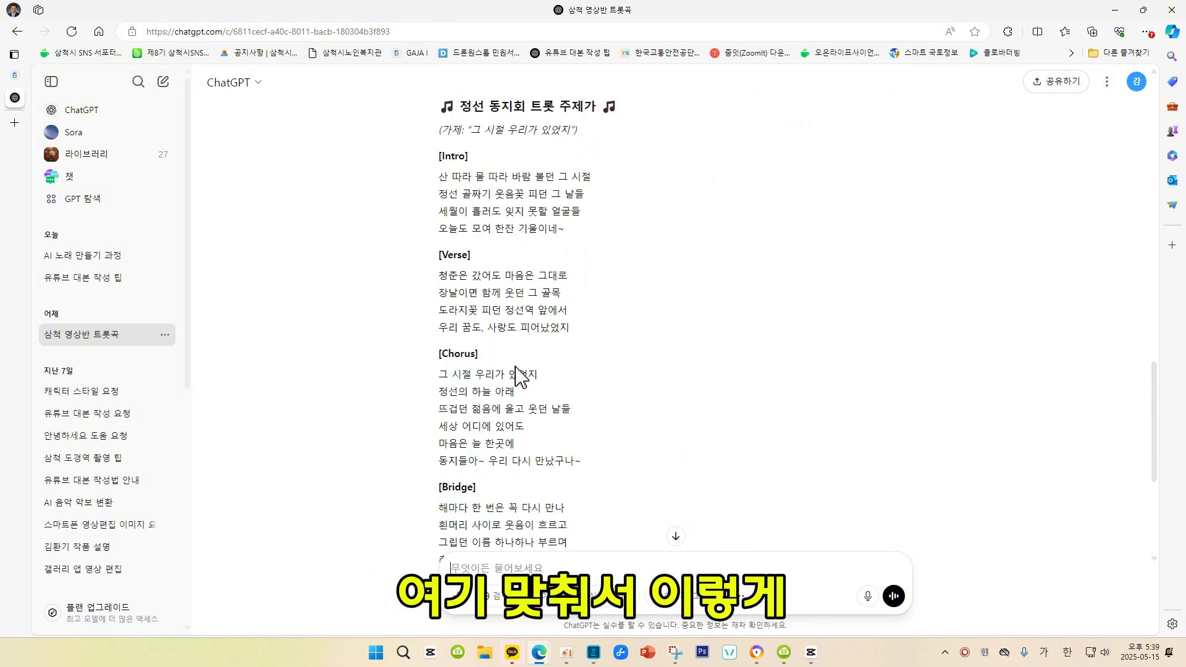
pyautogui.scroll(-1, 518, 376)
pyautogui.scroll(-1, 518, 375)
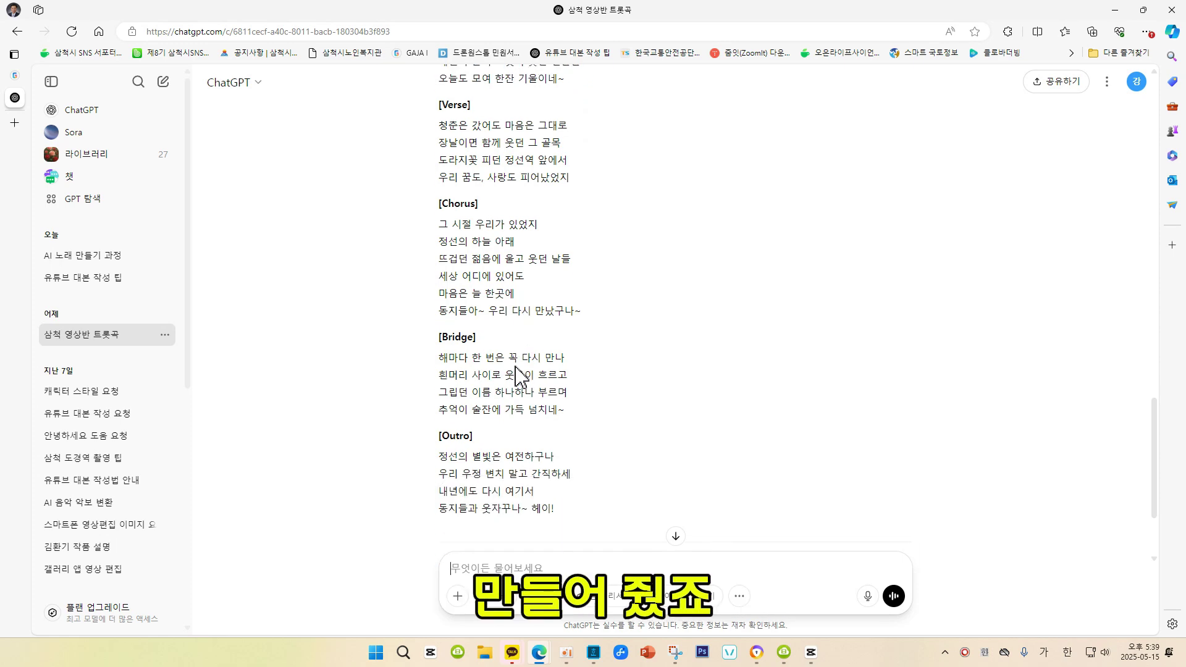
pyautogui.scroll(-2, 519, 375)
pyautogui.scroll(1, 518, 375)
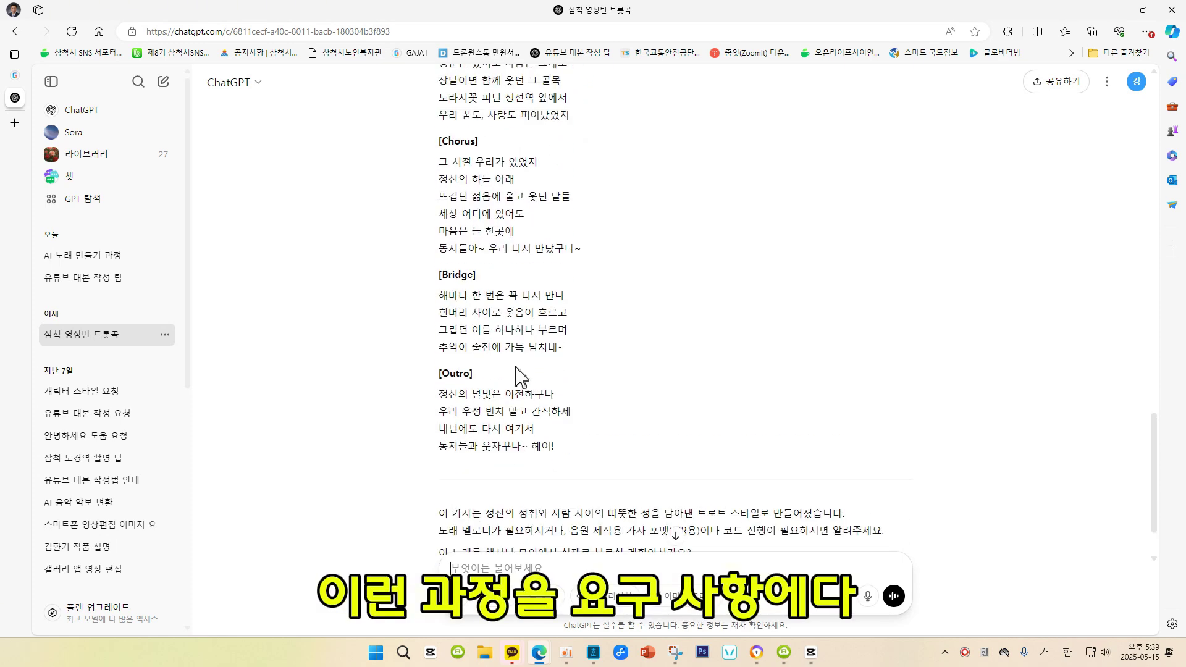
pyautogui.scroll(3, 515, 371)
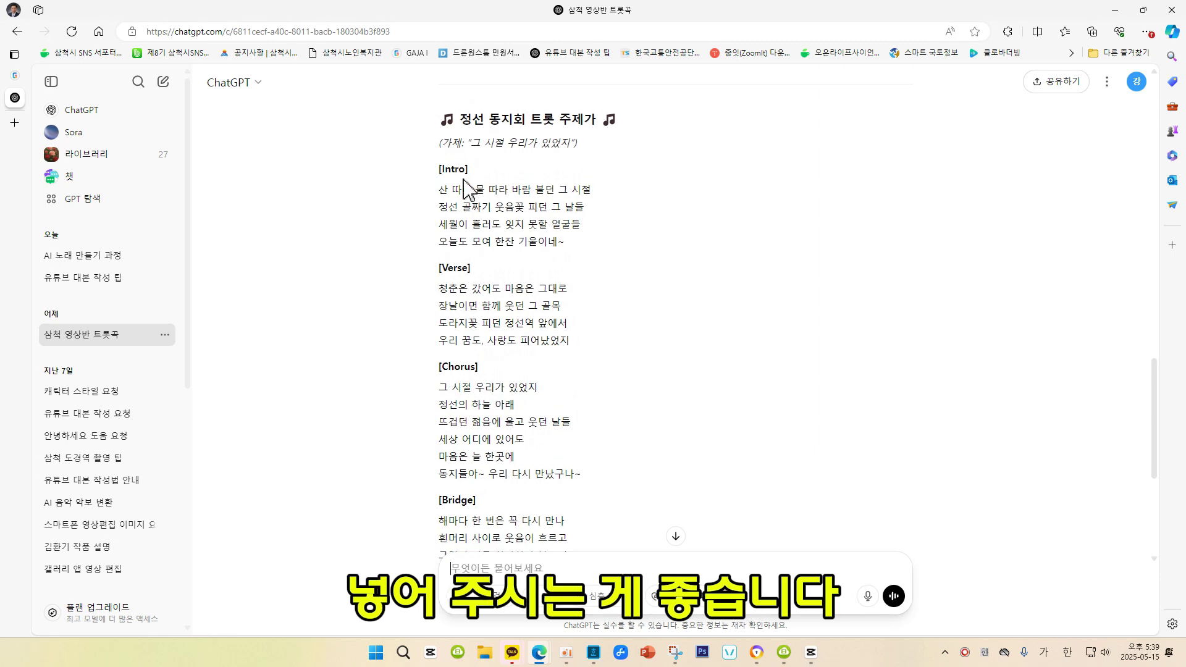
pyautogui.scroll(-1, 531, 234)
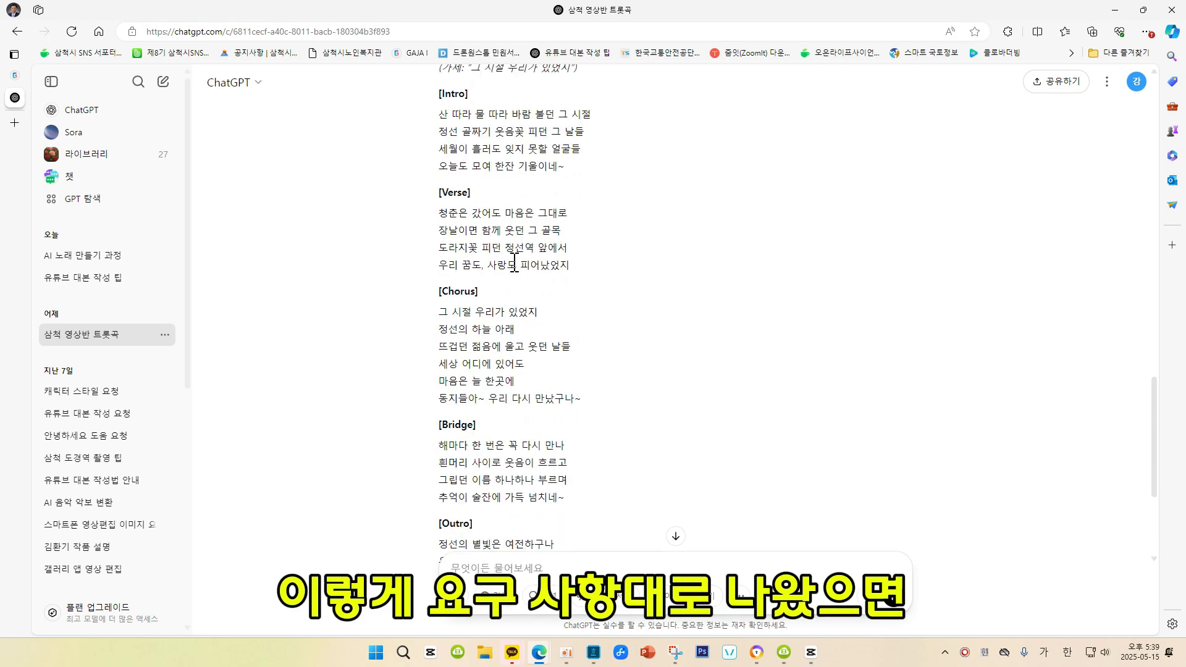
pyautogui.scroll(-2, 531, 277)
pyautogui.scroll(3, 546, 287)
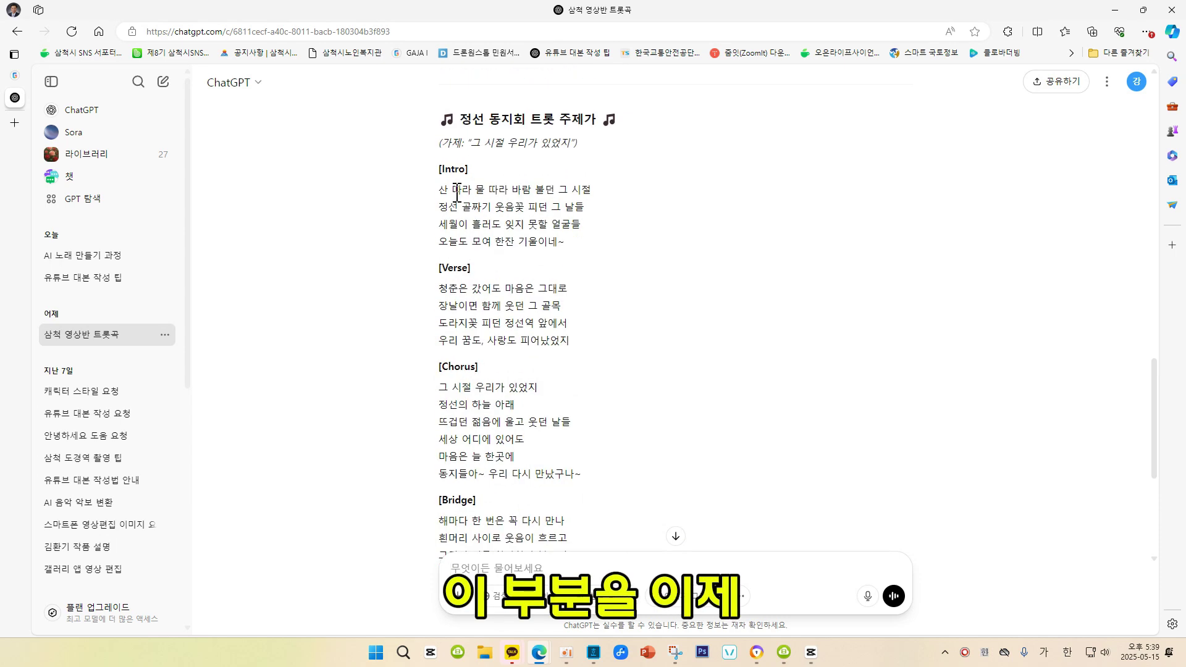
# Step: Select the generated lyrics from the [Intro] heading through the last line of the [Outro] and copy them
pyautogui.moveTo(439, 168); pyautogui.dragTo(564, 357)
pyautogui.scroll(-2, 569, 373)
pyautogui.moveTo(574, 373); pyautogui.dragTo(579, 465)
pyautogui.scroll(-1, 569, 371)
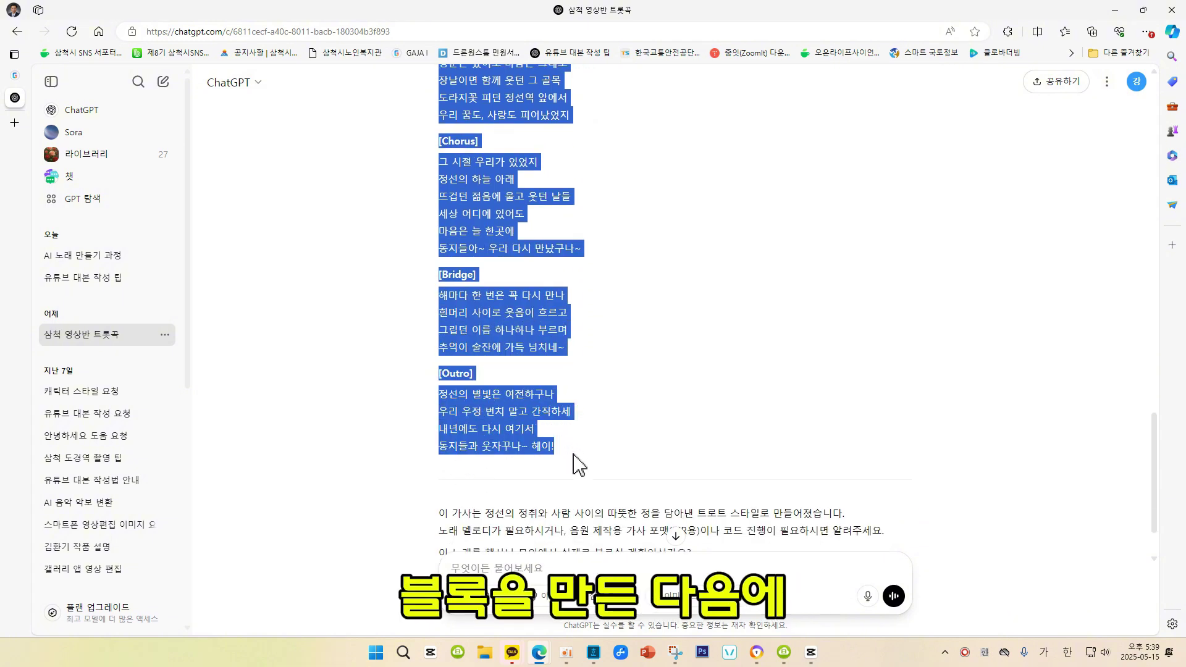
pyautogui.rightClick(506, 143)
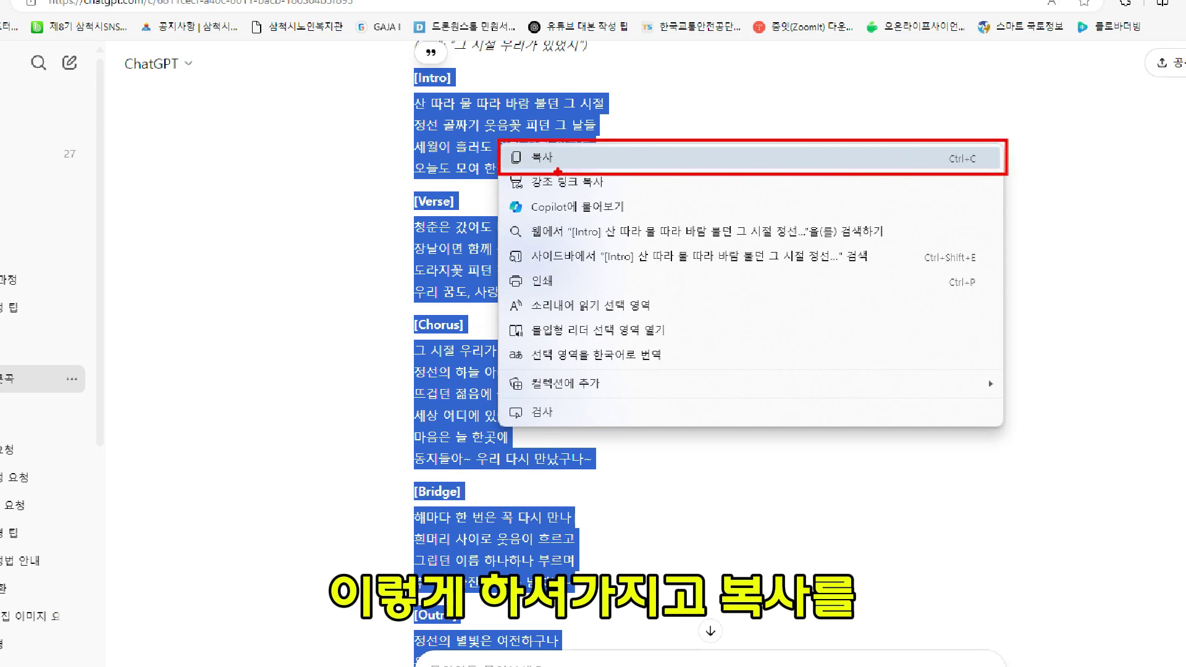
pyautogui.click(554, 162)
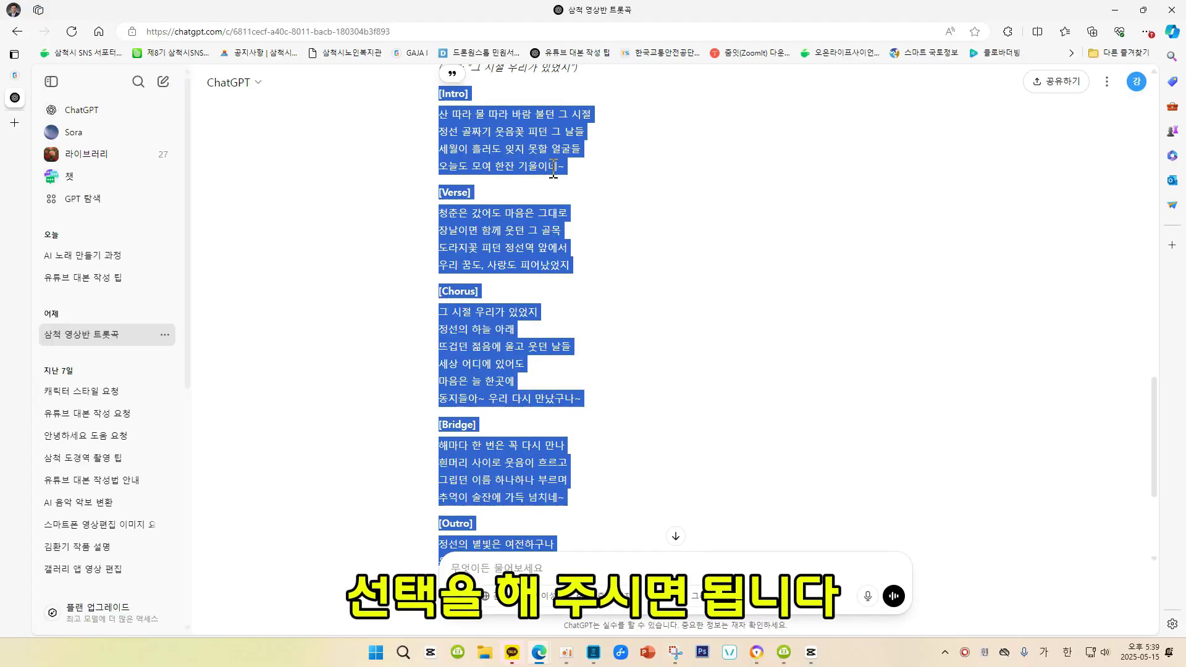
pyautogui.rightClick(542, 168)
pyautogui.click(555, 164)
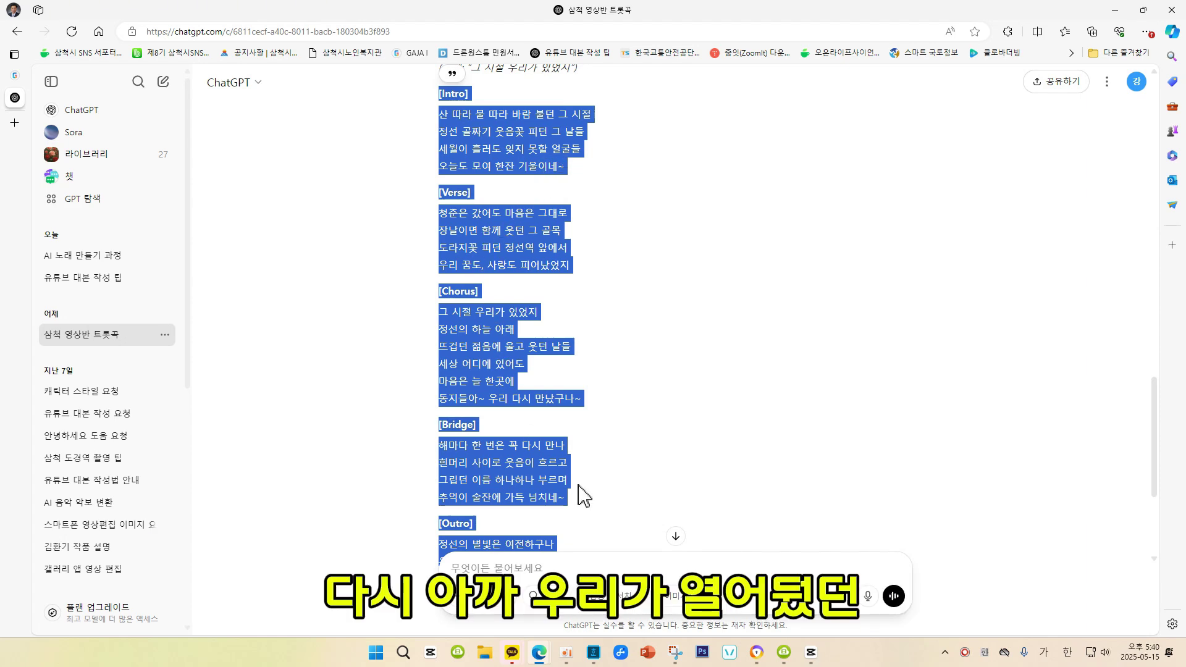
# Step: Switch to the Suno creation page, paste the copied lyrics as the song's lyrics and check them from start to end
pyautogui.moveTo(539, 656)
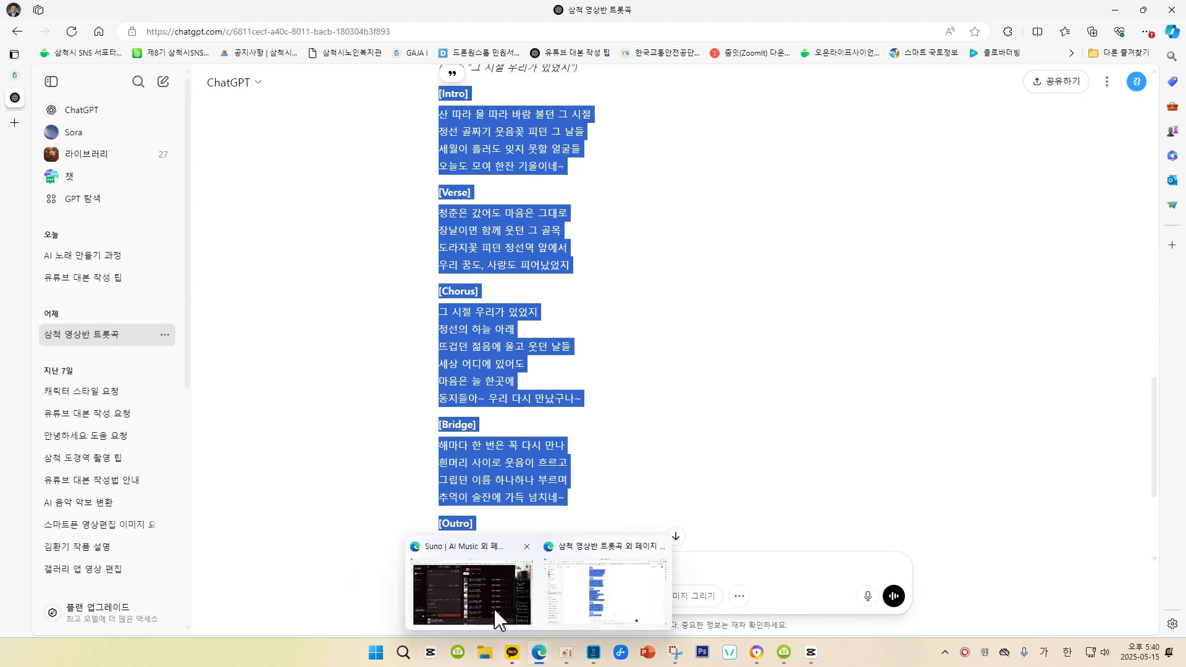
pyautogui.click(494, 607)
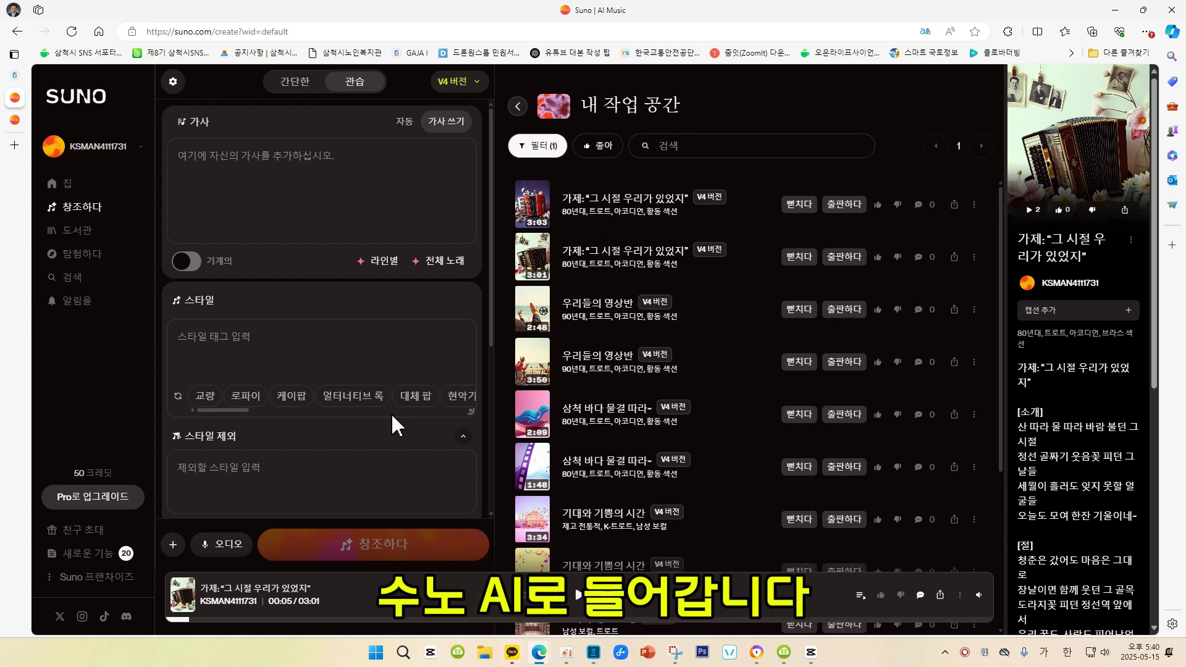
pyautogui.click(187, 161)
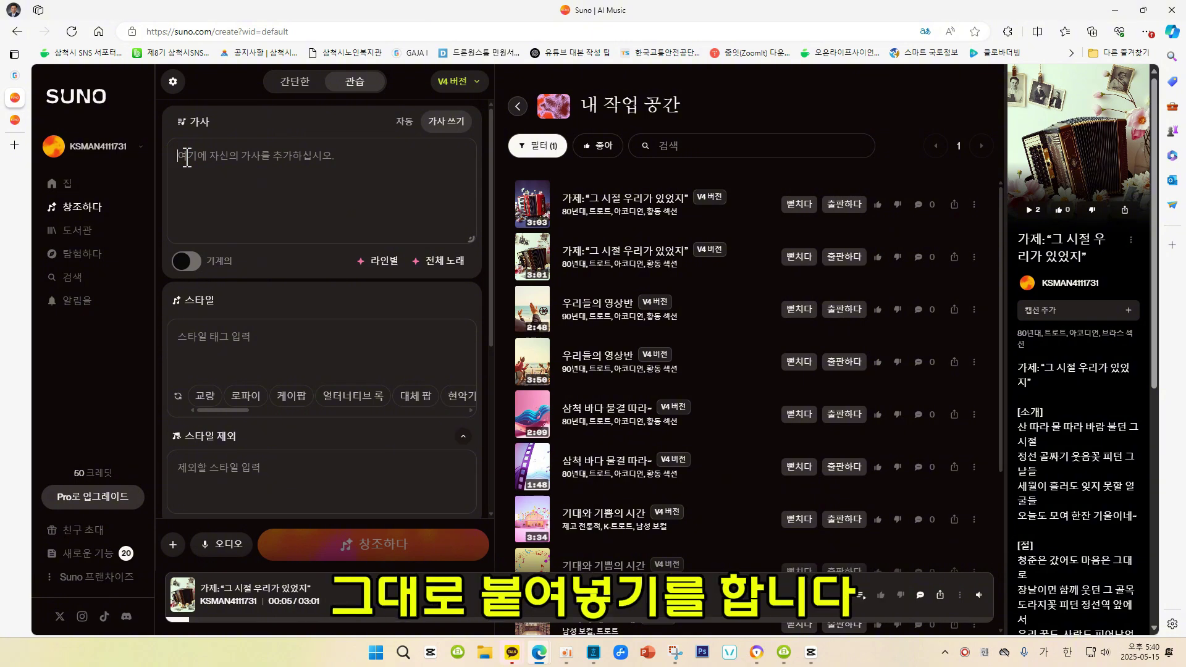
pyautogui.rightClick(186, 162)
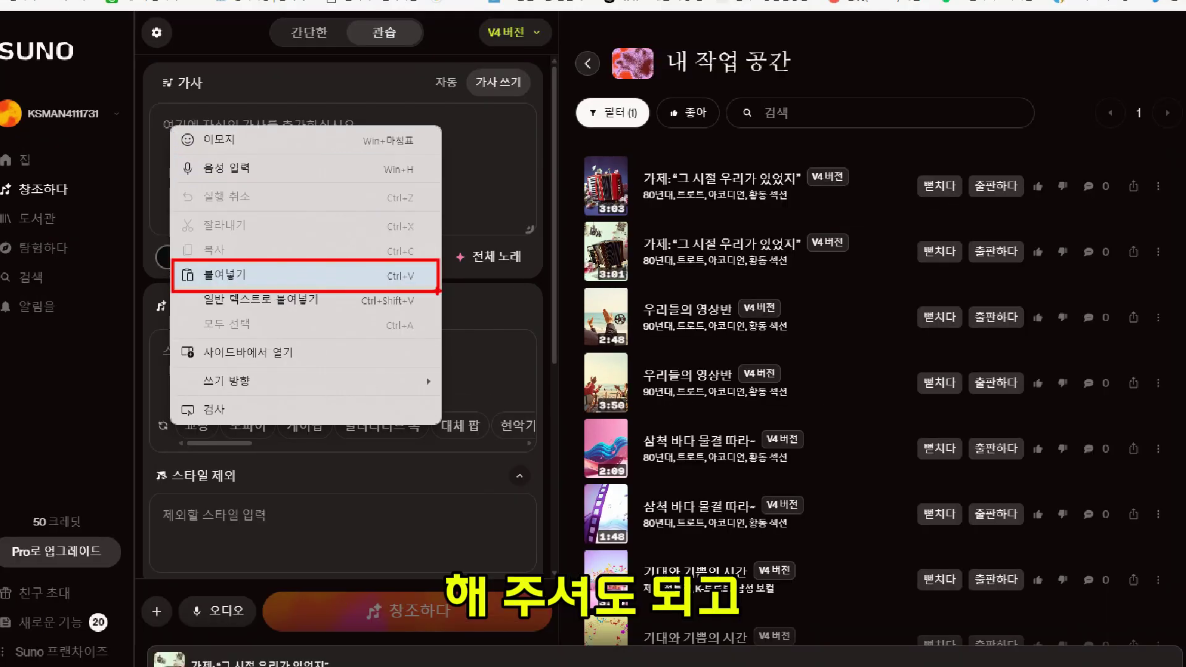
pyautogui.click(297, 234)
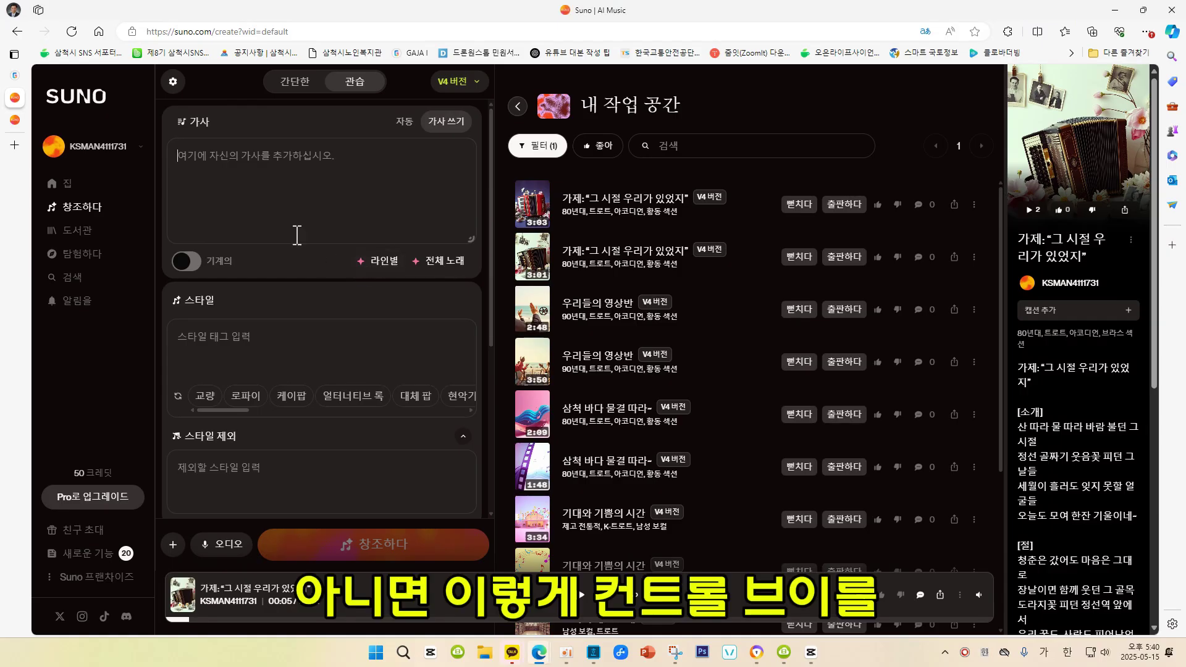
pyautogui.rightClick(208, 158)
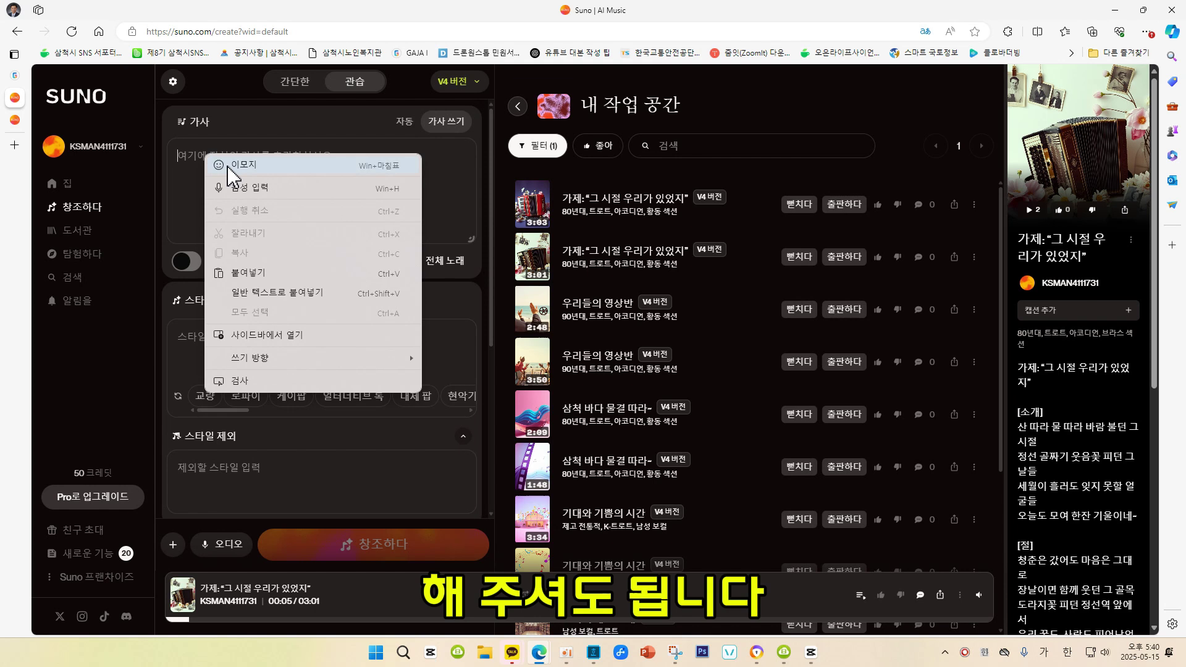
pyautogui.click(263, 273)
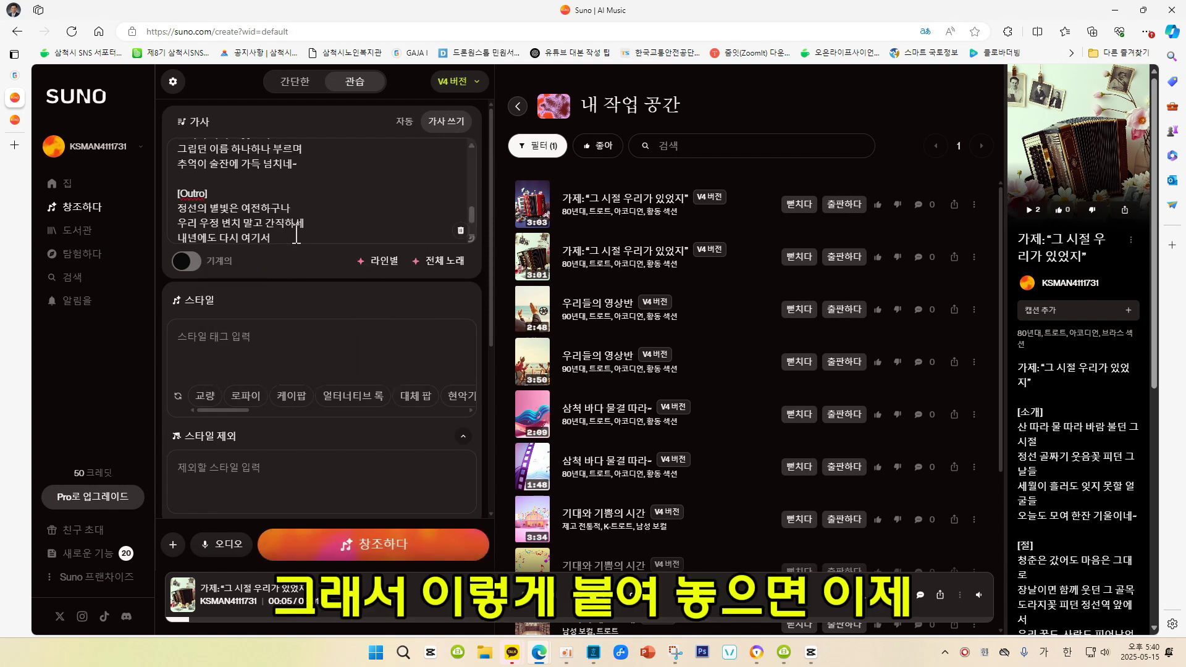
pyautogui.scroll(1, 296, 233)
pyautogui.scroll(5, 296, 234)
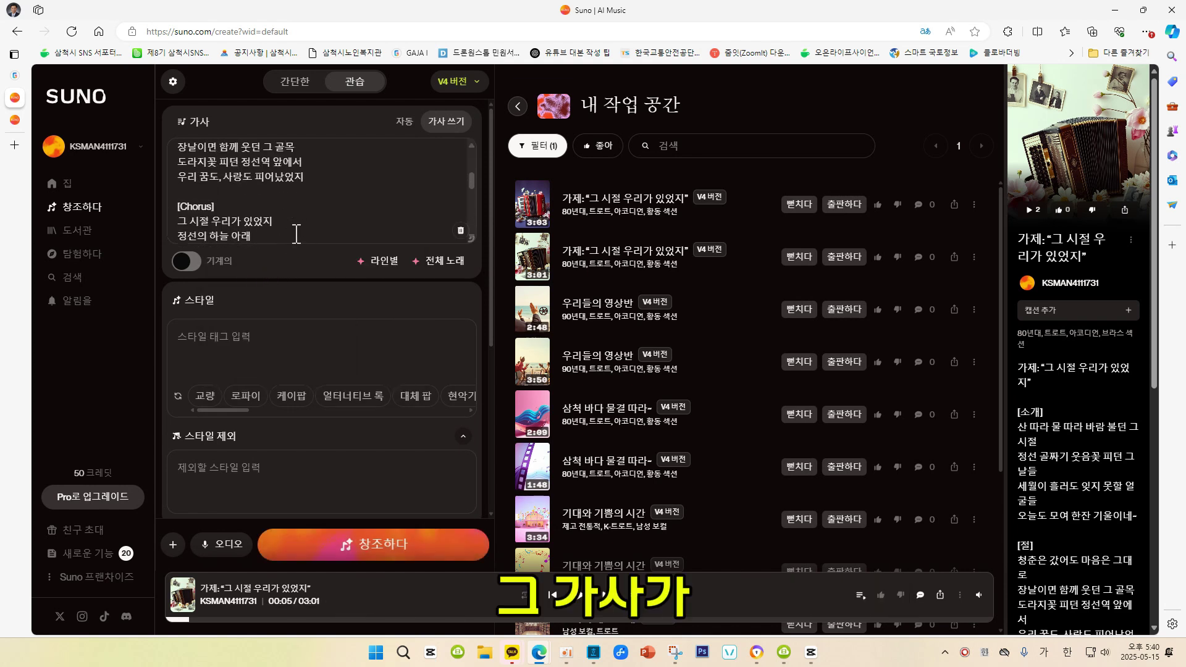
pyautogui.scroll(2, 296, 233)
pyautogui.scroll(-8, 217, 159)
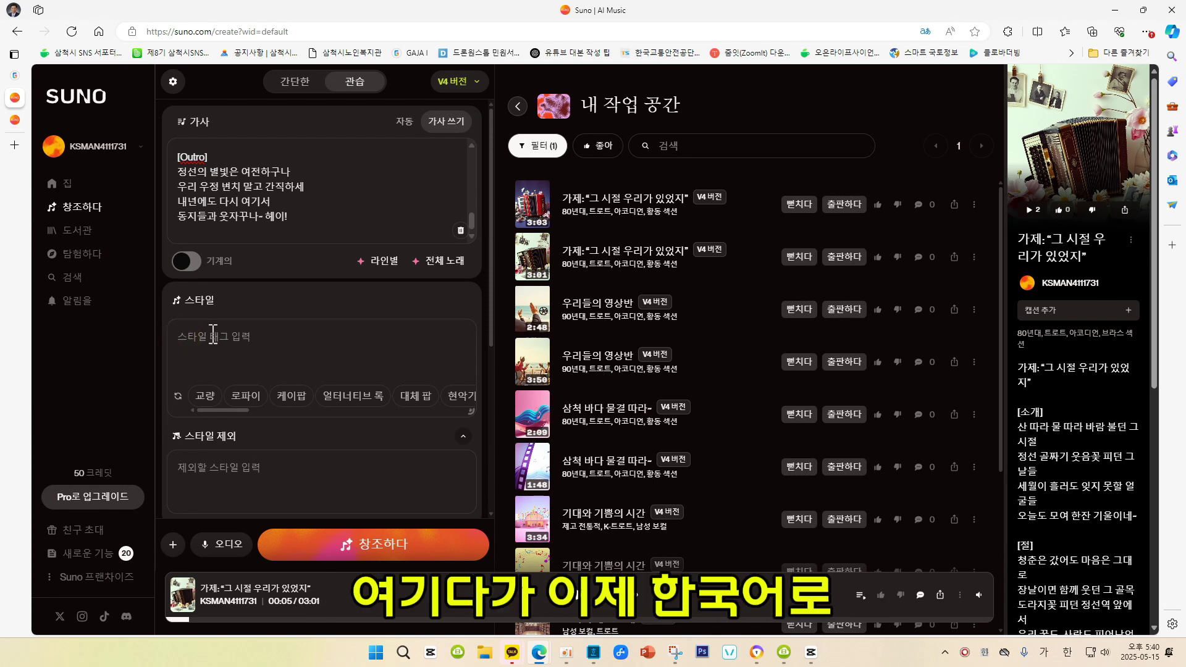
pyautogui.click(241, 337)
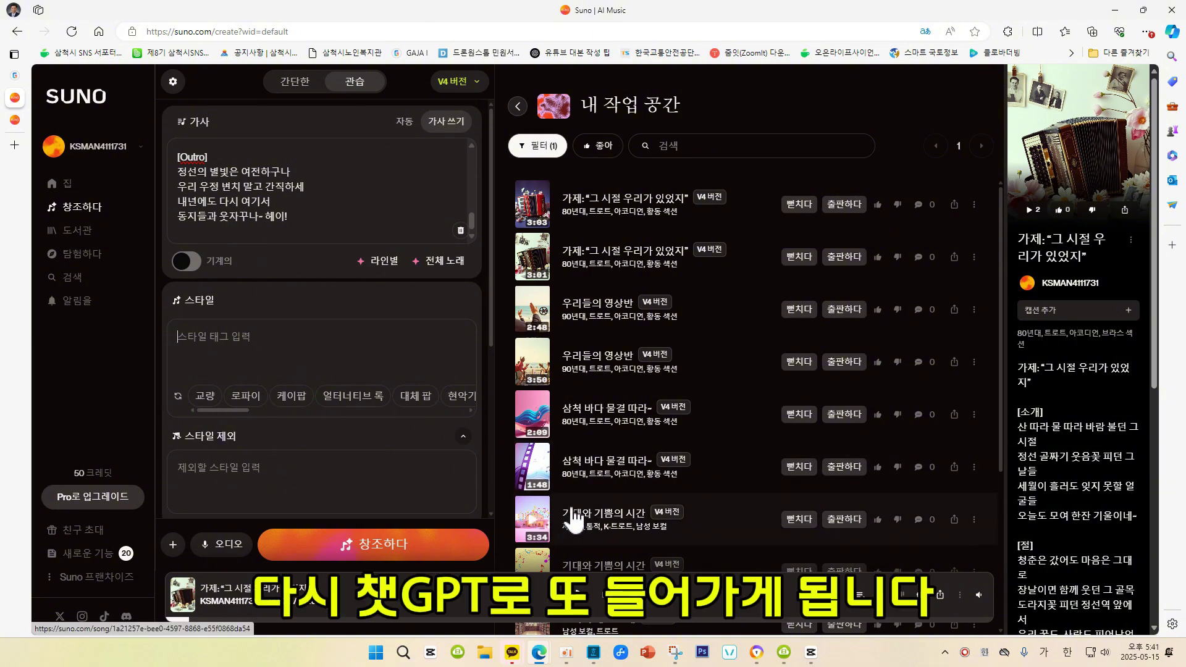
# Step: Switch to ChatGPT and ask in a new chat "80년대 유행했던 트로트 악기는 어떤 것이 있어?"
pyautogui.moveTo(551, 653)
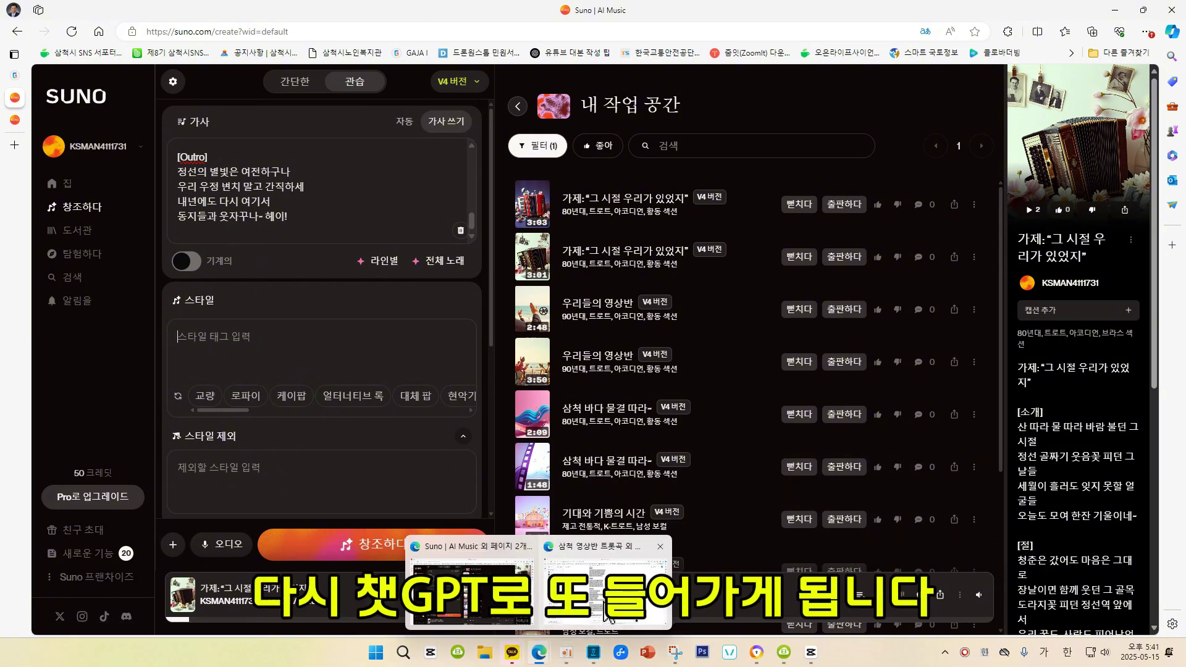
pyautogui.click(619, 599)
pyautogui.click(619, 599)
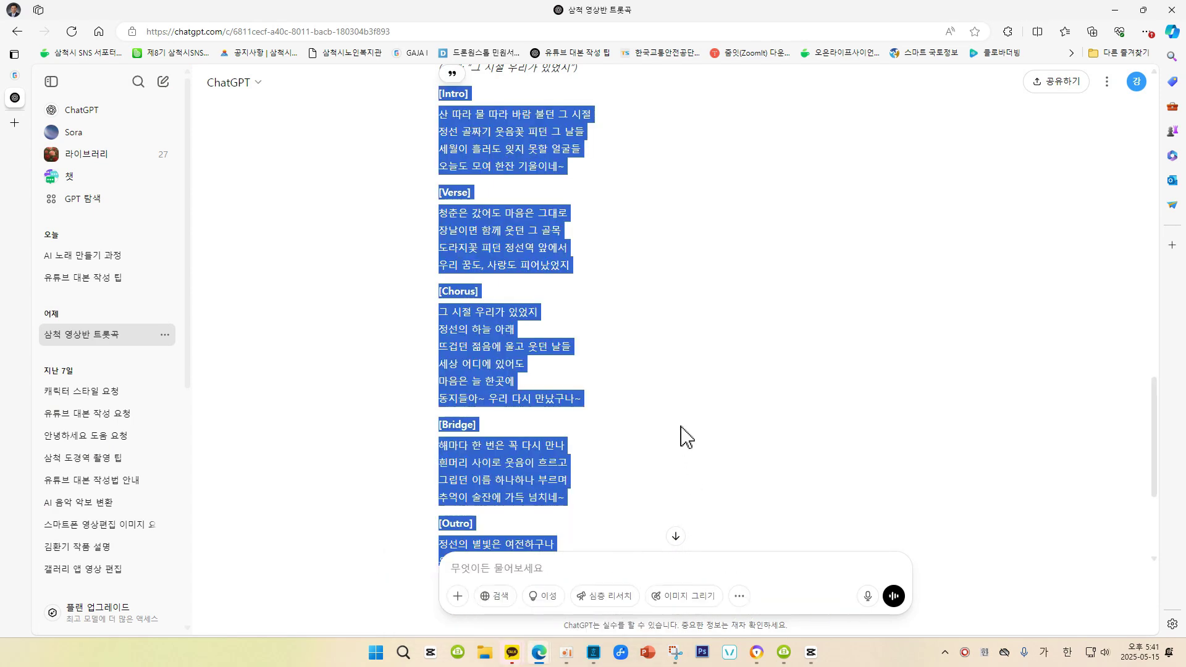
pyautogui.click(163, 81)
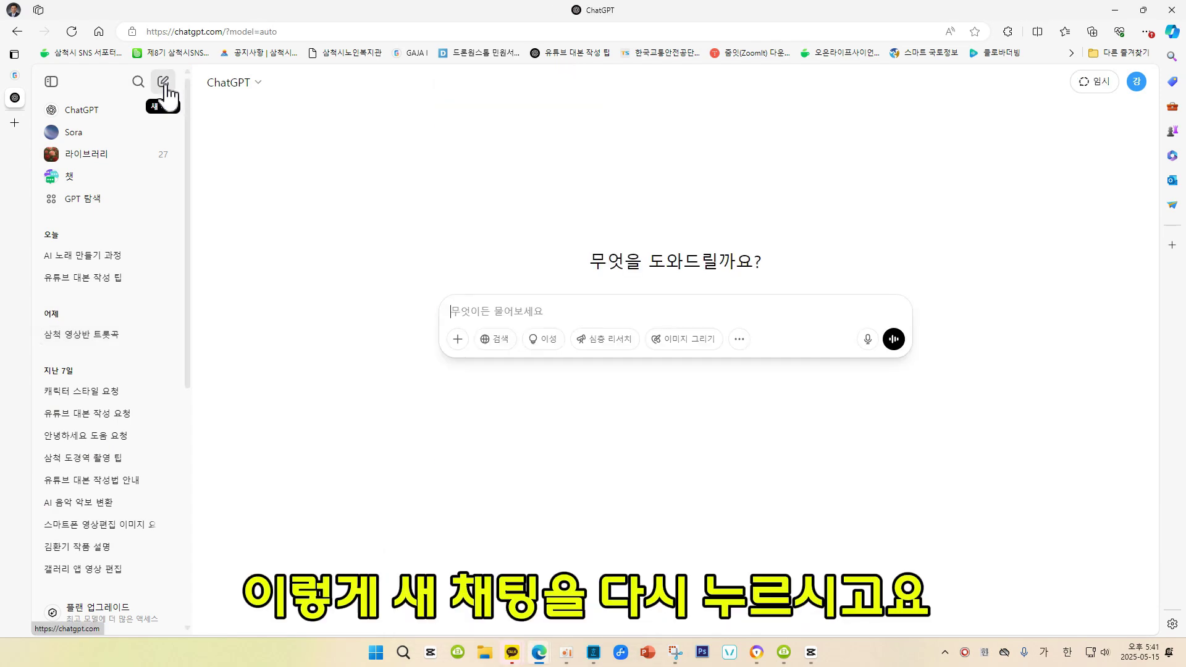
pyautogui.click(470, 313)
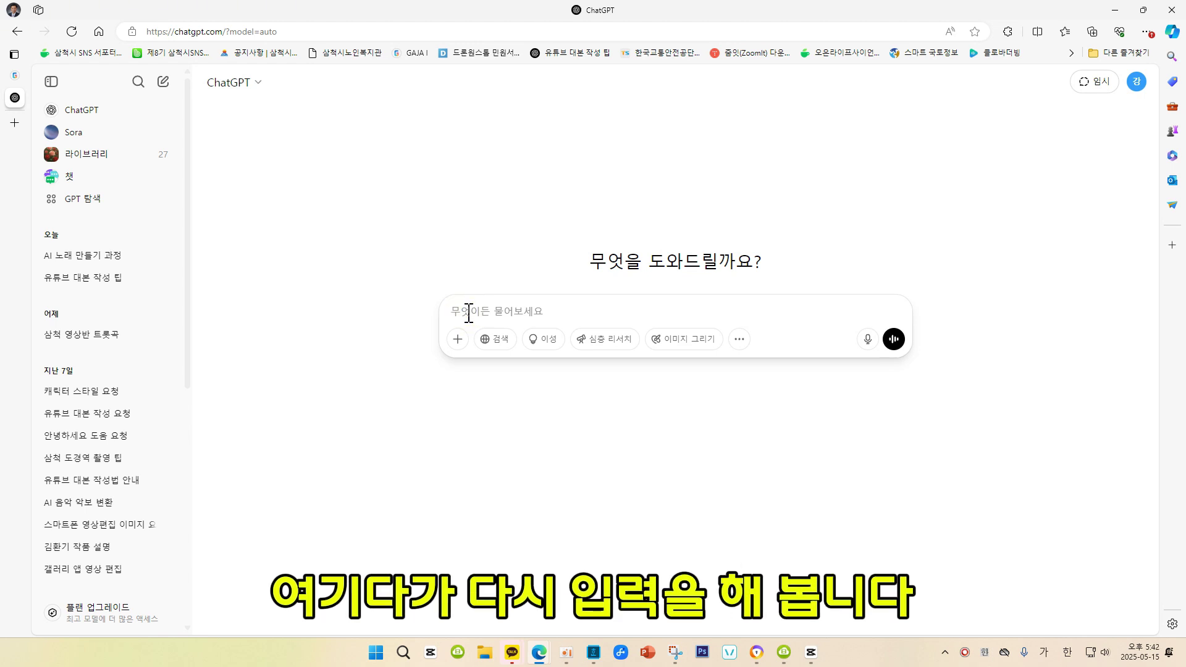
pyautogui.write('80 ')
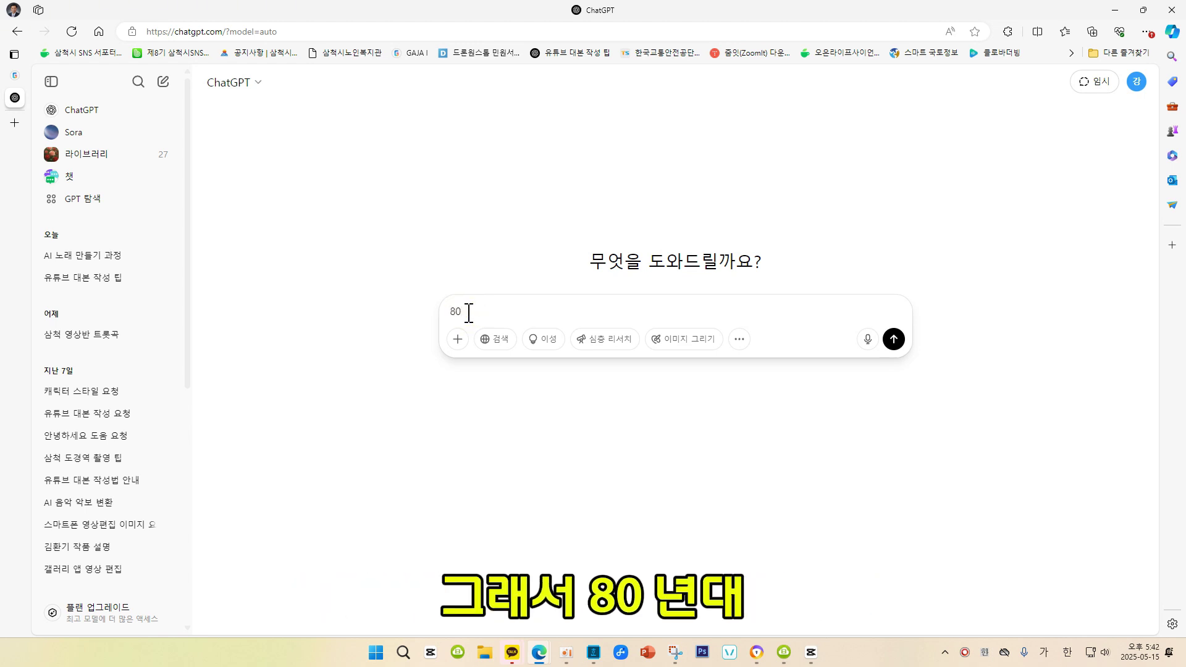
pyautogui.write('년대 유행했던 트로트 악기는 어떤 것이 있어?')
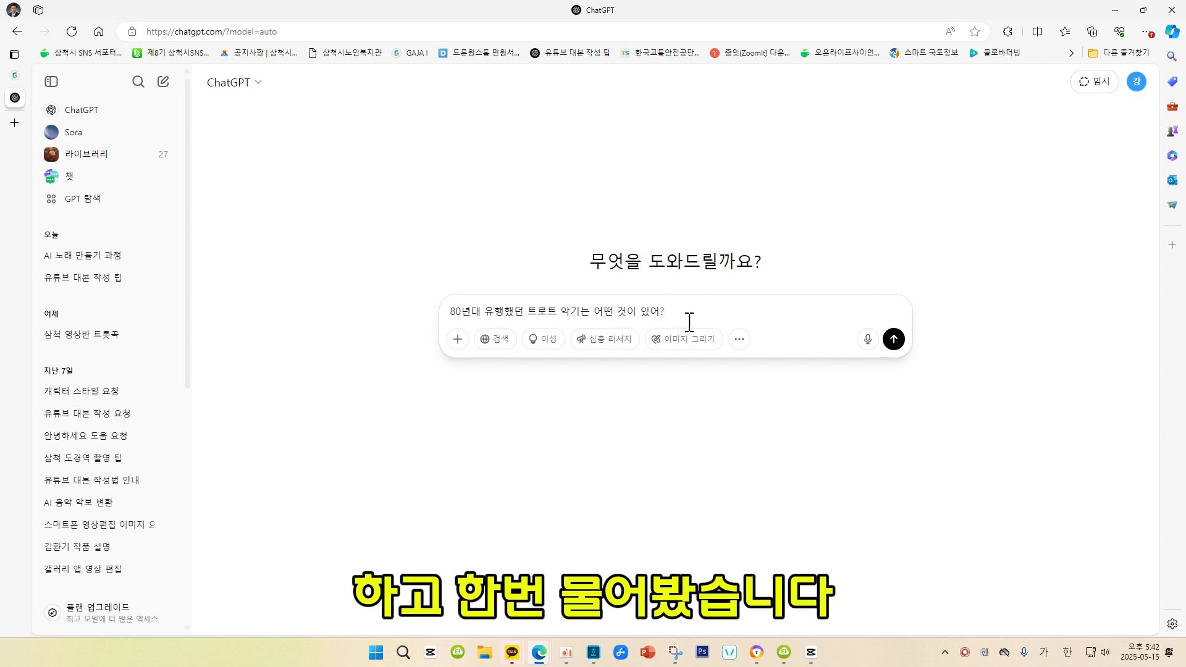
pyautogui.press('Return')
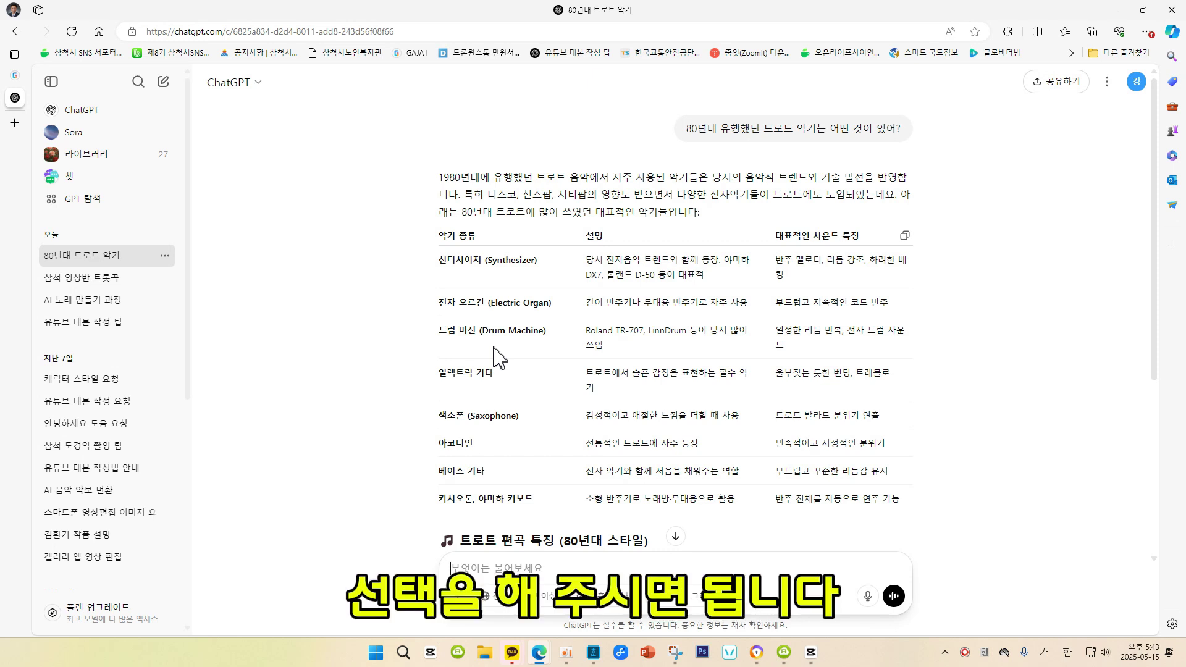
# Step: Ask ChatGPT in Korean for an English prompt for 80s Korean trot with accordion and brass section, and review the answer
pyautogui.write('80년대 한국 트로트를 만들거야. 악기는 아코디언, 브라스 섹션을 넣어서 프롬프트를 영어로 작성해줘')
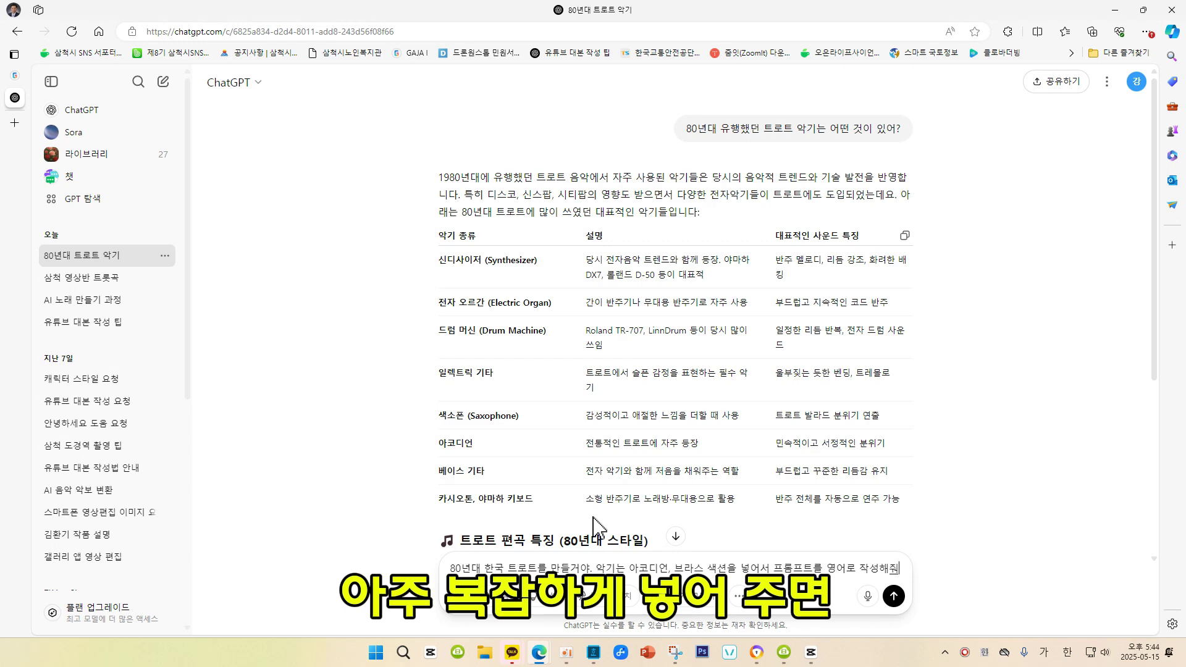
pyautogui.scroll(-1, 593, 528)
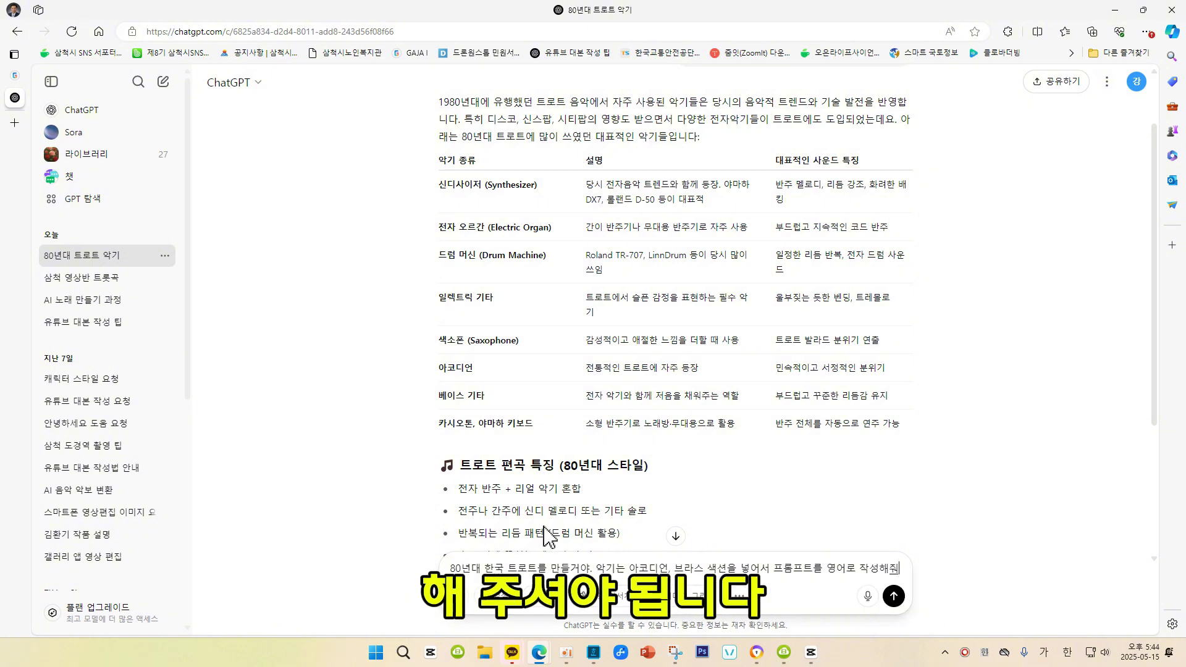
pyautogui.scroll(-1, 521, 478)
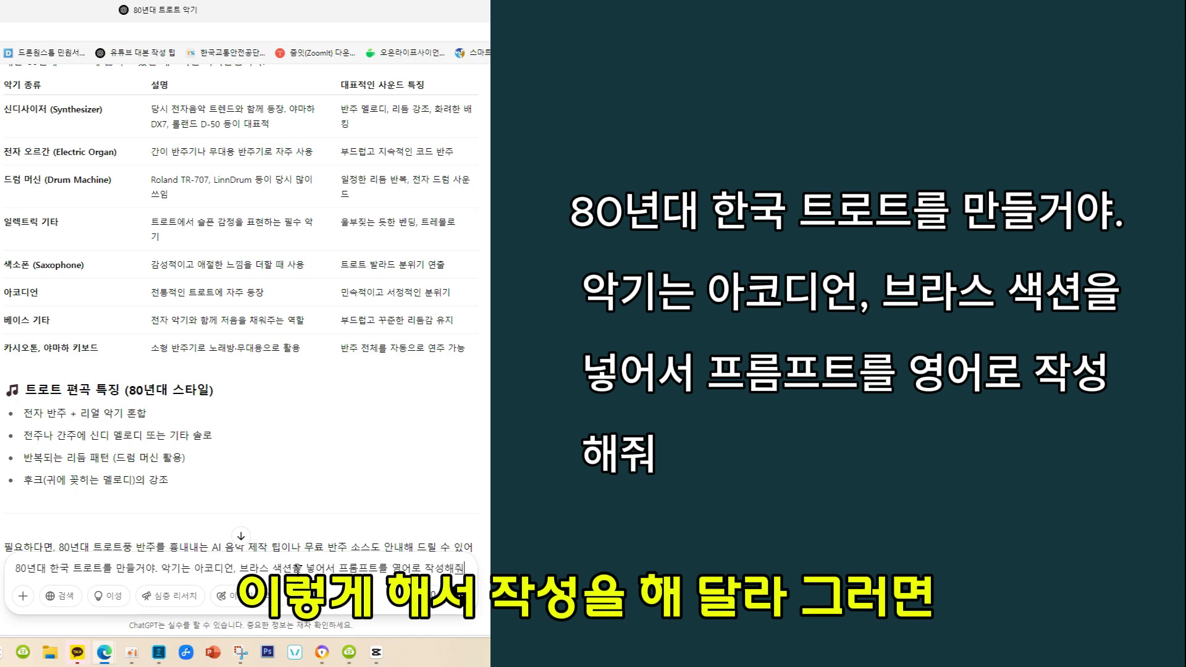
pyautogui.press('Return')
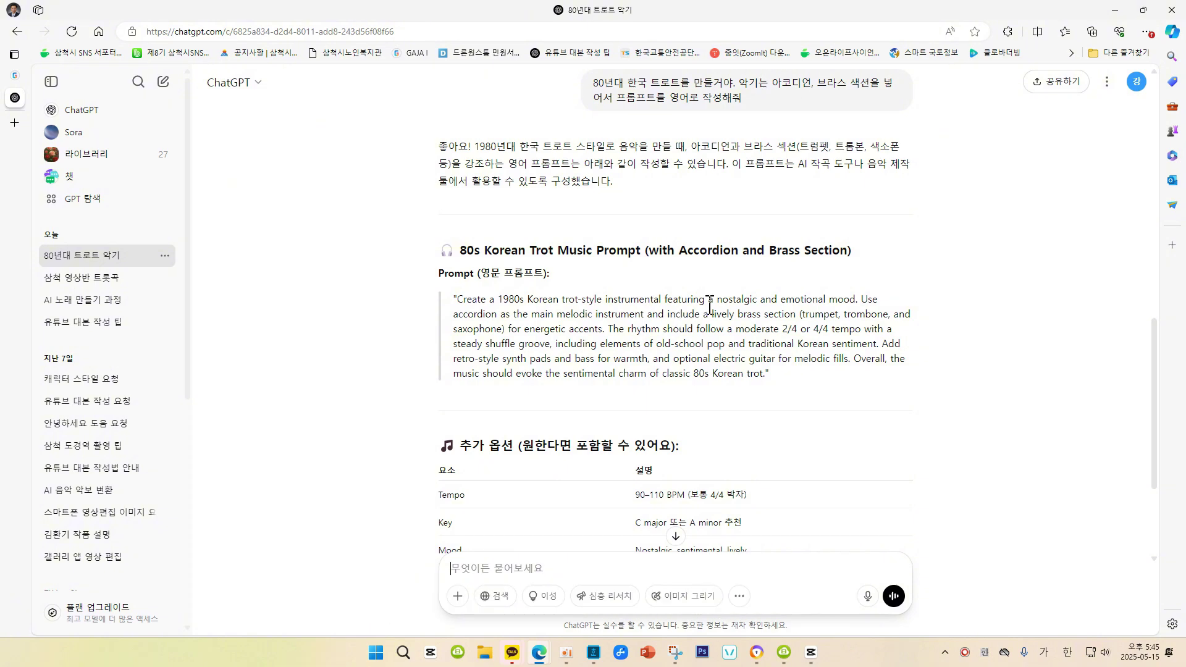
pyautogui.scroll(-3, 724, 348)
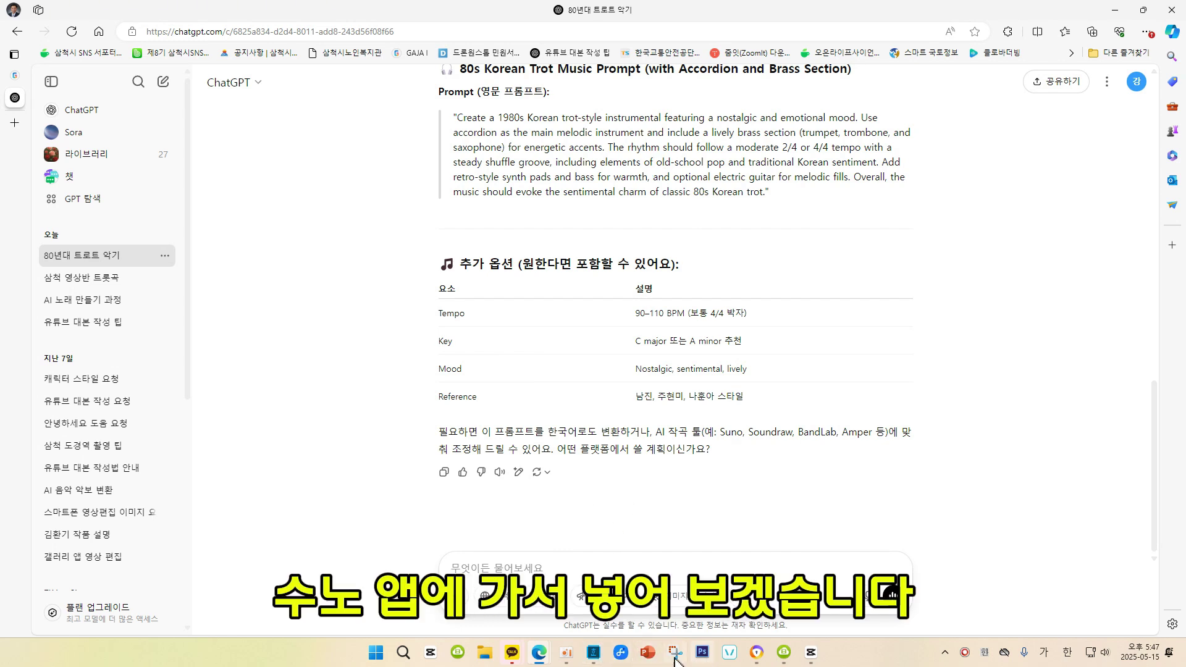
# Step: Switch to Suno, set the song's style to "80s, trot, accordion, brass section" and create the song
pyautogui.moveTo(539, 652)
pyautogui.click(457, 586)
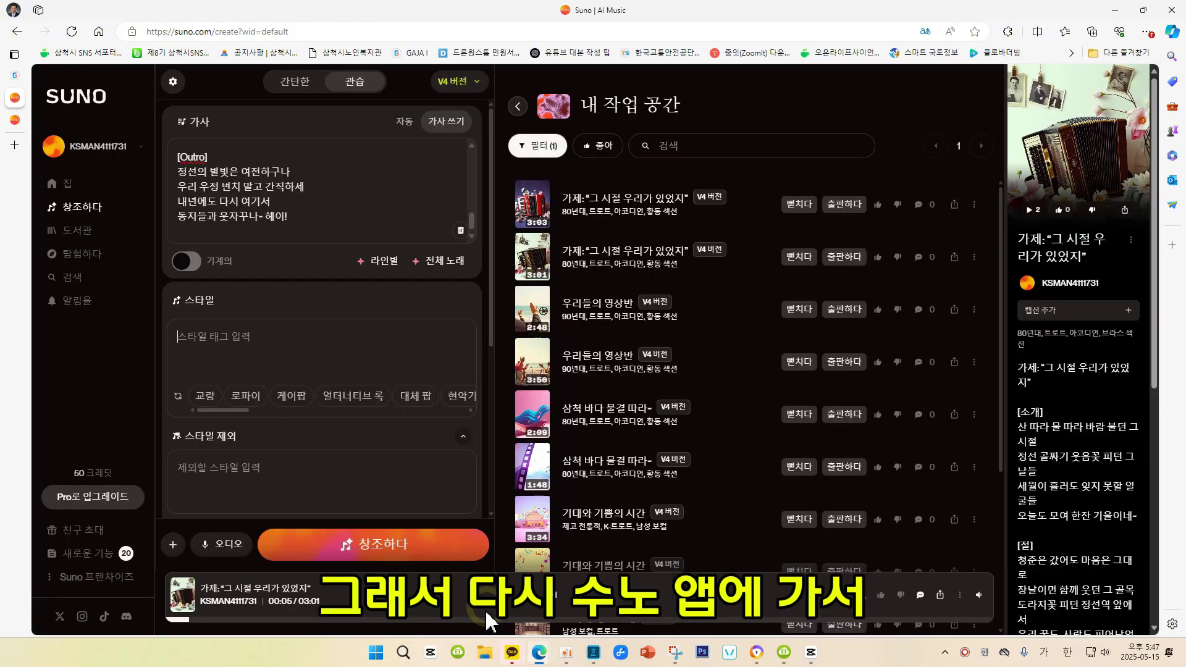
pyautogui.click(187, 338)
pyautogui.write('80s, trot, accordion, brass section')
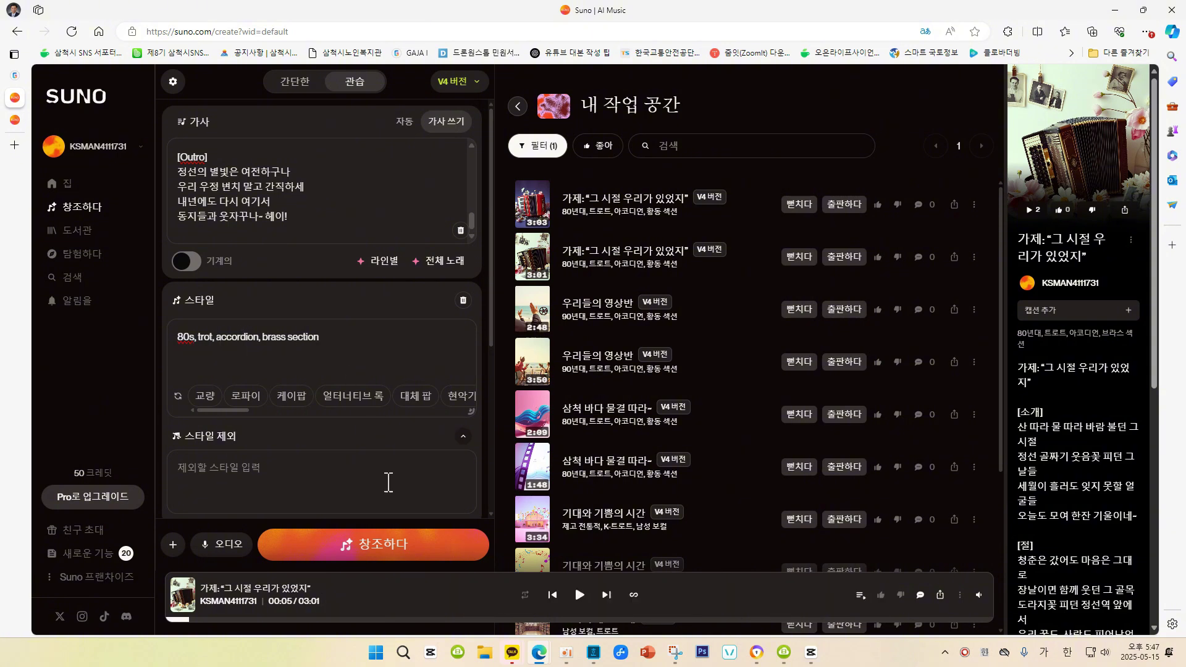
pyautogui.click(403, 559)
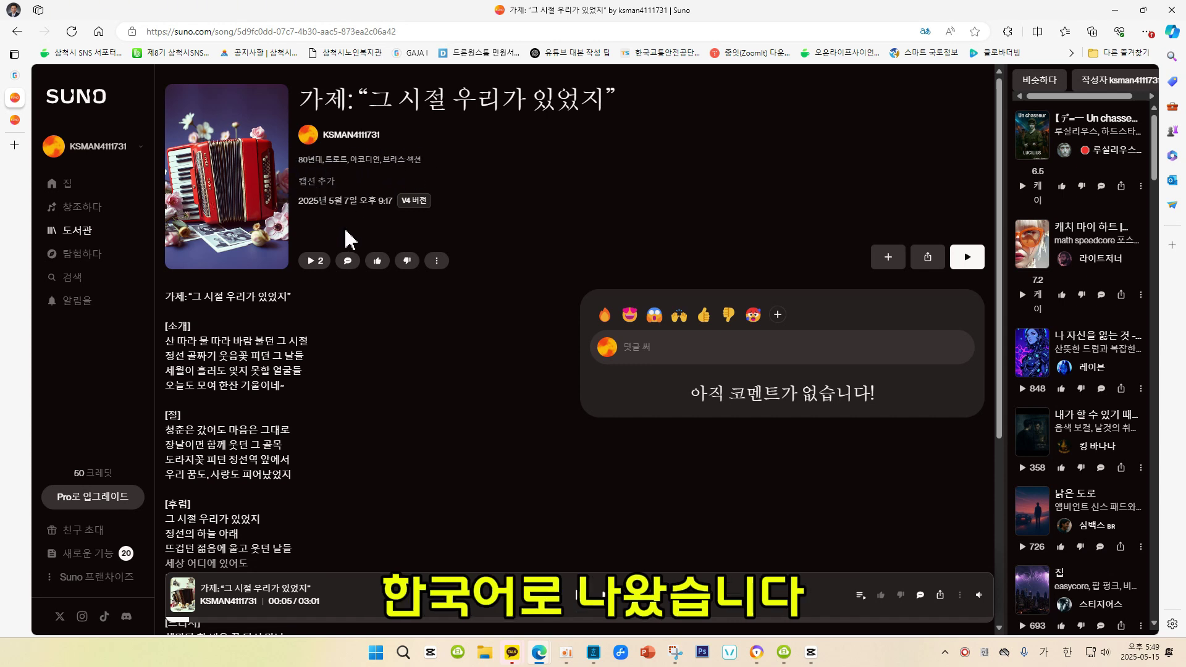
# Step: Play the generated song "그 시절 우리가 있었지" and follow its lyrics on the song page
pyautogui.scroll(-1, 350, 240)
pyautogui.scroll(-1, 357, 210)
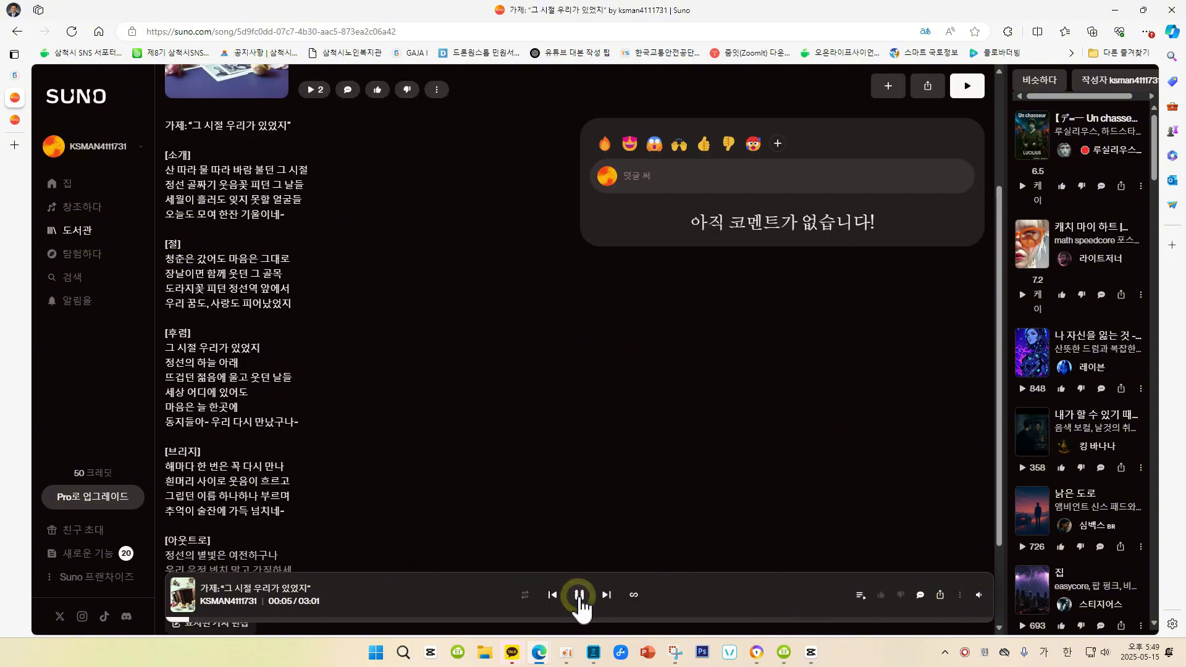
pyautogui.click(579, 594)
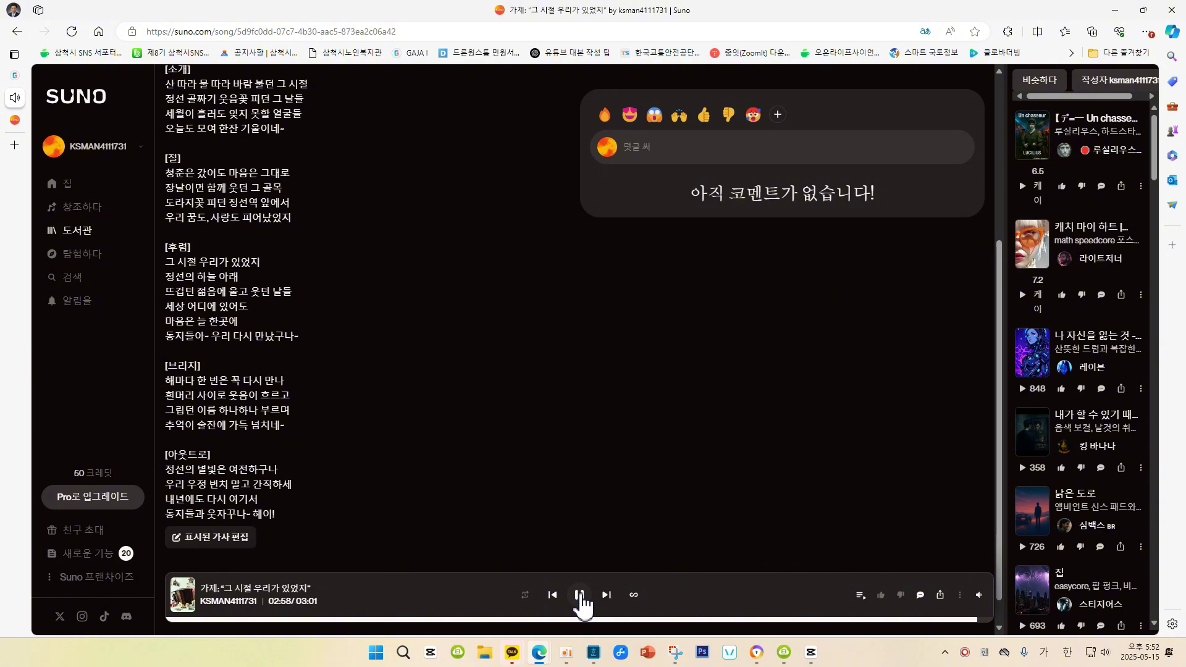
# Step: Download the song as MP3 audio, choosing to download anyway without upgrading for commercial rights
pyautogui.scroll(5, 384, 345)
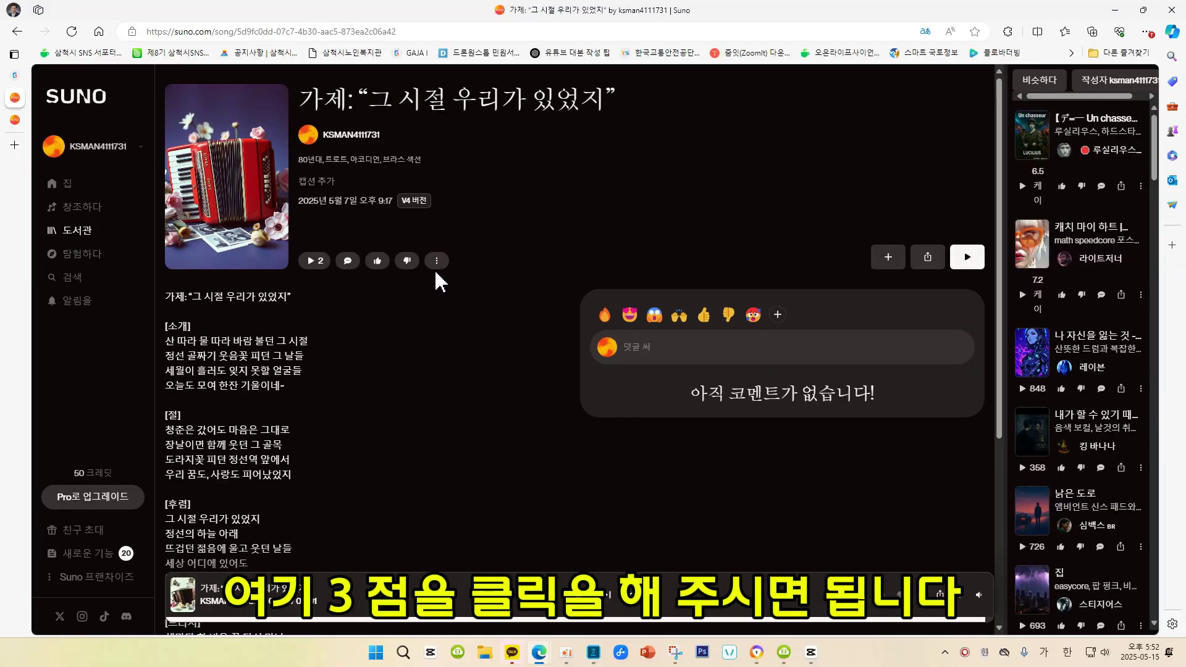
pyautogui.click(436, 251)
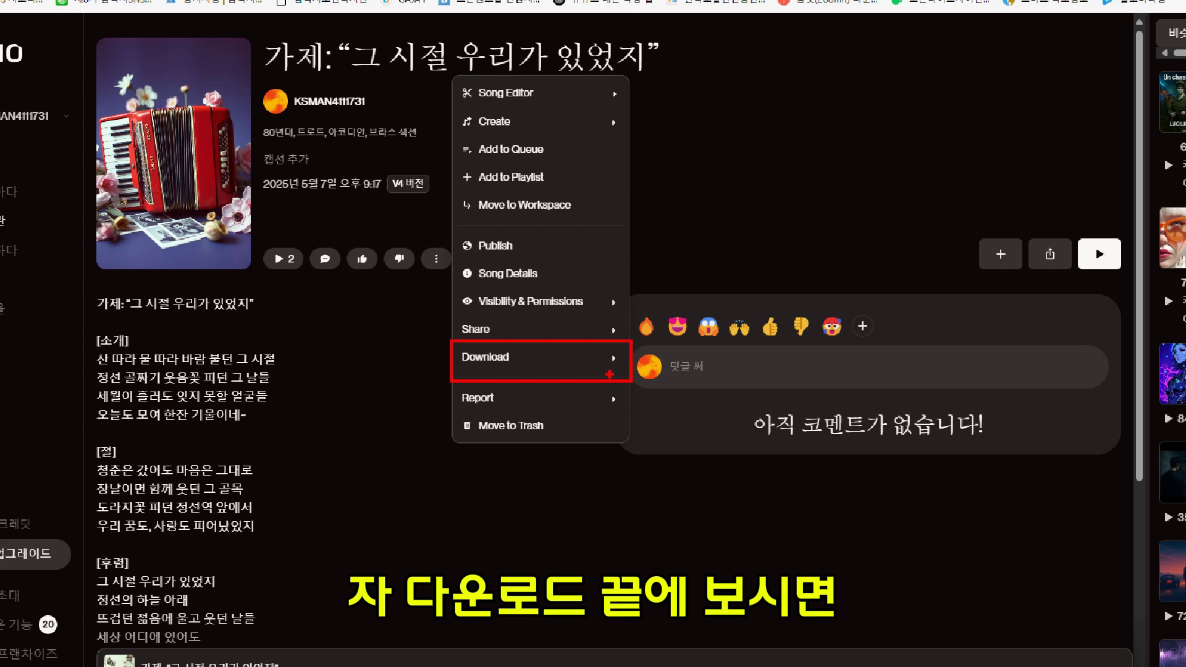
pyautogui.moveTo(613, 364)
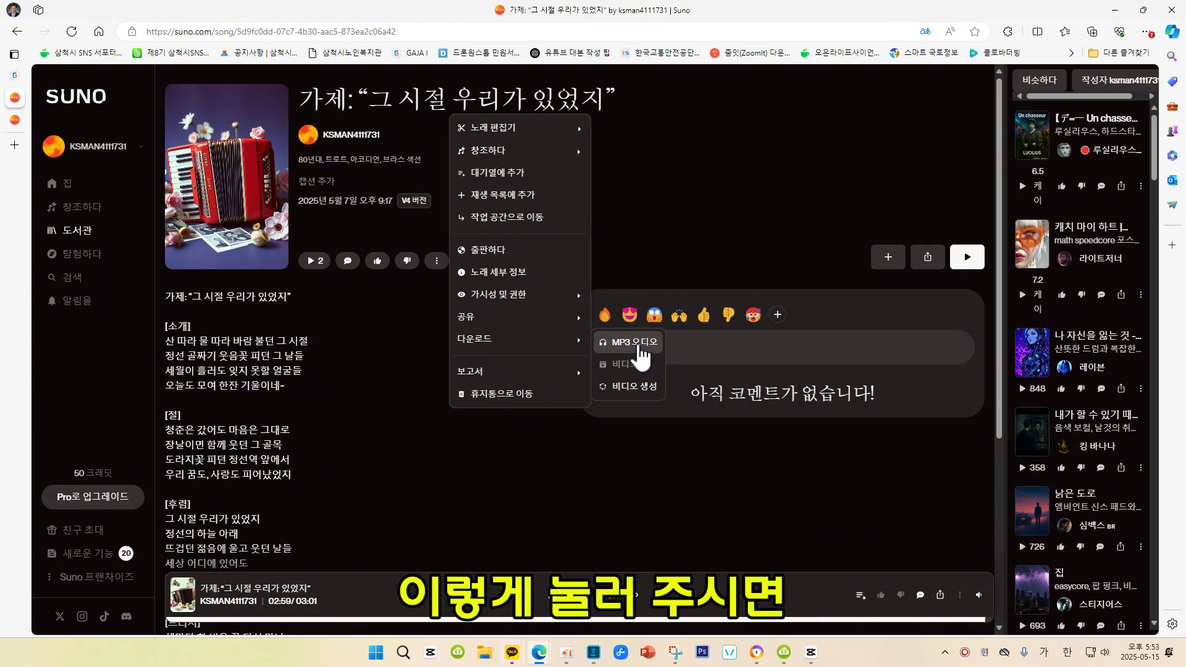
pyautogui.click(640, 349)
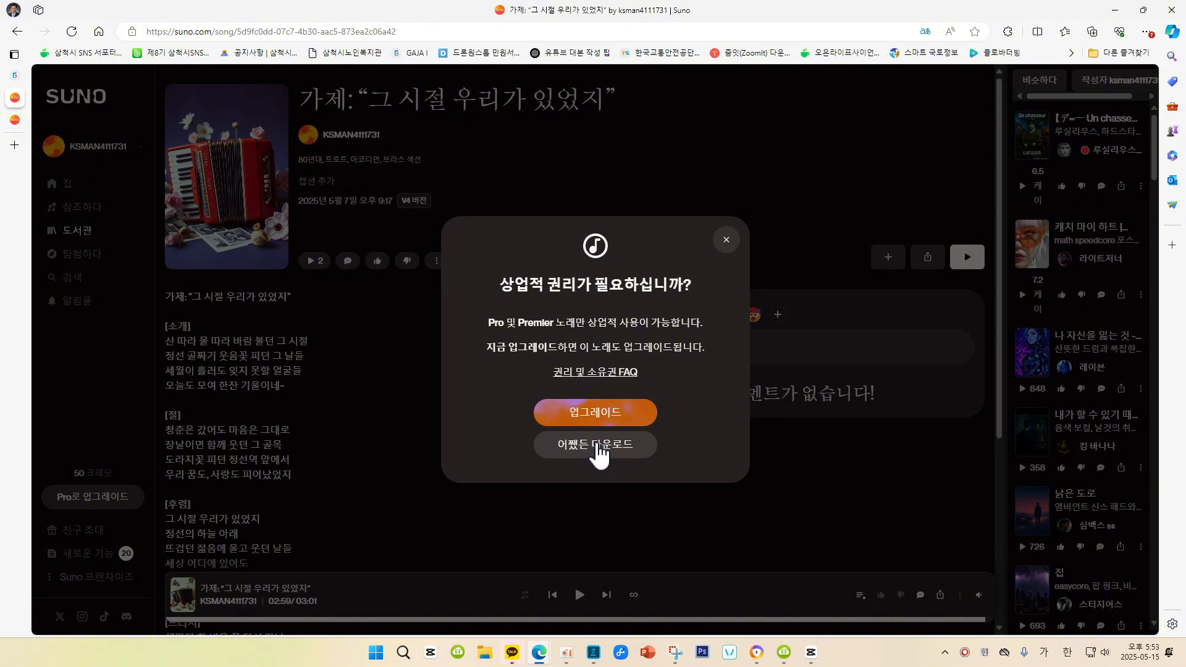
pyautogui.click(596, 445)
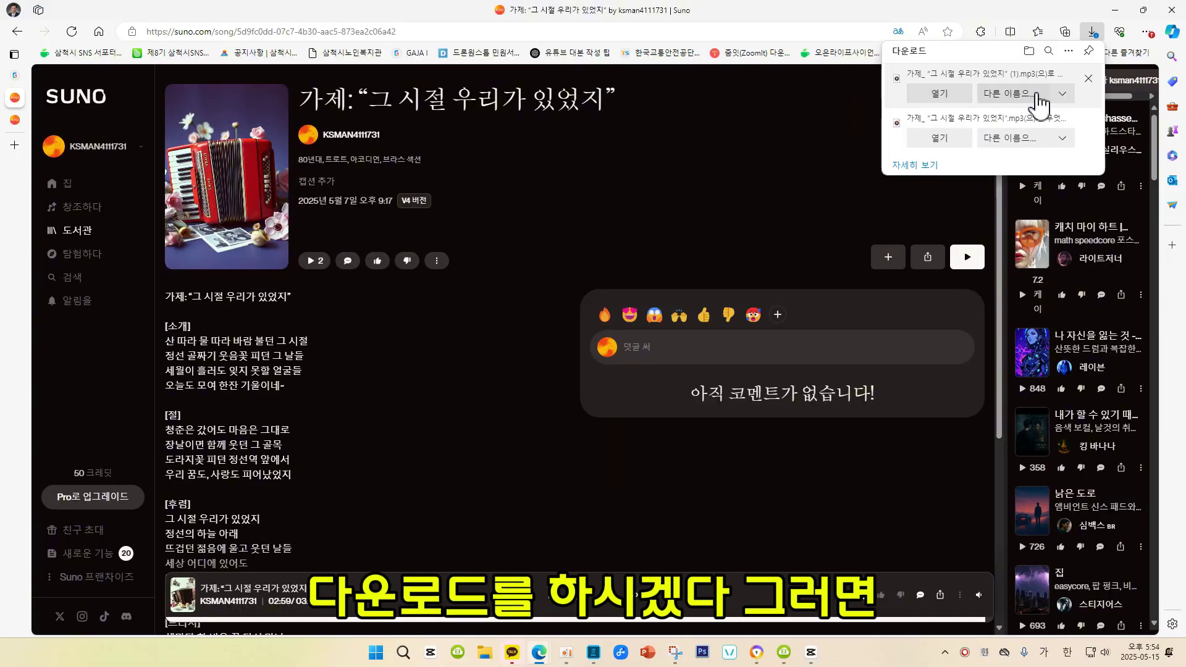
pyautogui.click(1004, 96)
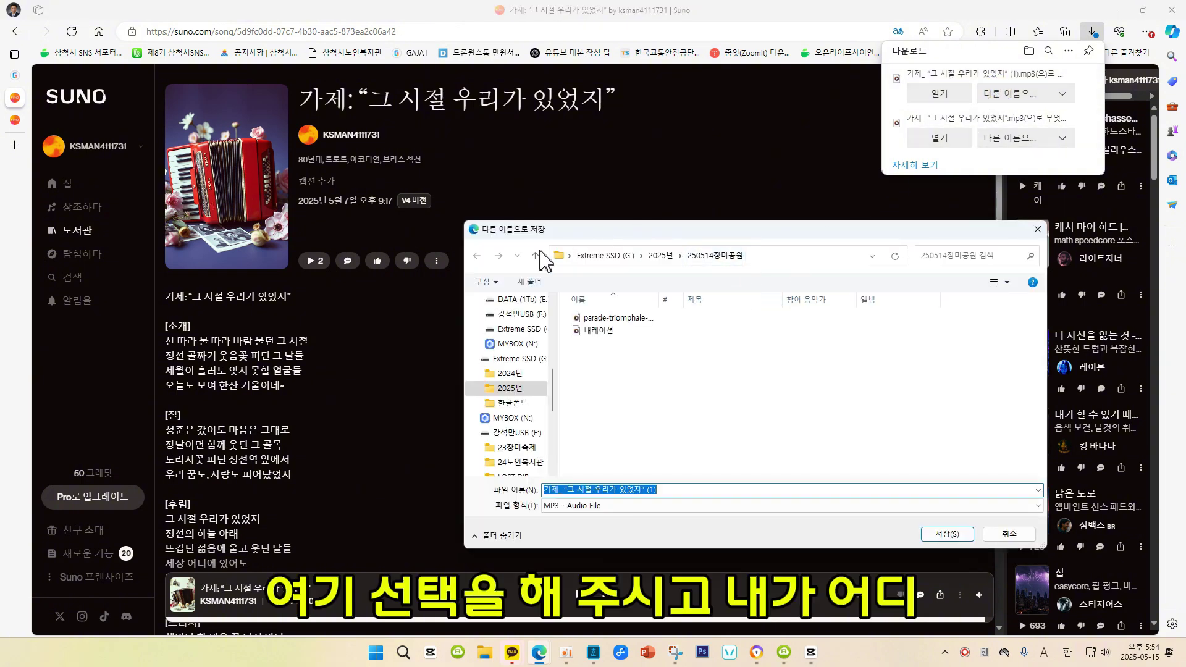
pyautogui.scroll(2, 554, 396)
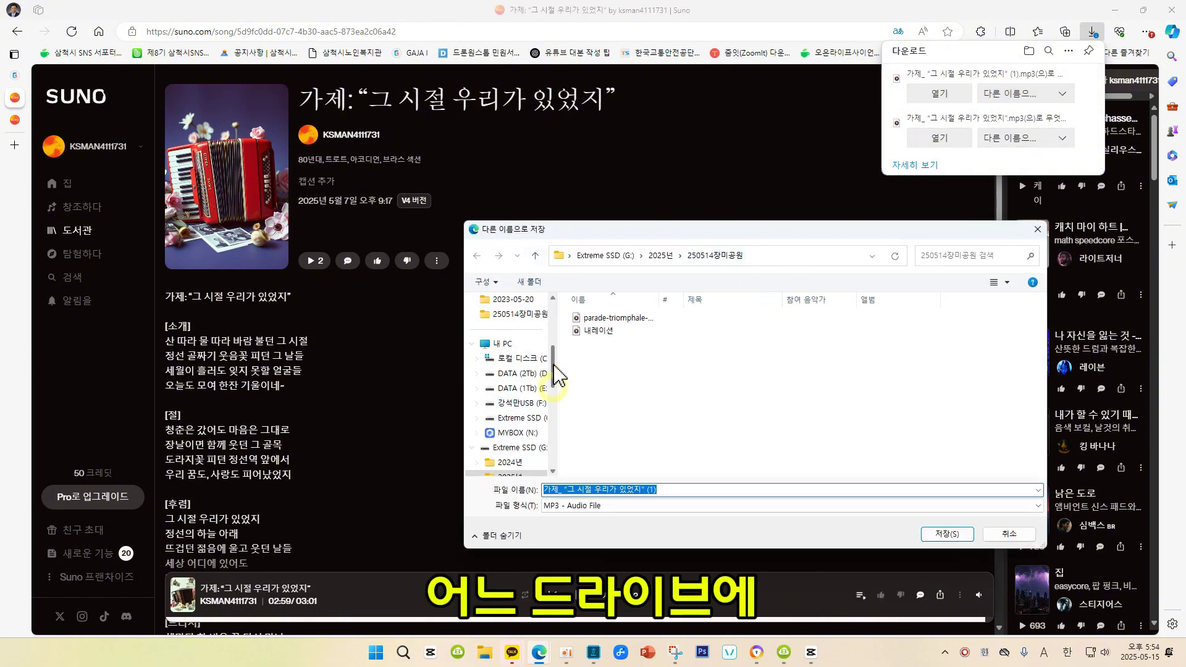
pyautogui.click(551, 373)
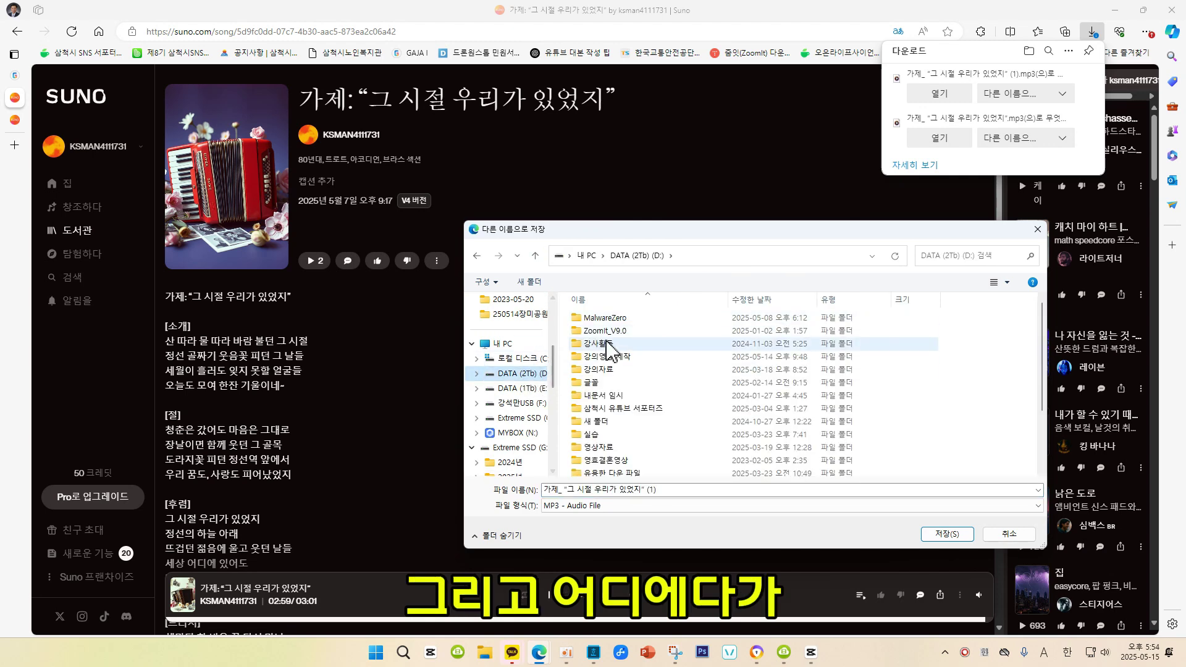
pyautogui.scroll(-2, 664, 355)
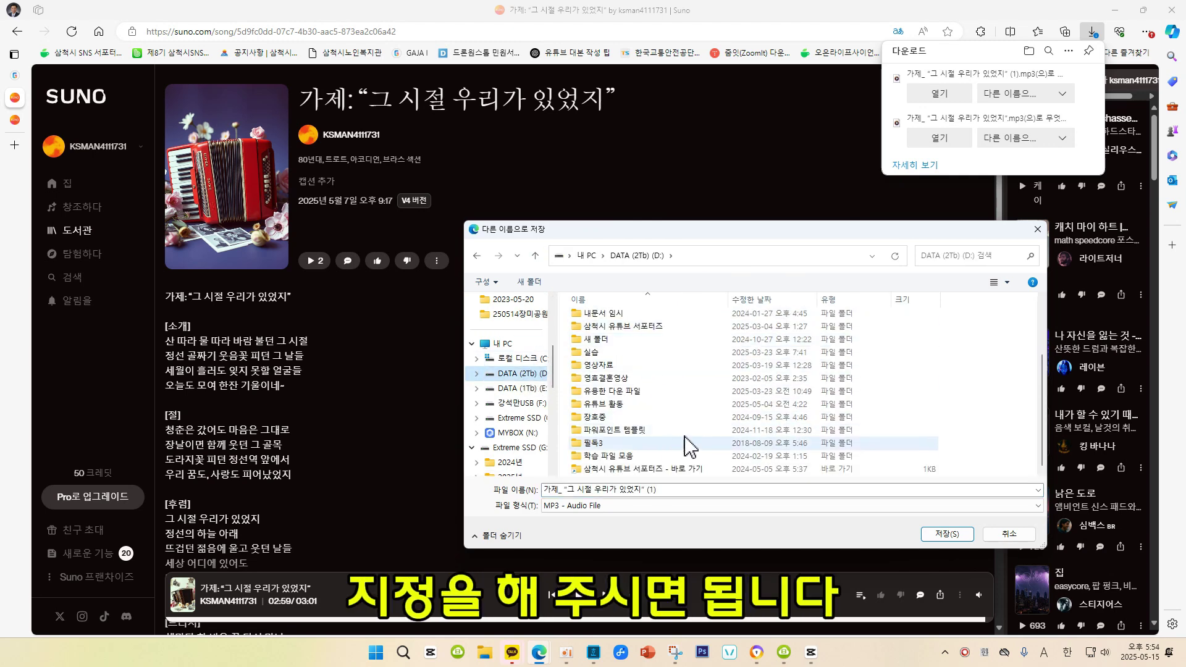
pyautogui.scroll(3, 543, 438)
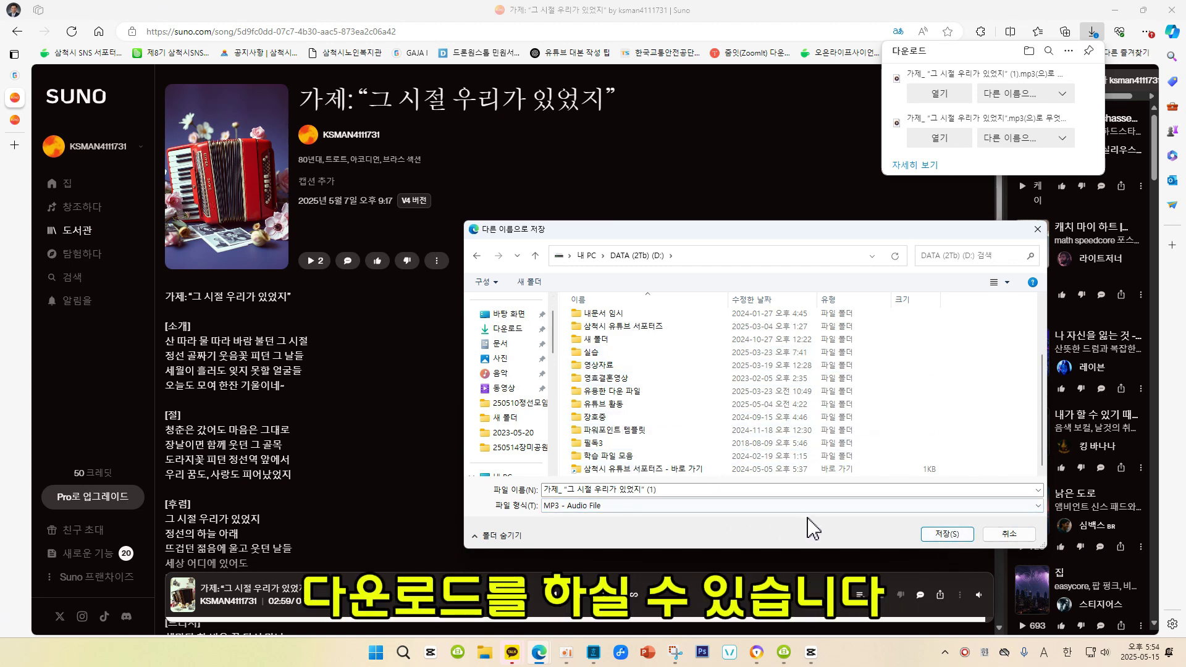
pyautogui.click(1010, 539)
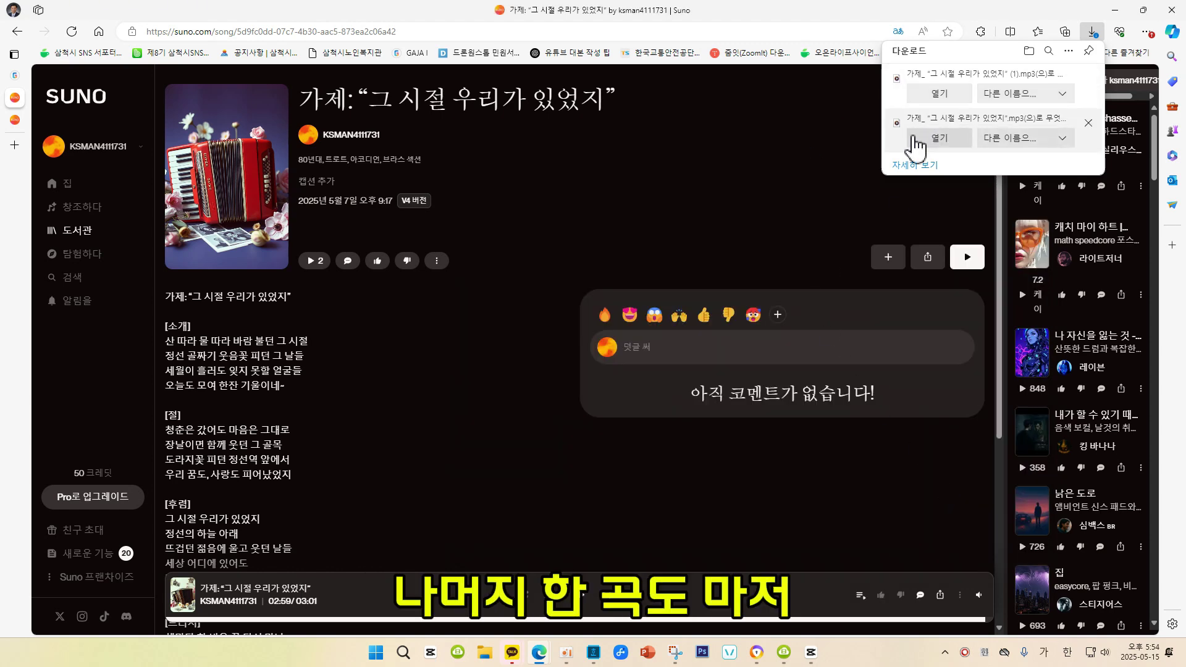
# Step: Remove the MP3 entry without the (1) suffix from the browser's download list and close the list
pyautogui.click(1088, 122)
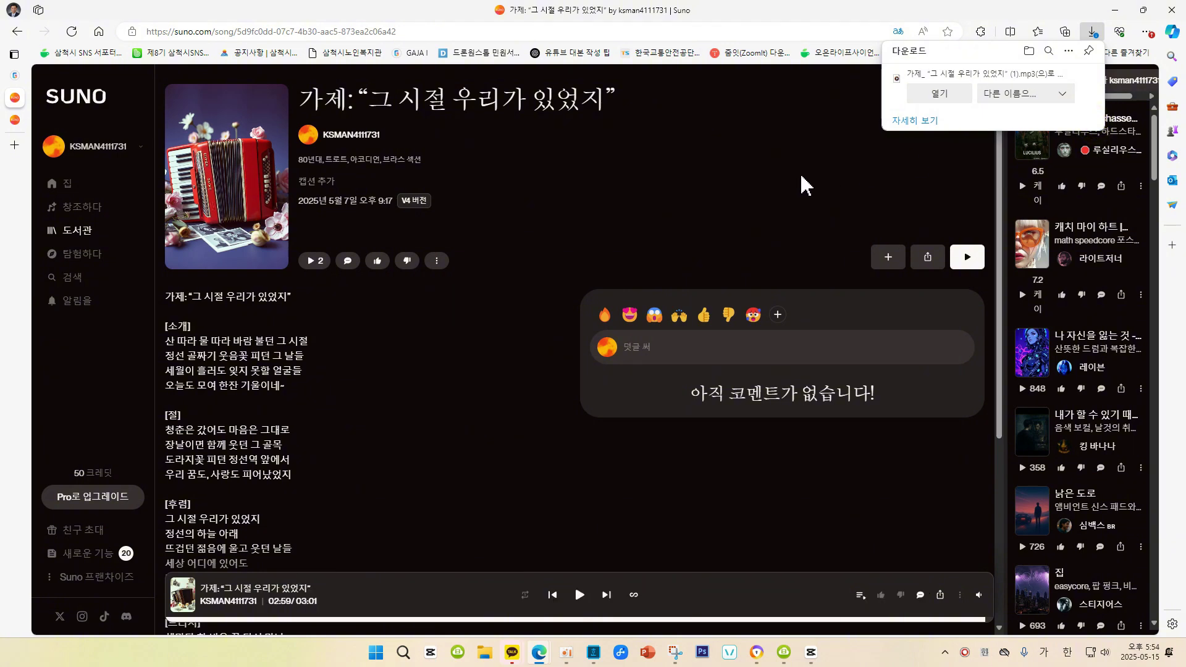
pyautogui.click(751, 176)
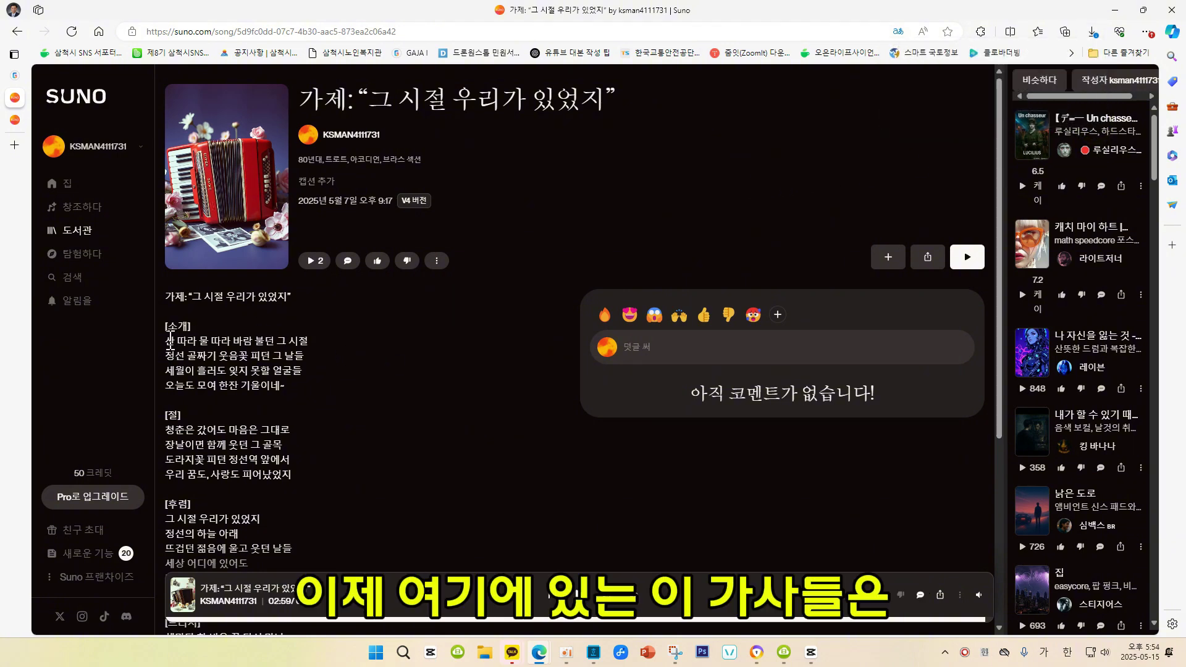
pyautogui.moveTo(170, 342); pyautogui.dragTo(296, 395)
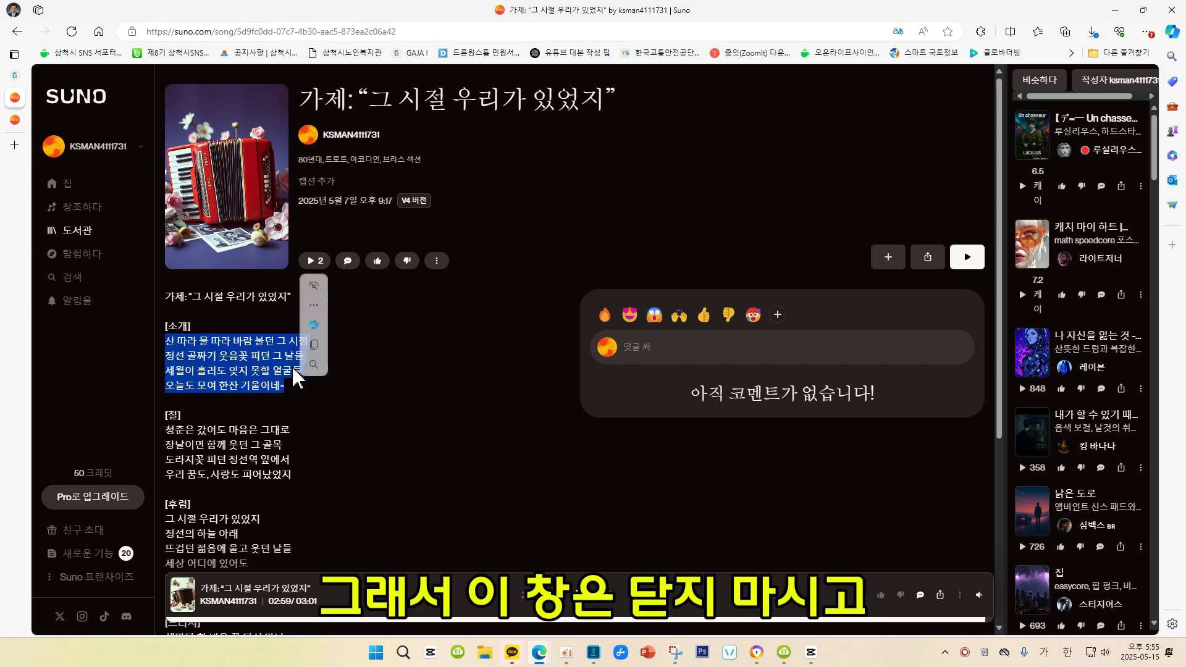
pyautogui.moveTo(313, 368)
pyautogui.click(410, 406)
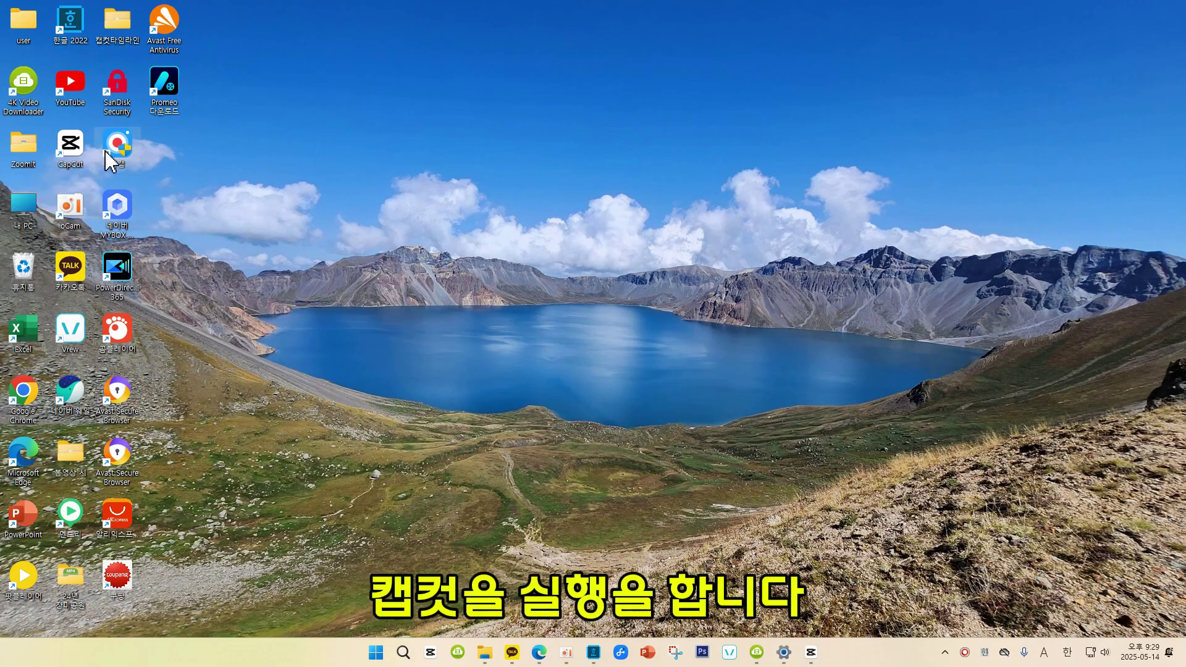
# Step: Launch CapCut from the desktop and create a new project
pyautogui.doubleClick(68, 148)
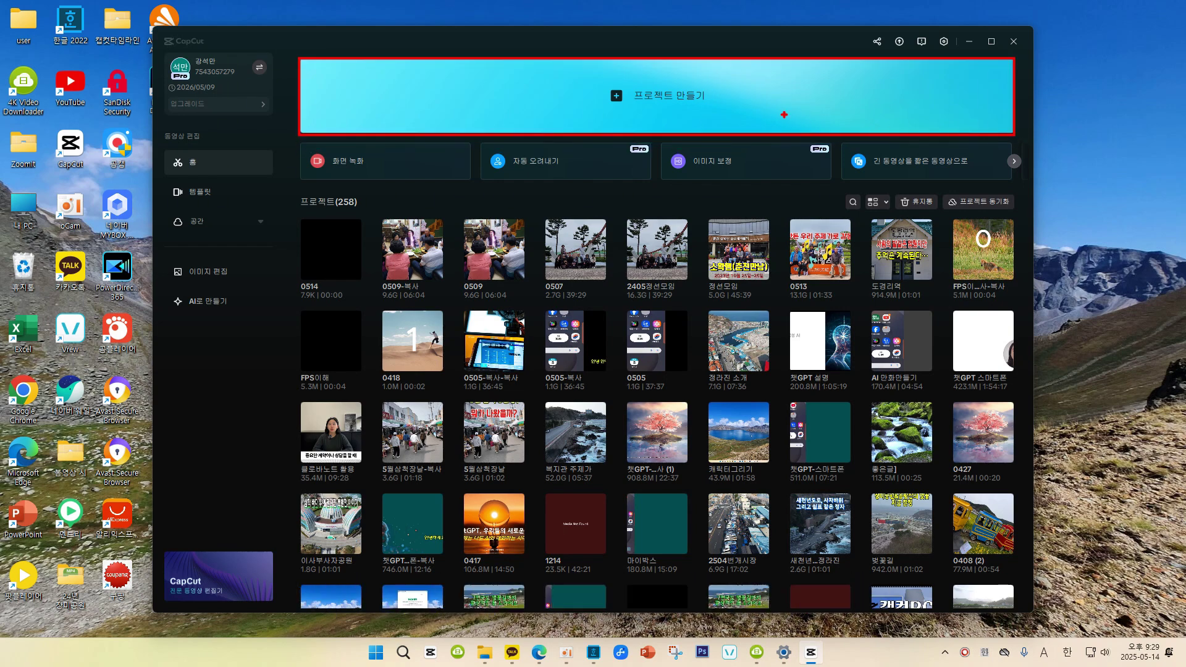
pyautogui.press('Escape')
pyautogui.click(680, 100)
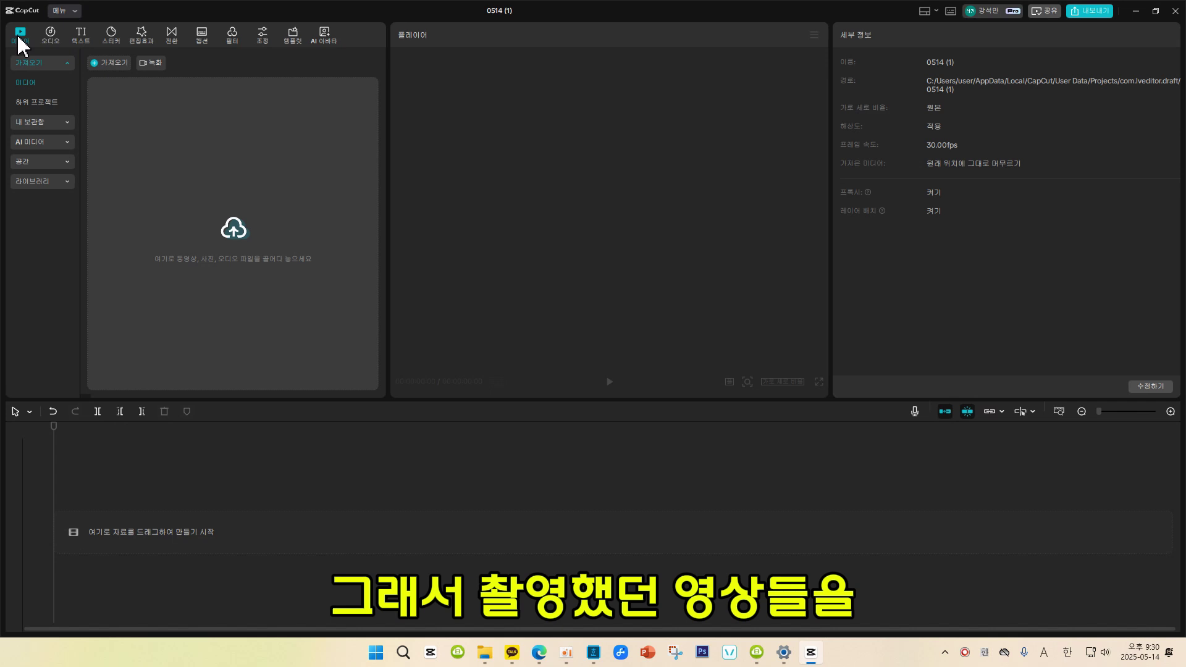
# Step: Start importing media and browse on the DATA (1Tb) (E:) drive to the folder 사진 > 20230609정선모임 > 정선
pyautogui.click(115, 65)
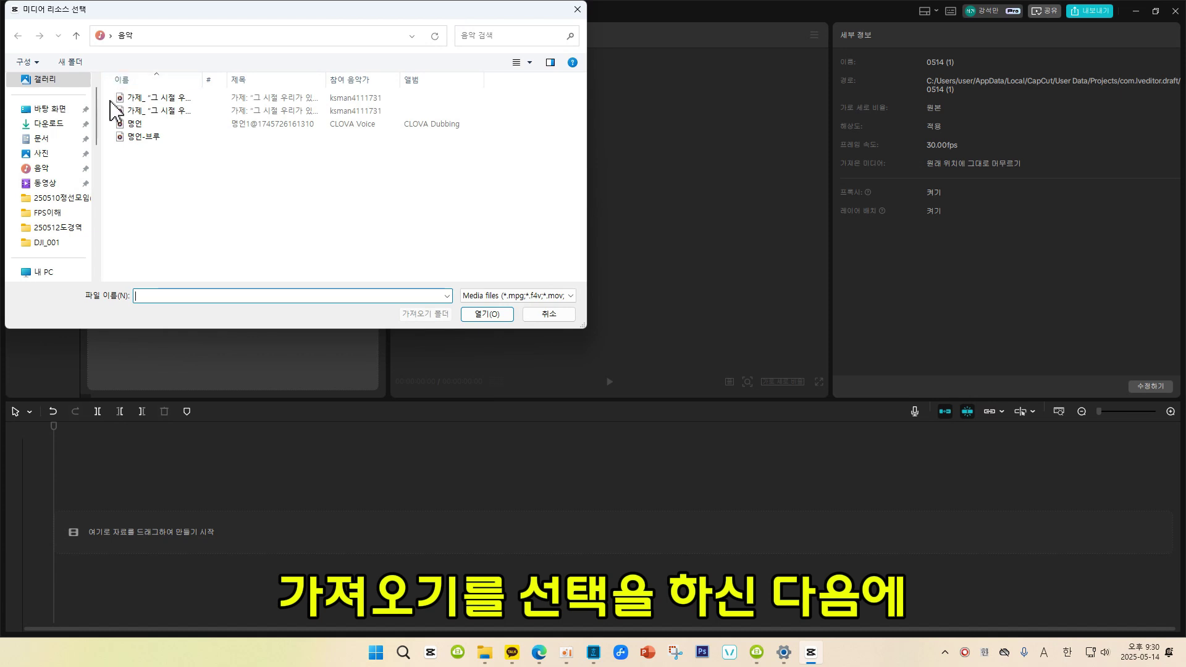
pyautogui.moveTo(97, 126); pyautogui.dragTo(94, 165)
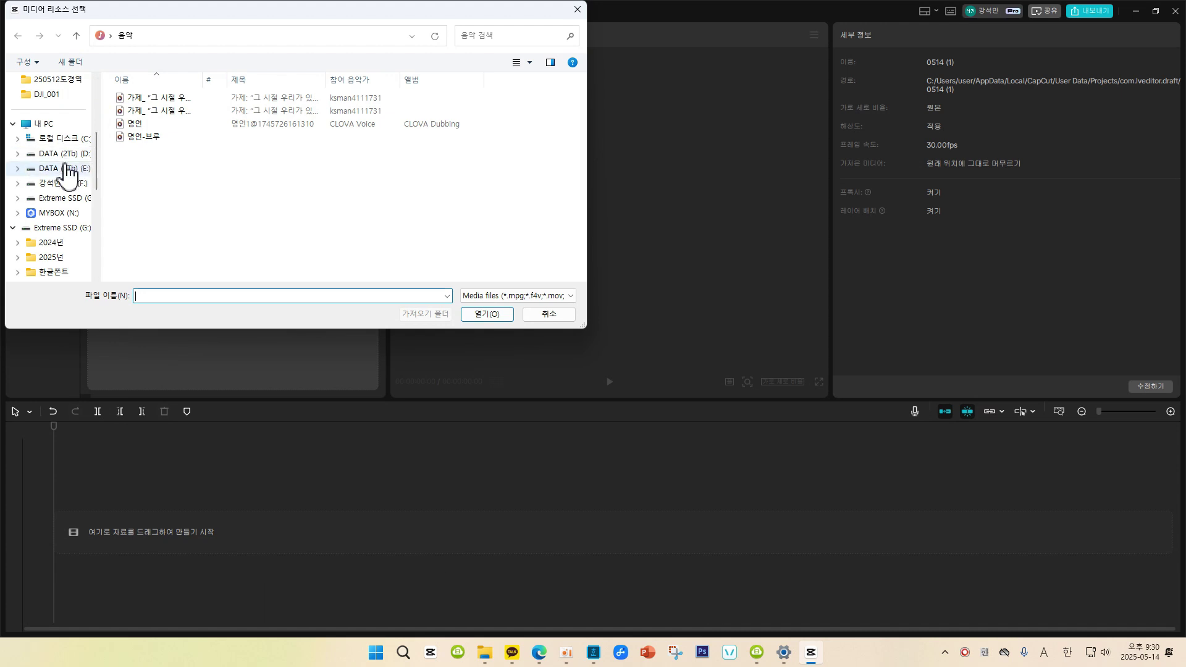
pyautogui.click(64, 169)
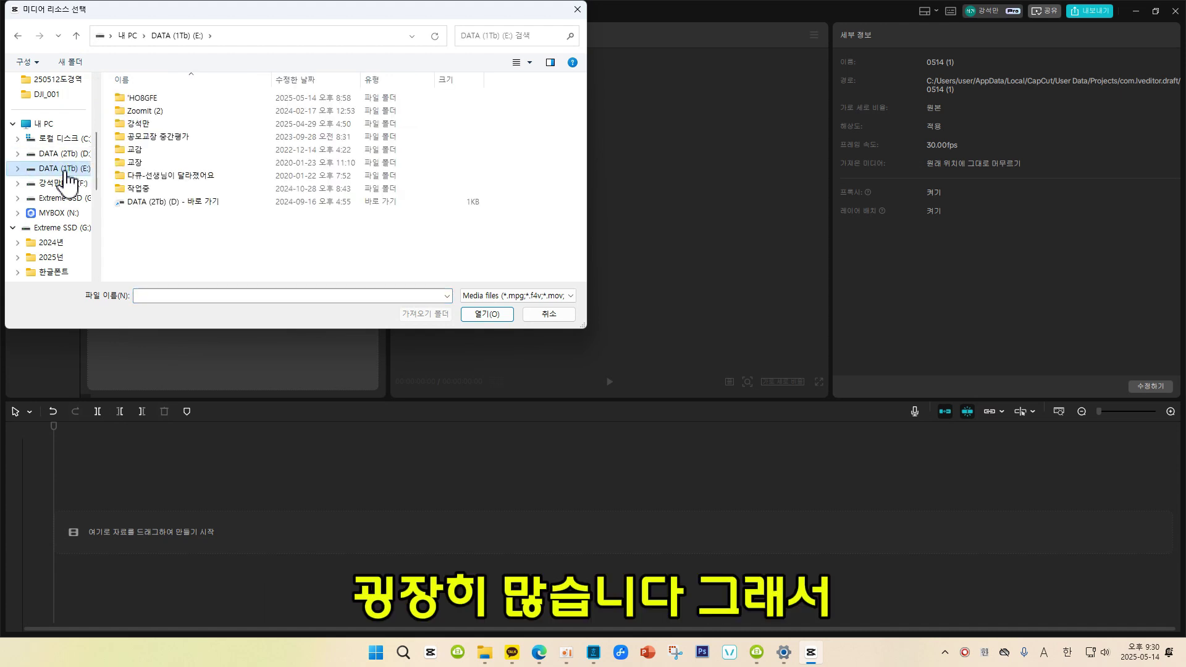
pyautogui.doubleClick(151, 124)
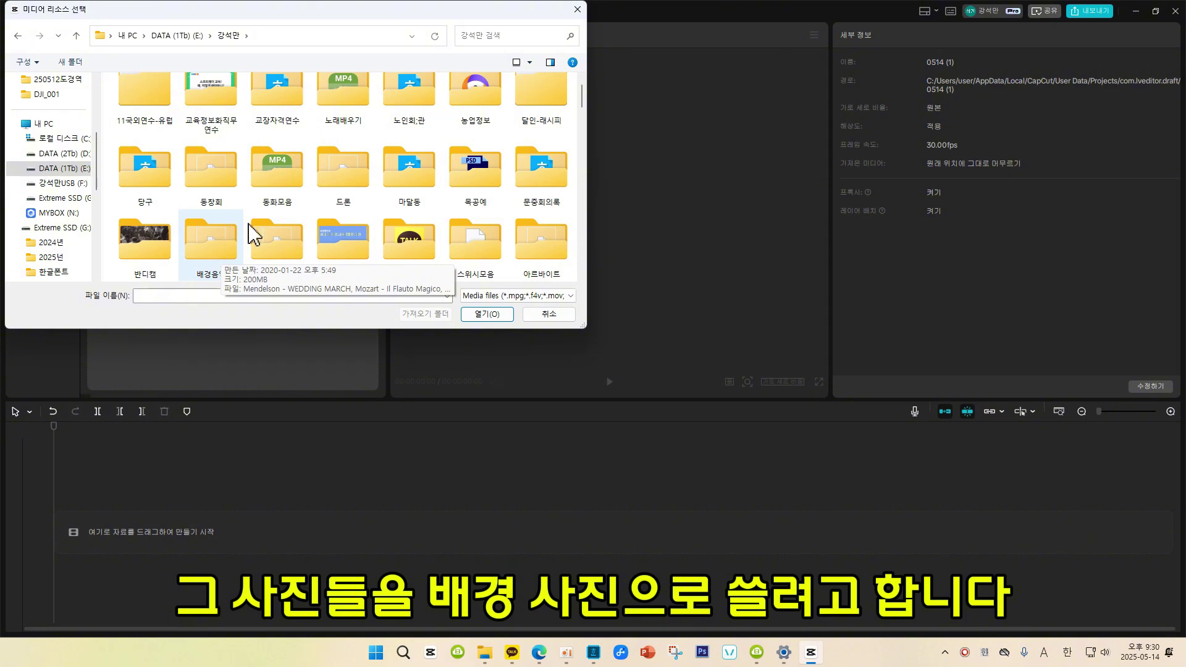
pyautogui.doubleClick(284, 263)
pyautogui.scroll(-3, 224, 243)
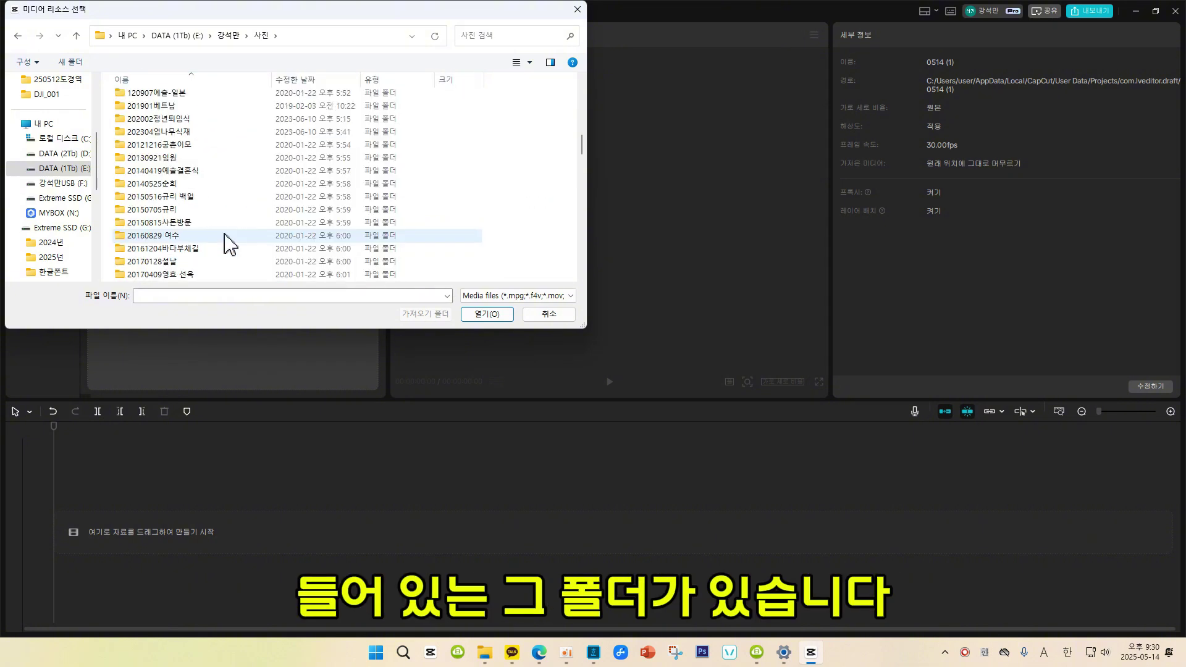
pyautogui.scroll(-5, 224, 244)
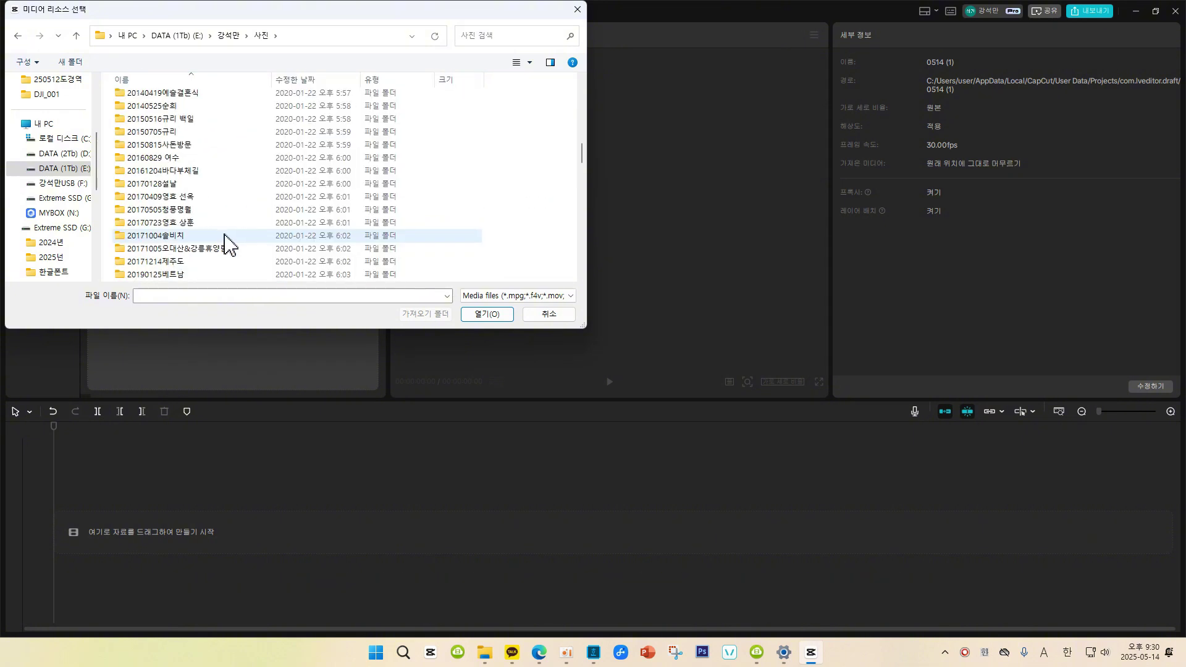
pyautogui.doubleClick(228, 244)
pyautogui.doubleClick(190, 100)
# Step: Select the videos 20230609_180500 and 20230609_180554 and the photos 20230610_105727, 20230610_105801 and 20230610_105737 for import
pyautogui.click(301, 118)
pyautogui.keyDown('ctrl'); pyautogui.click(351, 146); pyautogui.keyUp('ctrl')
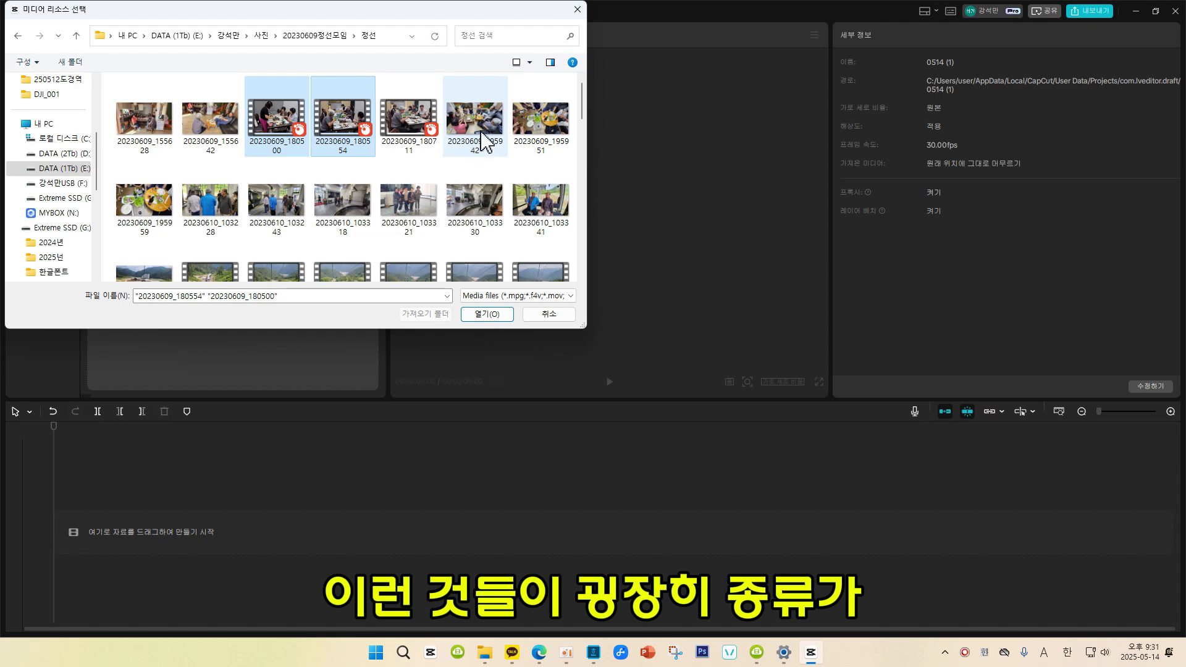
pyautogui.scroll(-2, 479, 148)
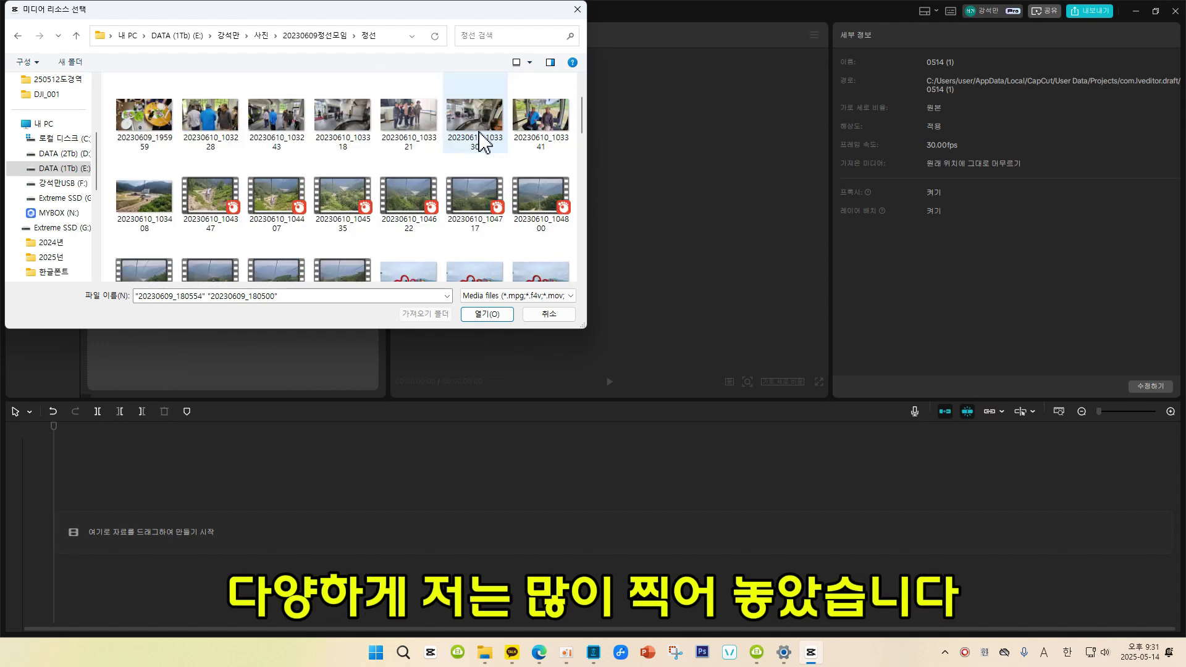
pyautogui.scroll(-3, 404, 164)
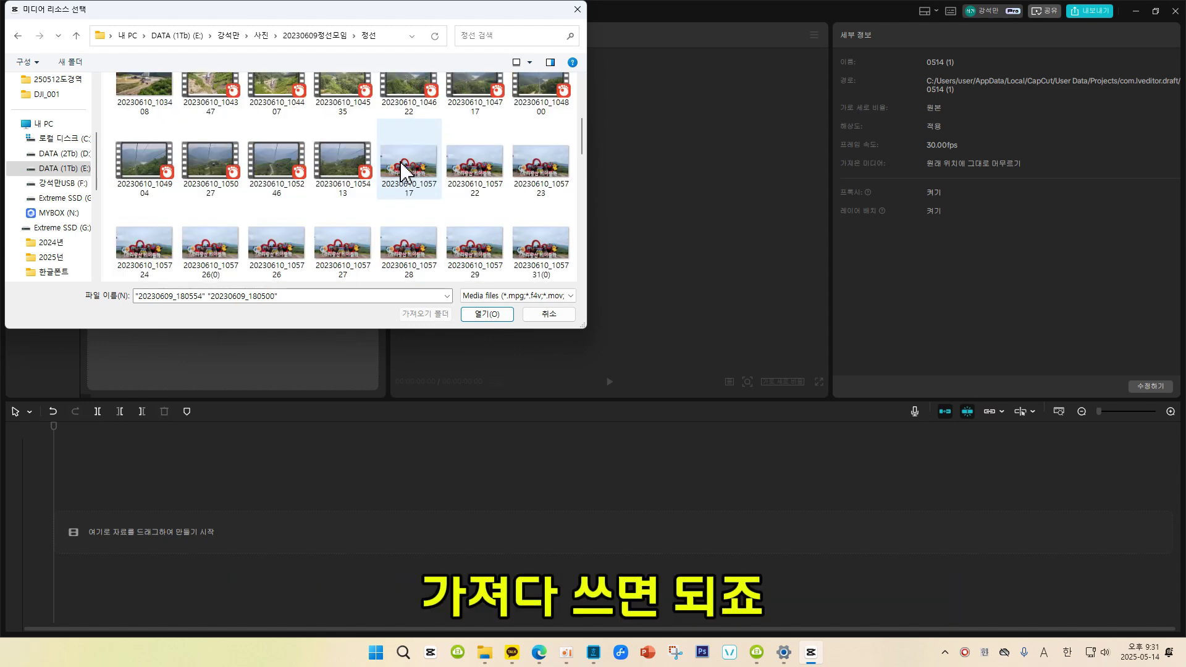
pyautogui.keyDown('ctrl'); pyautogui.click(315, 247); pyautogui.keyUp('ctrl')
pyautogui.scroll(-2, 537, 254)
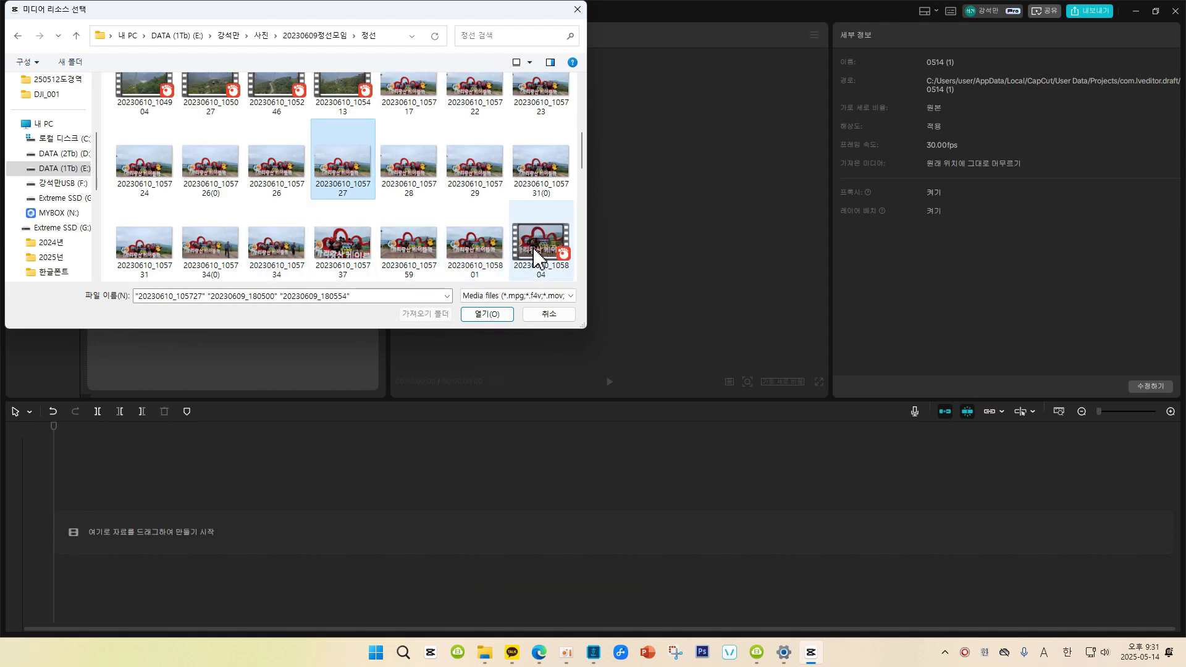
pyautogui.keyDown('ctrl'); pyautogui.click(484, 252); pyautogui.keyUp('ctrl')
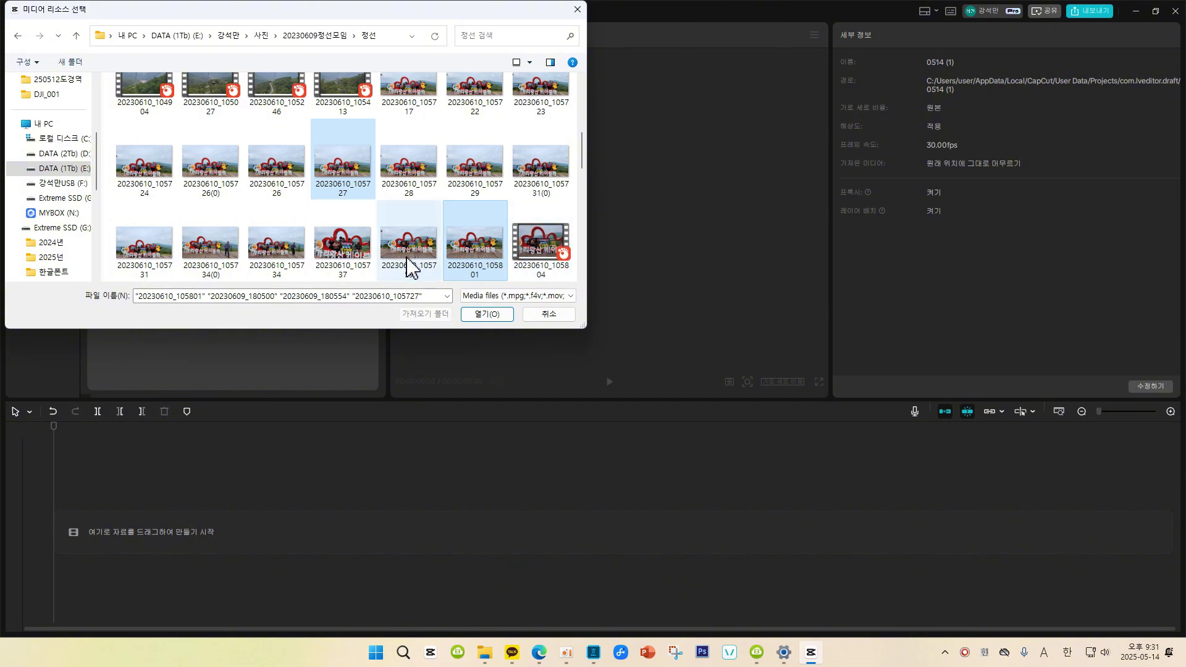
pyautogui.keyDown('ctrl'); pyautogui.click(343, 244); pyautogui.keyUp('ctrl')
# Step: Add photos 20230610_110735(0), 110740, 110741 and 111538 and videos 110836, 110903 and 111554 to the selection, plus two indoor group photos, and import everything
pyautogui.scroll(-2, 371, 241)
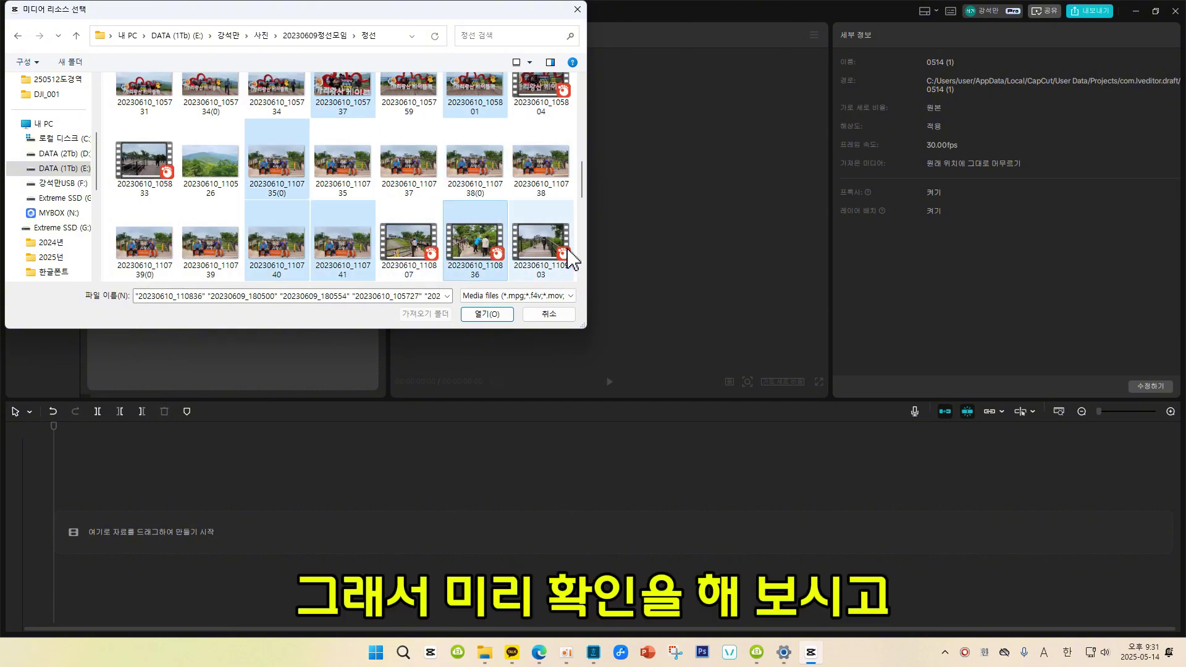
pyautogui.keyDown('ctrl'); pyautogui.click(537, 252); pyautogui.keyUp('ctrl')
pyautogui.scroll(-3, 538, 256)
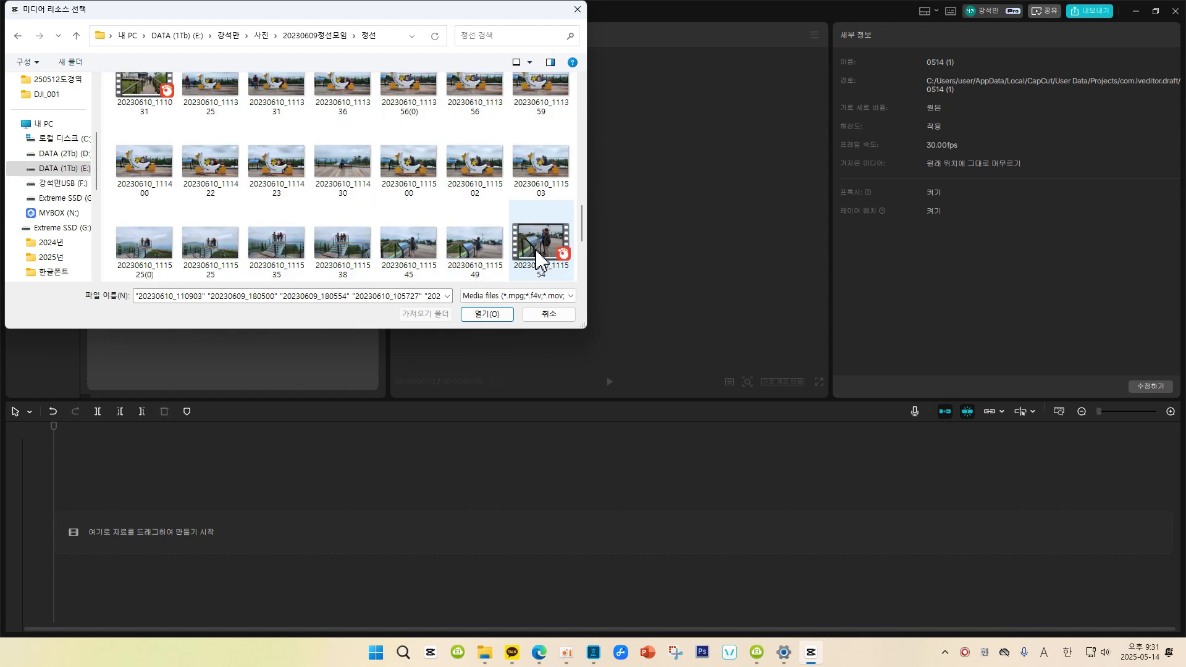
pyautogui.keyDown('ctrl'); pyautogui.click(537, 253); pyautogui.keyUp('ctrl')
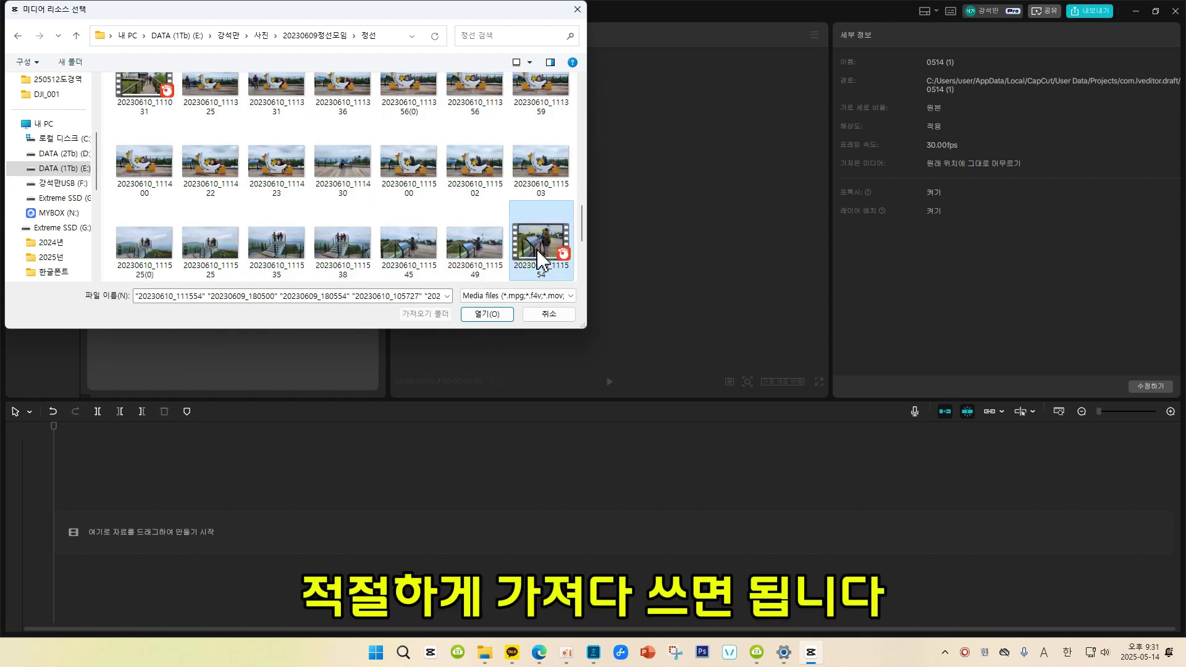
pyautogui.keyDown('ctrl'); pyautogui.click(357, 259); pyautogui.keyUp('ctrl')
pyautogui.press('Return')
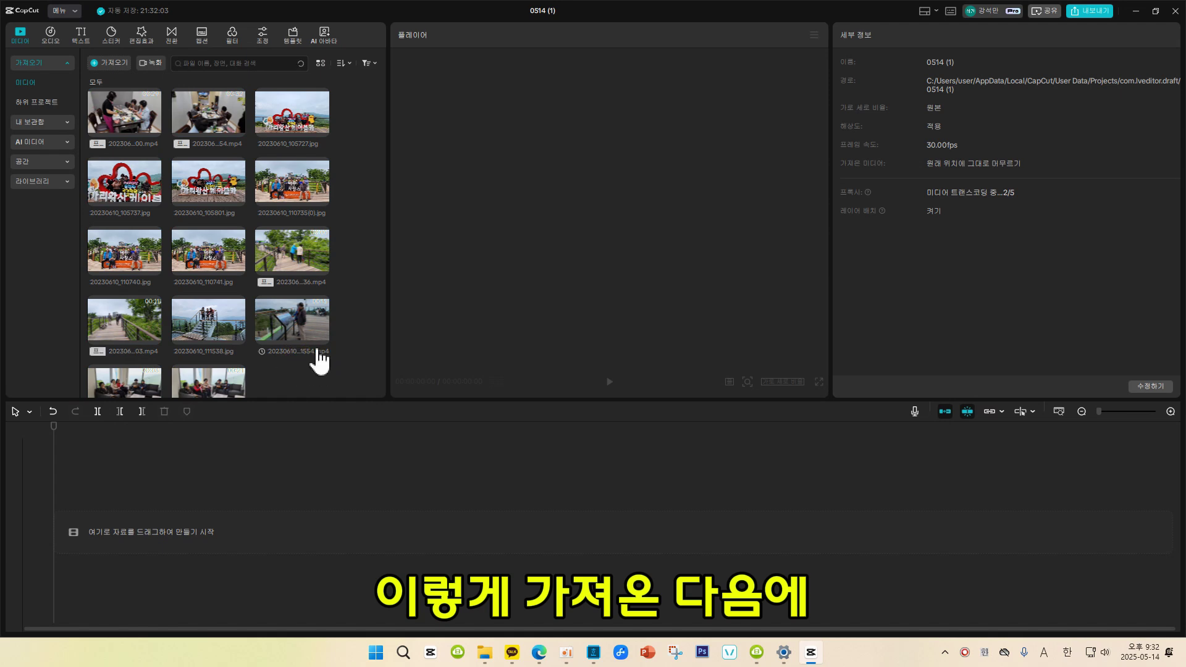
# Step: Add the imported video 20230609_180500.mp4 to the timeline as the first clip
pyautogui.click(153, 129)
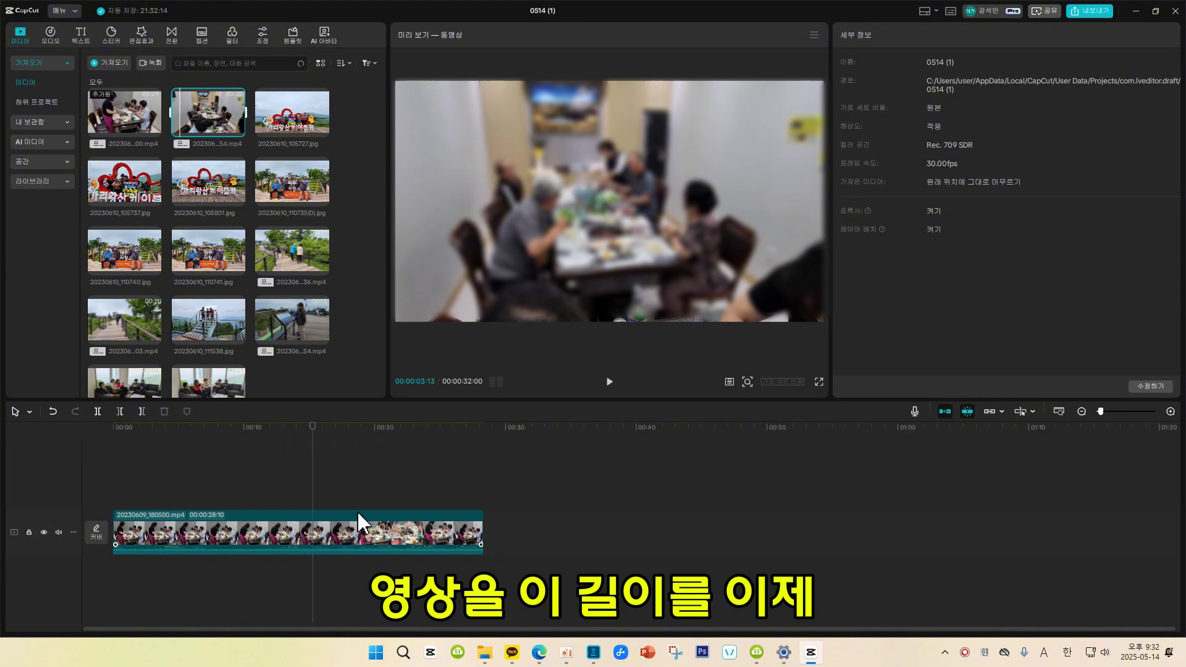
# Step: Split the dining clip at 00:05:06 and delete its front part, and cut away the remaining footage before 00:09:01
pyautogui.moveTo(231, 133)
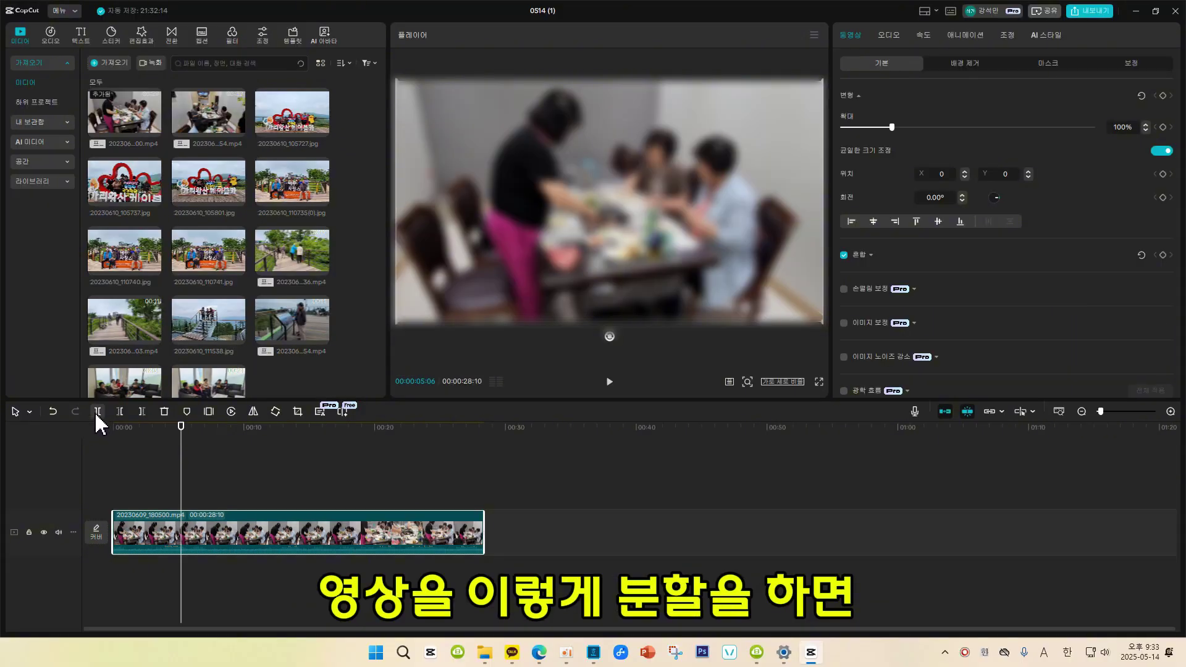
pyautogui.click(95, 413)
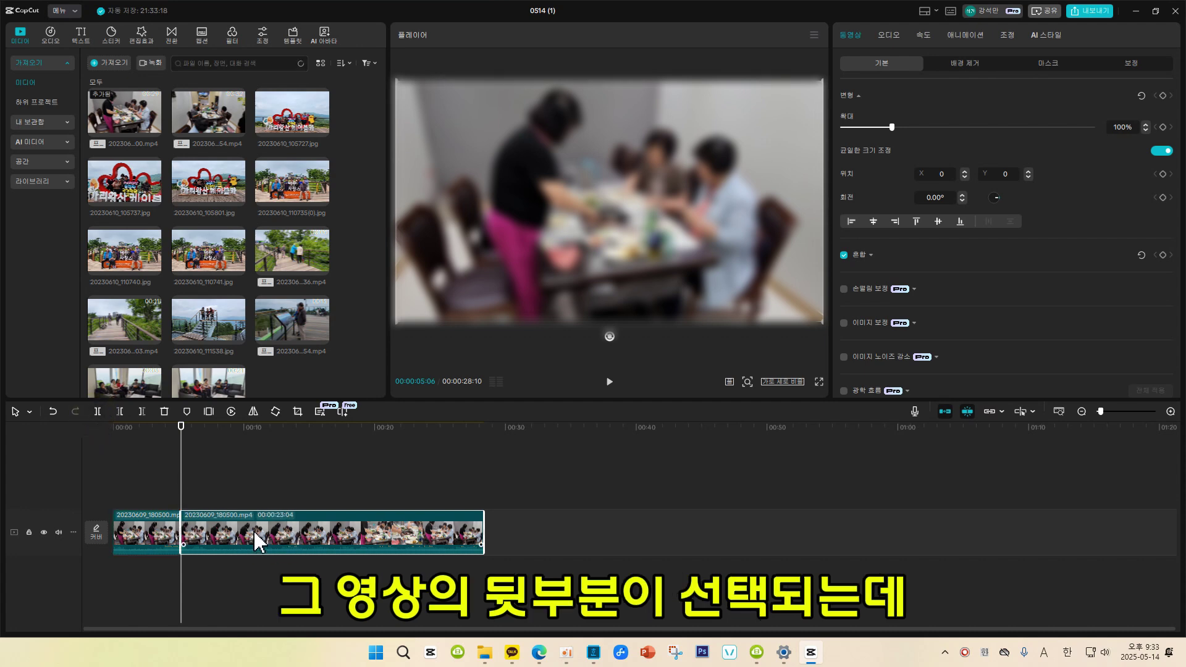
pyautogui.click(151, 537)
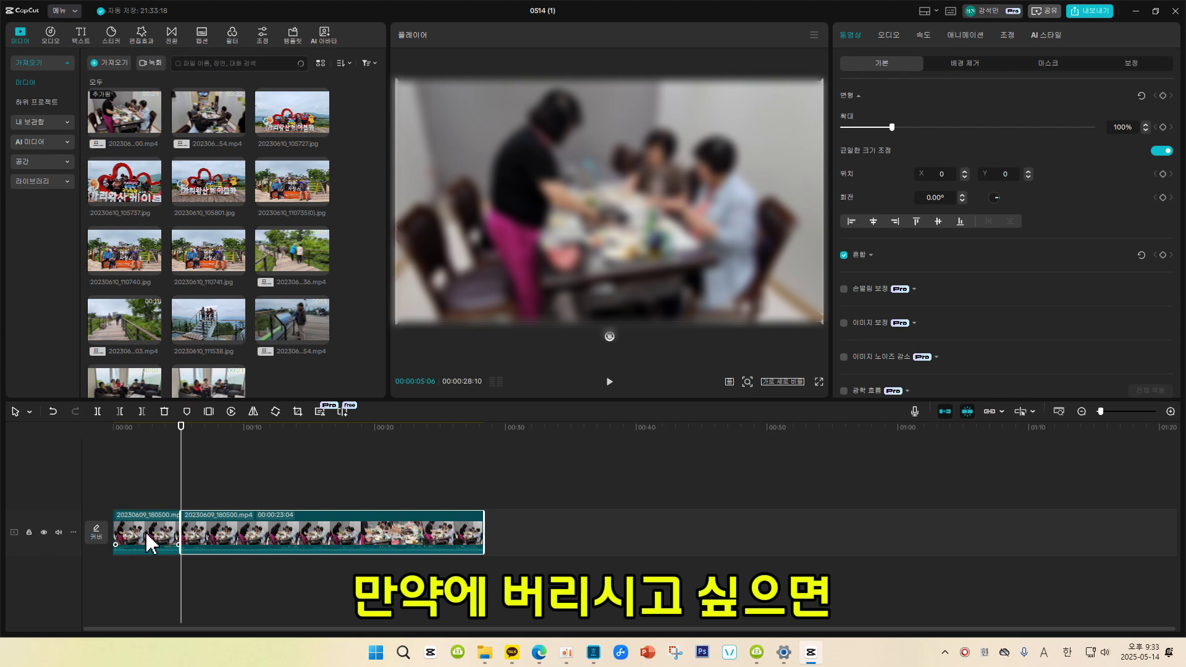
pyautogui.click(151, 537)
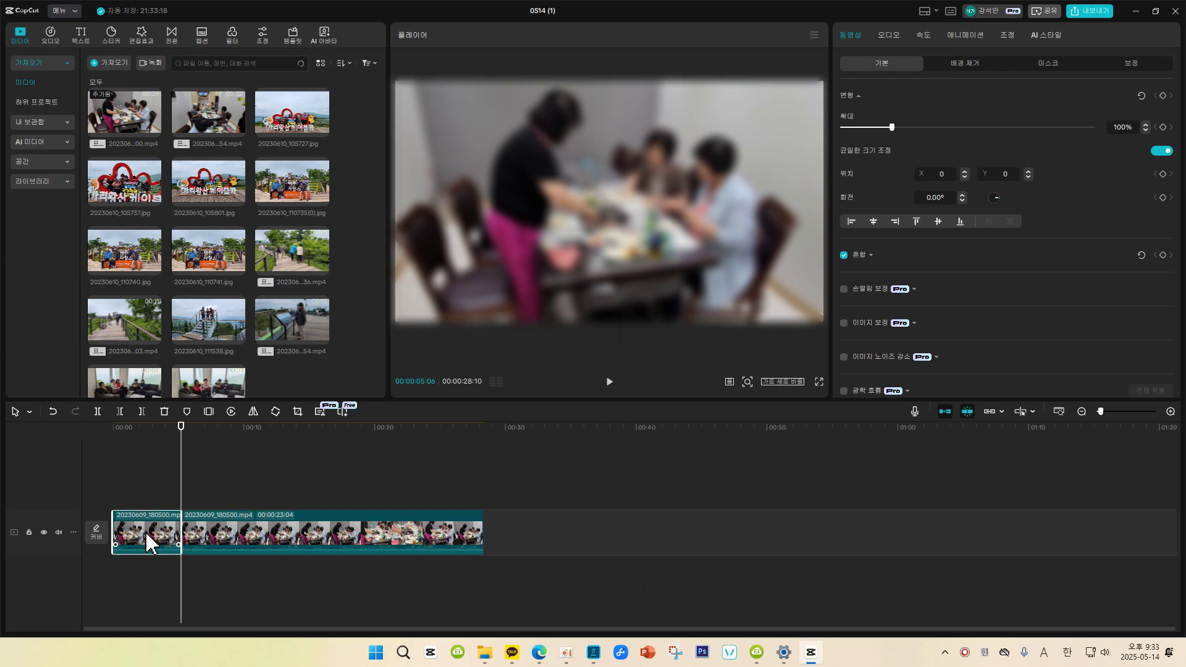
pyautogui.click(164, 412)
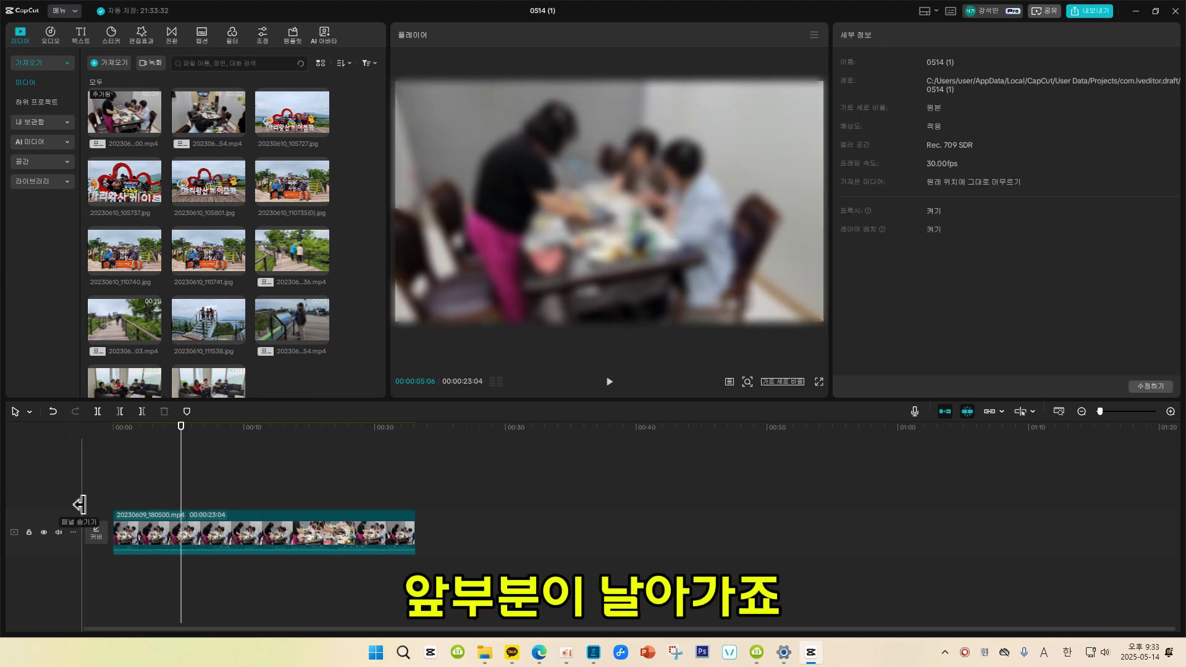
pyautogui.moveTo(180, 461); pyautogui.dragTo(231, 480)
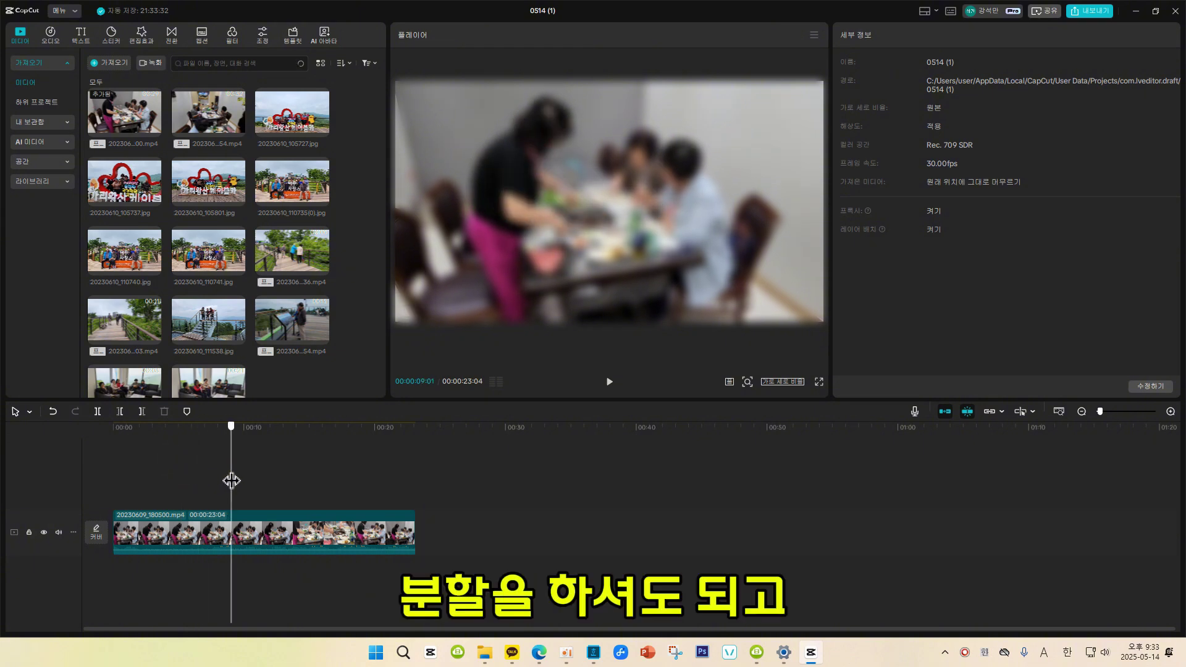
pyautogui.click(120, 410)
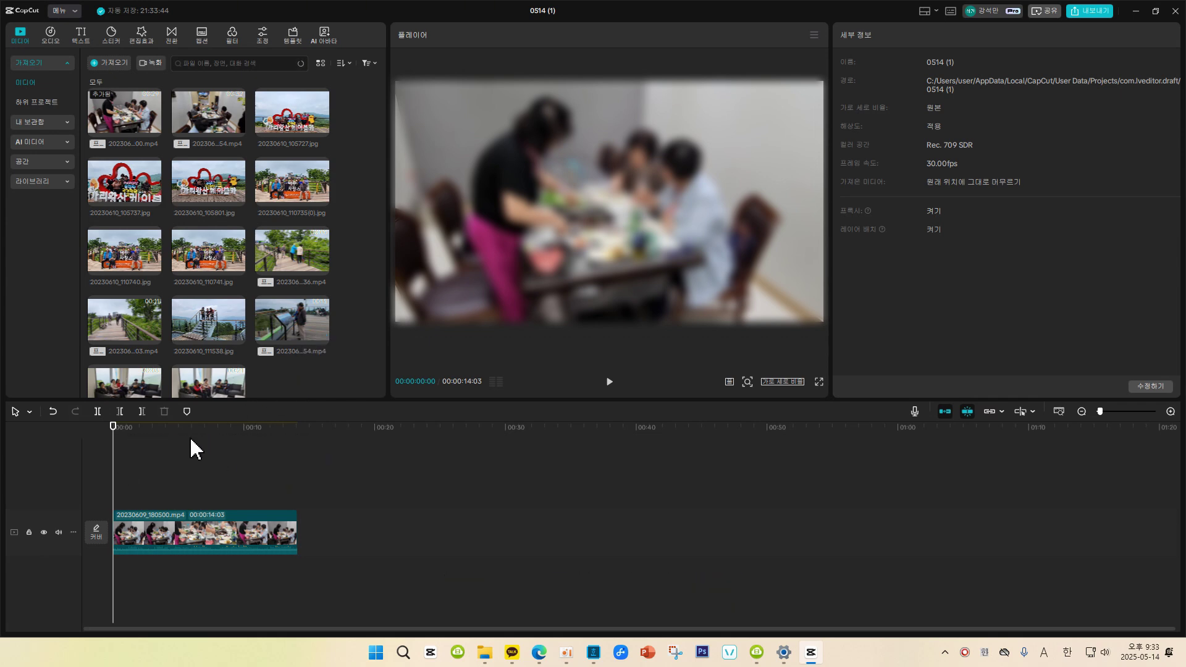
# Step: Insert the video 20230610_111554.mp4 directly after the first clip, with the playhead in that clip's later half
pyautogui.click(204, 427)
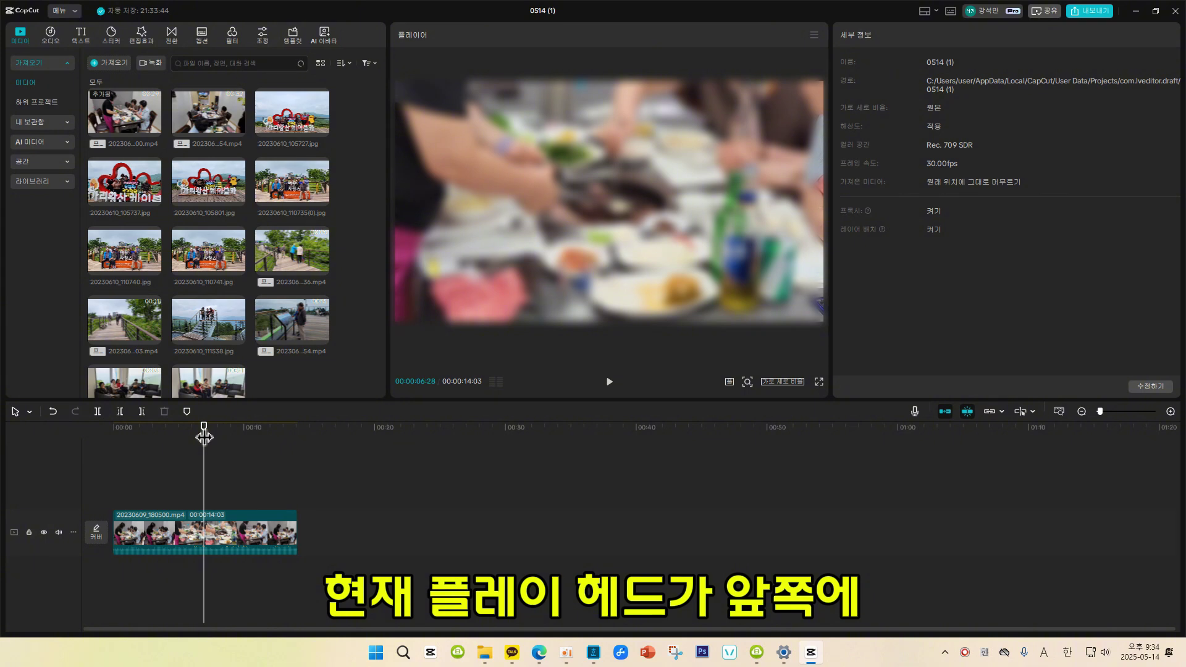
pyautogui.moveTo(203, 437); pyautogui.dragTo(240, 444)
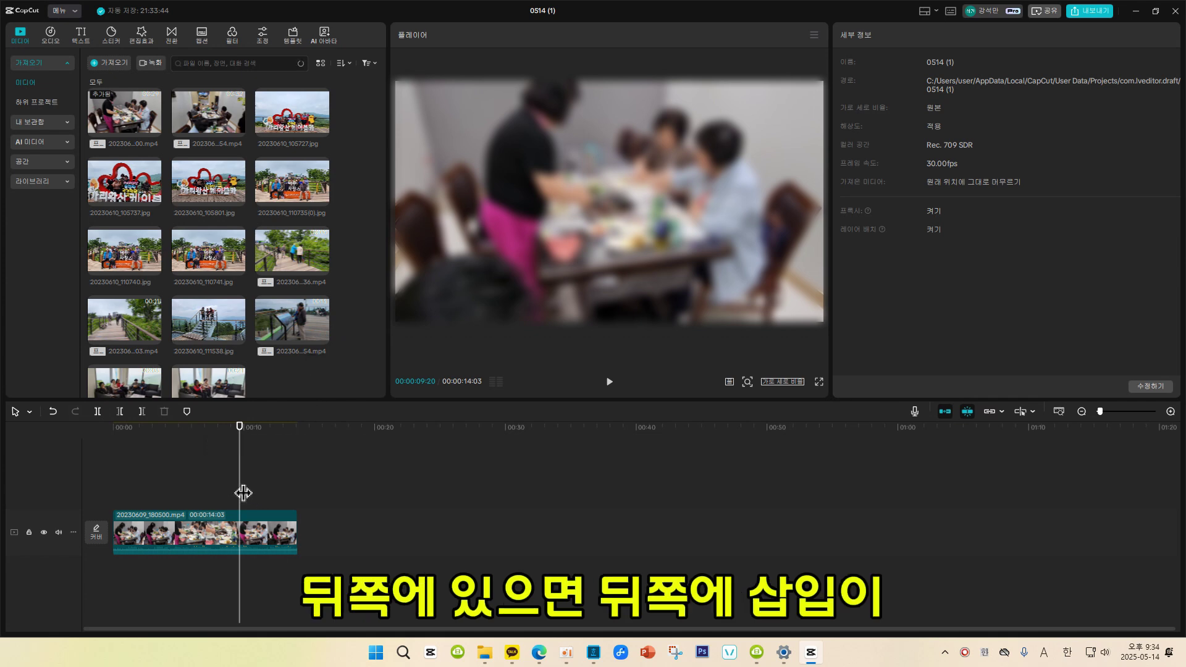
pyautogui.moveTo(321, 340)
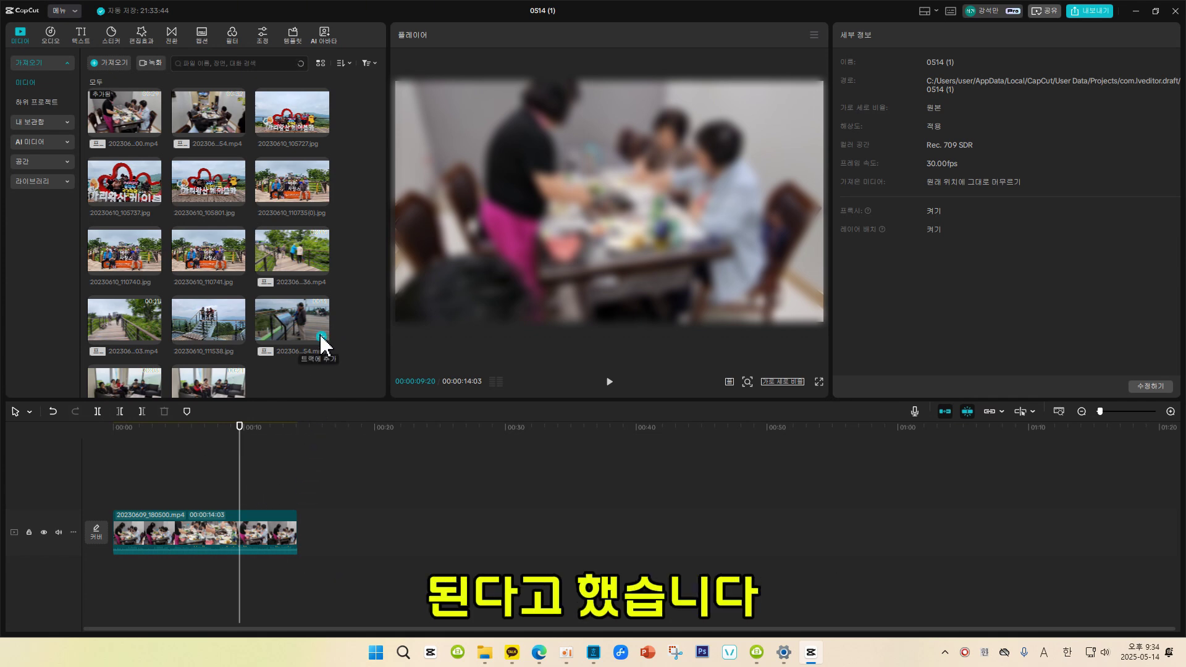
pyautogui.click(321, 336)
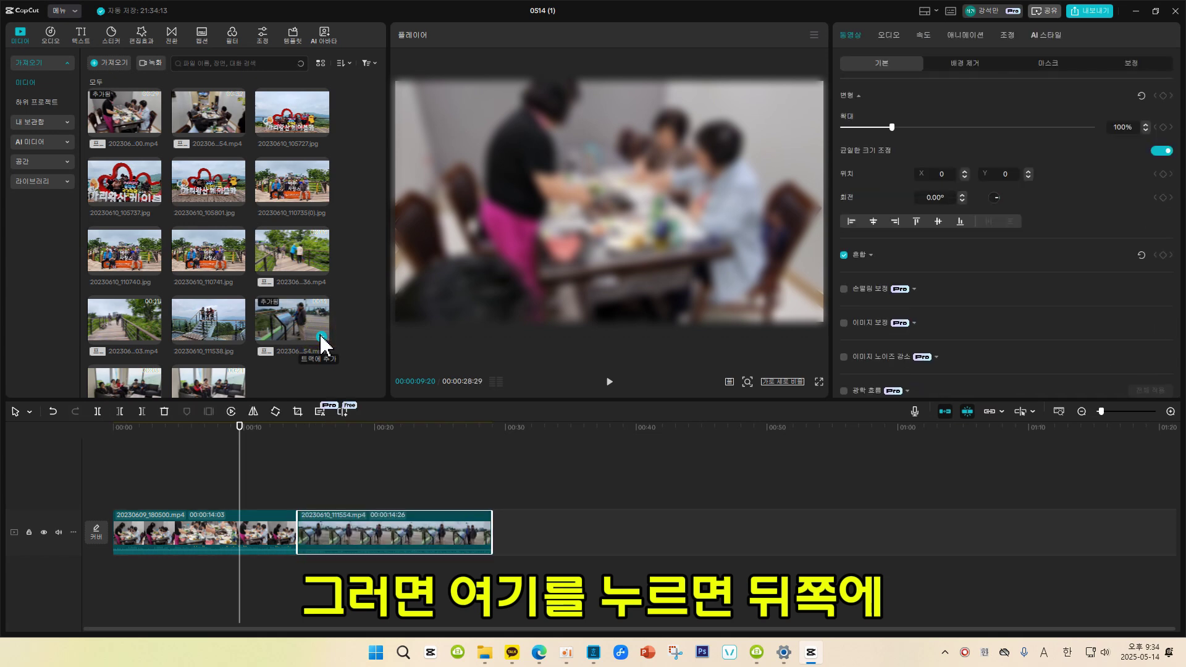
# Step: Trim the end of the 20230610_111554.mp4 clip back to the playhead at 00:23:01
pyautogui.click(323, 445)
pyautogui.moveTo(323, 444); pyautogui.dragTo(413, 465)
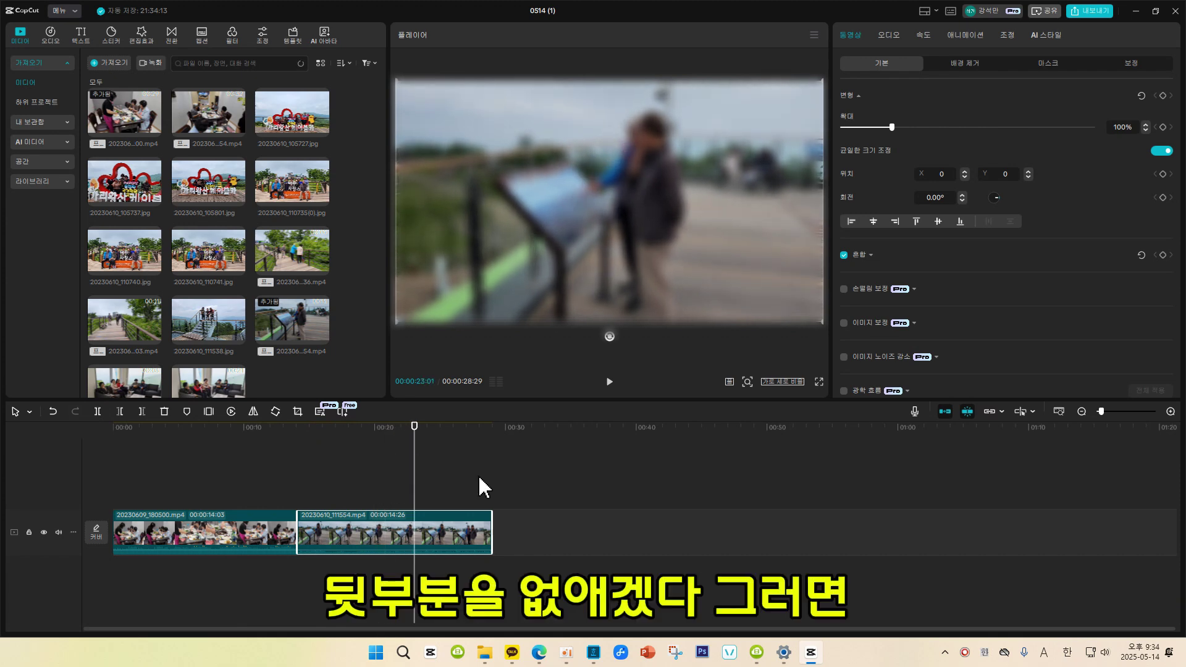
pyautogui.moveTo(492, 529); pyautogui.dragTo(412, 531)
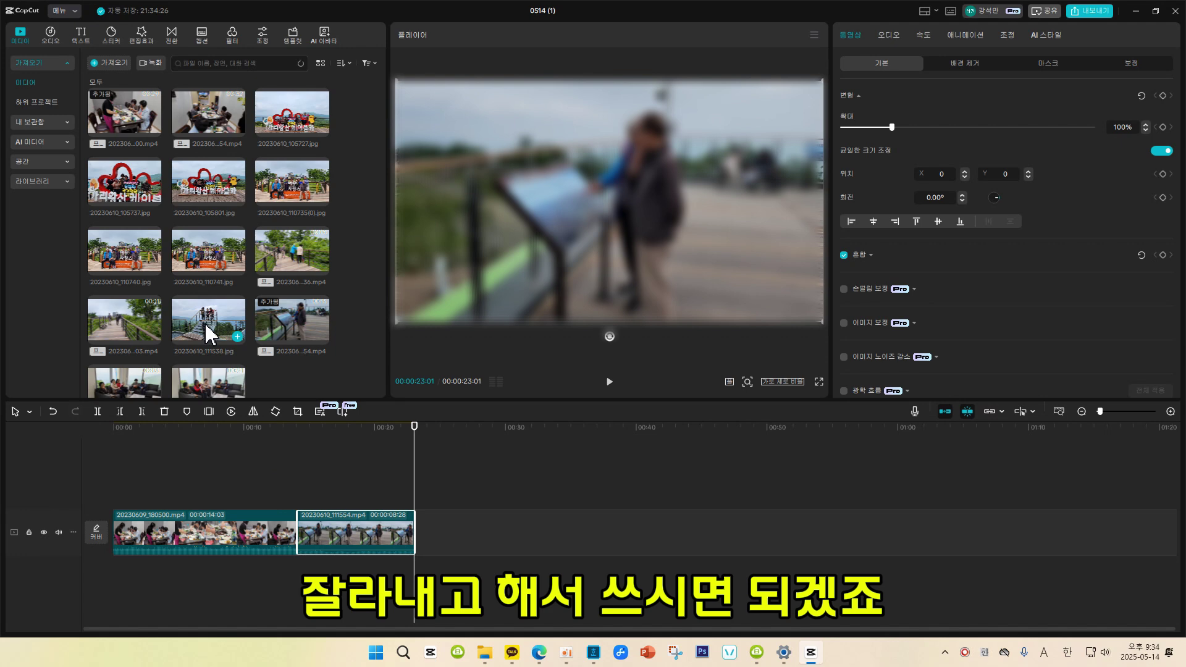
# Step: Import both versions of the song 가제_ "그 시절 우리가 있었지", (1) and (2), from the 음악 folder
pyautogui.click(109, 63)
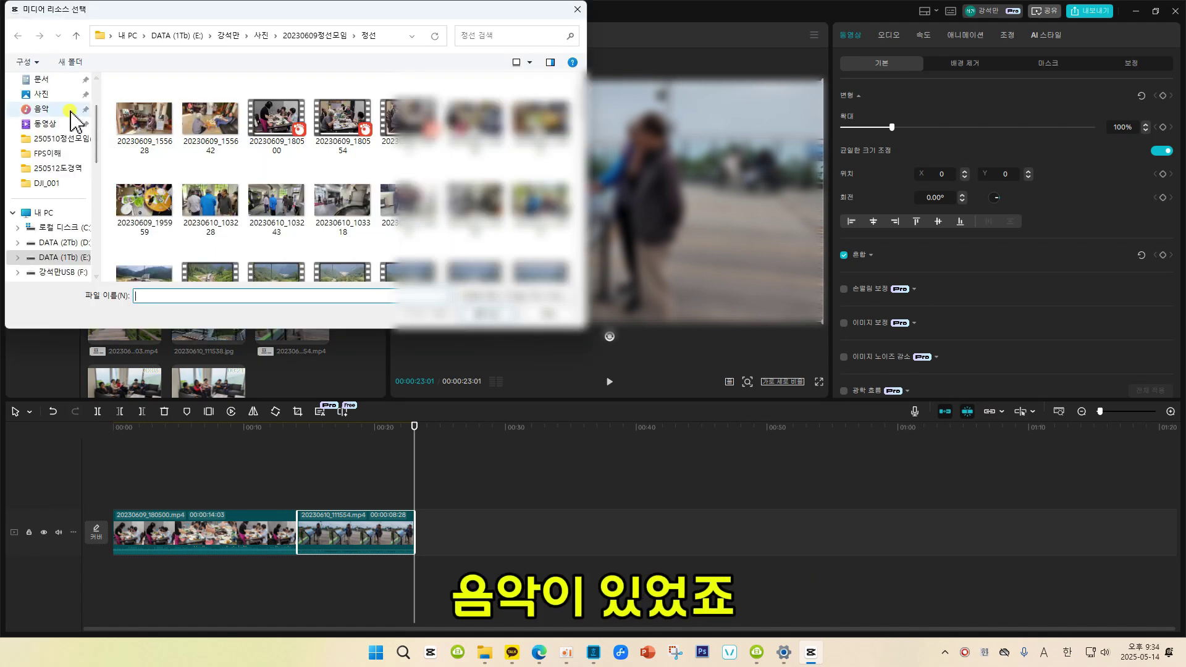
pyautogui.click(72, 110)
pyautogui.click(154, 97)
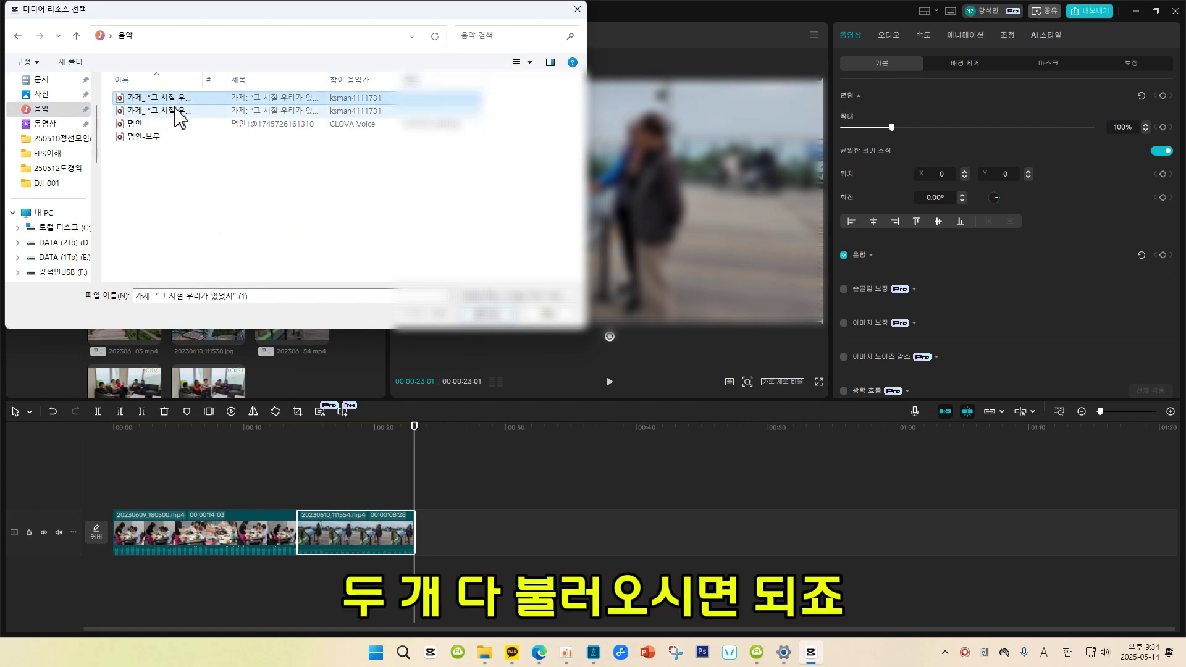
pyautogui.keyDown('shift'); pyautogui.click(175, 111); pyautogui.keyUp('shift')
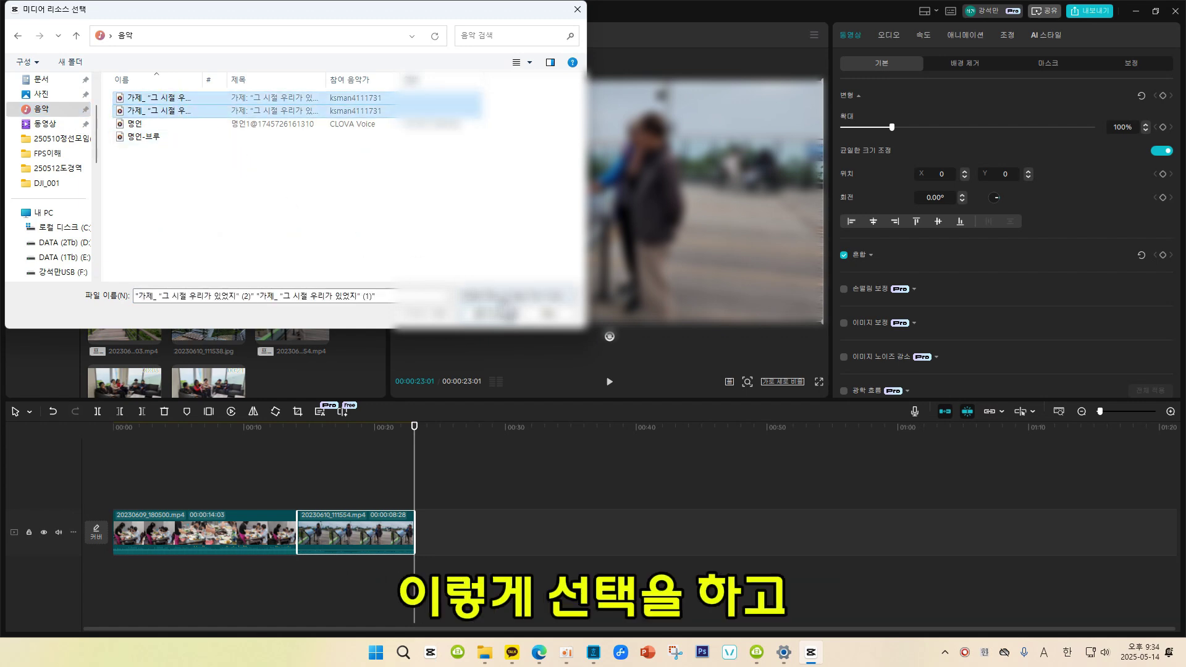
pyautogui.click(487, 314)
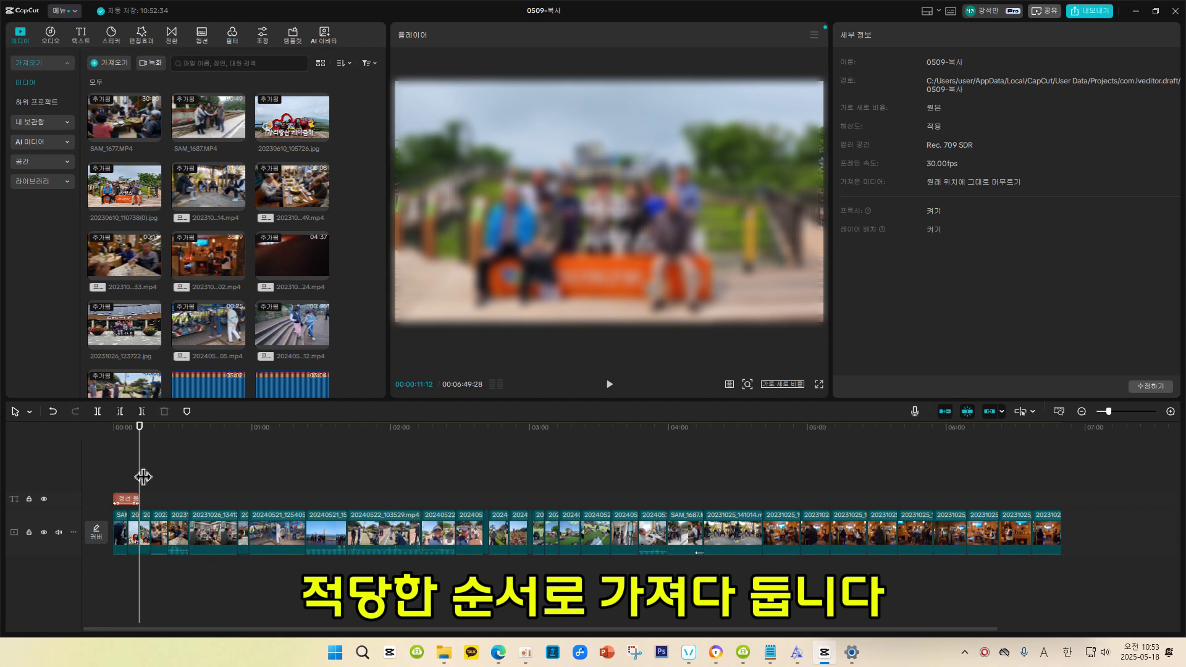
# Step: In the 0509-복사 project, skim the opening clips and briefly preview the first imported song
pyautogui.moveTo(143, 477); pyautogui.dragTo(180, 478)
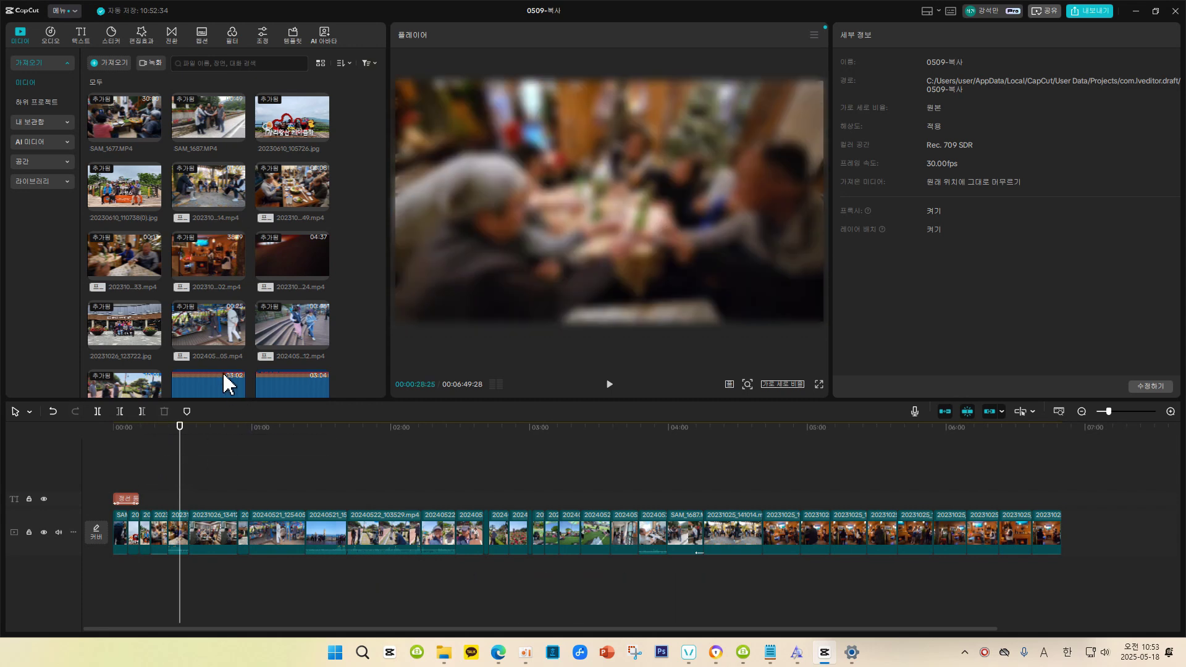
pyautogui.scroll(-3, 223, 371)
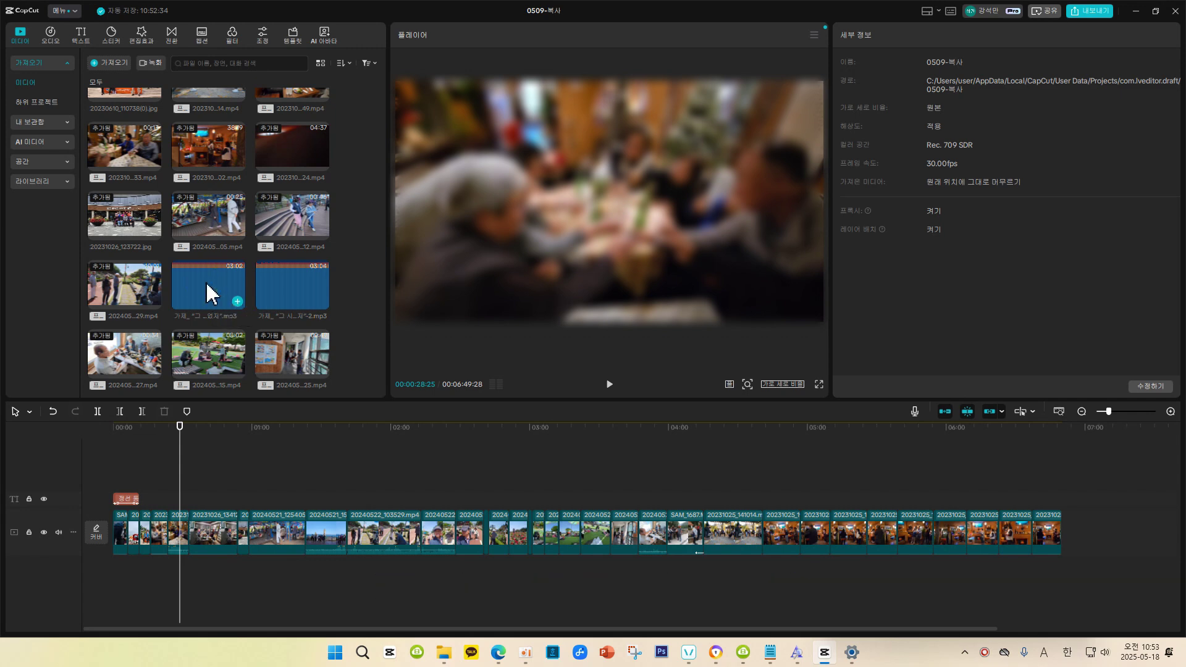
pyautogui.click(209, 292)
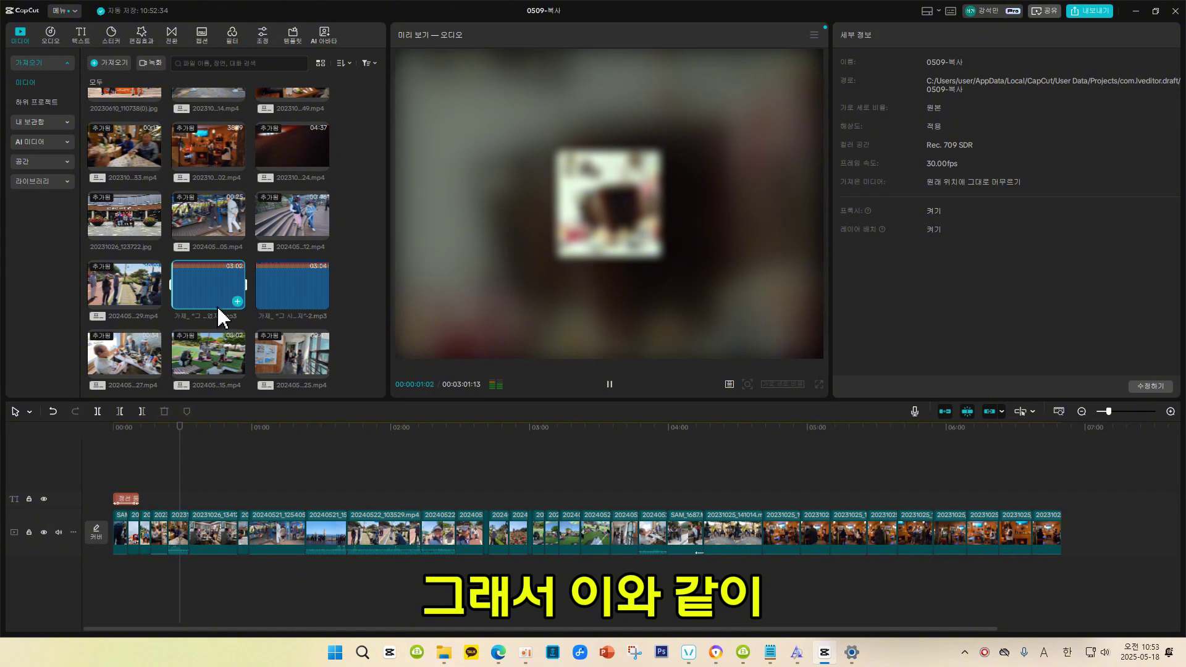
pyautogui.press('space')
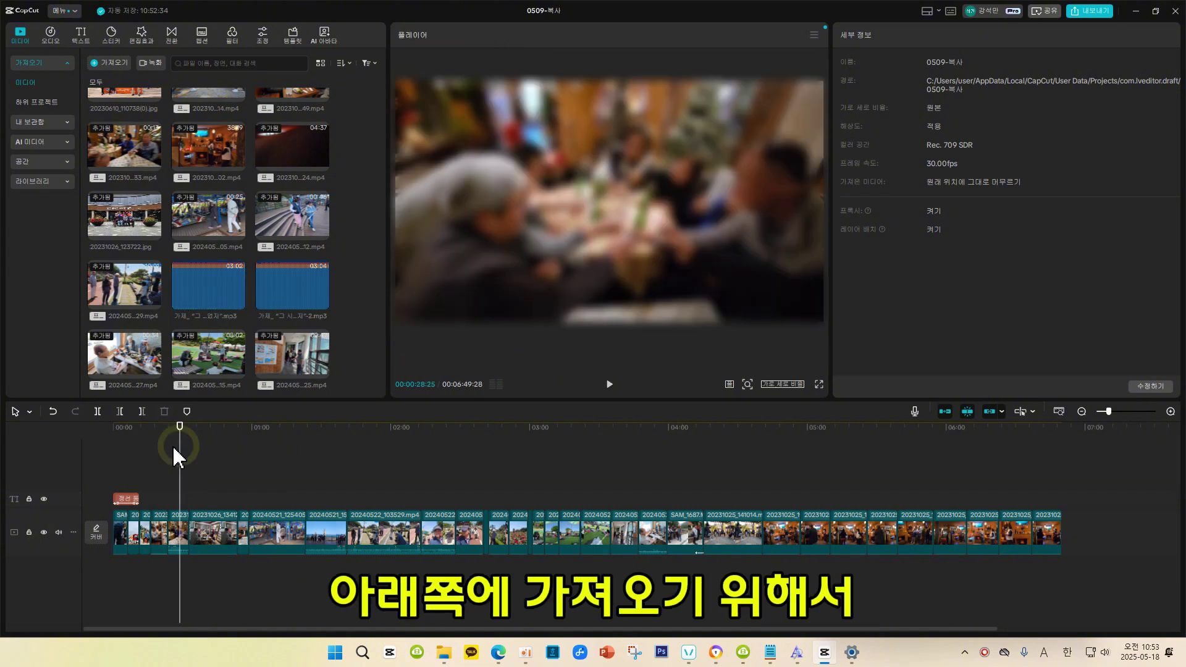
# Step: Add the first song at the timeline's beginning and the second song, 가제_ "그 시절 우리가 있었지"-2.mp3, where the first one ends
pyautogui.moveTo(239, 302)
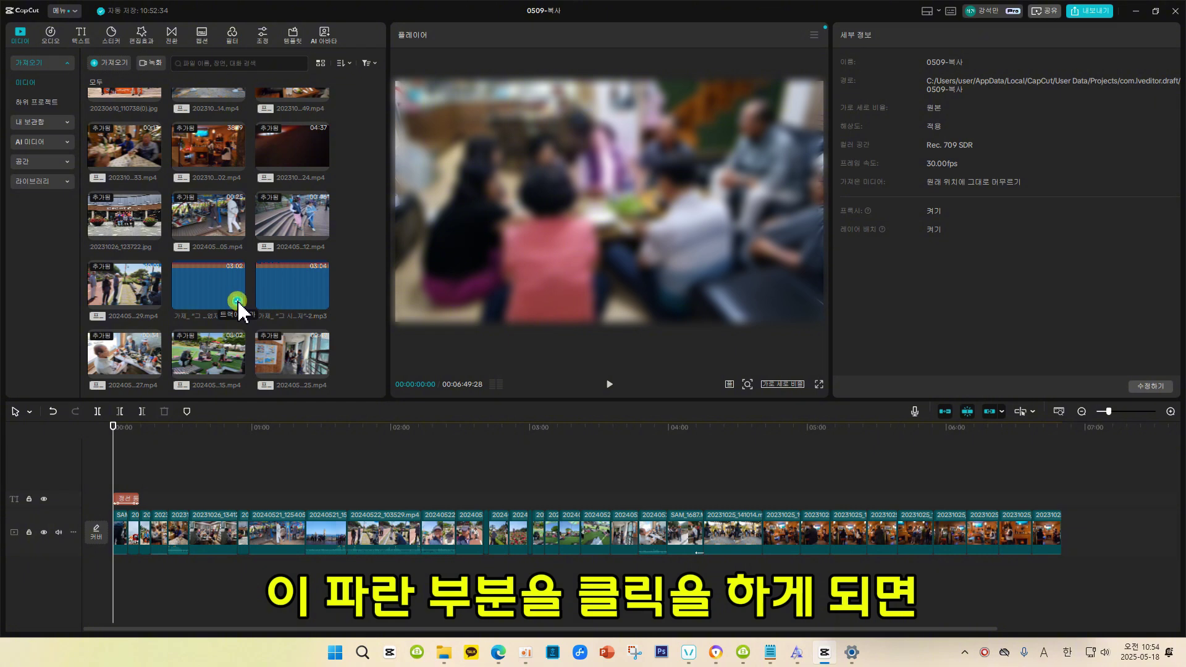
pyautogui.click(238, 302)
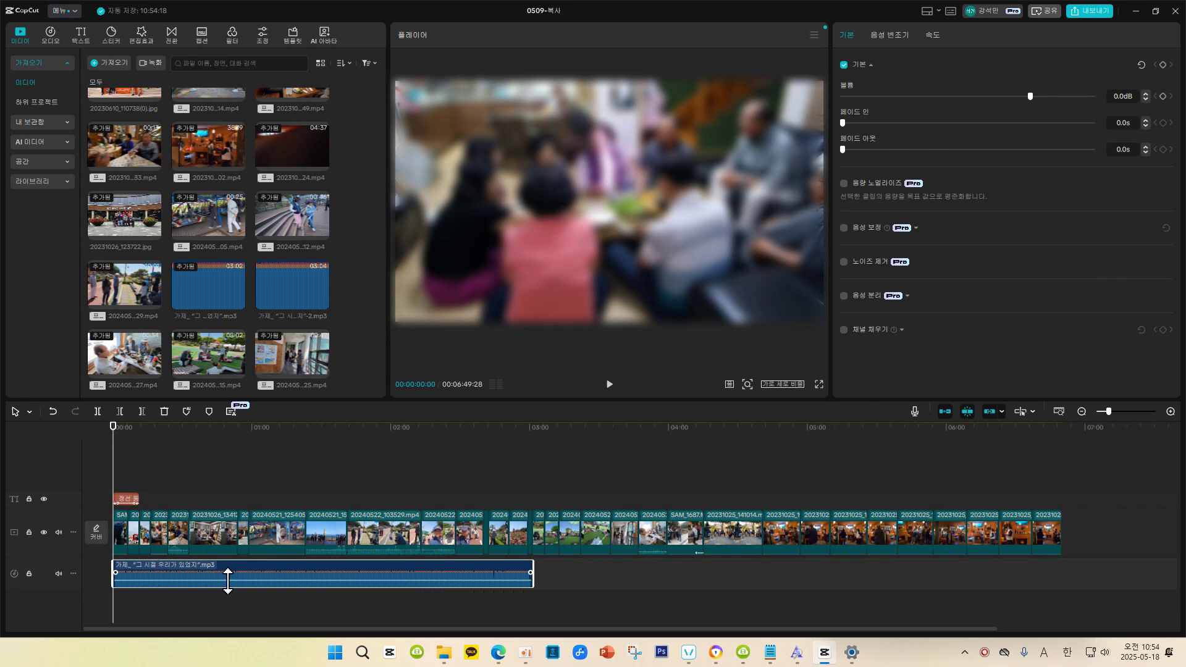
pyautogui.click(533, 429)
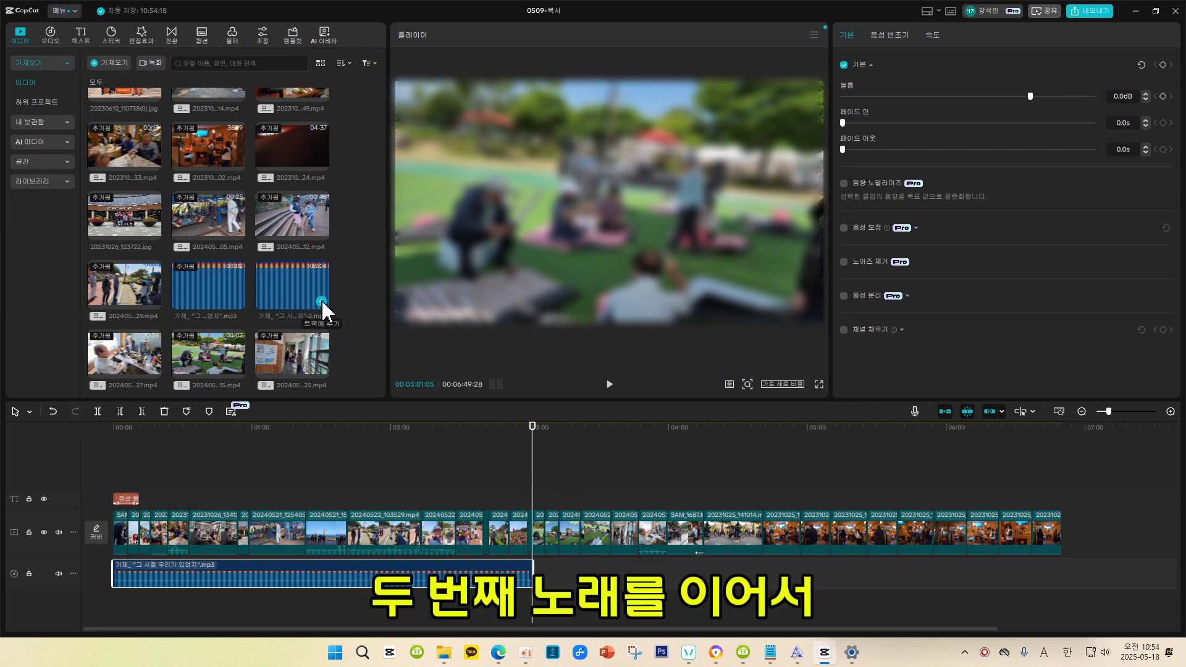
pyautogui.click(321, 300)
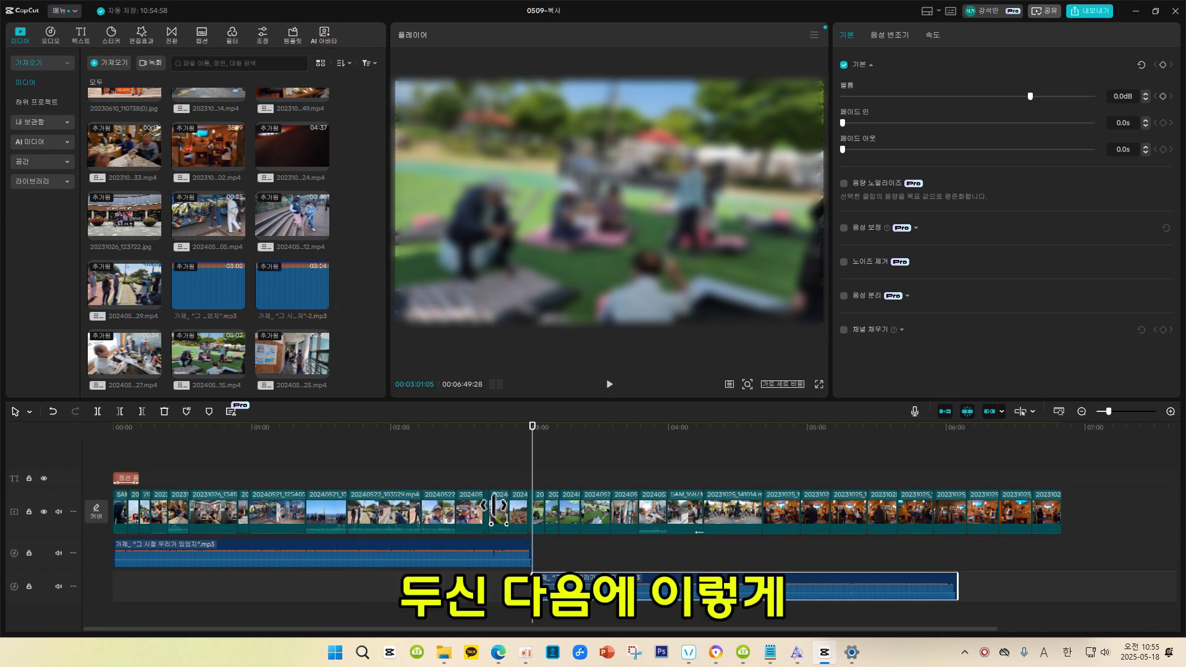
# Step: Skim the beginning of the timeline and play it briefly to check the clips against the music
pyautogui.click(118, 427)
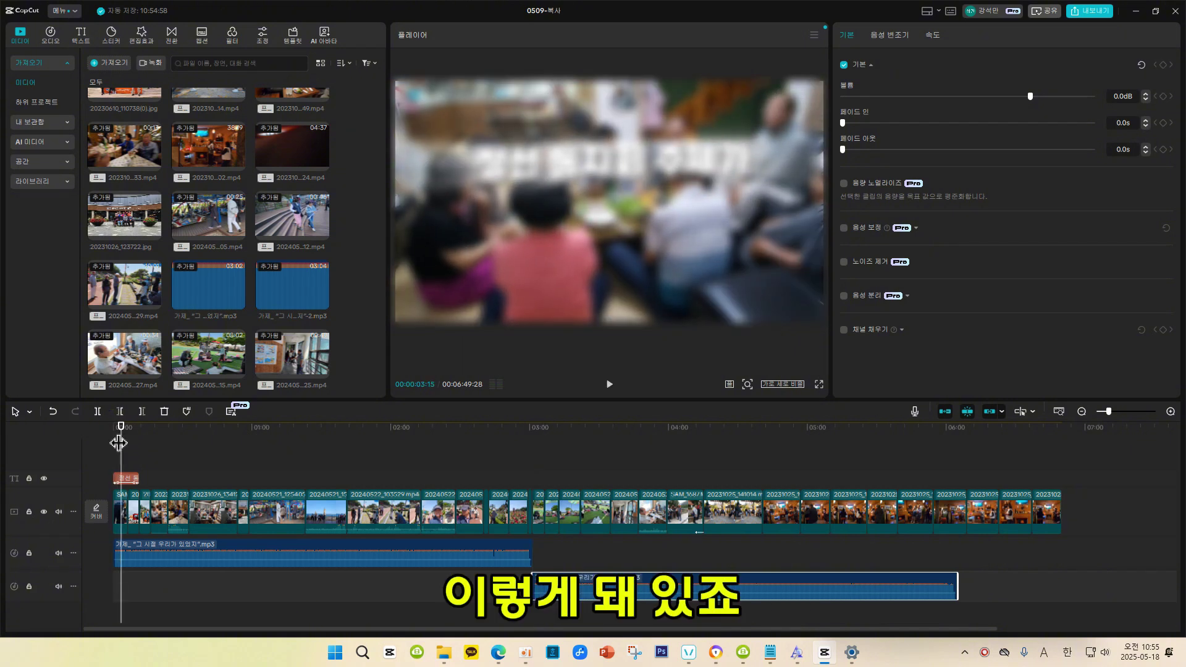
pyautogui.moveTo(118, 443); pyautogui.dragTo(152, 452)
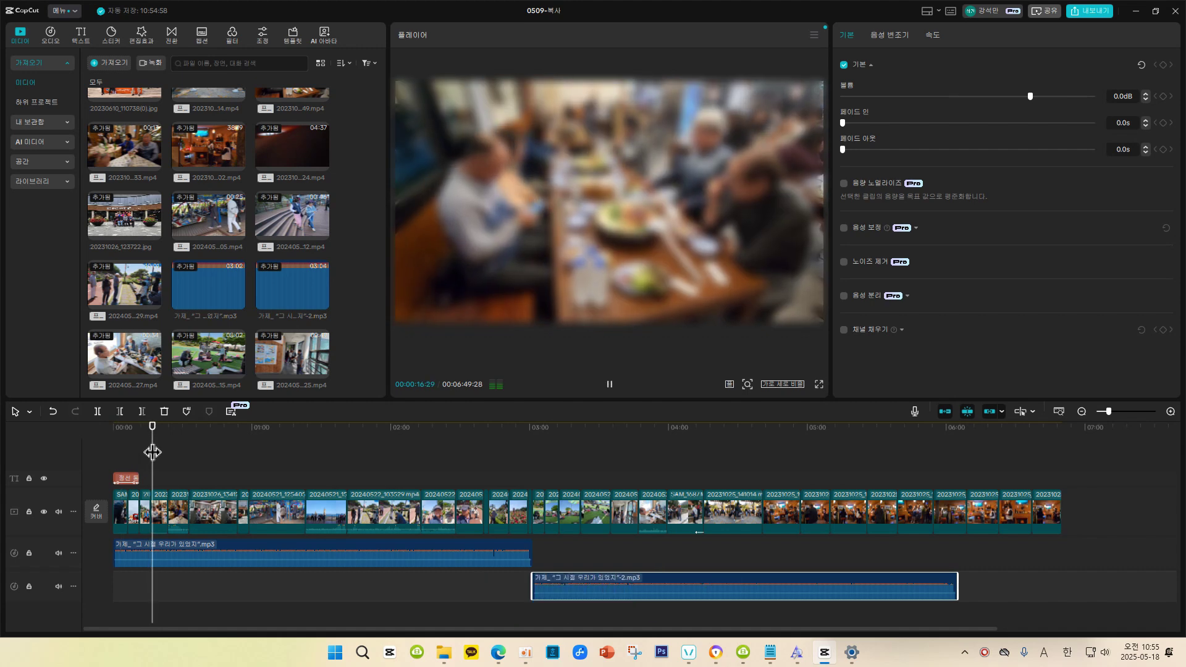
pyautogui.press('space')
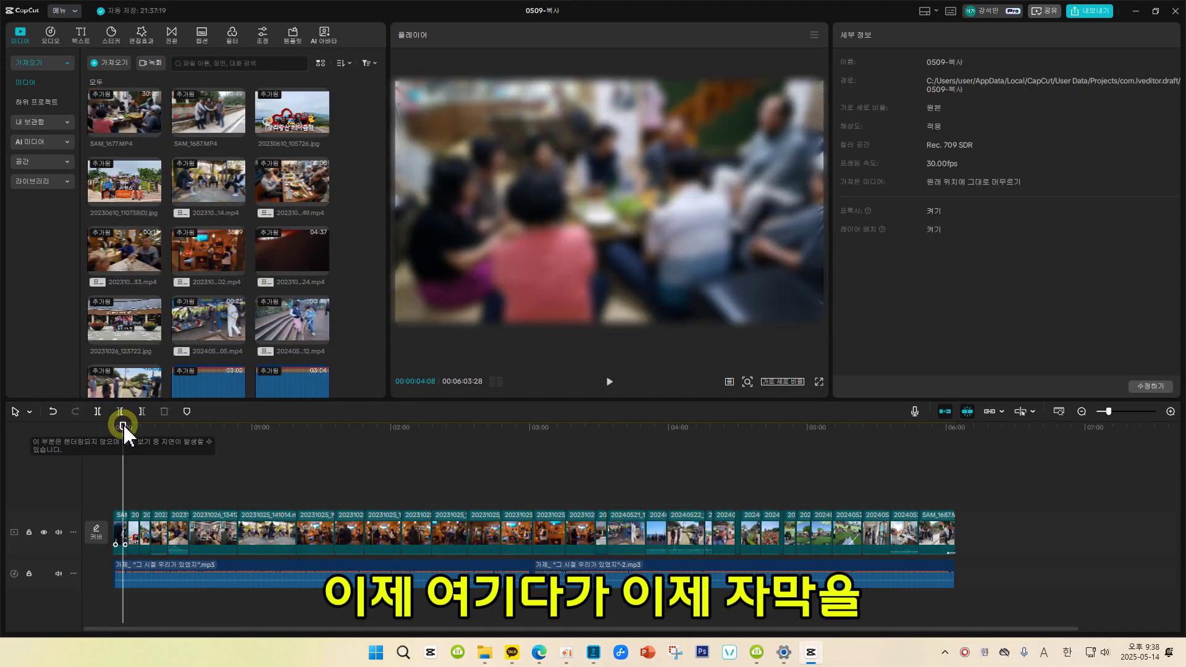
# Step: Add a default text (기본 텍스트) at the very start of the timeline
pyautogui.moveTo(123, 425); pyautogui.dragTo(113, 426)
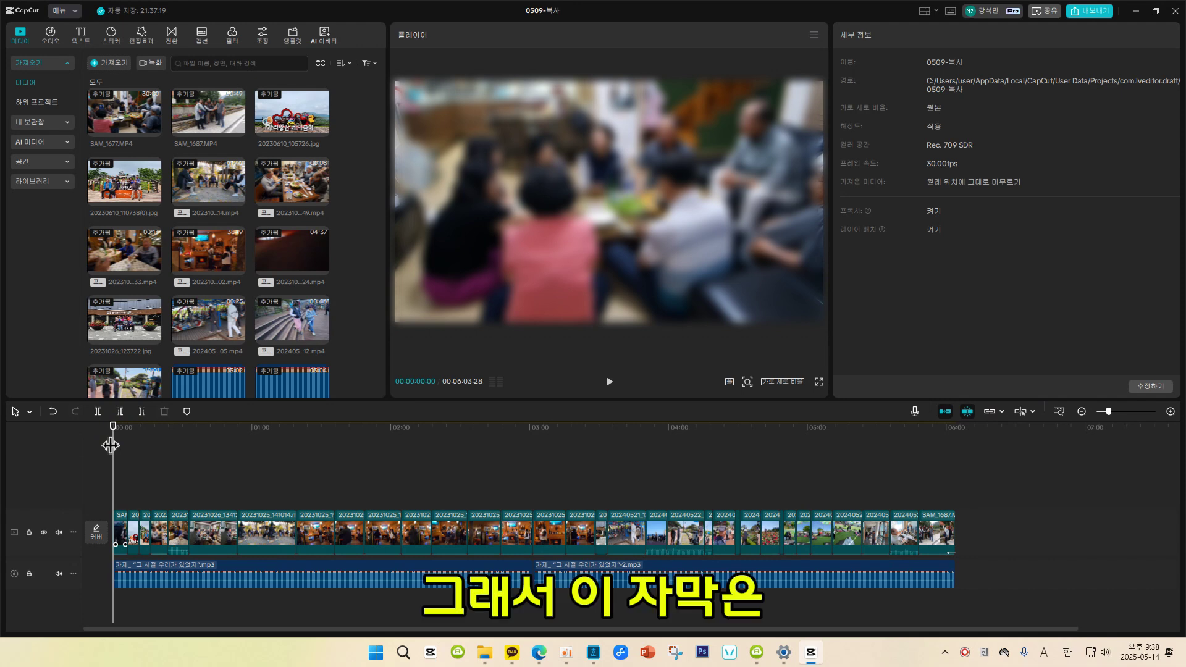
pyautogui.click(80, 34)
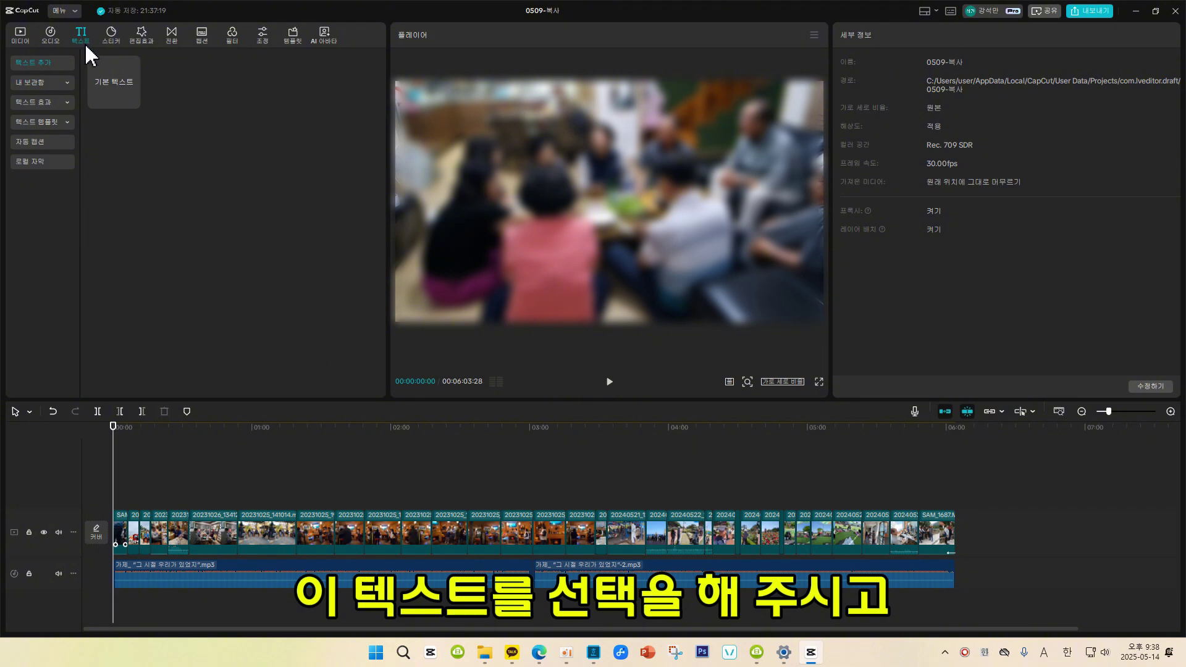
pyautogui.click(132, 101)
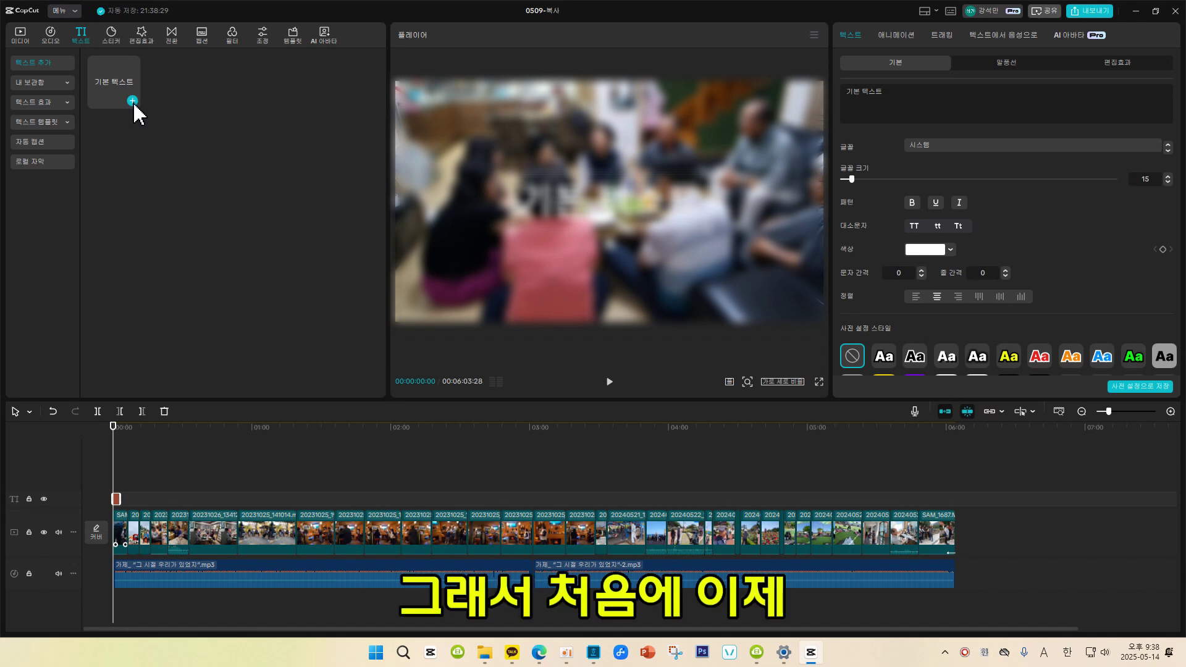
pyautogui.hotkey('ctrl', 'z')
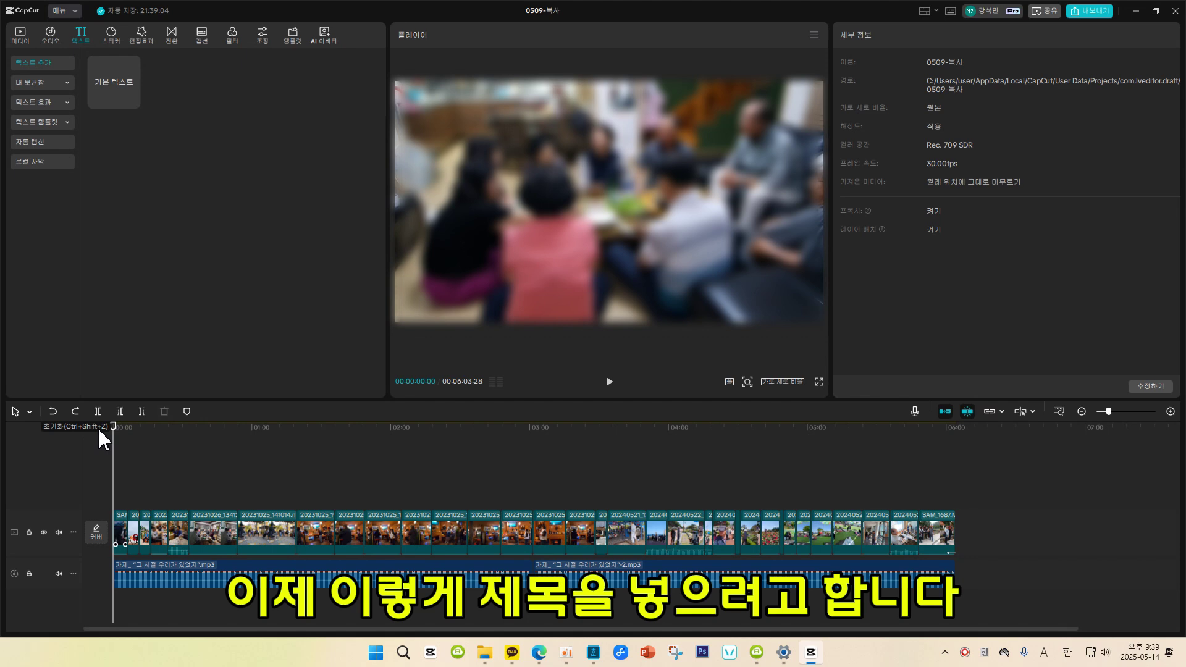
pyautogui.click(132, 101)
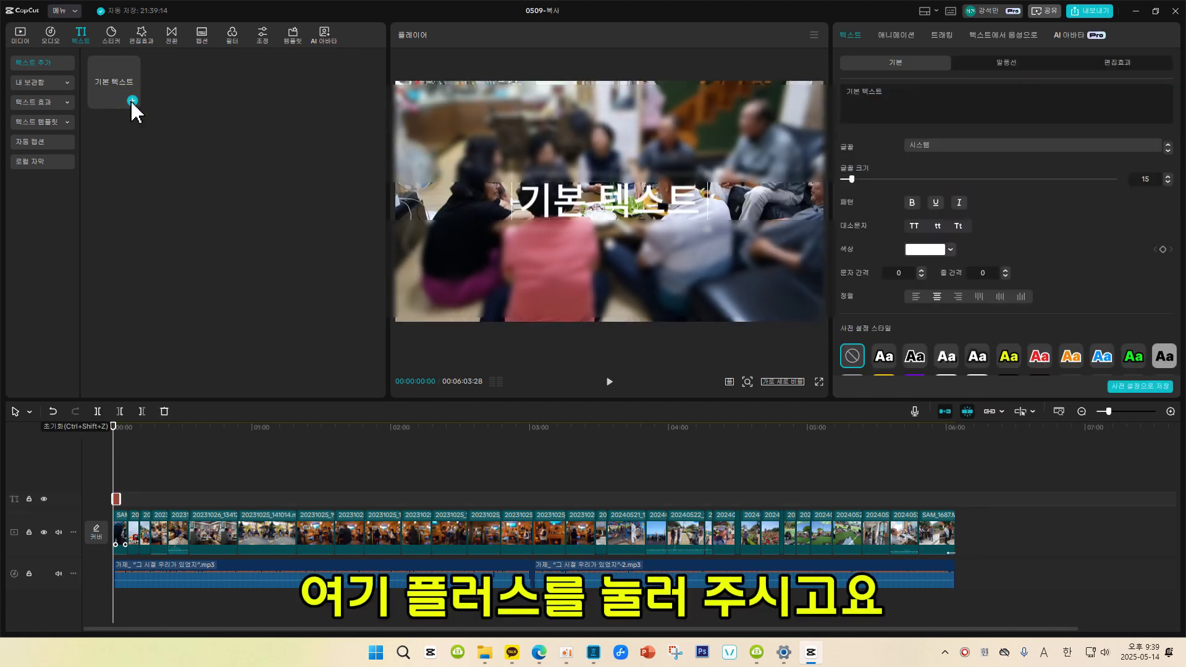
# Step: Replace the default text with the title "정선 동지 모임 주제가"
pyautogui.moveTo(889, 92); pyautogui.dragTo(841, 102)
pyautogui.write('정선 동모임 주제가')
pyautogui.click(866, 91)
pyautogui.write('지')
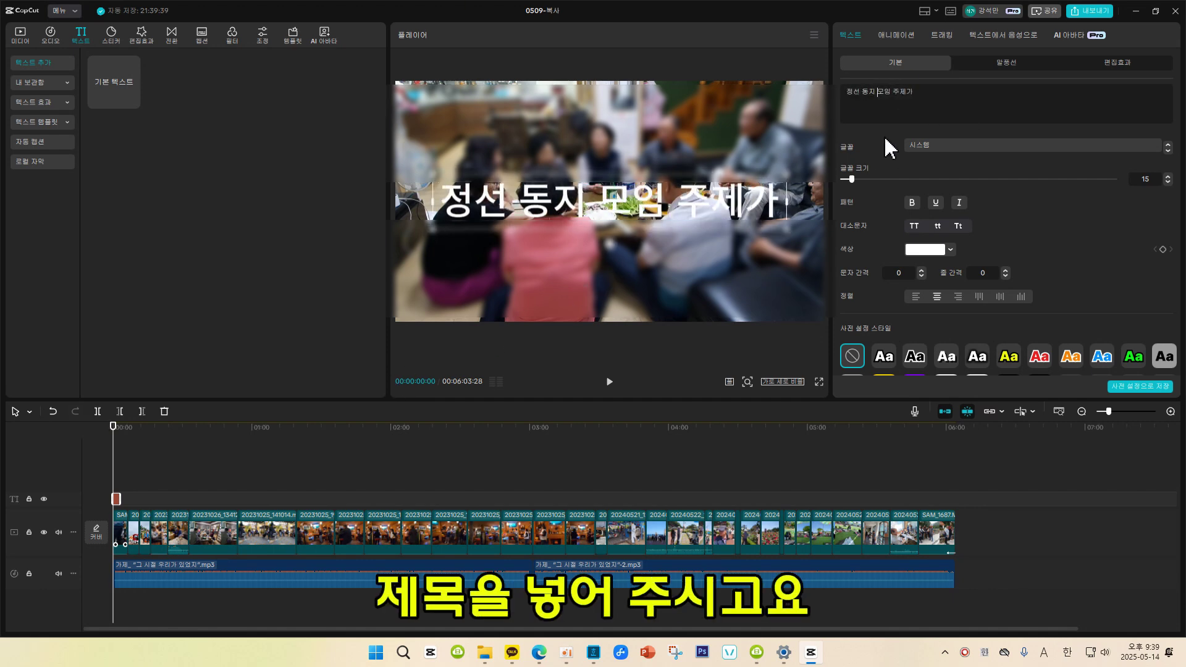
# Step: Set the title's font to 코레일 둥근고딕 Bold and give it the orange preset style with a white outline
pyautogui.click(958, 147)
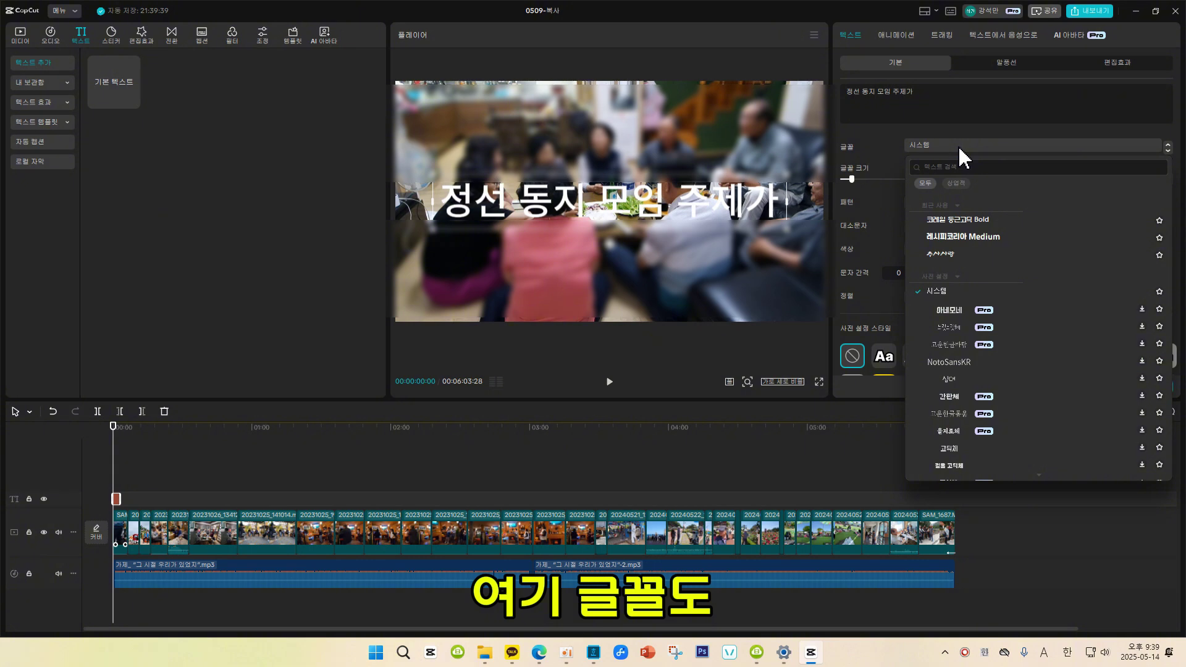
pyautogui.click(956, 221)
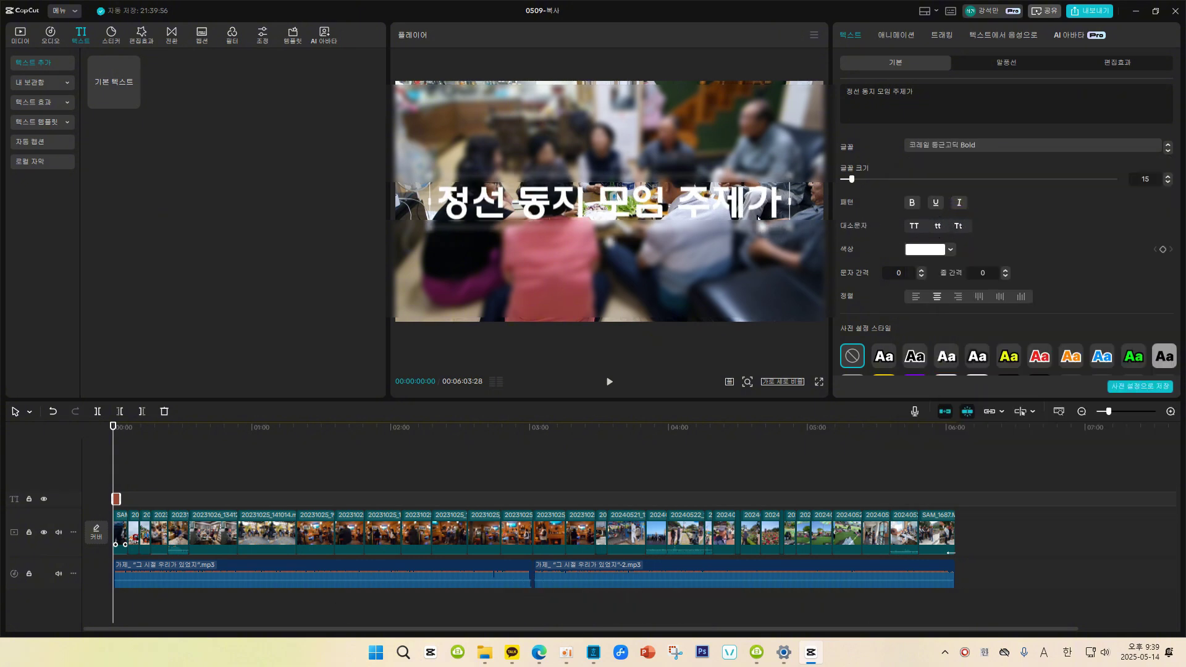
pyautogui.click(1010, 360)
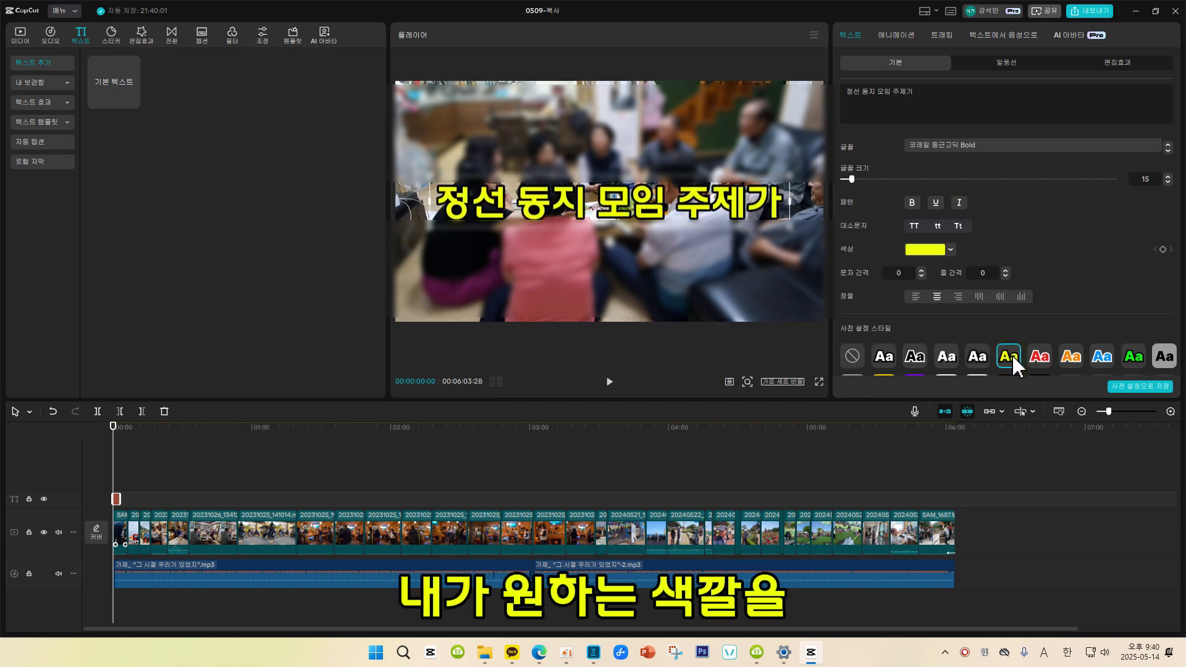
pyautogui.click(1050, 369)
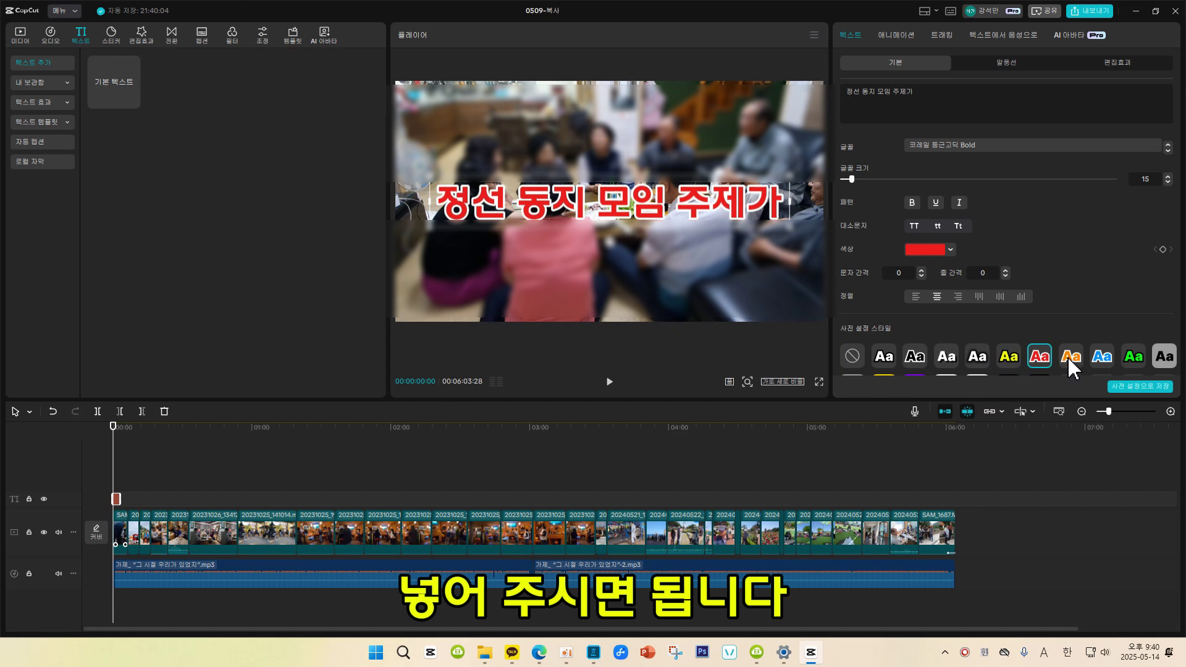
pyautogui.click(1071, 364)
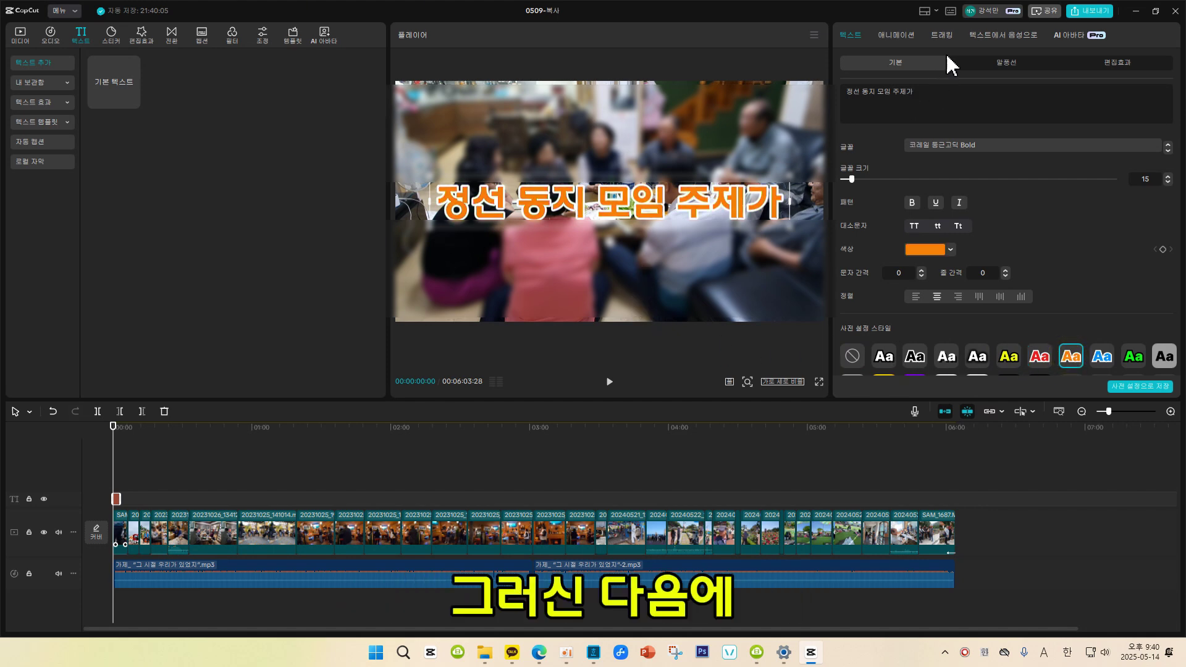
# Step: Apply the 축소 2 entrance animation to the title and lengthen its clip to about 13 seconds, covering the song's intro
pyautogui.click(903, 41)
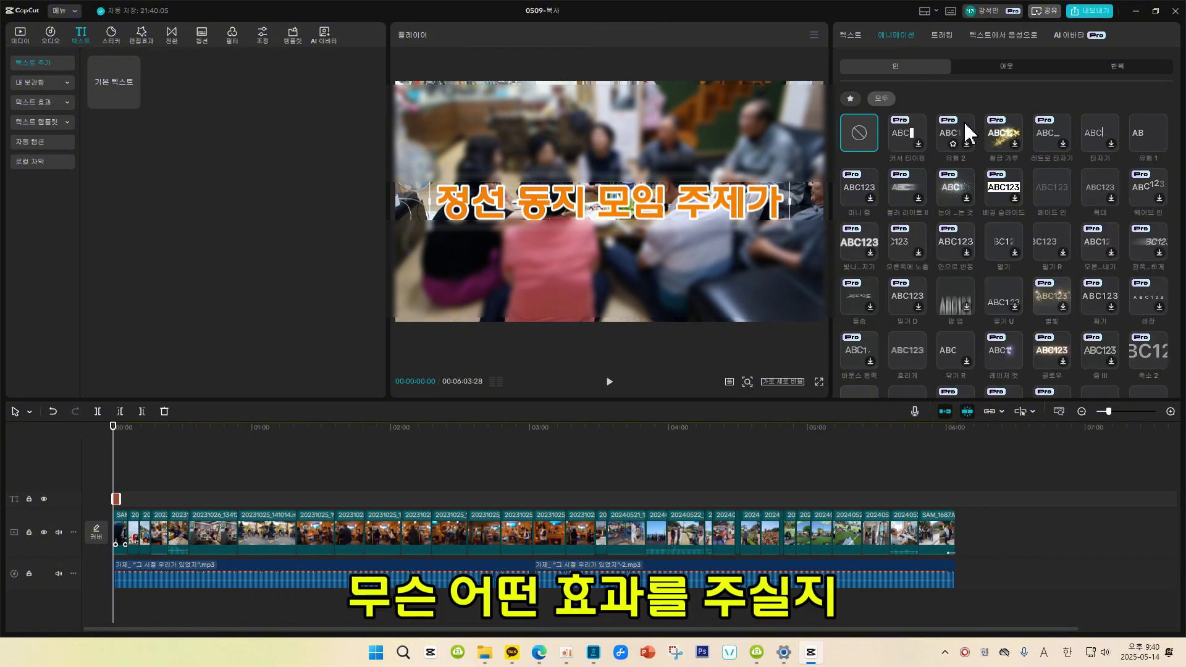
pyautogui.click(1152, 360)
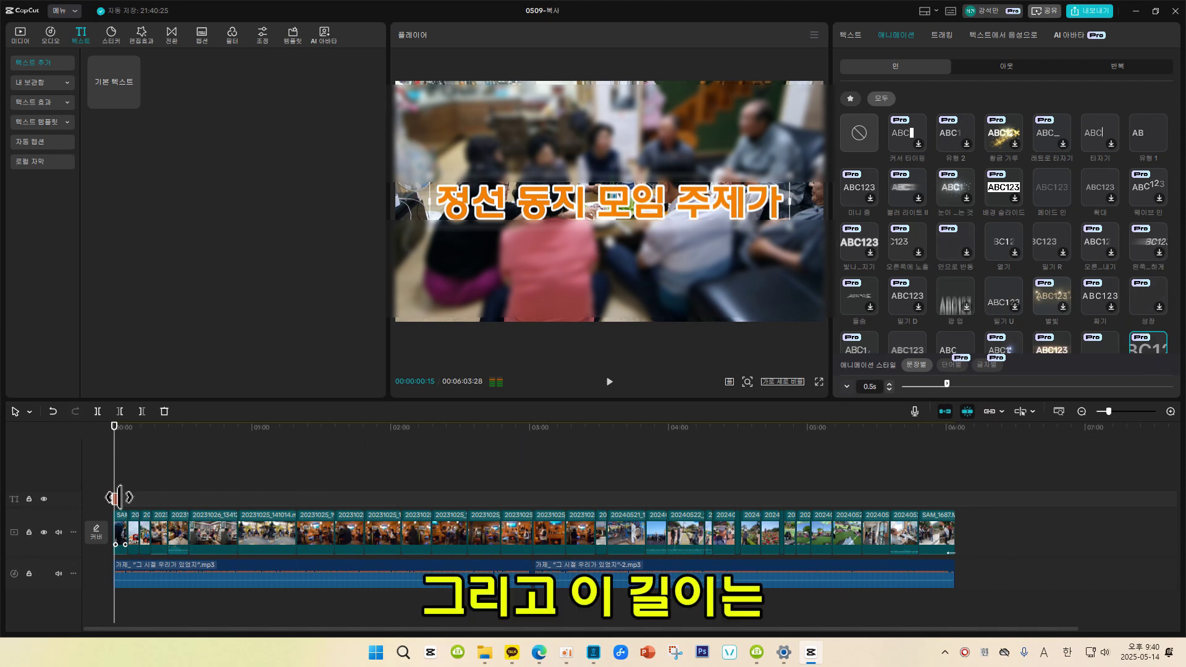
pyautogui.moveTo(119, 497); pyautogui.dragTo(161, 497)
pyautogui.press('space')
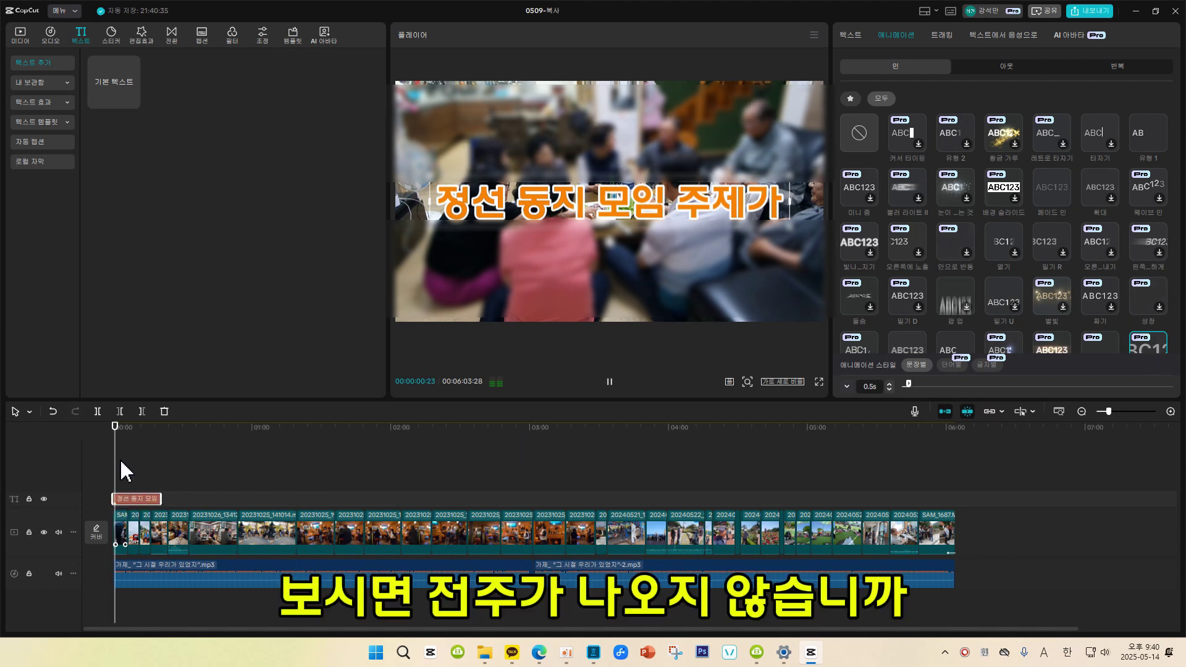
pyautogui.moveTo(161, 497); pyautogui.dragTo(129, 474)
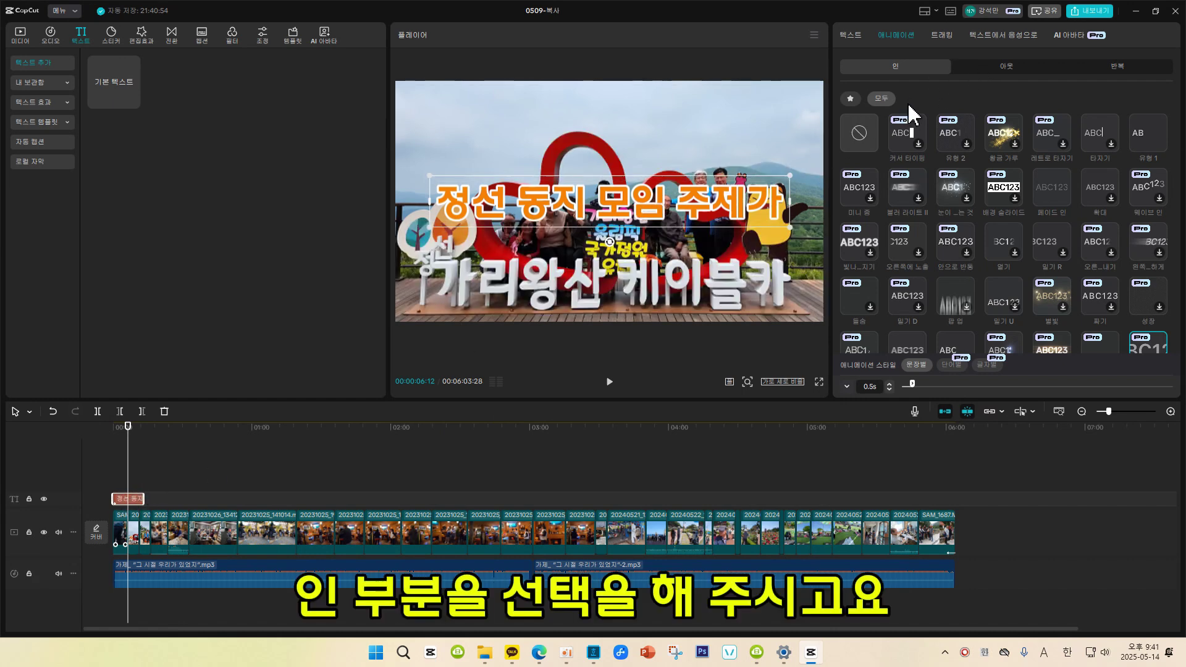
# Step: Give the title the 페이드 아웃 exit animation and the 투광 조명 loop animation
pyautogui.click(1013, 66)
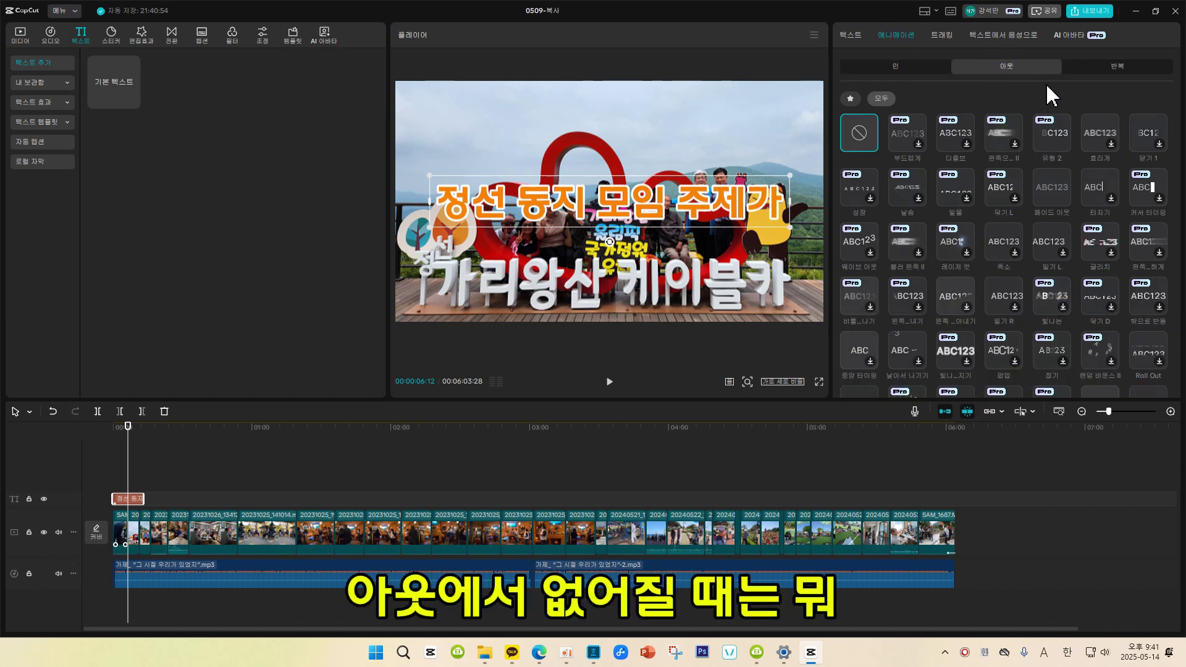
pyautogui.click(1052, 191)
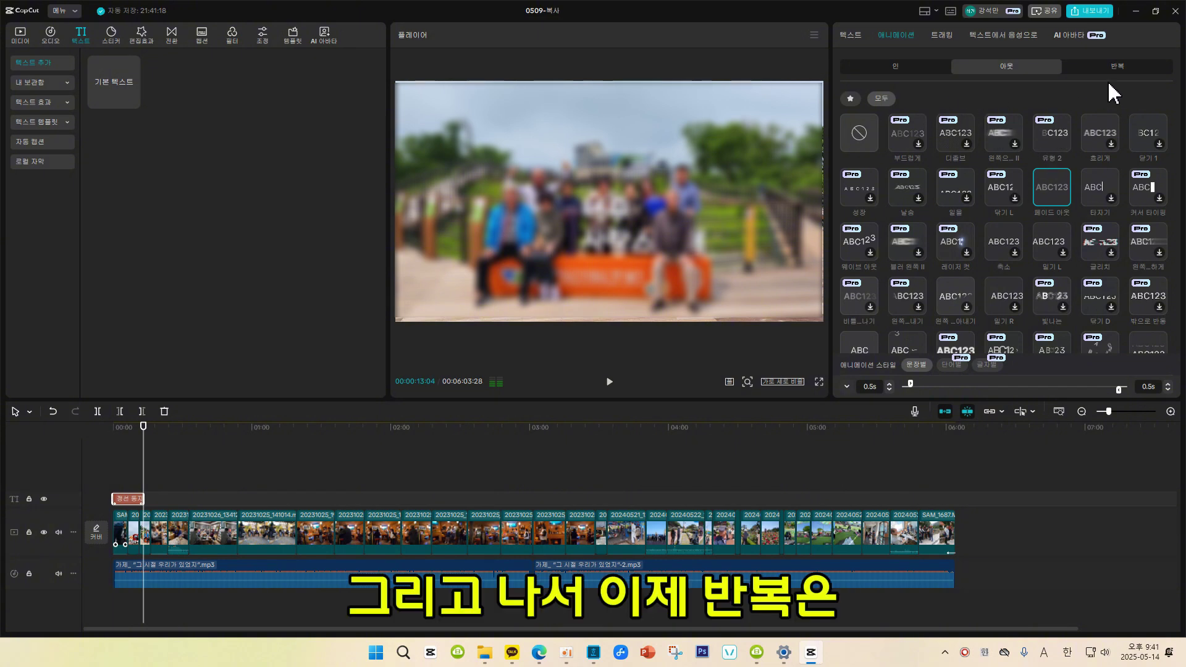
pyautogui.click(1118, 68)
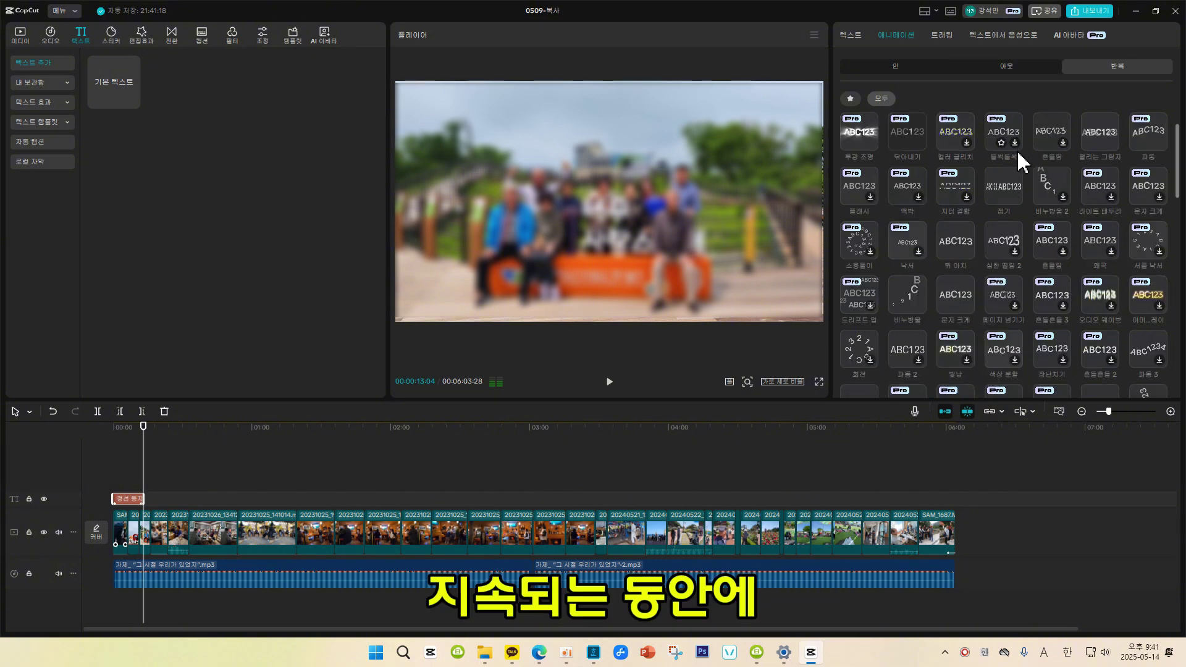
pyautogui.scroll(-1, 1016, 173)
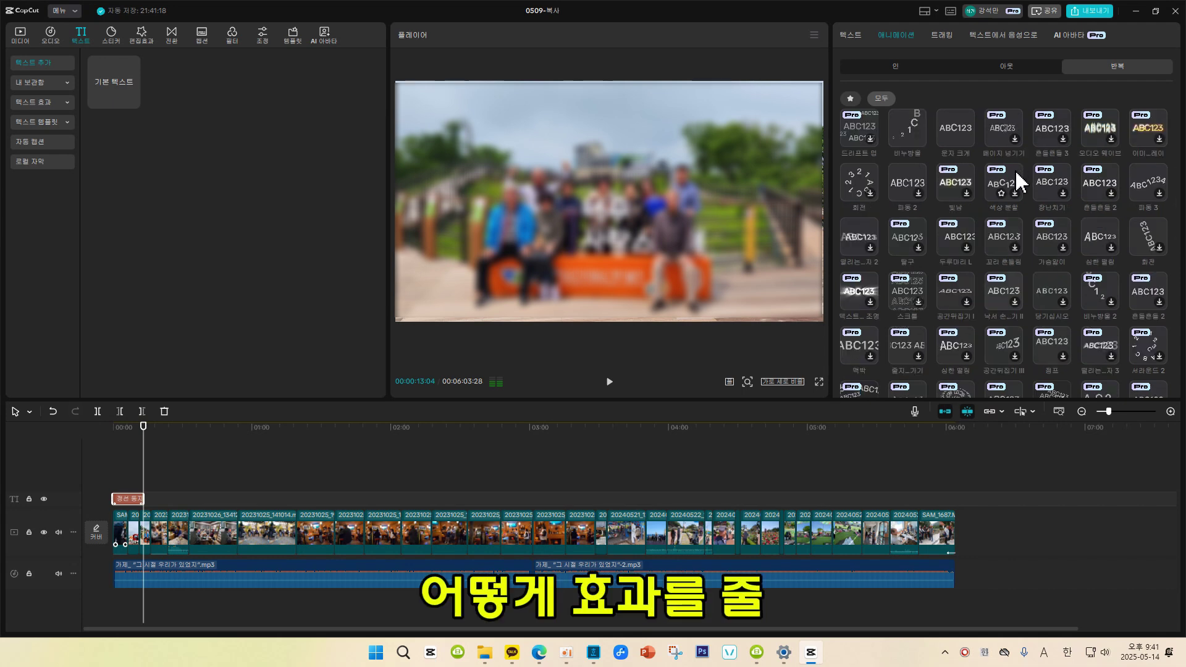
pyautogui.scroll(-1, 1016, 173)
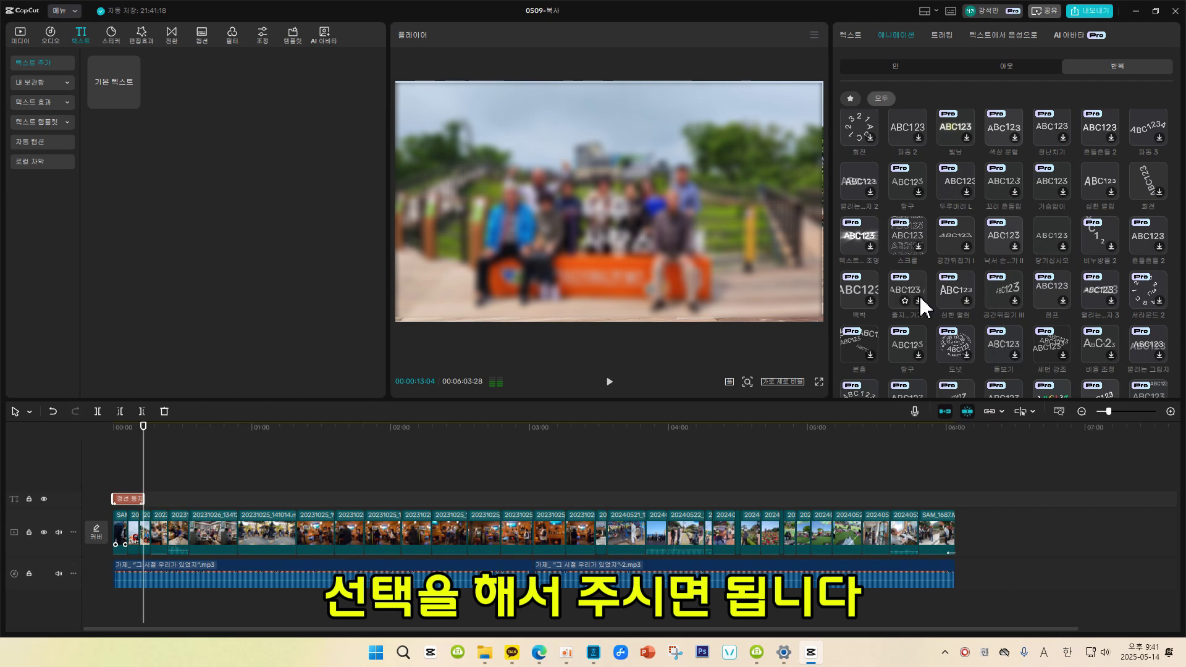
pyautogui.scroll(-2, 923, 250)
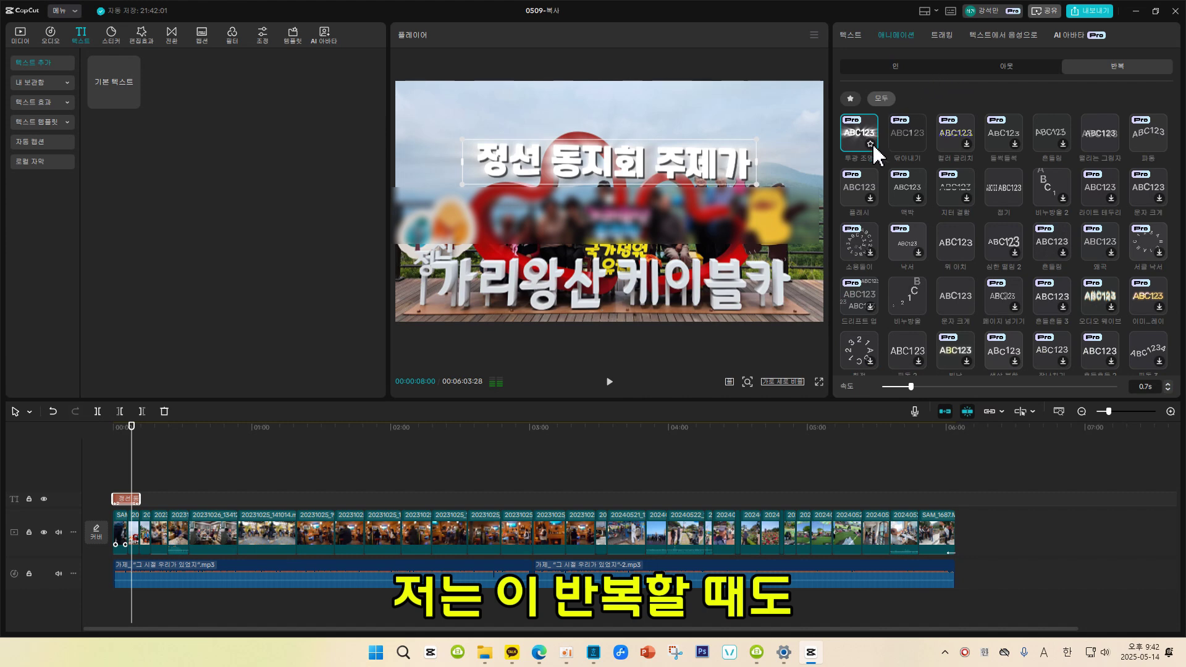
pyautogui.scroll(1, 875, 151)
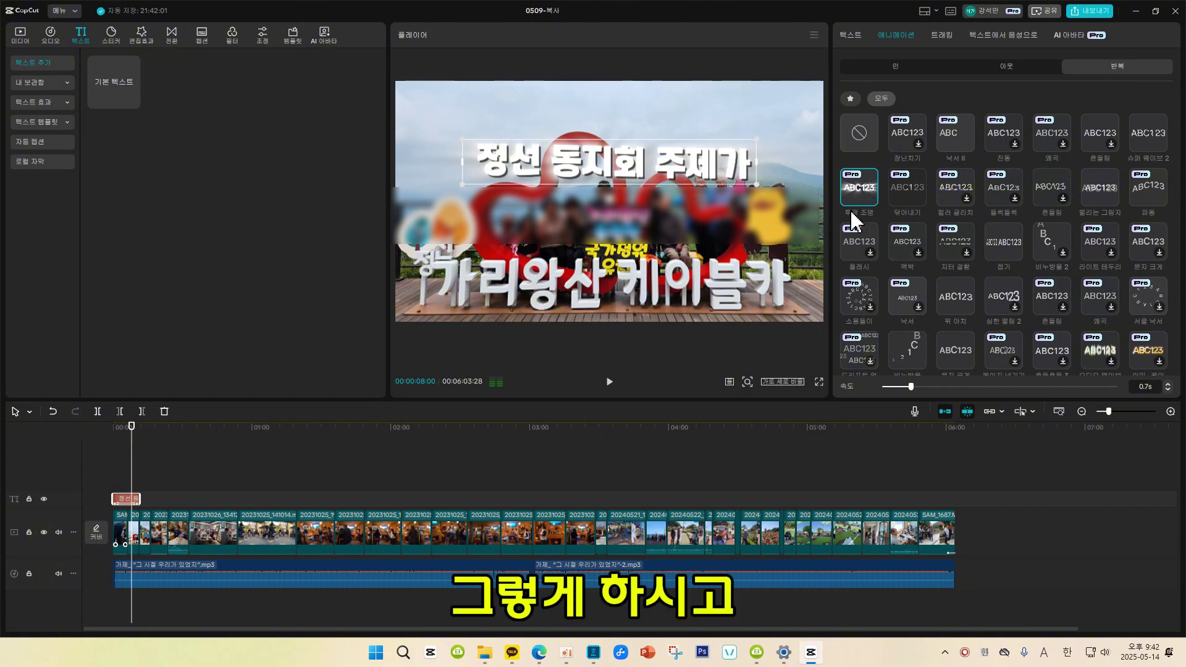
# Step: Review the title's 하트 2 entrance and 페이드 아웃 exit animations, and play the title from the start of the timeline
pyautogui.click(903, 69)
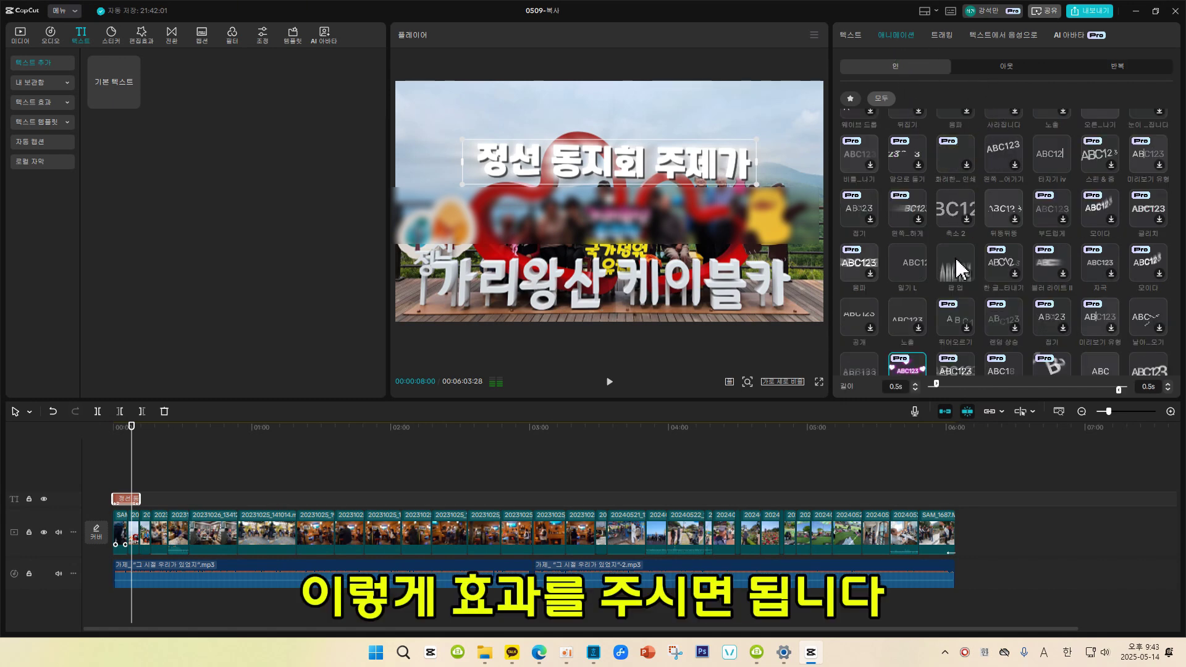
pyautogui.scroll(-1, 914, 333)
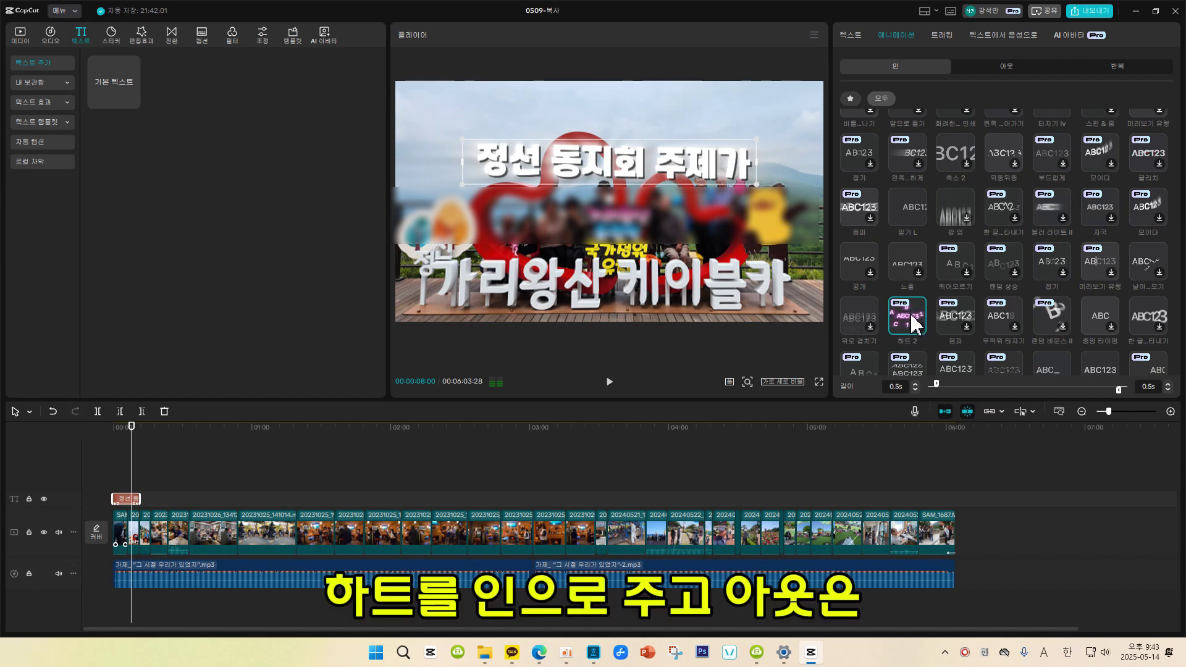
pyautogui.click(996, 67)
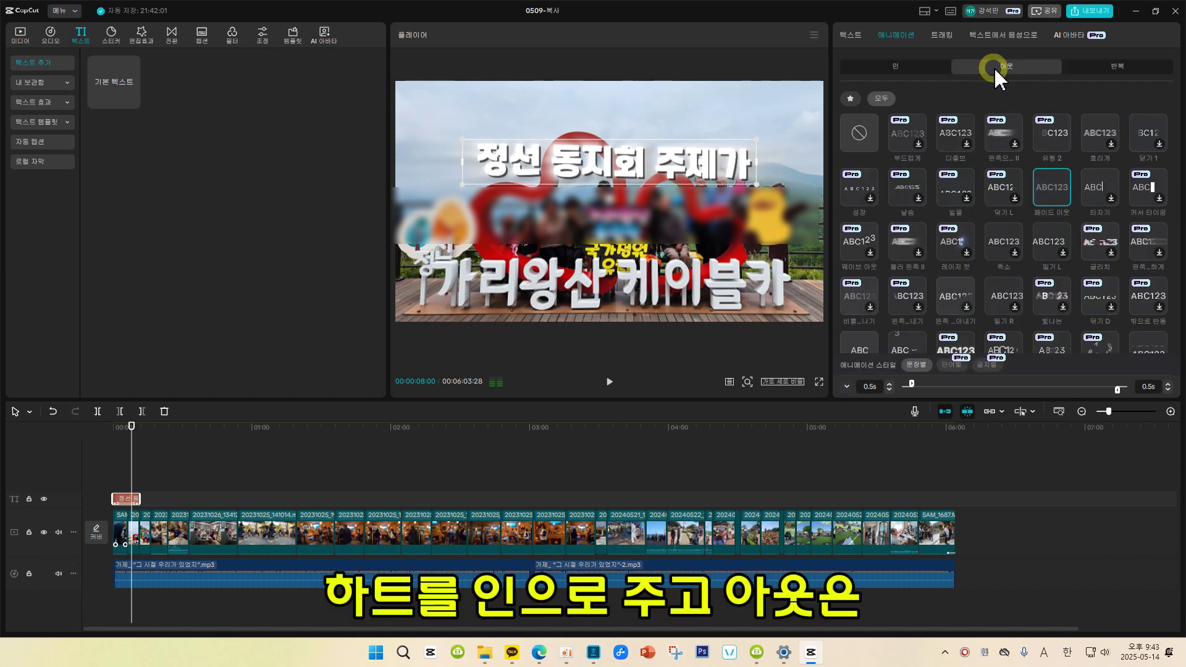
pyautogui.click(1051, 187)
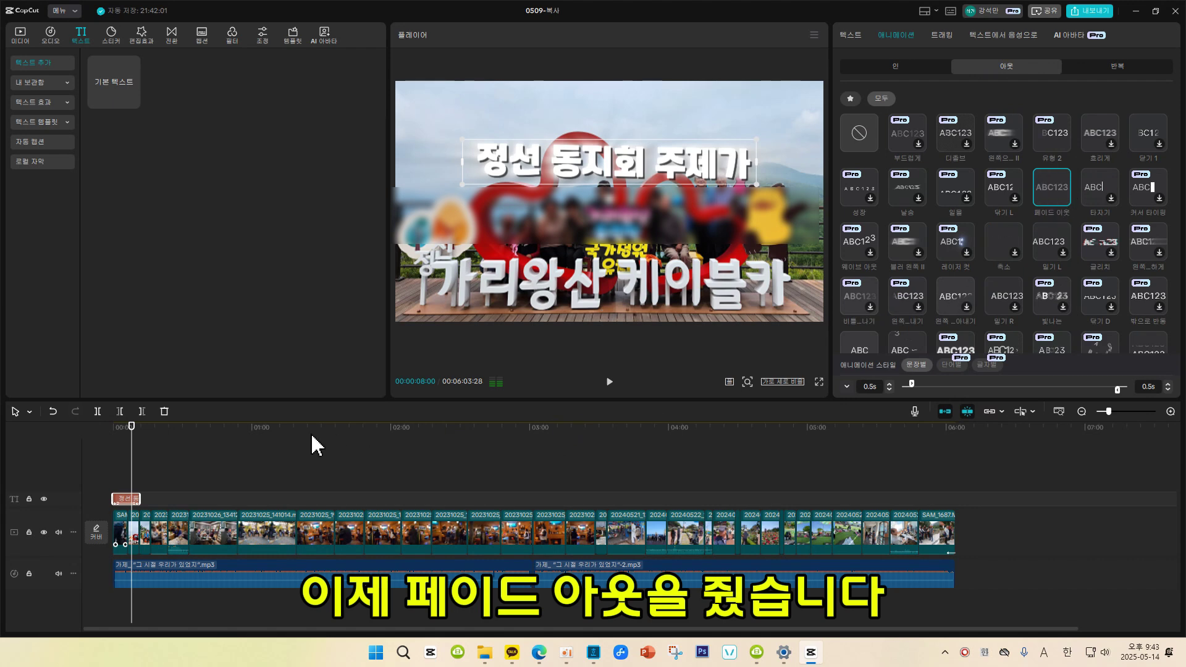
pyautogui.moveTo(126, 439); pyautogui.dragTo(109, 442)
pyautogui.press('space')
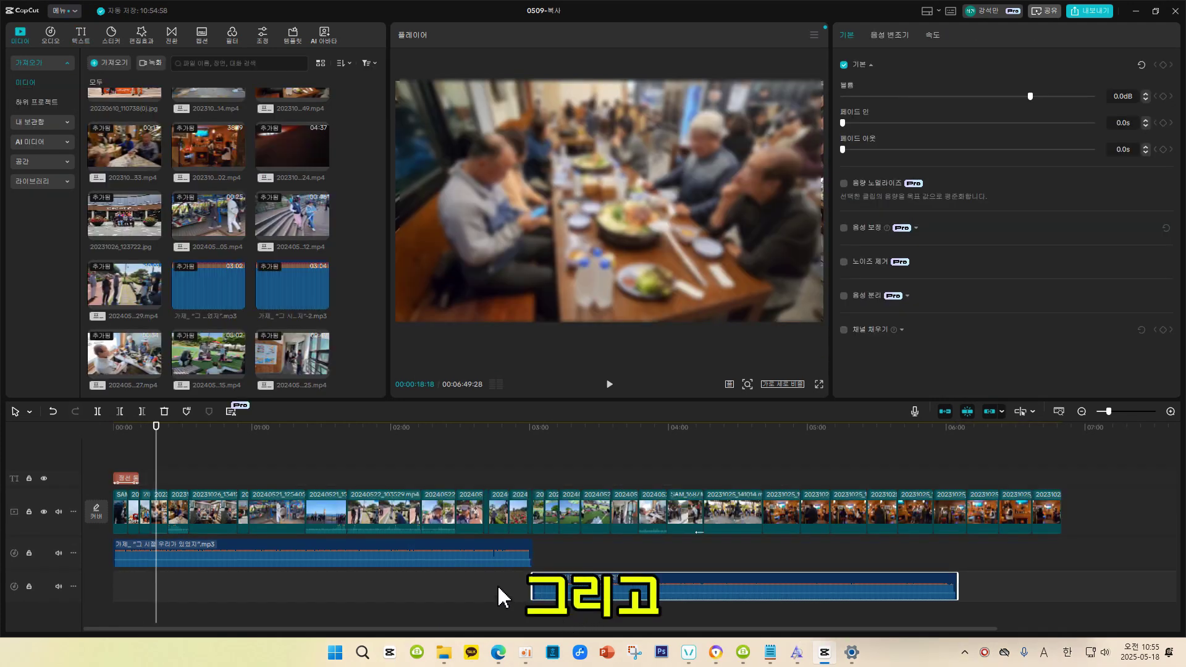
# Step: Skim the first minute of the timeline to compare the video clips with the two songs
pyautogui.click(482, 564)
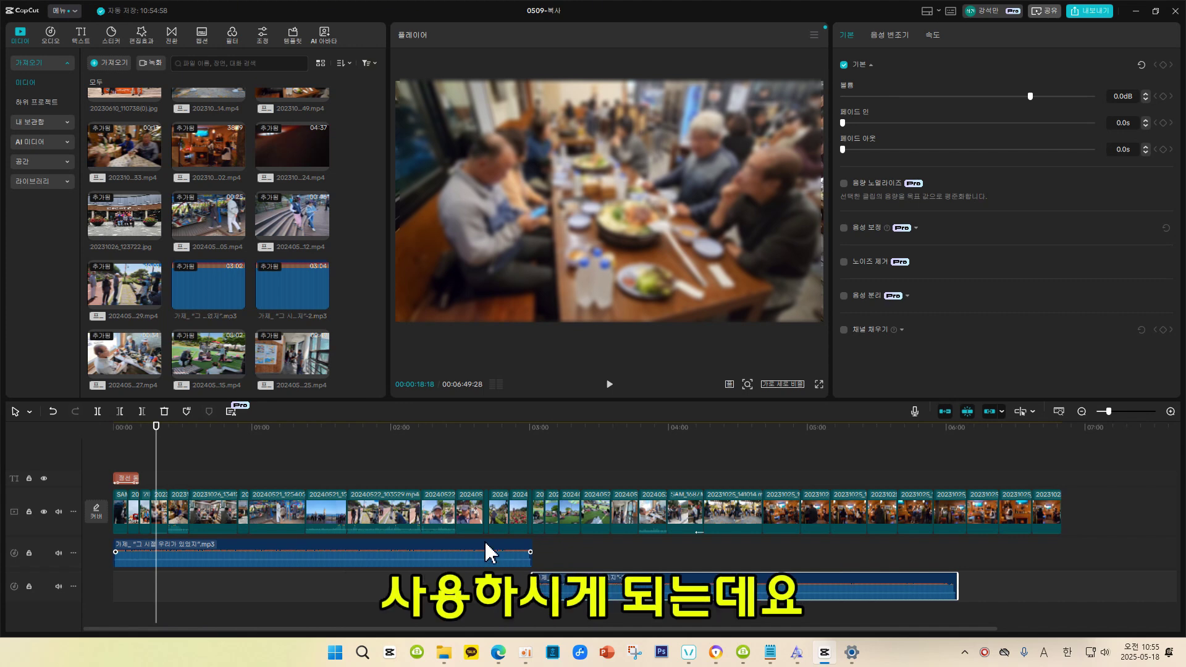
pyautogui.click(908, 564)
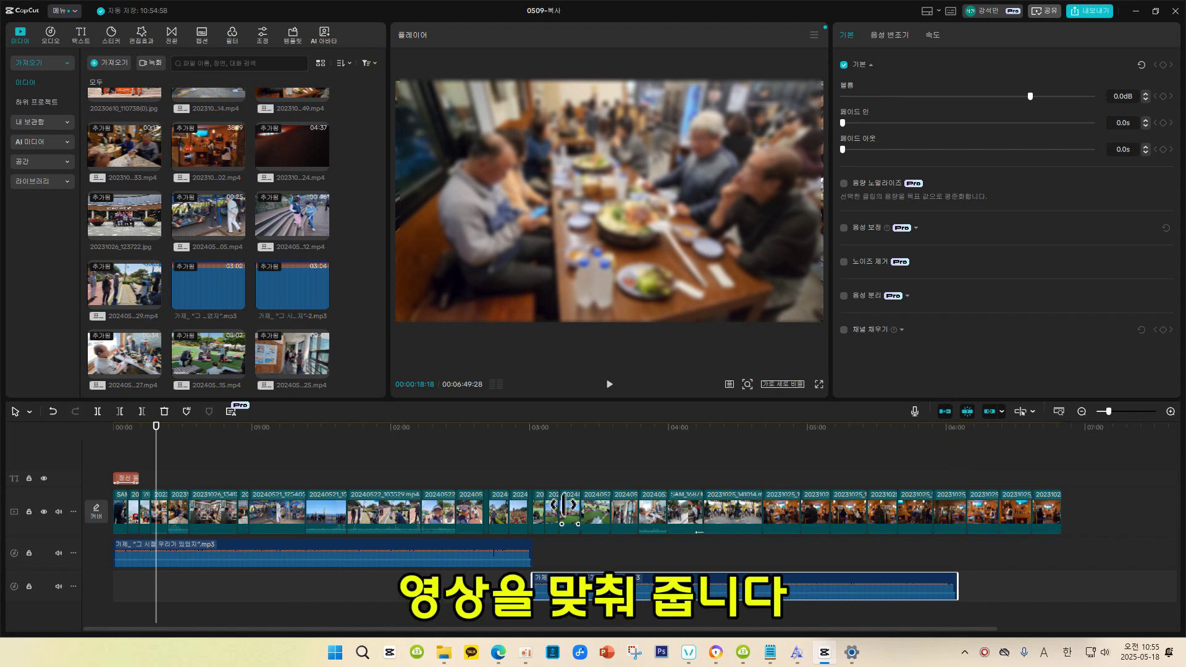
pyautogui.click(217, 464)
pyautogui.click(243, 446)
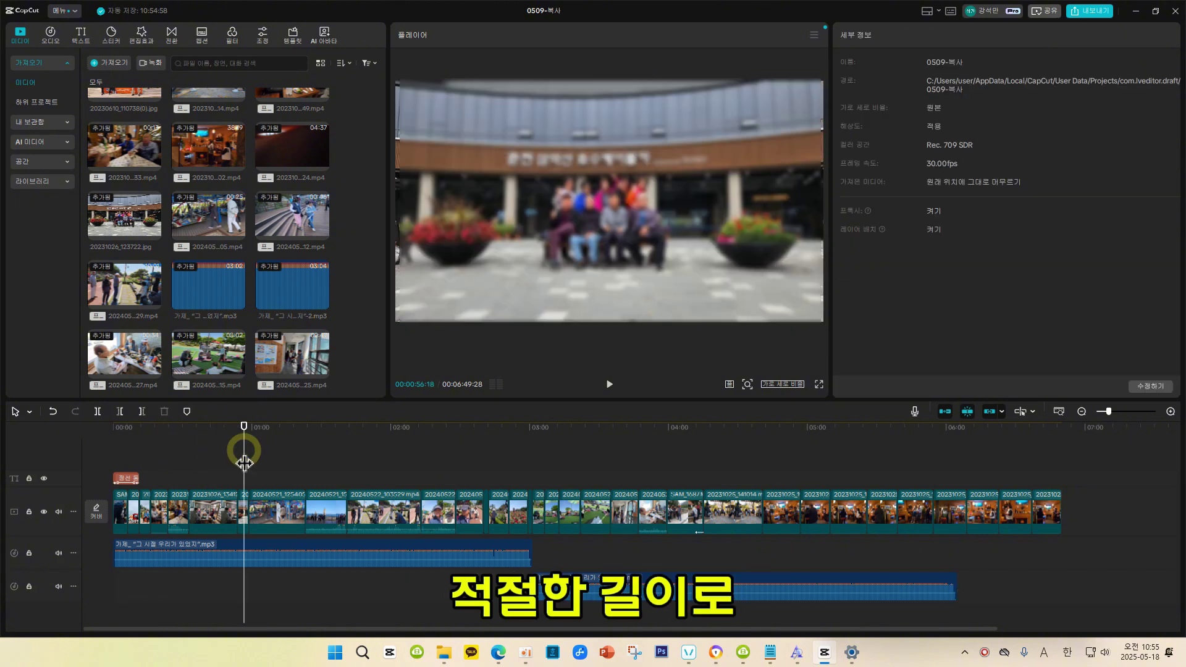
pyautogui.click(266, 469)
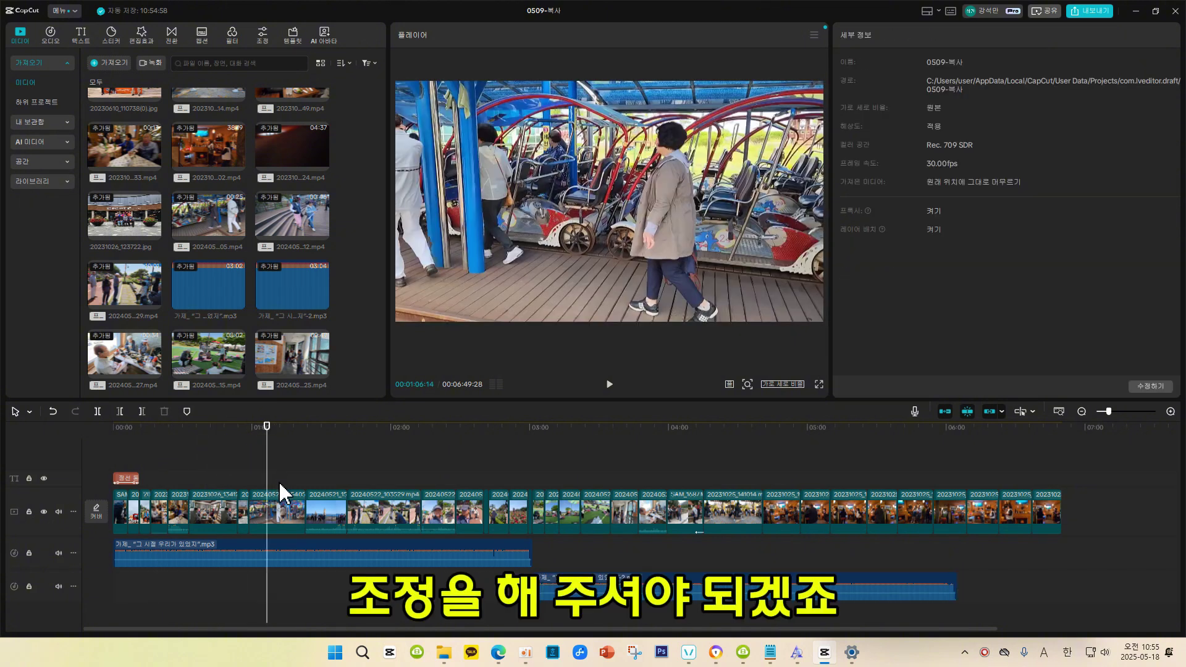
# Step: Select the four-wheel bike clip near the one-minute mark and play it from its beginning
pyautogui.click(285, 513)
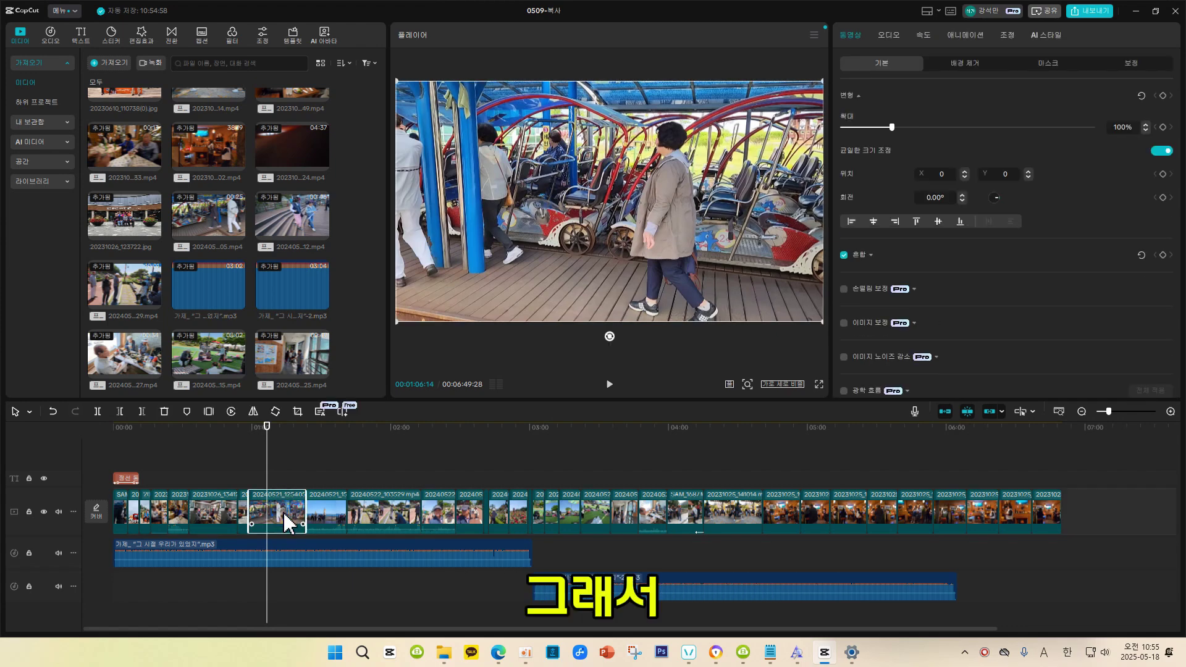
pyautogui.moveTo(266, 460); pyautogui.dragTo(250, 461)
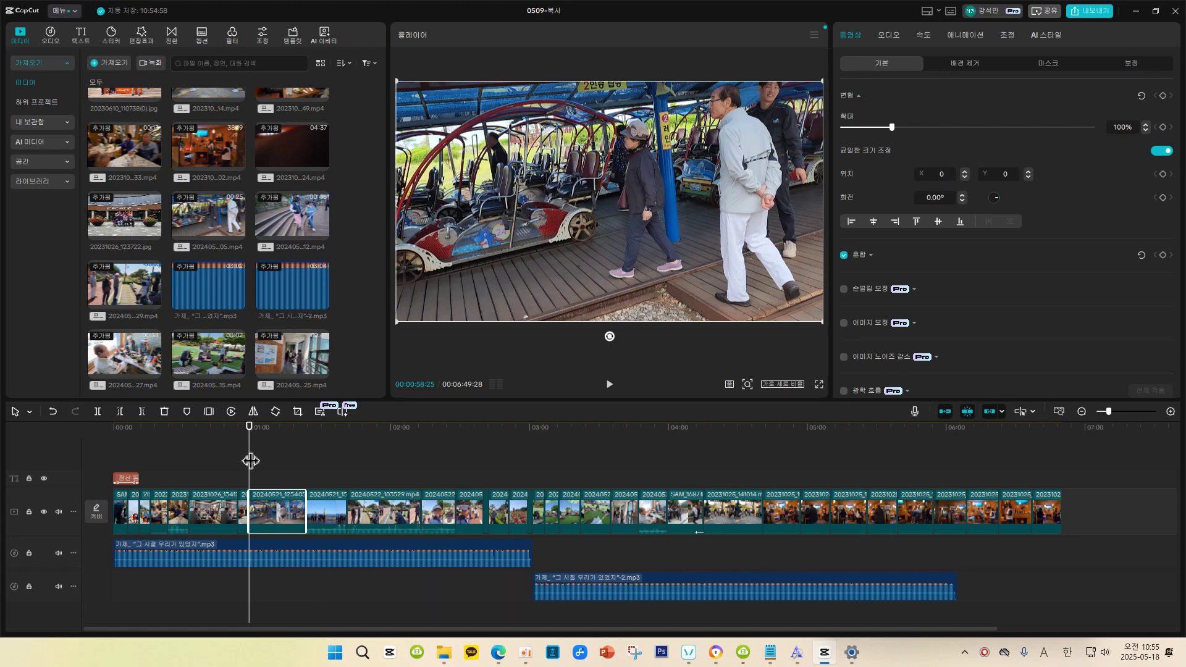
pyautogui.press('space')
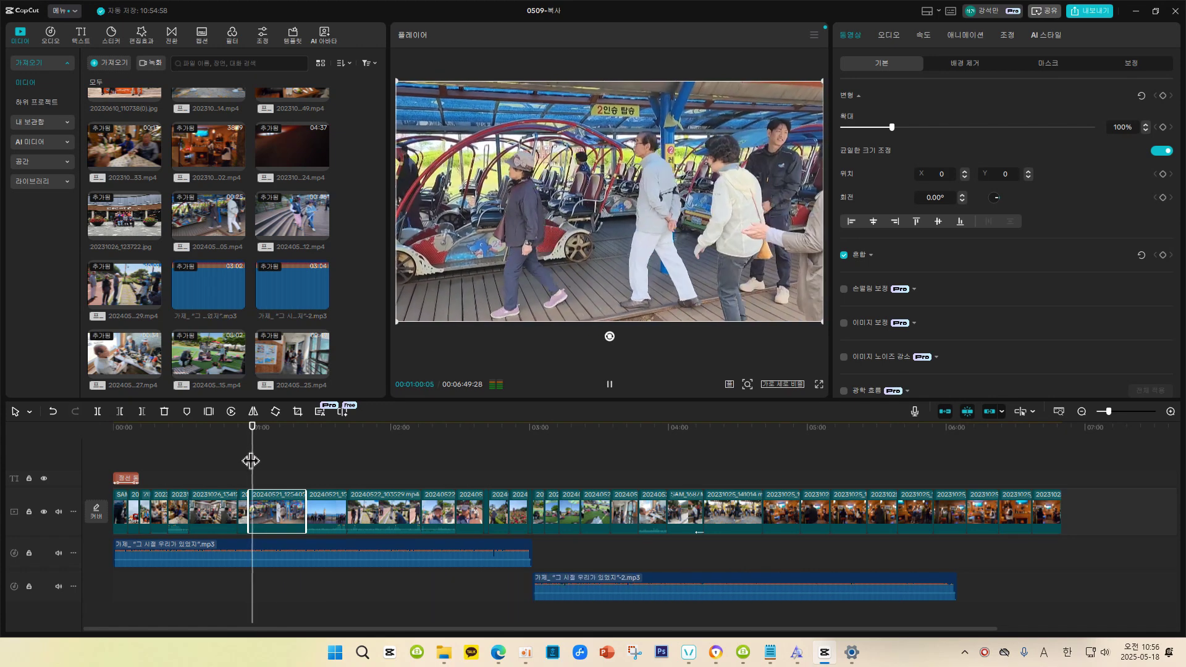
pyautogui.moveTo(250, 460); pyautogui.dragTo(273, 463)
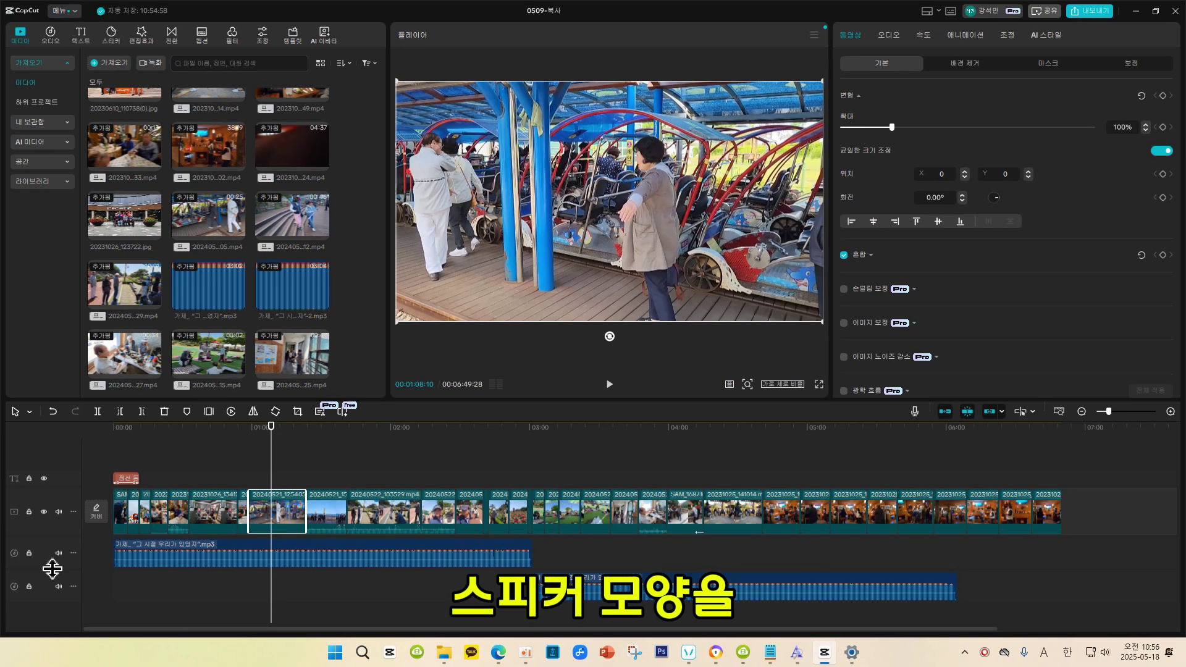
# Step: Mute the first song's audio track and replay the four-wheel bike clip from its start to hear its own sound
pyautogui.click(76, 519)
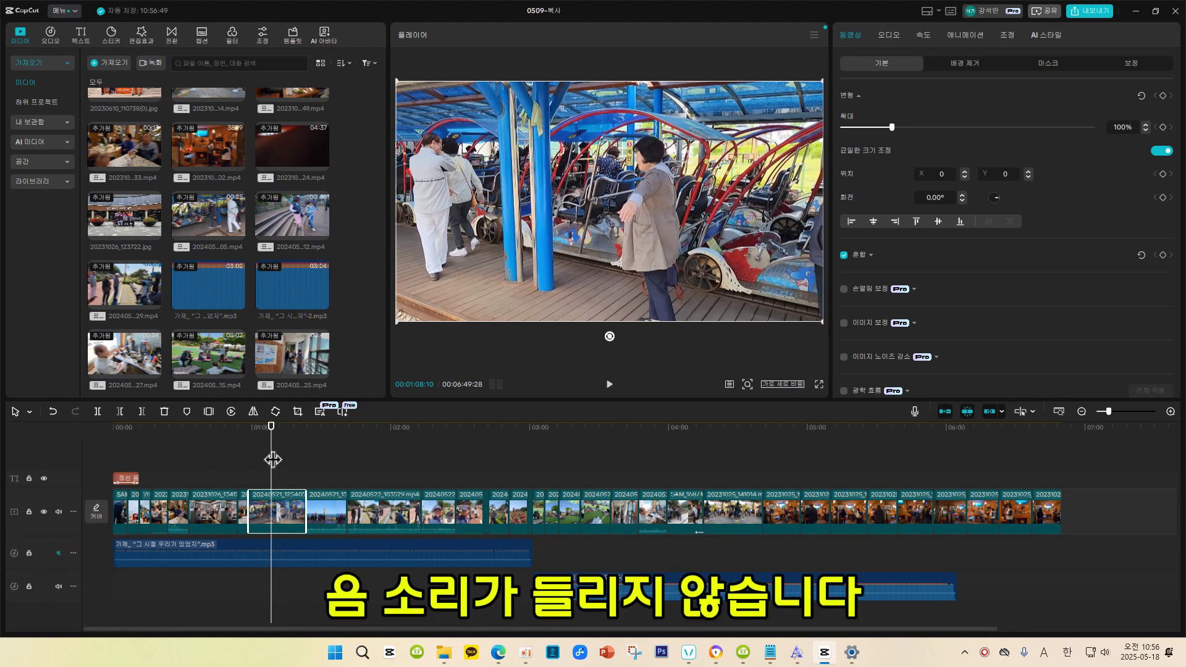
pyautogui.moveTo(272, 459); pyautogui.dragTo(250, 459)
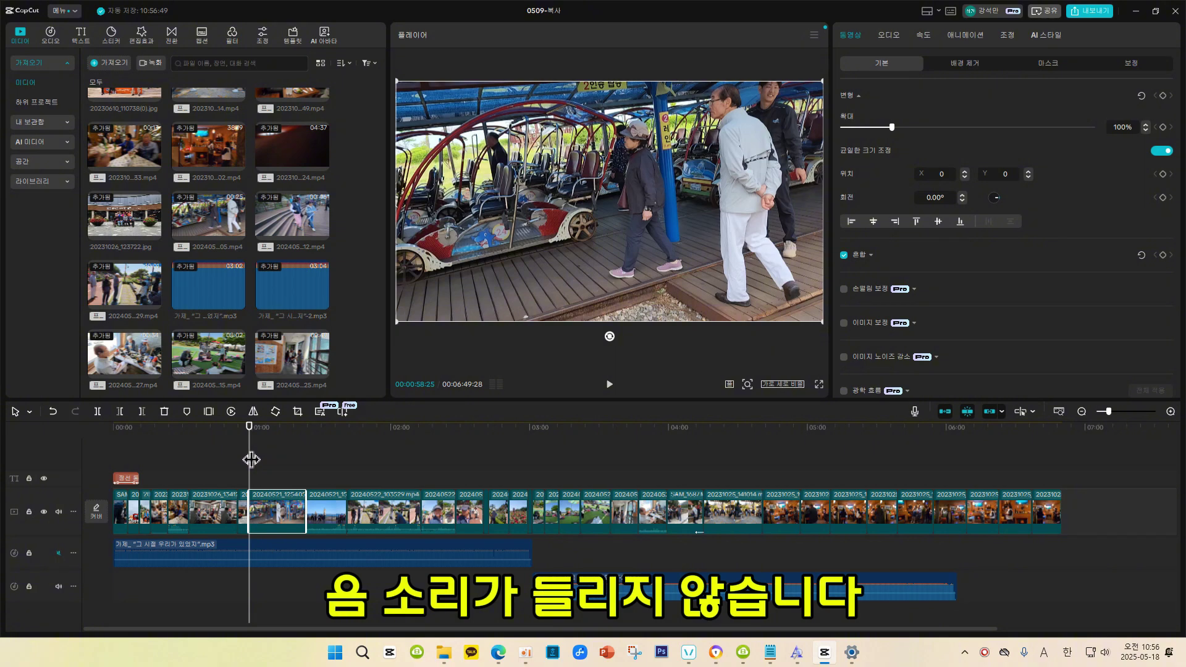
pyautogui.press('space')
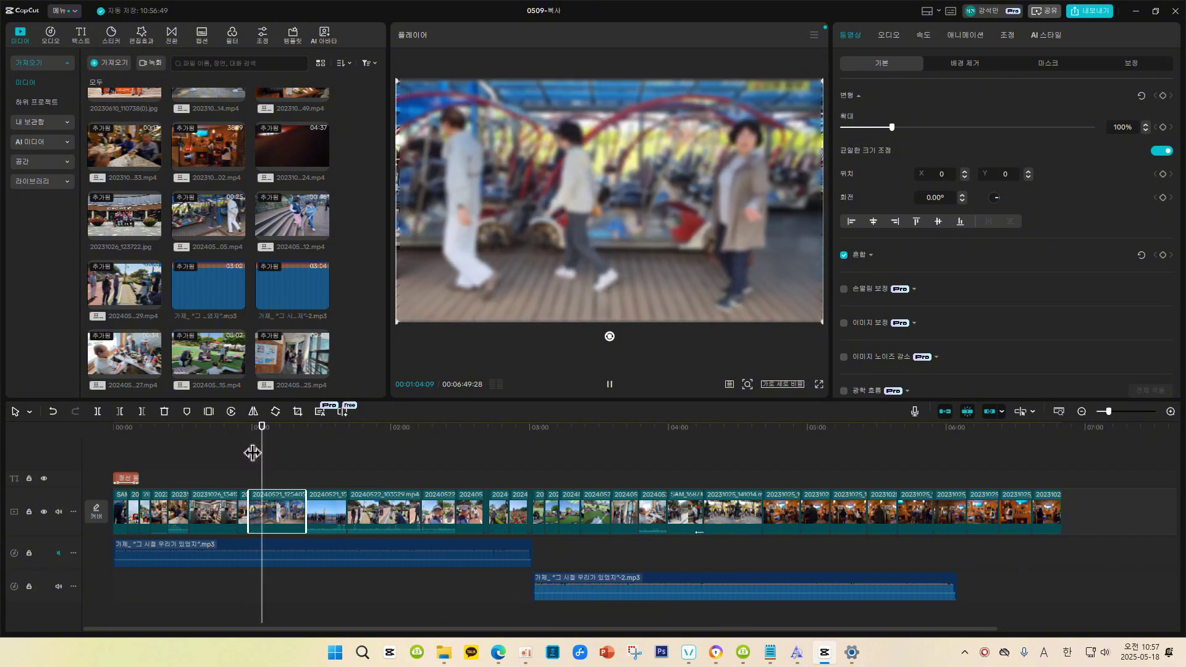
pyautogui.press('space')
# Step: Trim off the part of the four-wheel bike clip after 00:01:10:14 and check the new cut
pyautogui.moveTo(264, 452)
pyautogui.mouseDown()
pyautogui.moveTo(279, 456)
pyautogui.moveTo(249, 457)
pyautogui.moveTo(292, 461)
pyautogui.moveTo(276, 462)
pyautogui.mouseUp()
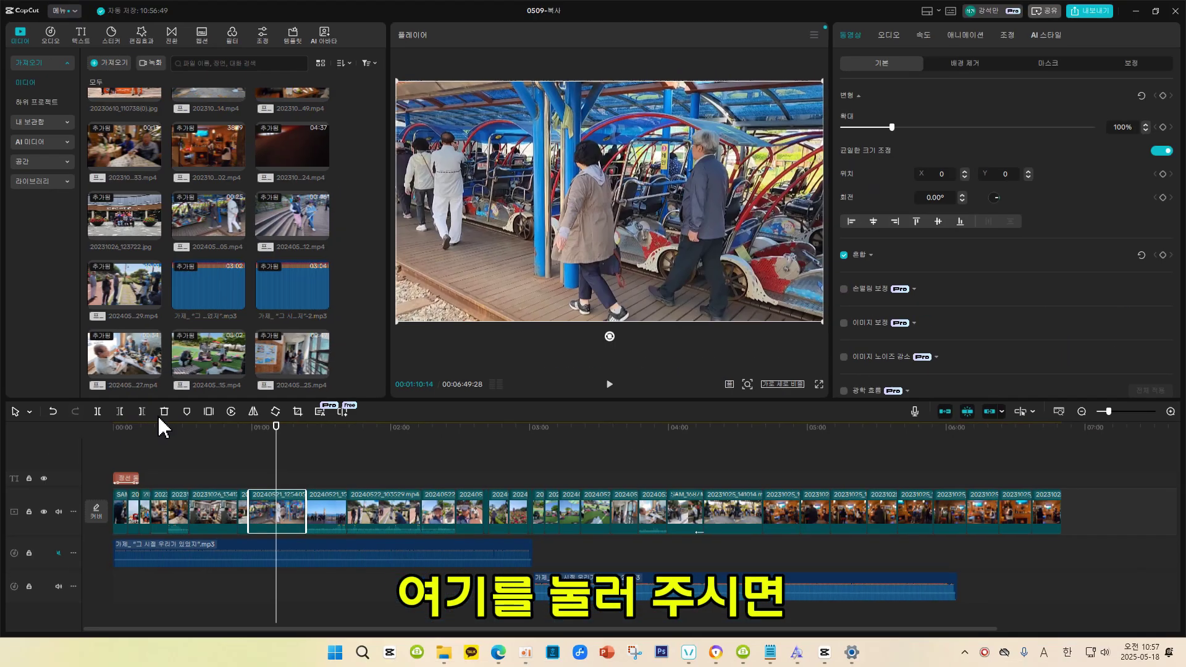
pyautogui.click(147, 417)
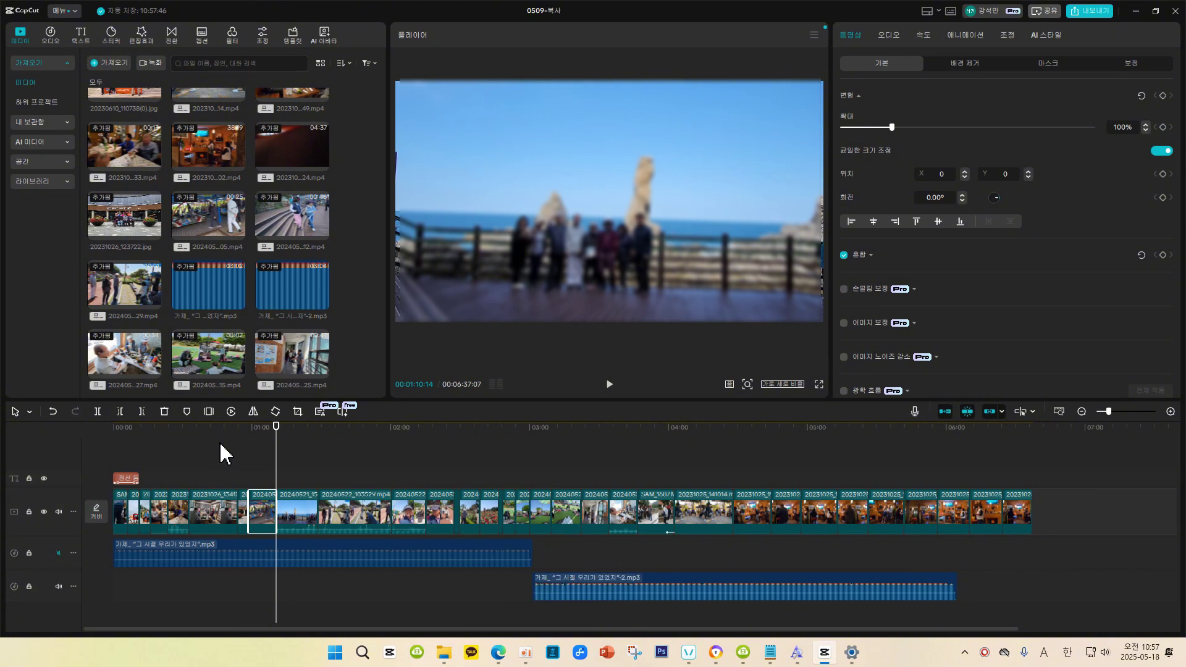
pyautogui.click(288, 462)
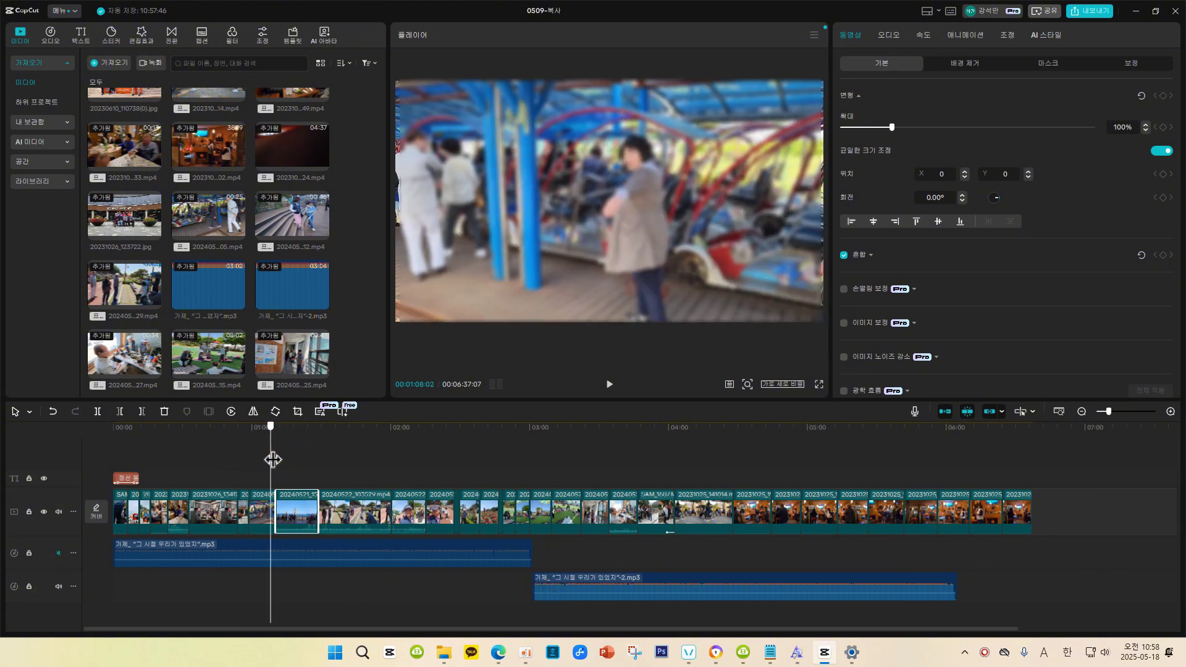
# Step: Play the seaside rock clip from its start and trim off its end after 00:01:16:26
pyautogui.click(276, 460)
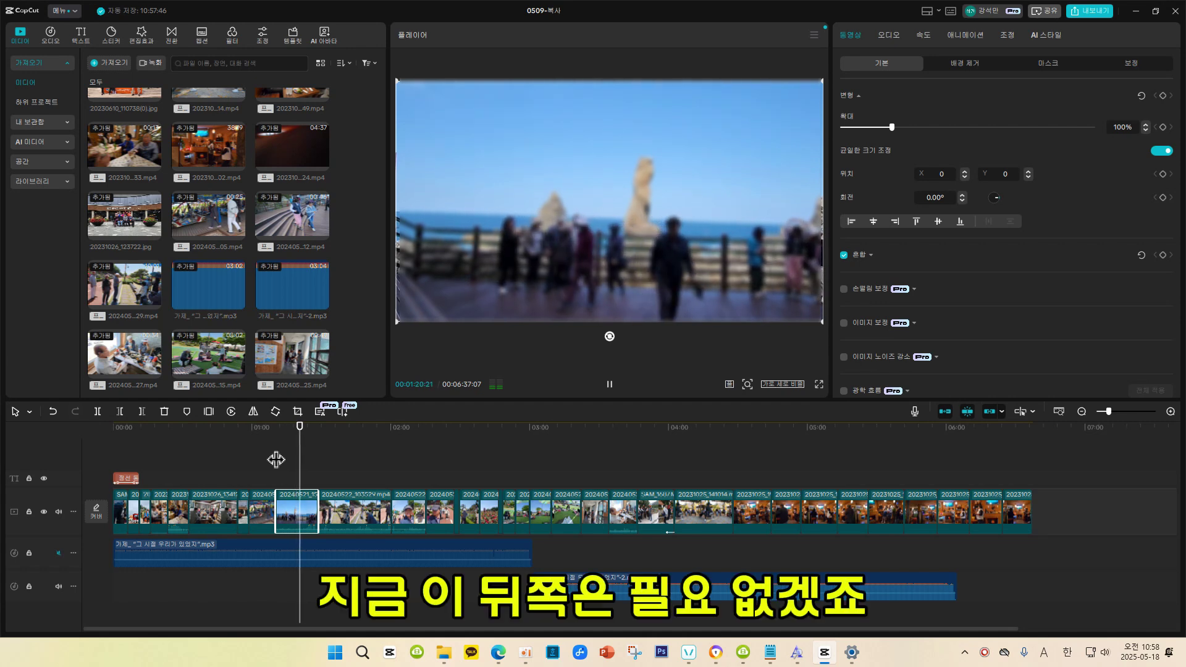
pyautogui.press('space')
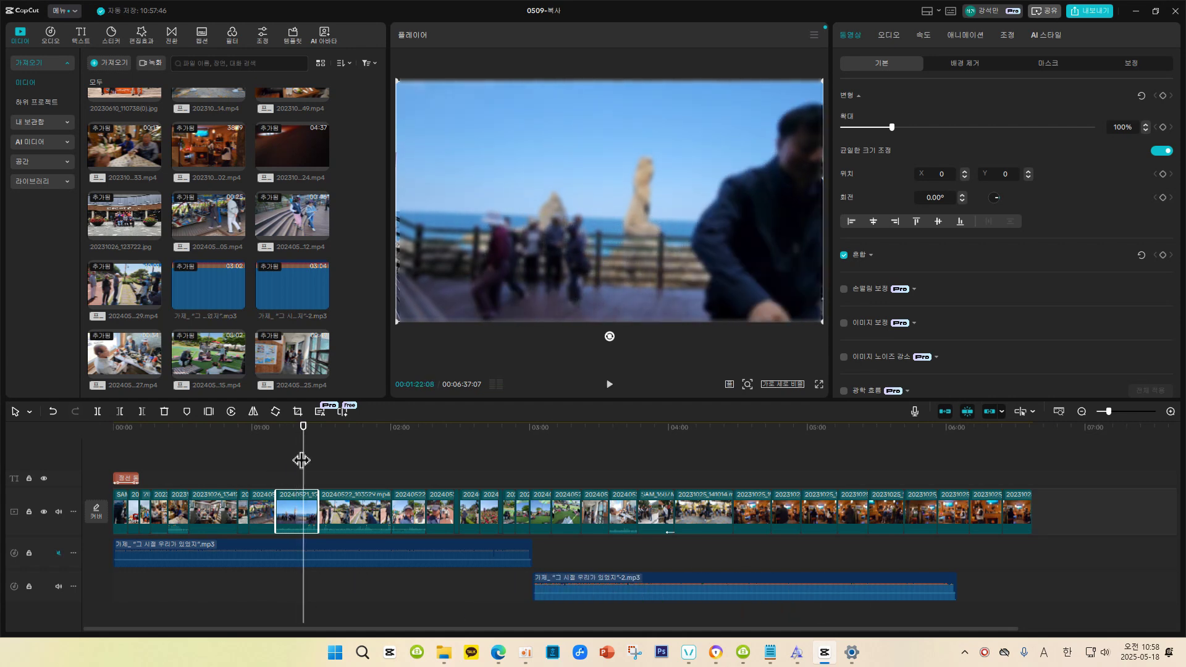
pyautogui.moveTo(303, 460); pyautogui.dragTo(291, 460)
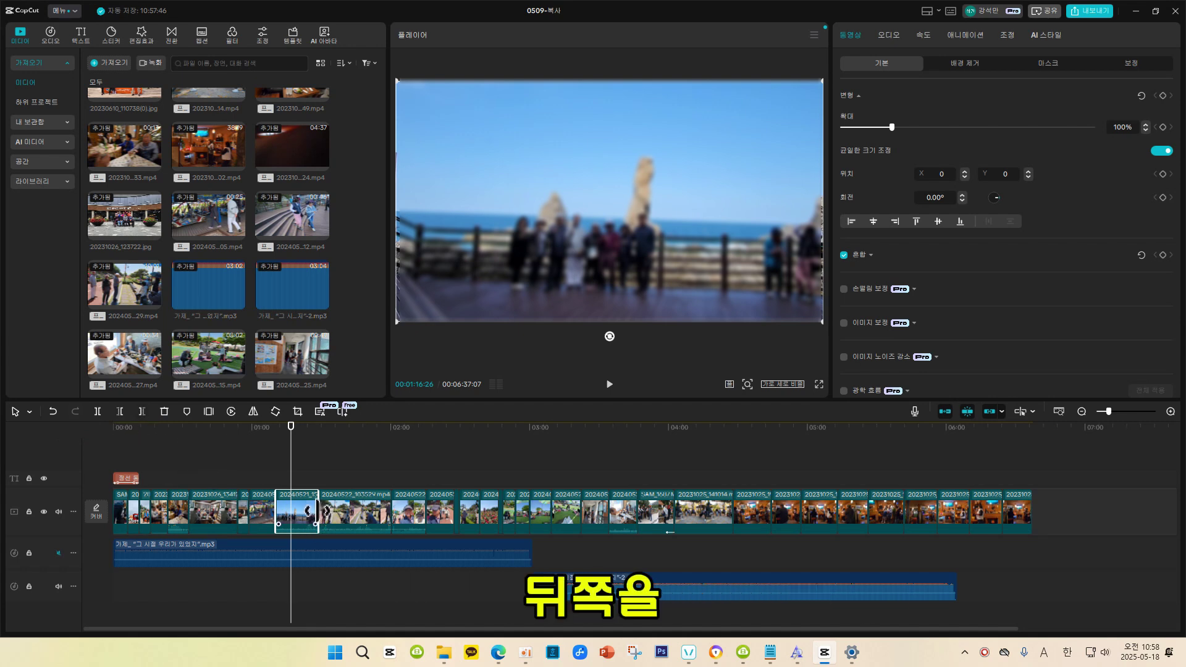
pyautogui.moveTo(317, 510); pyautogui.dragTo(291, 511)
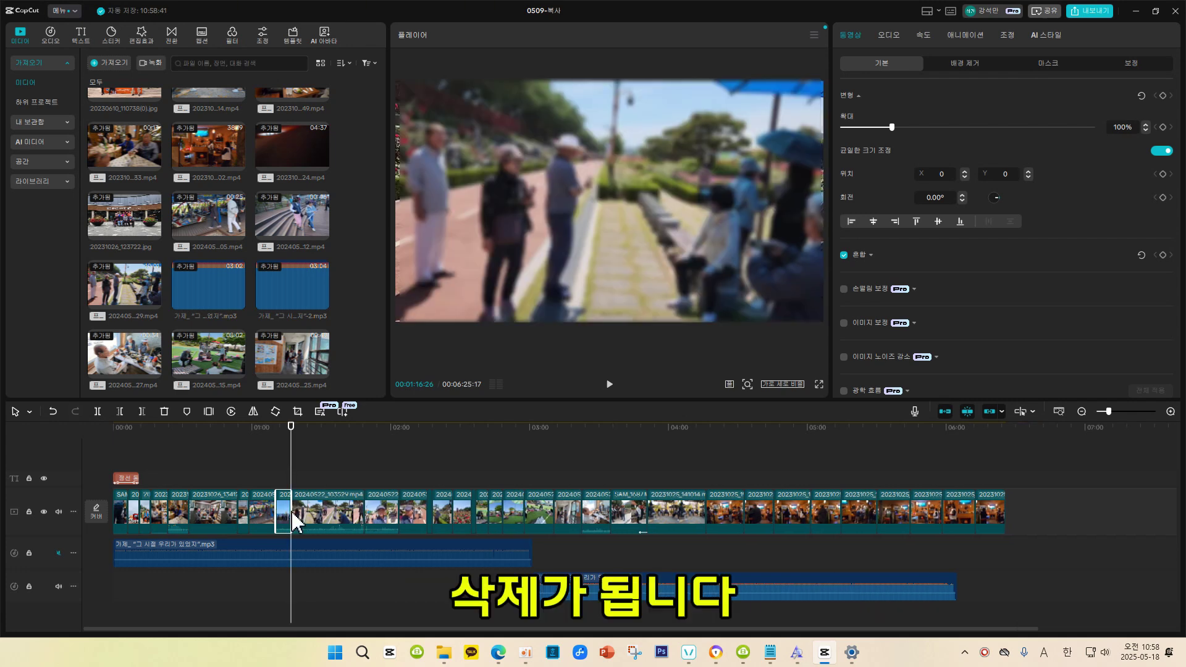
# Step: Replay the timeline from the end of the first minute through the shortened seaside clip to check the cuts
pyautogui.click(249, 444)
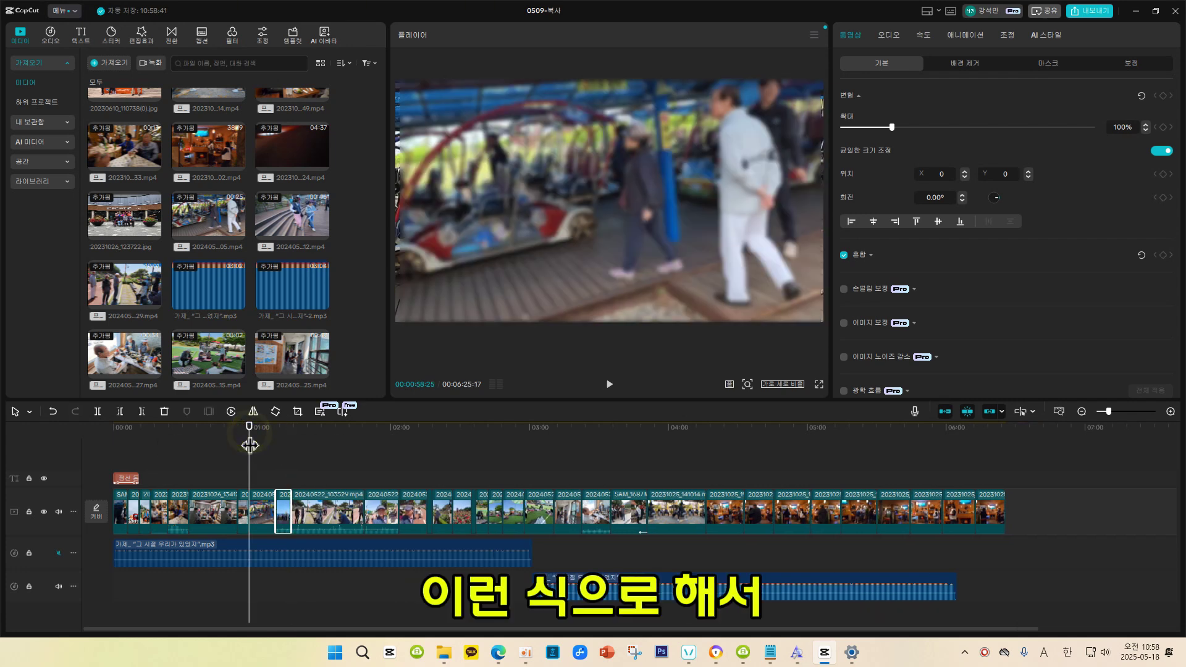
pyautogui.press('space')
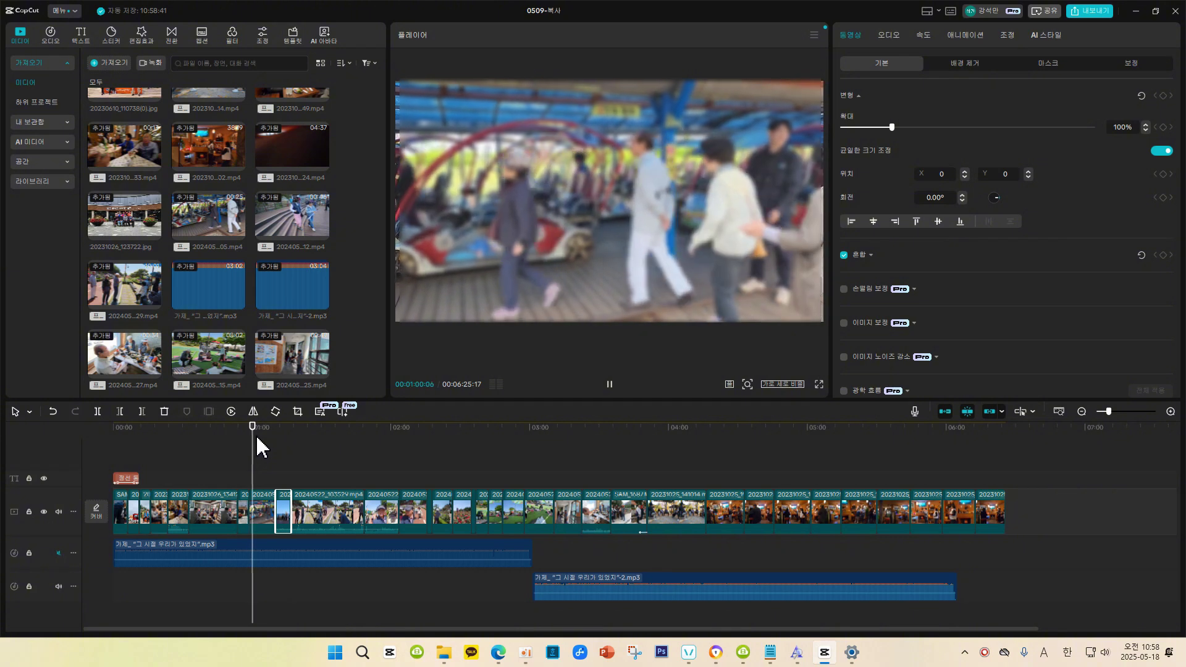
pyautogui.moveTo(254, 440); pyautogui.dragTo(275, 456)
pyautogui.press('space')
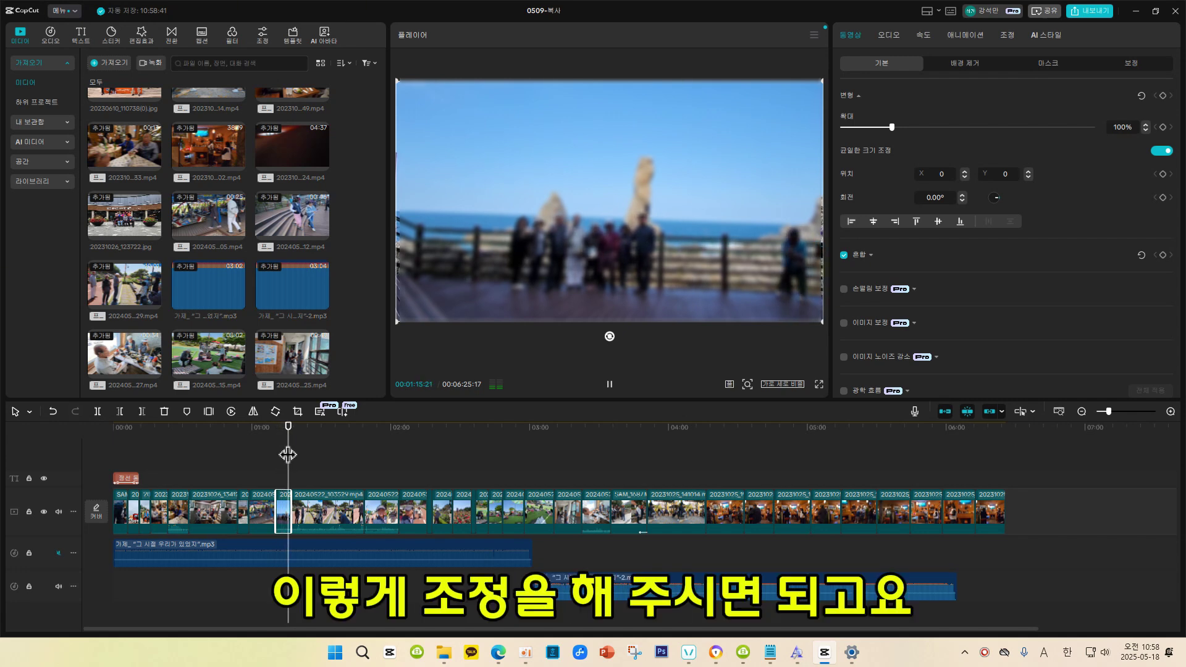
pyautogui.press('space')
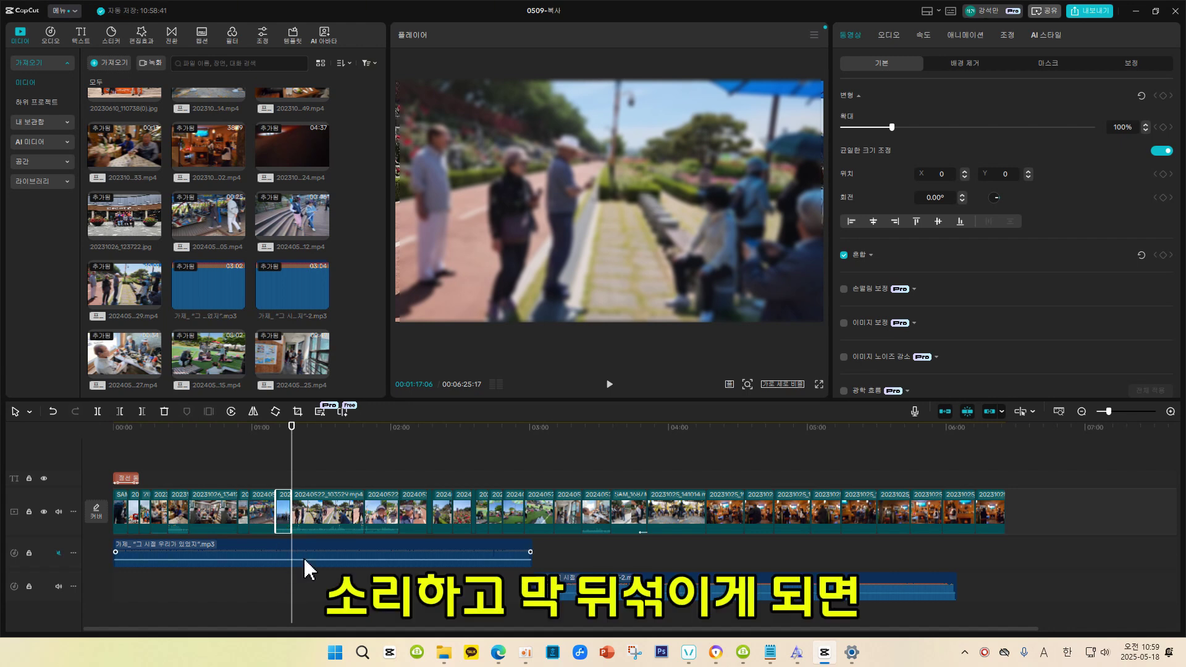
# Step: Silence the seaside clip's own sound by lowering its volume to -∞ dB
pyautogui.moveTo(283, 520)
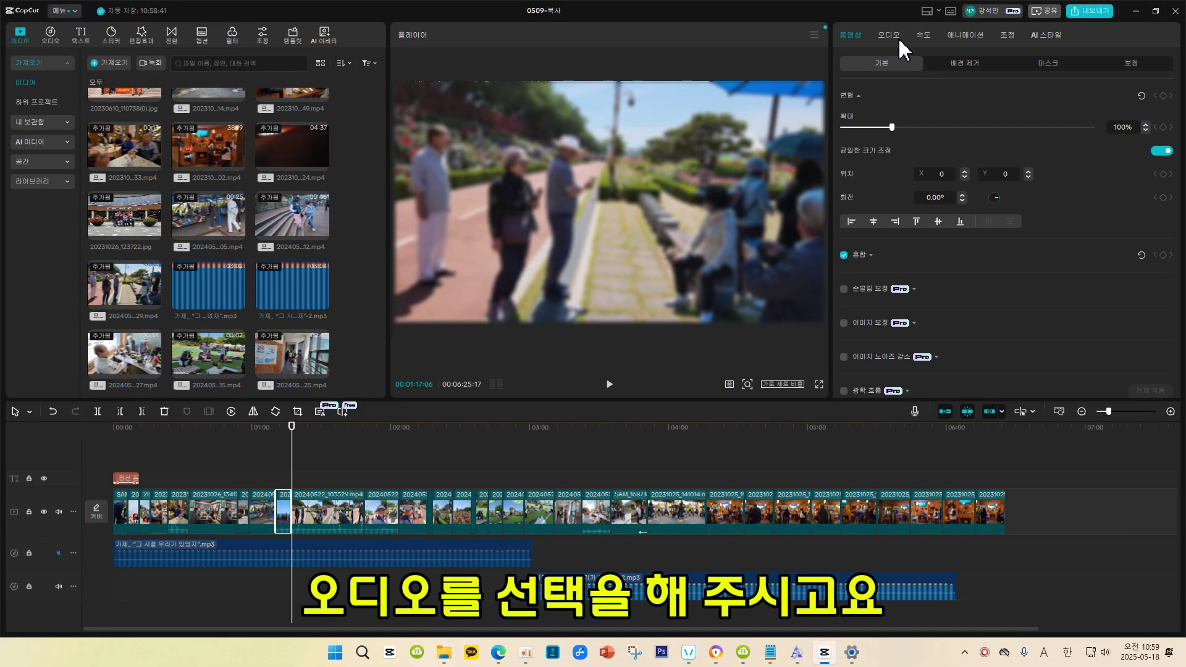
pyautogui.click(863, 11)
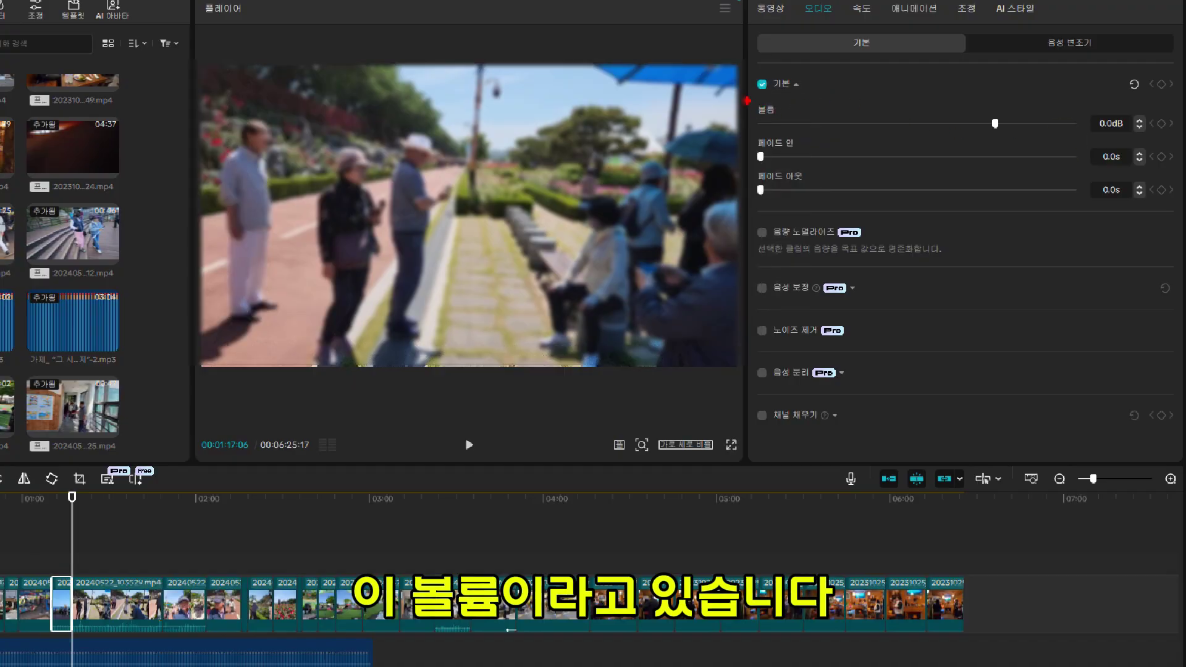
pyautogui.moveTo(748, 94)
pyautogui.mouseDown()
pyautogui.moveTo(966, 146)
pyautogui.moveTo(1182, 147)
pyautogui.mouseUp()
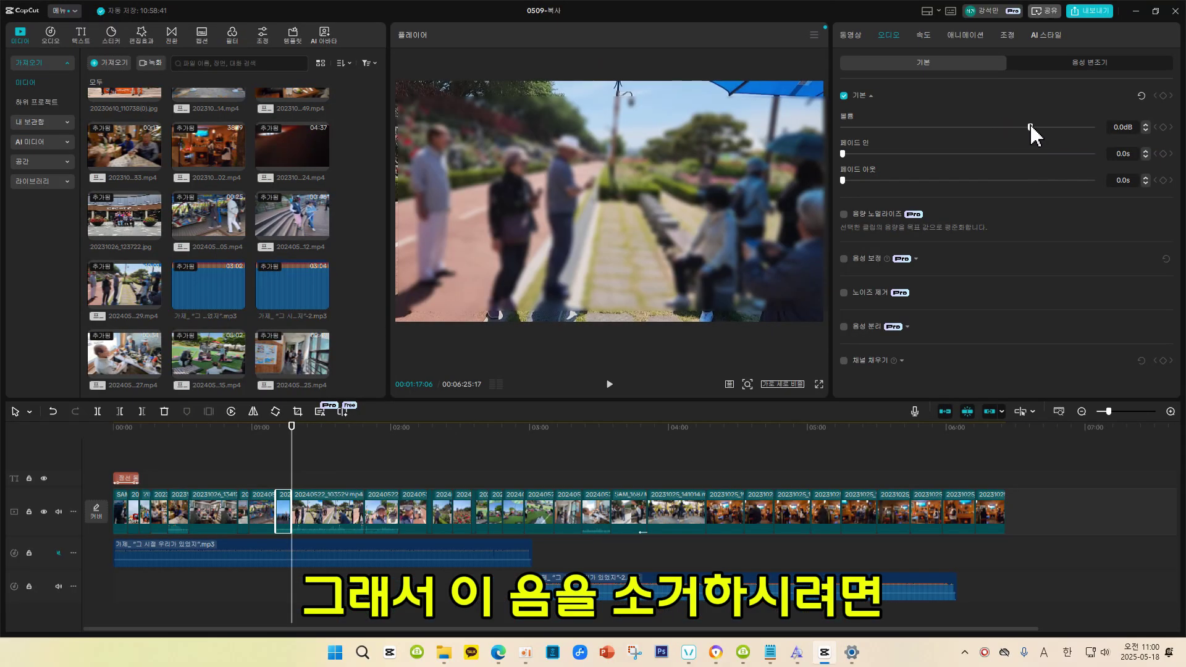
pyautogui.moveTo(1029, 125); pyautogui.dragTo(876, 124)
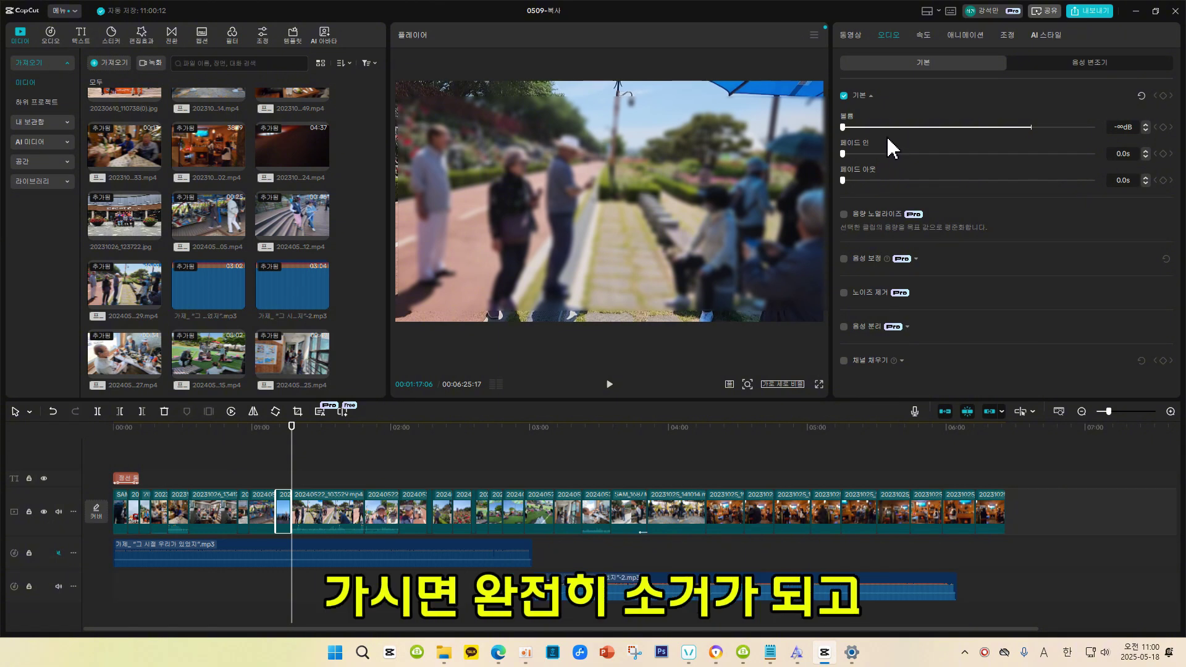
pyautogui.moveTo(842, 128); pyautogui.dragTo(872, 135)
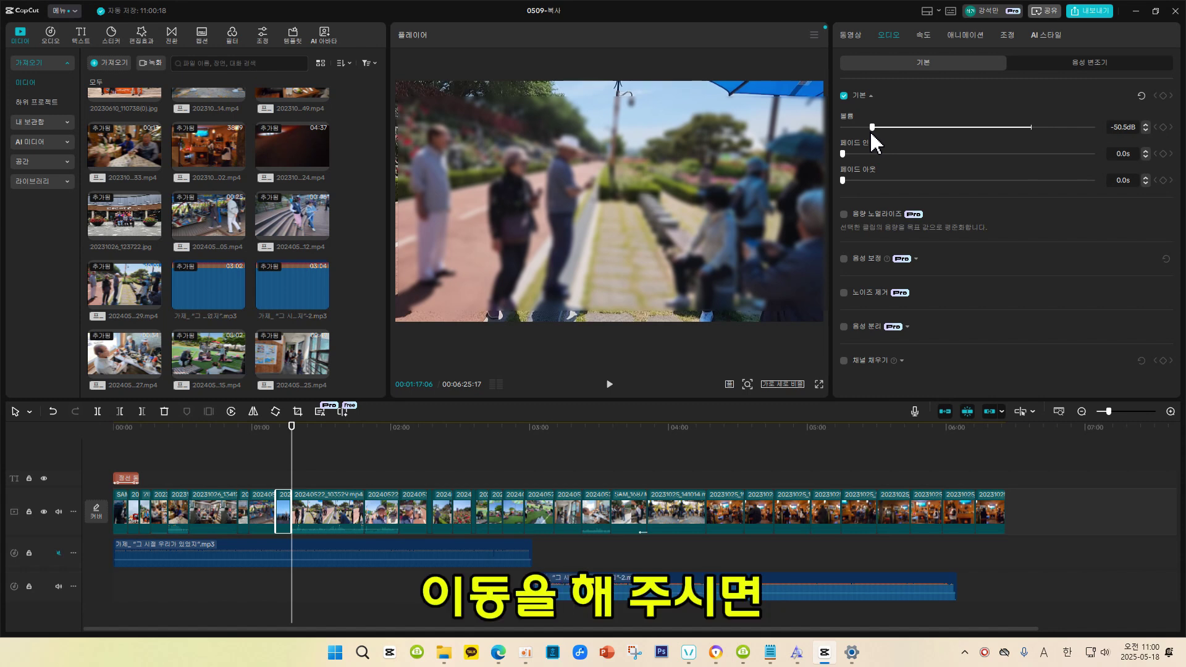
pyautogui.moveTo(872, 130); pyautogui.dragTo(830, 128)
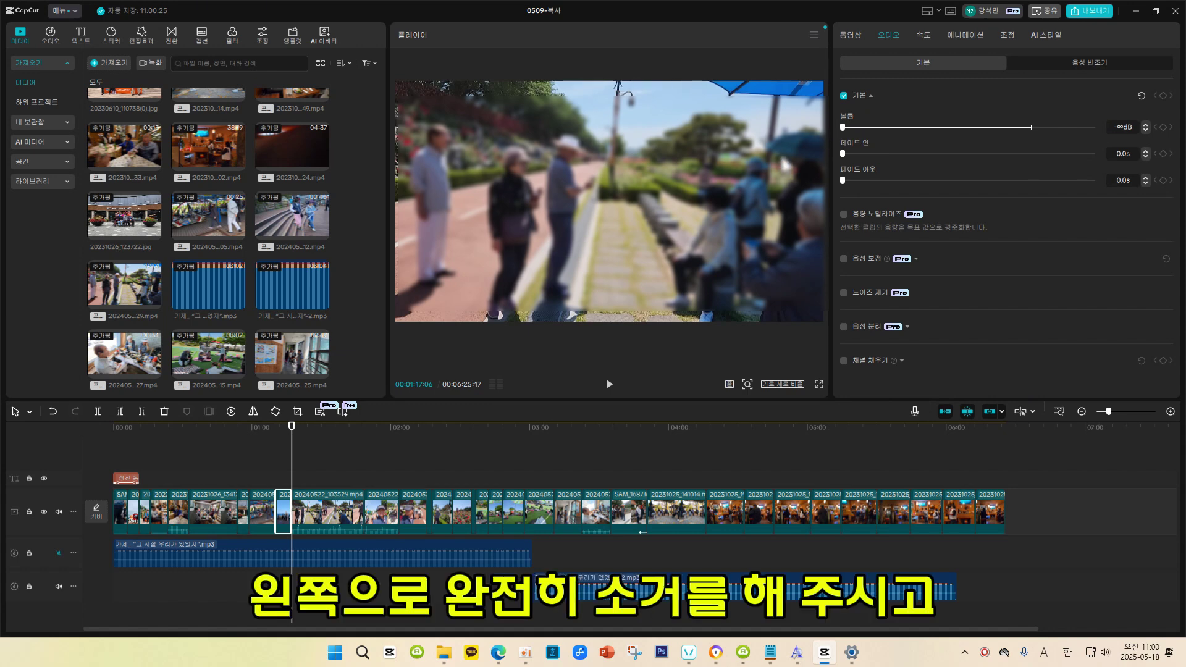
# Step: Listen to the start of the garden path clip 20240522_103529.mp4 and lower its volume to -∞ dB
pyautogui.click(316, 450)
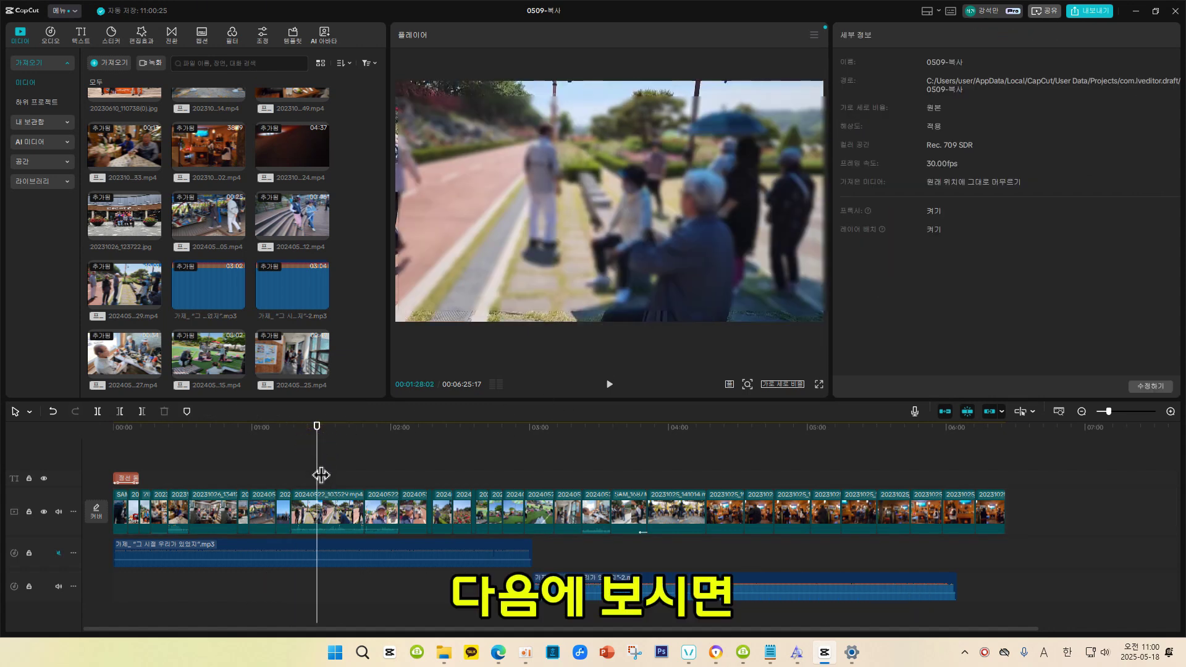
pyautogui.moveTo(321, 474); pyautogui.dragTo(294, 469)
pyautogui.press('space')
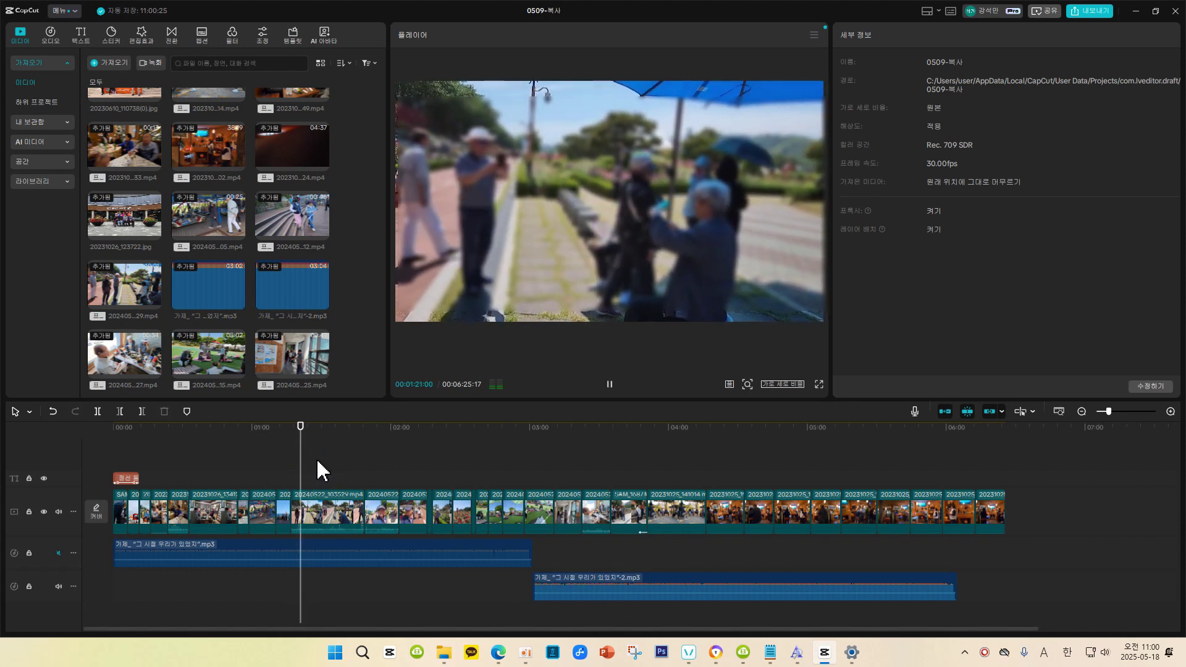
pyautogui.press('space')
pyautogui.click(334, 510)
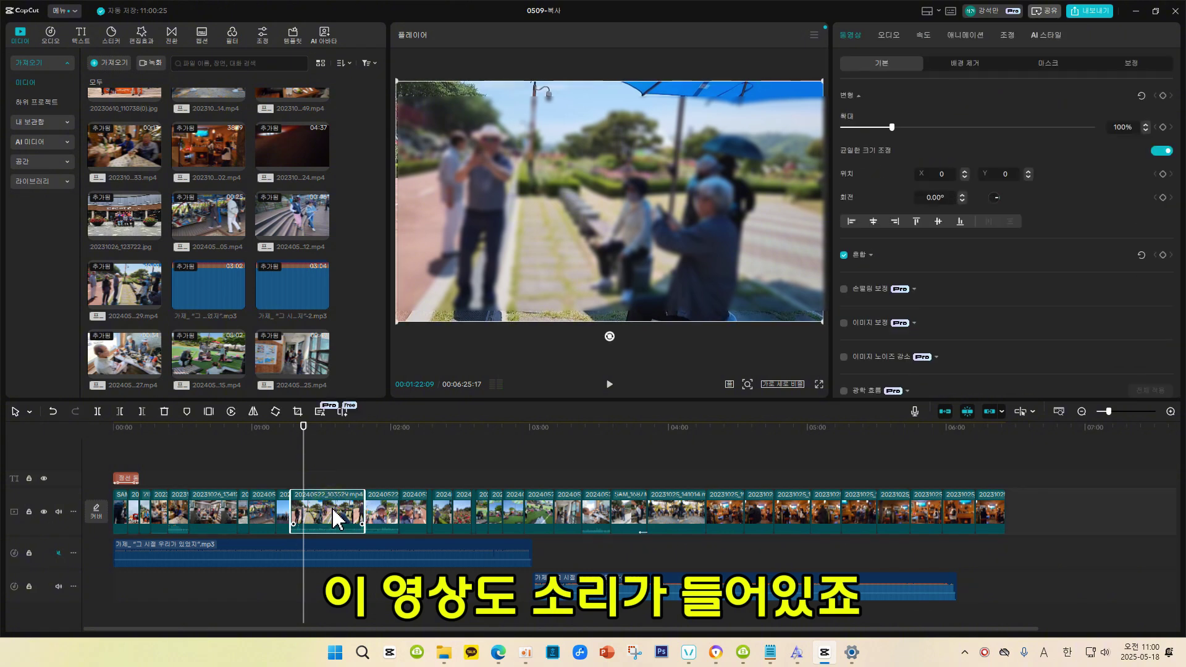
pyautogui.click(892, 36)
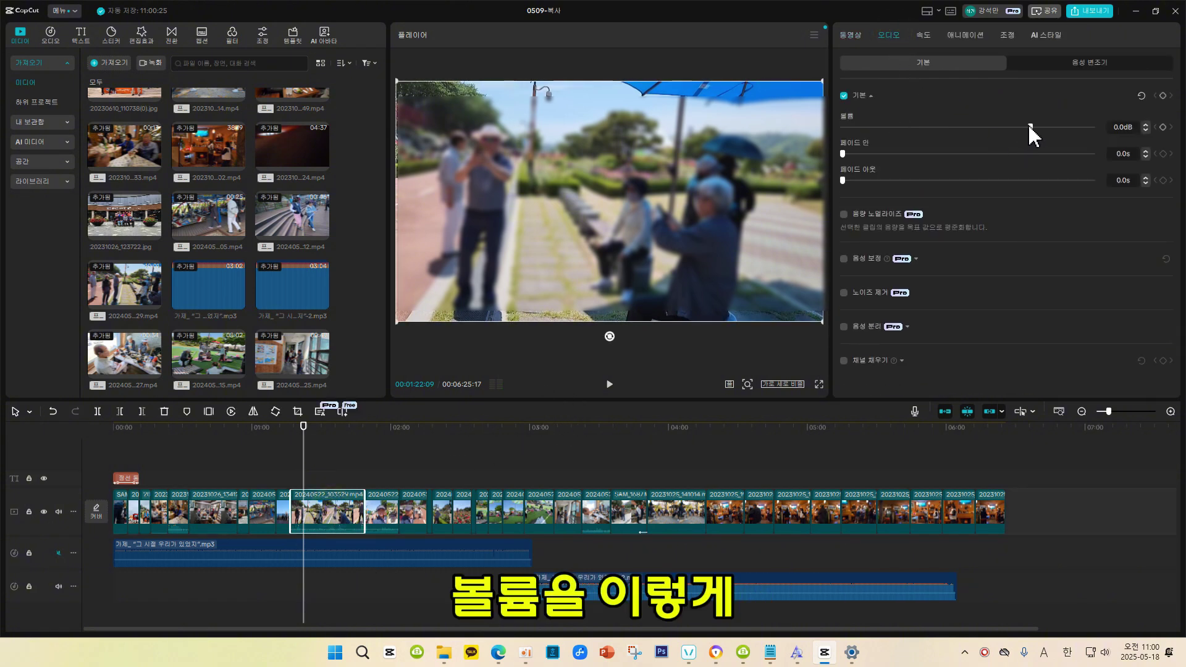
pyautogui.moveTo(1028, 126); pyautogui.dragTo(830, 135)
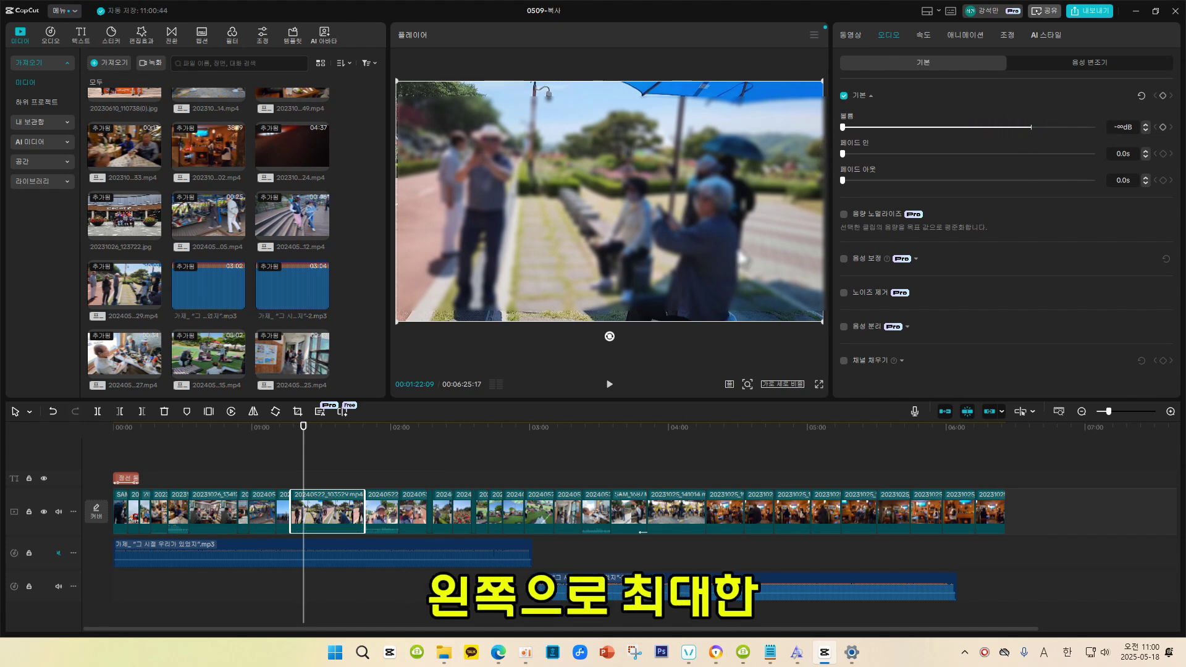
# Step: Play the garden path clip from its start and split it at 00:01:32:11
pyautogui.click(290, 458)
pyautogui.press('space')
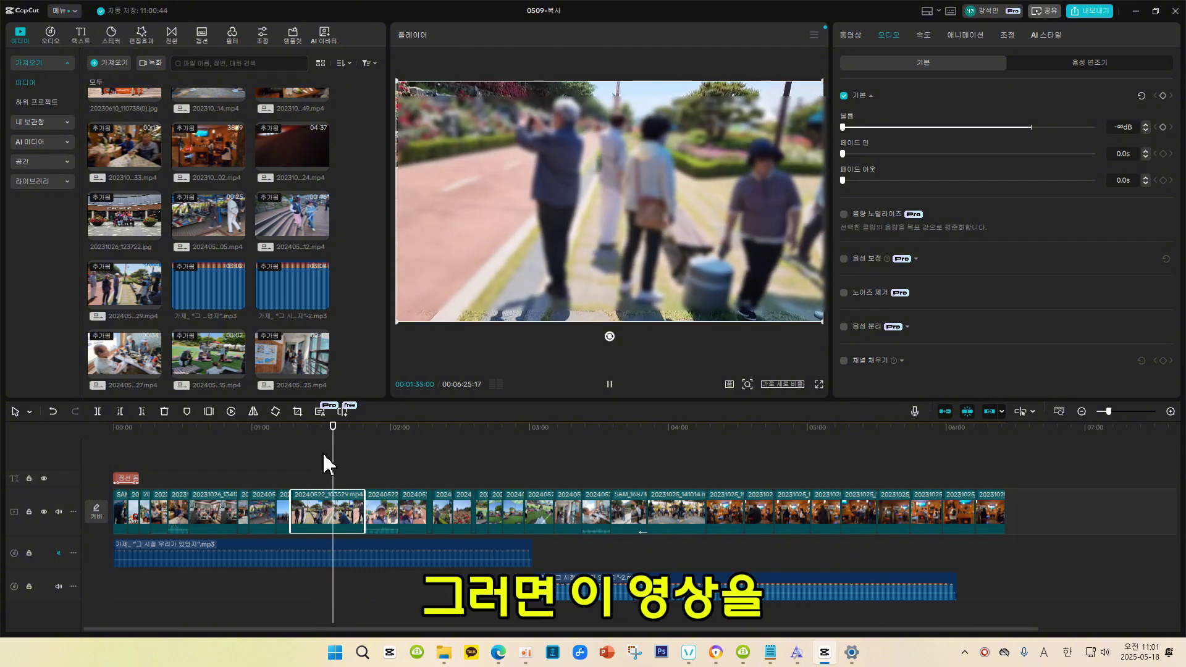
pyautogui.moveTo(333, 450); pyautogui.dragTo(327, 475)
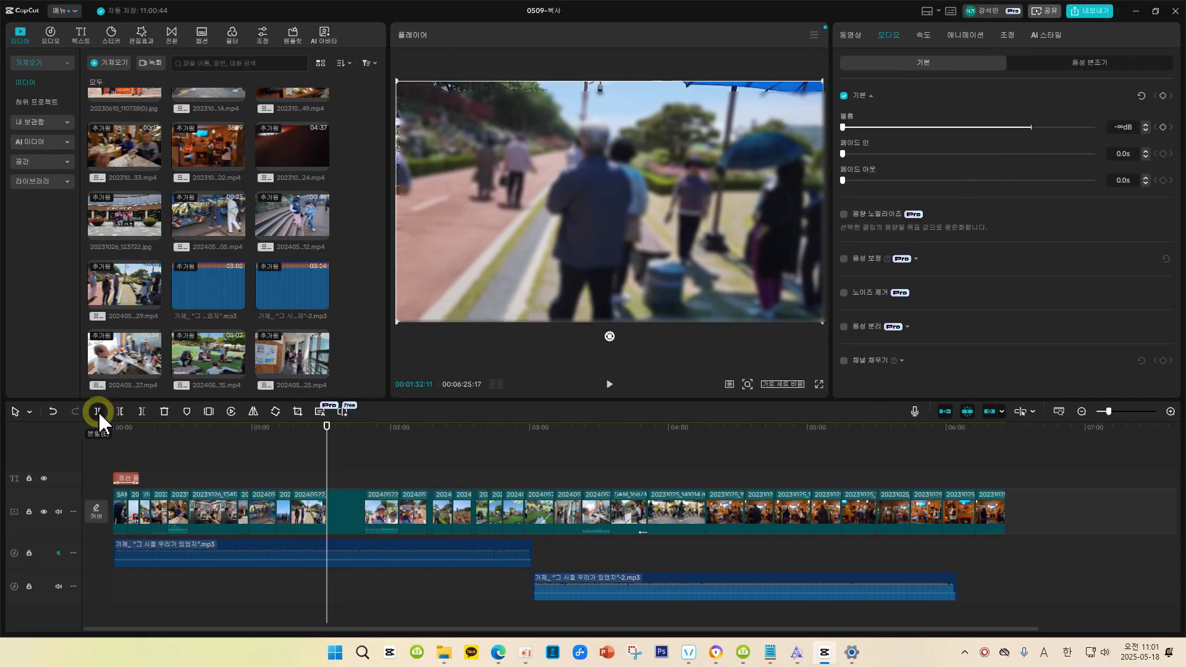
pyautogui.click(99, 410)
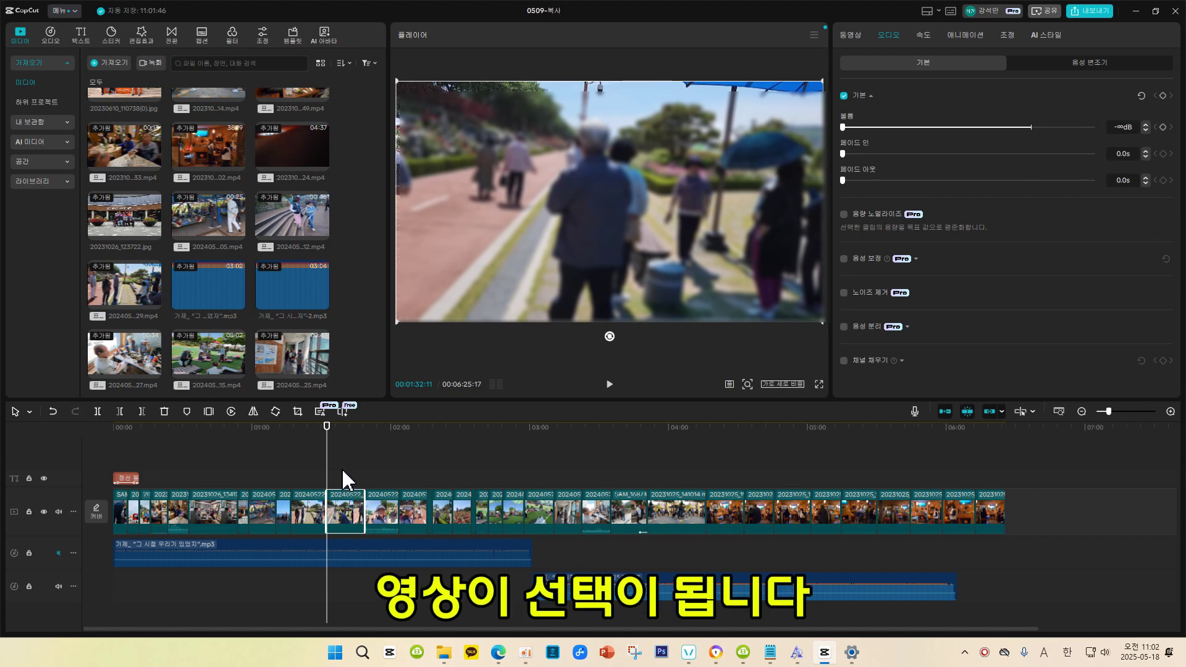
# Step: Cut away the start of the garden path clip's second piece up to 00:01:40:16 and replay the first piece
pyautogui.press('space')
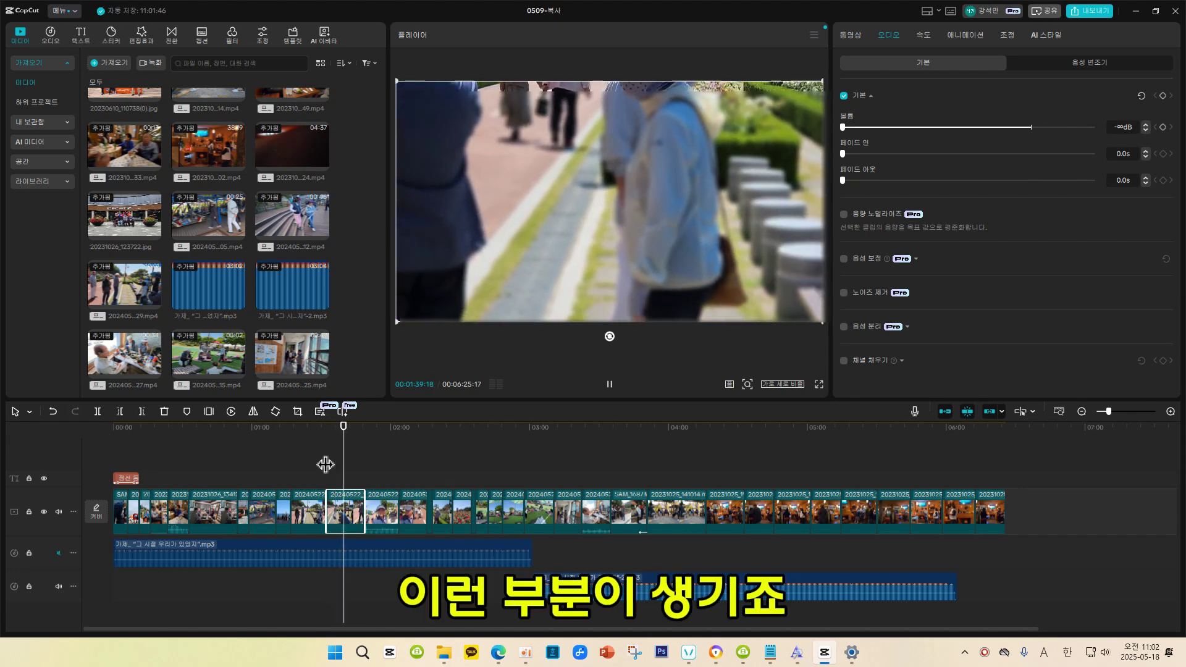
pyautogui.press('space')
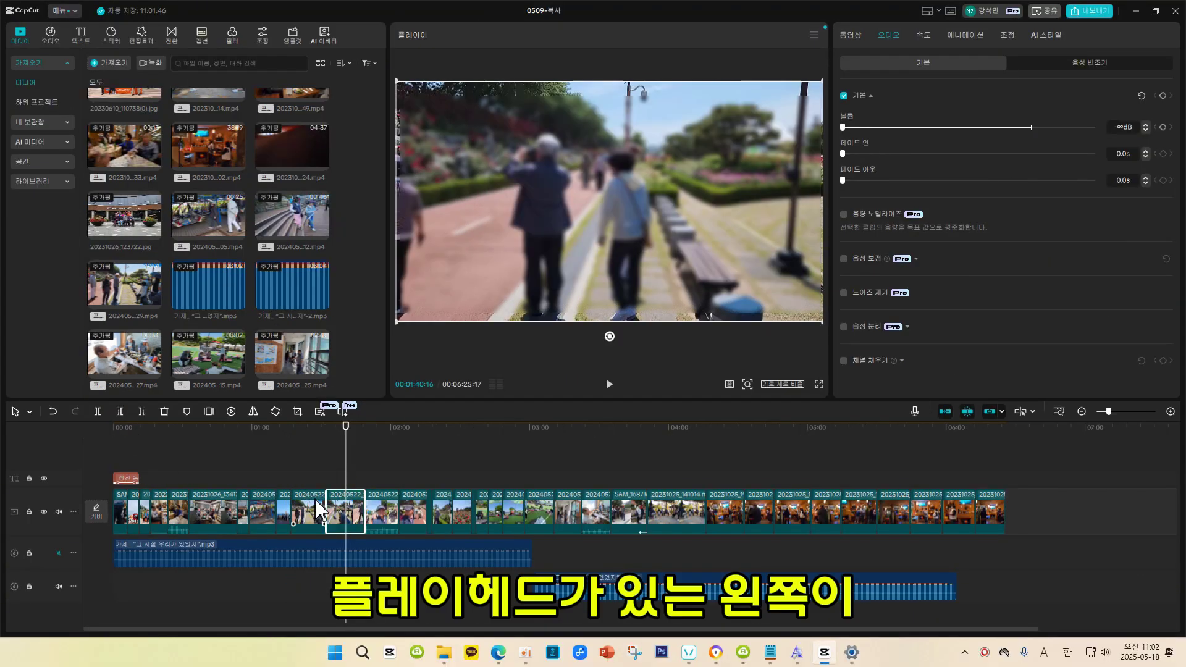
pyautogui.click(119, 411)
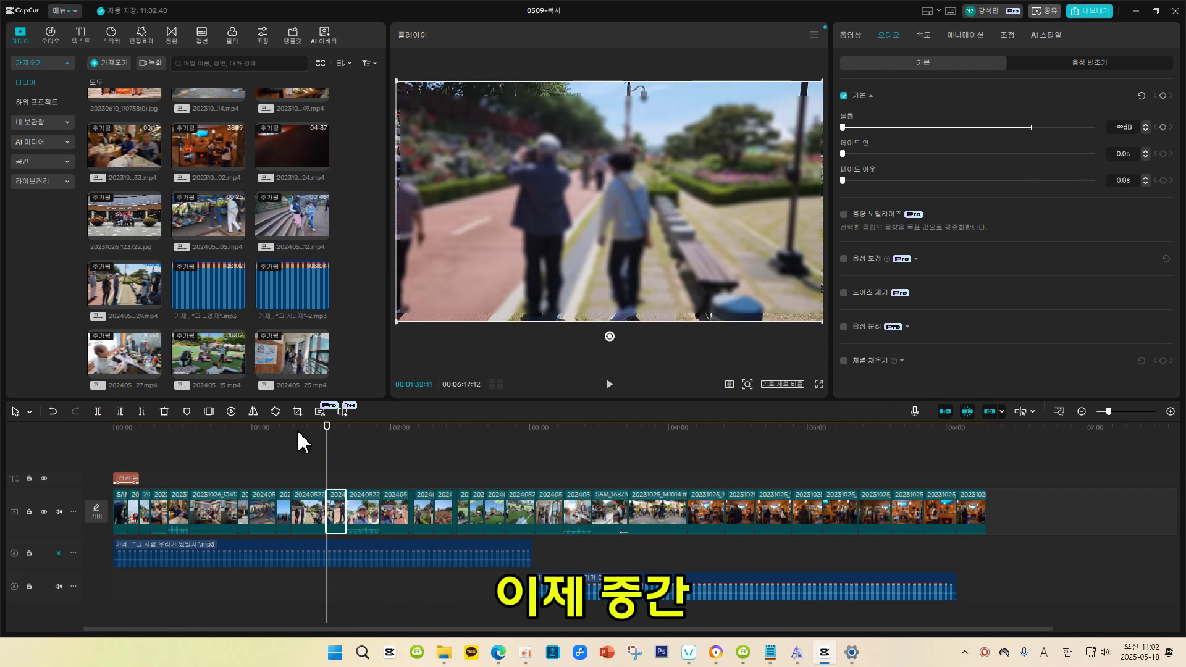
pyautogui.click(301, 430)
pyautogui.press('space')
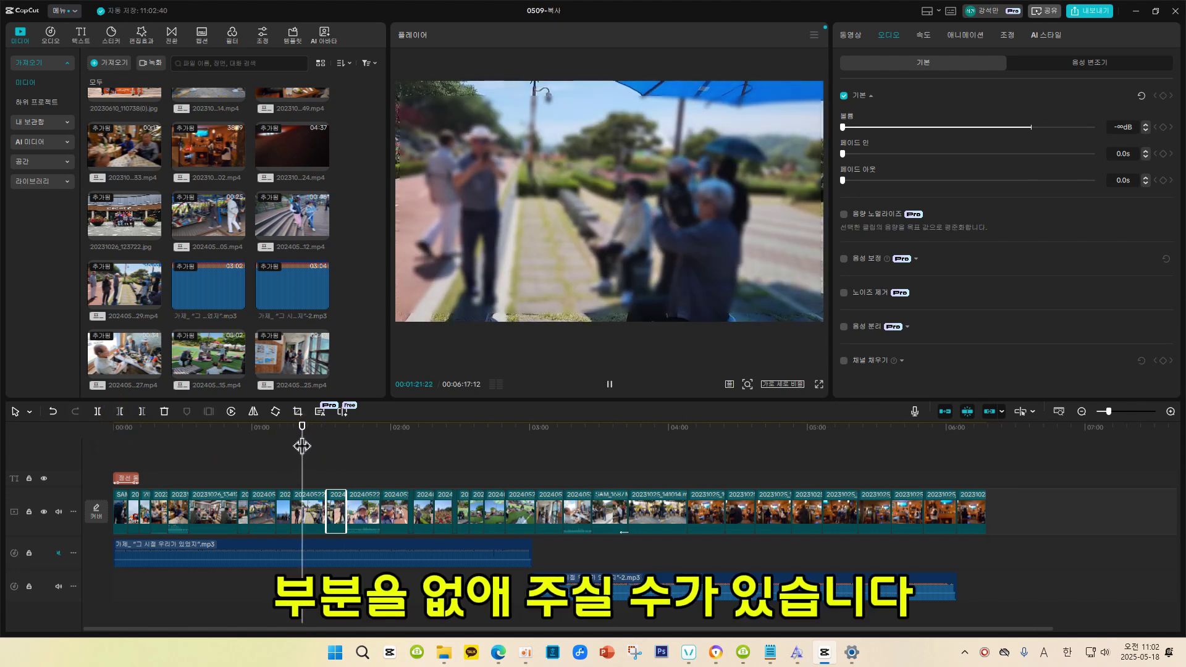
# Step: Play the walking selfie clip after the garden path pieces and trim off its end after 00:01:47:27
pyautogui.click(357, 455)
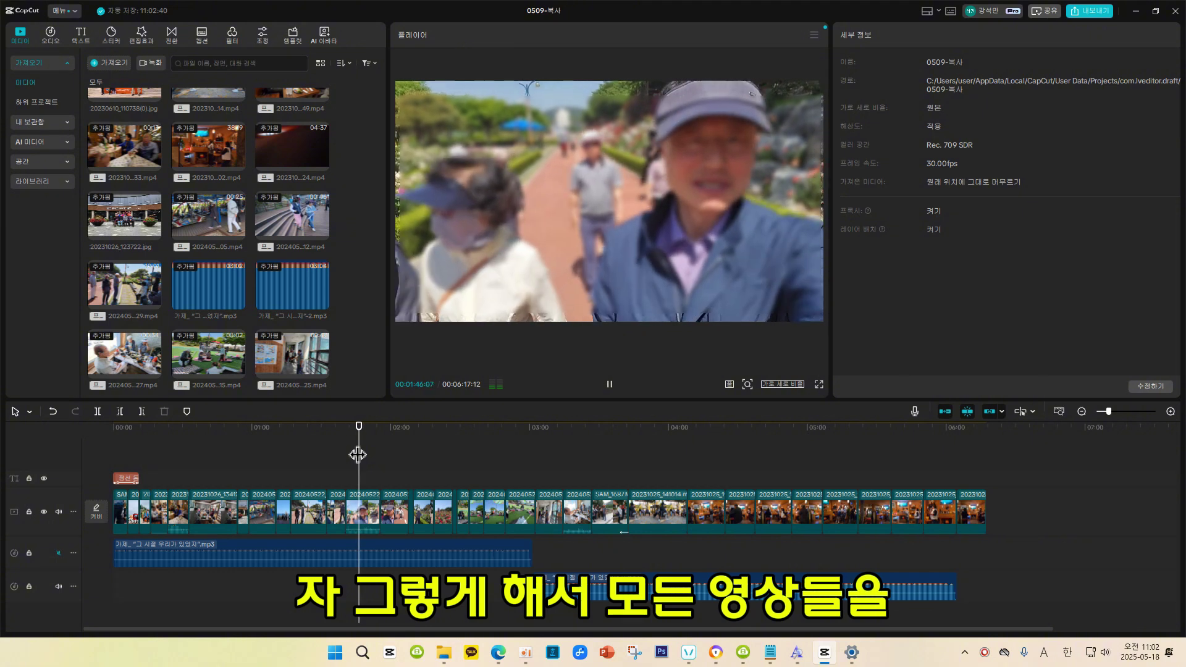
pyautogui.click(371, 494)
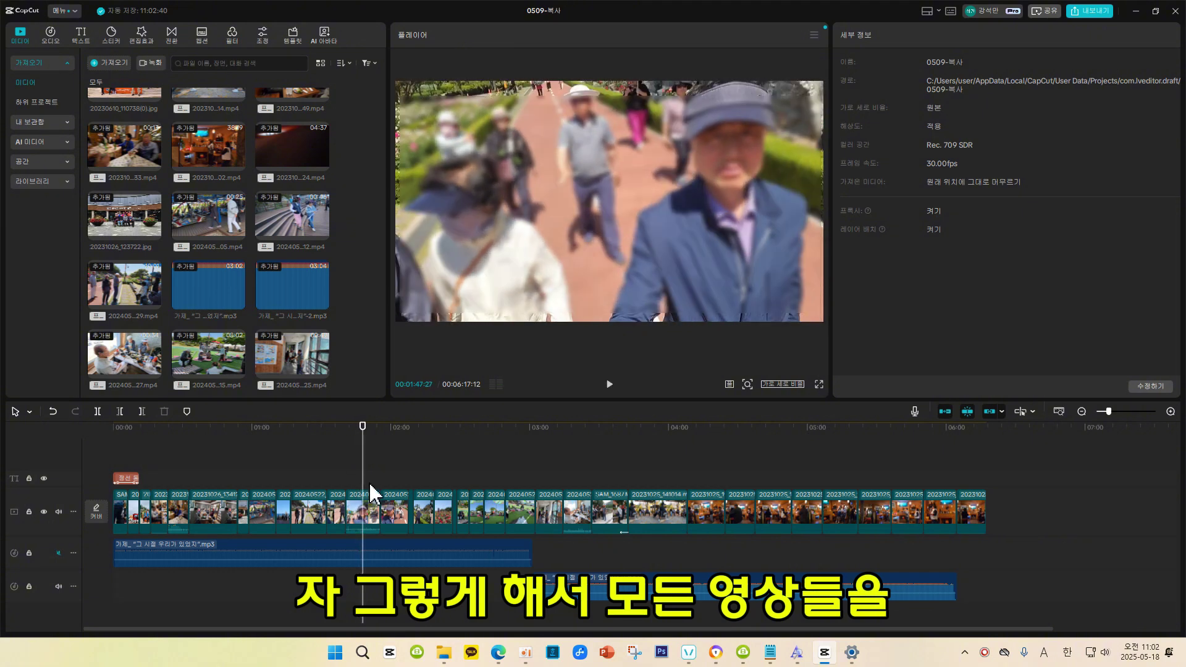
pyautogui.click(341, 502)
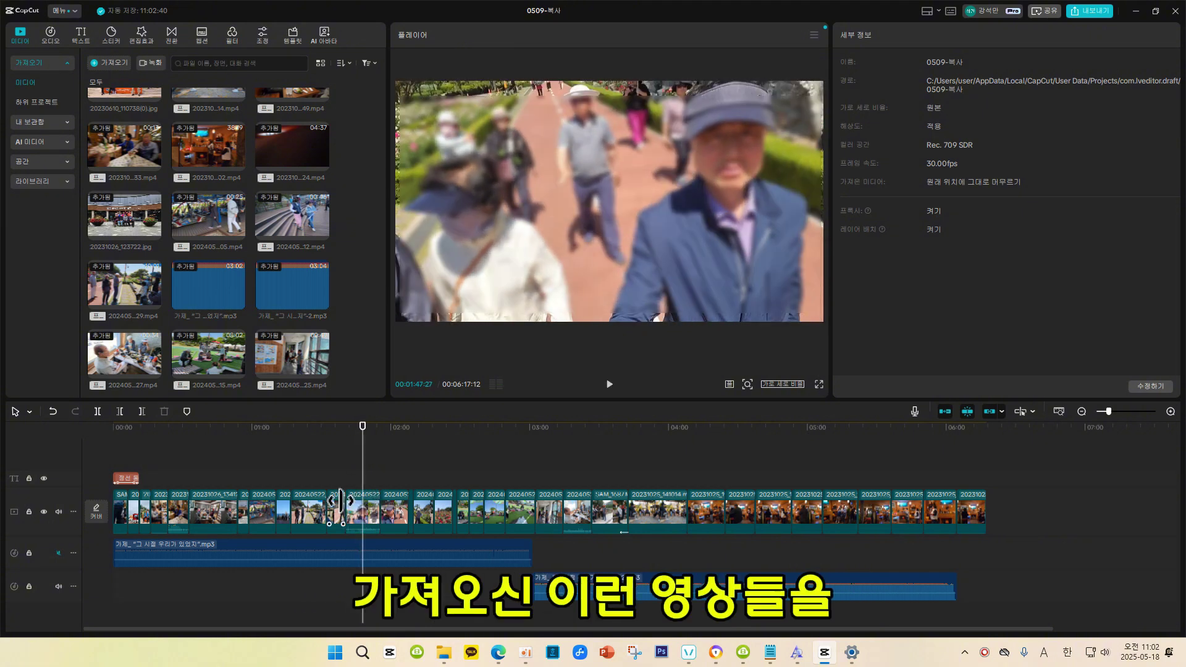
pyautogui.click(373, 513)
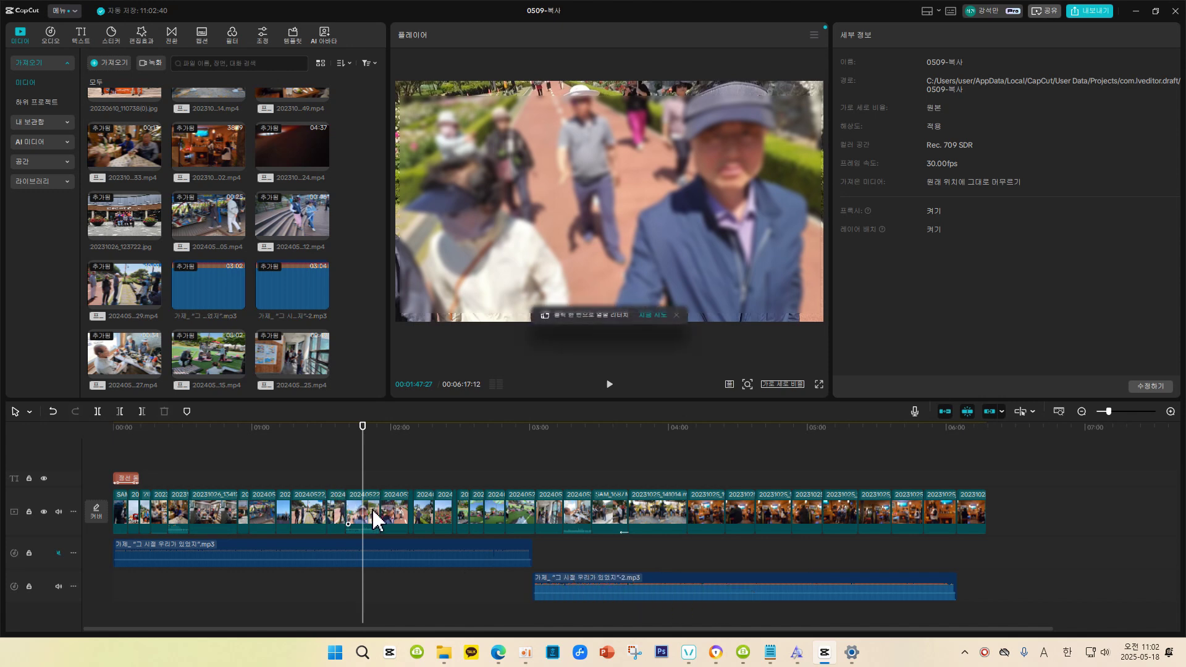
pyautogui.click(364, 510)
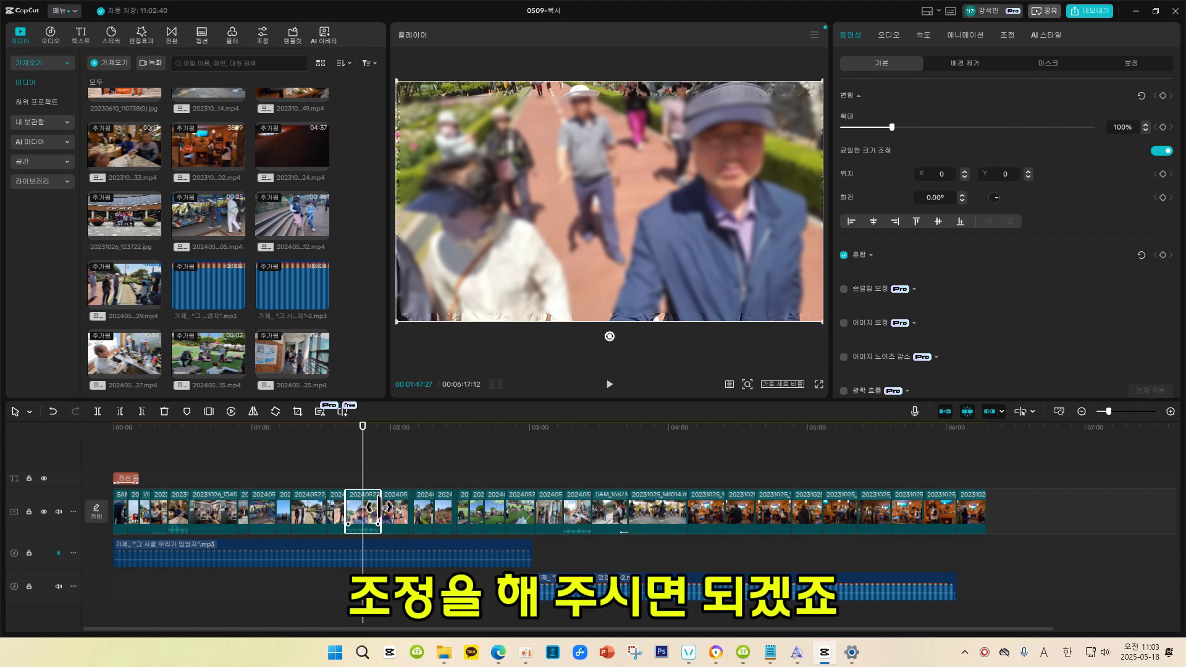
pyautogui.moveTo(378, 507); pyautogui.dragTo(364, 509)
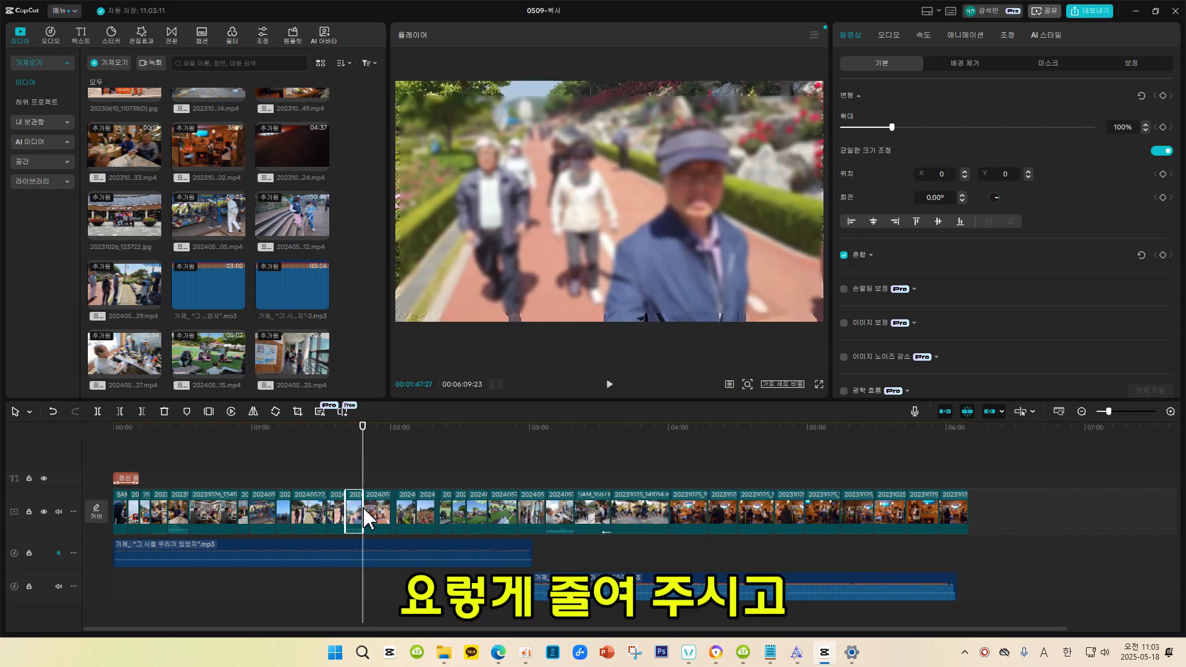
# Step: Select the clip following the walking selfie clip and skim through it to its end at 00:02:00:03
pyautogui.click(378, 509)
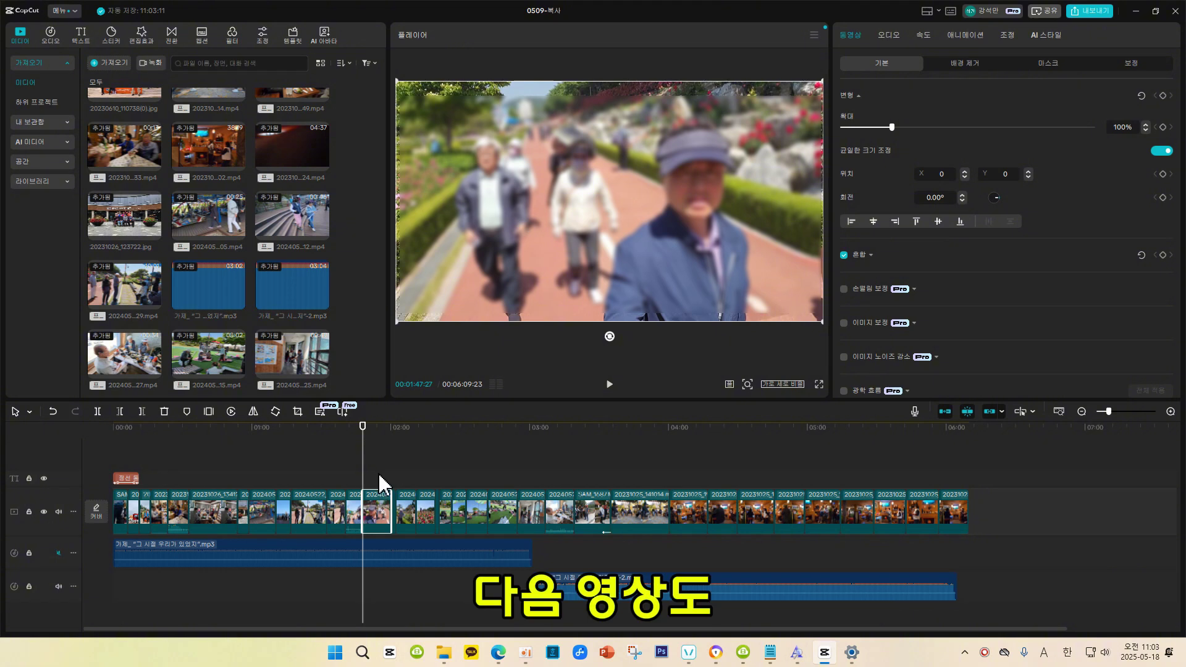
pyautogui.moveTo(361, 457); pyautogui.dragTo(390, 468)
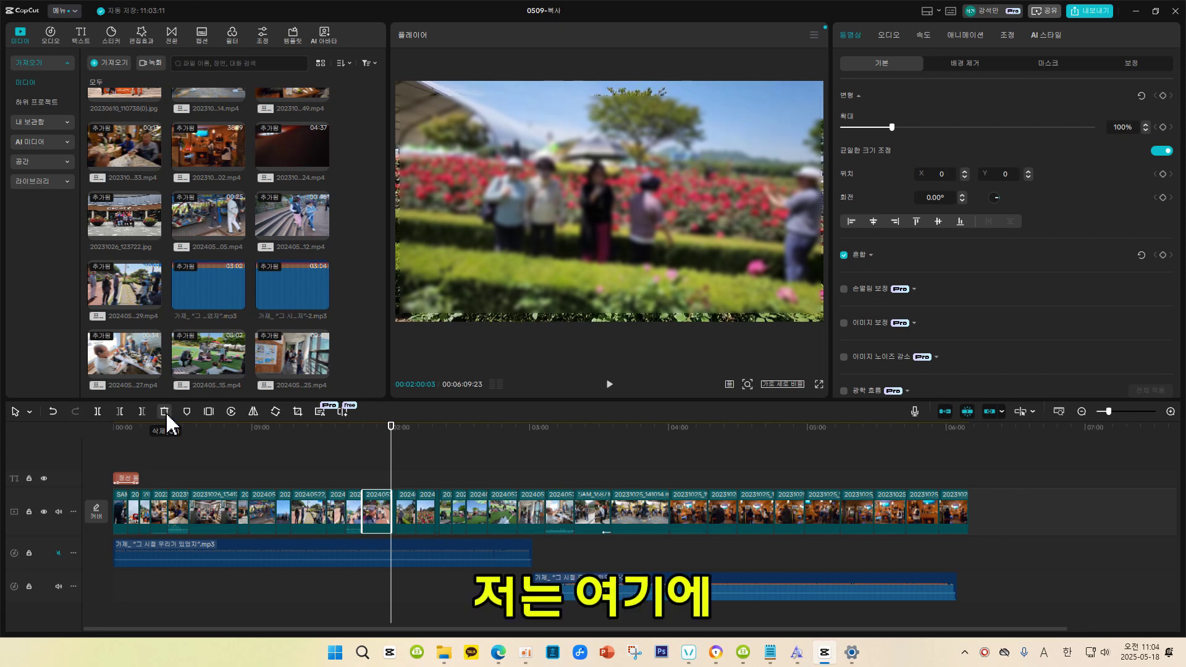
# Step: Delete the selected clip just before the 2:00 playhead, and lengthen the clip under the playhead by extending its end
pyautogui.click(164, 411)
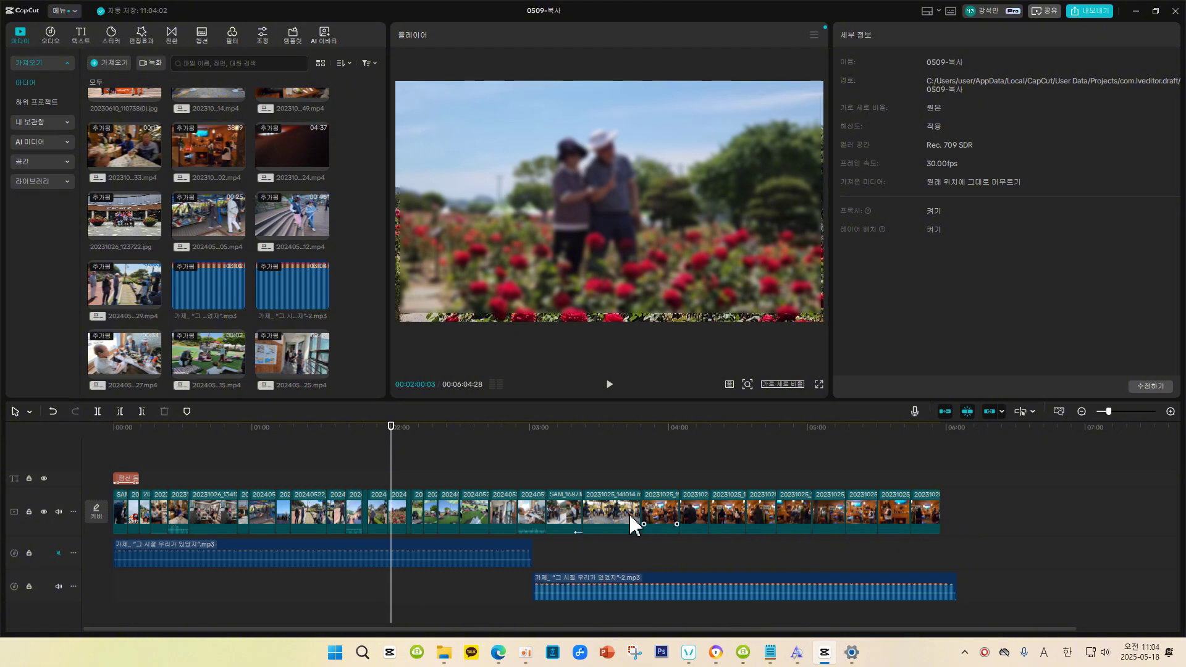
pyautogui.click(400, 508)
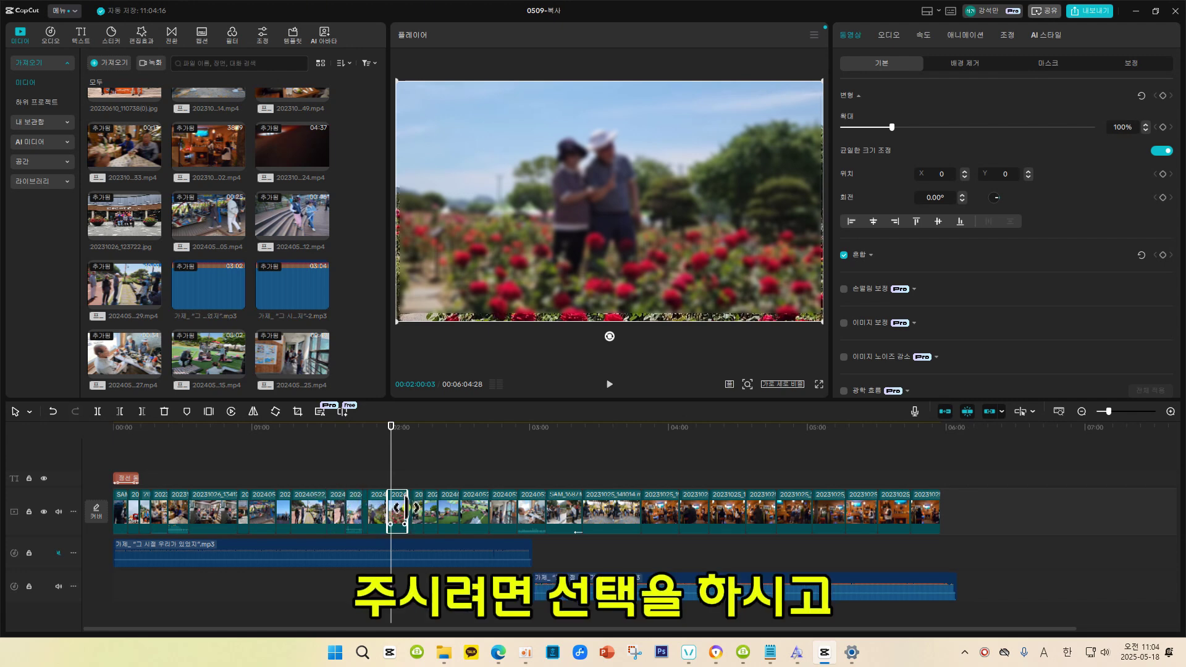
pyautogui.moveTo(406, 508); pyautogui.dragTo(418, 508)
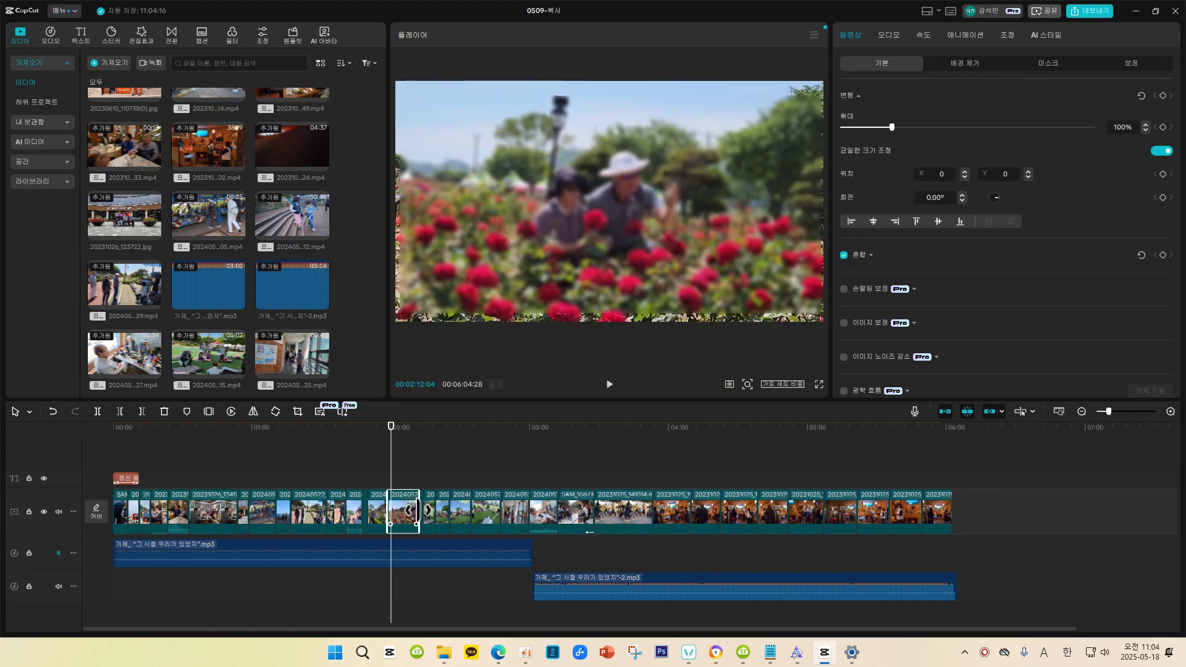
pyautogui.moveTo(417, 509); pyautogui.dragTo(417, 508)
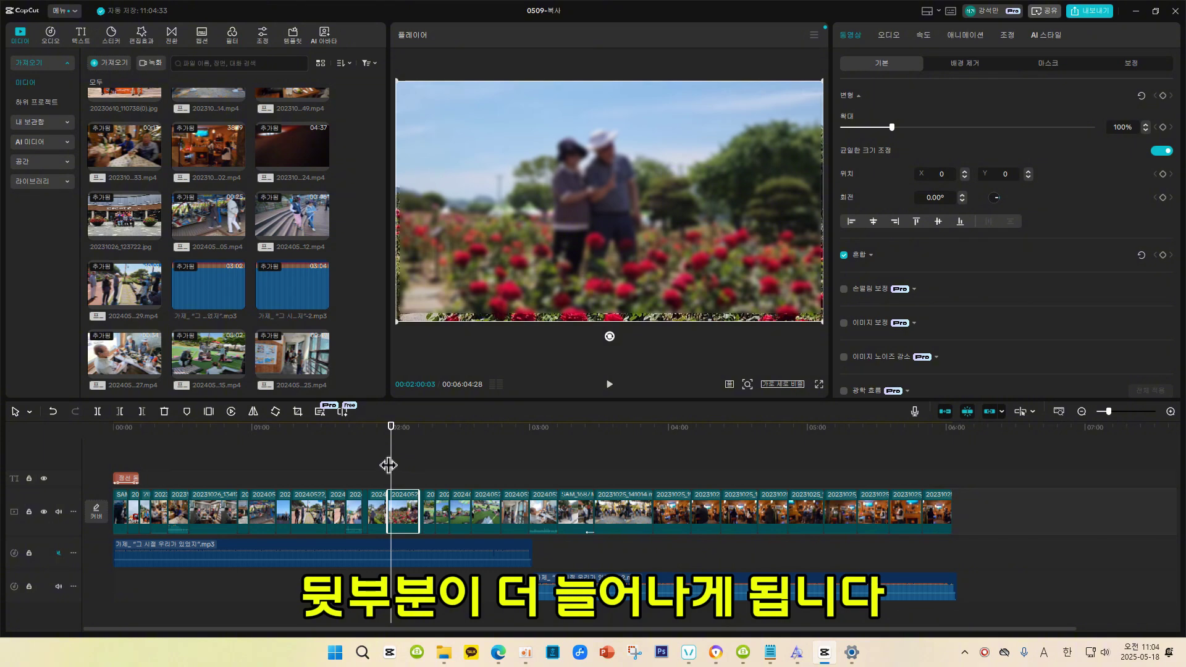
# Step: Check the end of the video track, and place the playhead at the end of the opening title, at 00:00:11:12
pyautogui.moveTo(389, 451); pyautogui.dragTo(393, 476)
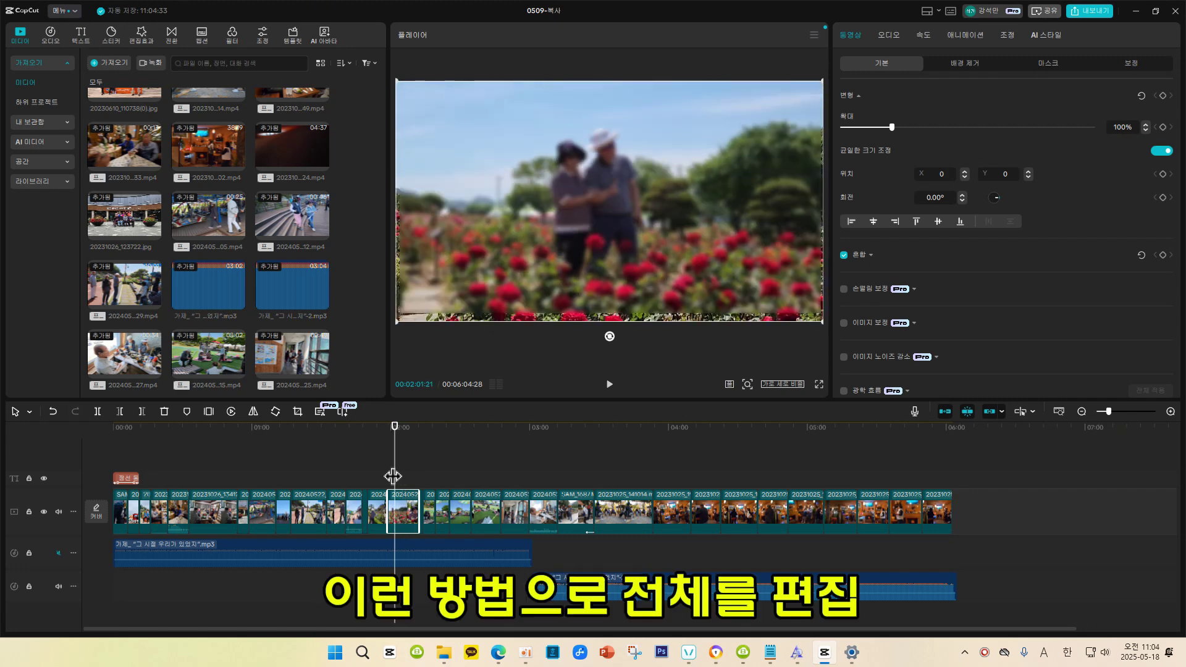
pyautogui.click(952, 432)
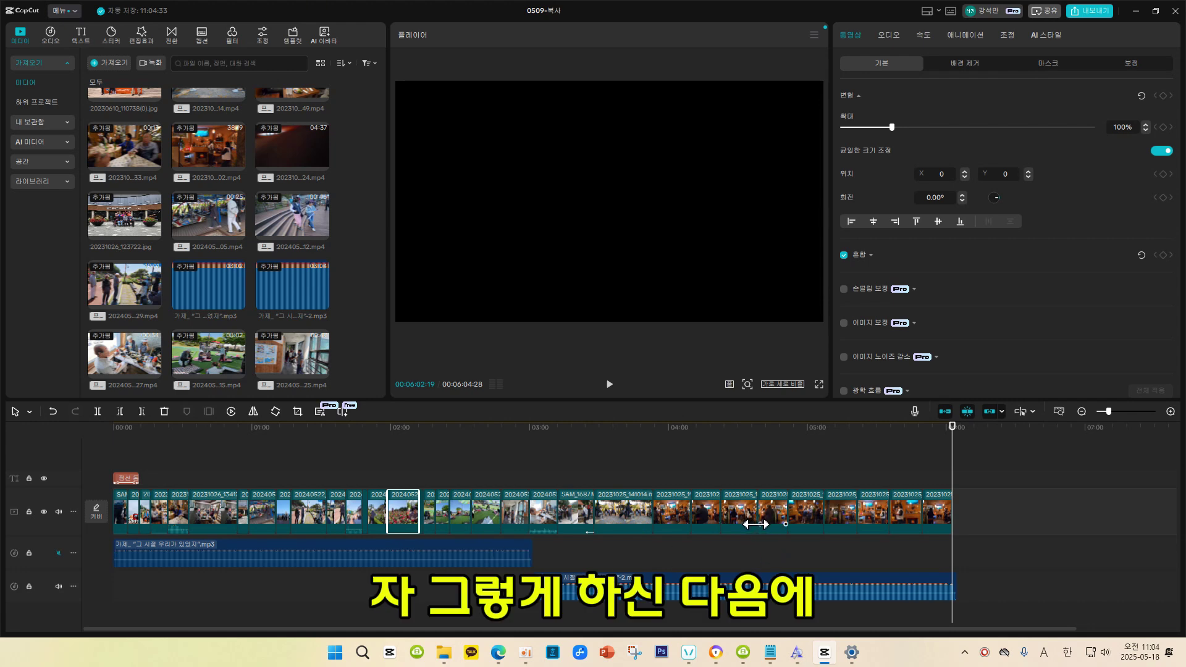
pyautogui.click(149, 427)
pyautogui.moveTo(149, 440); pyautogui.dragTo(141, 441)
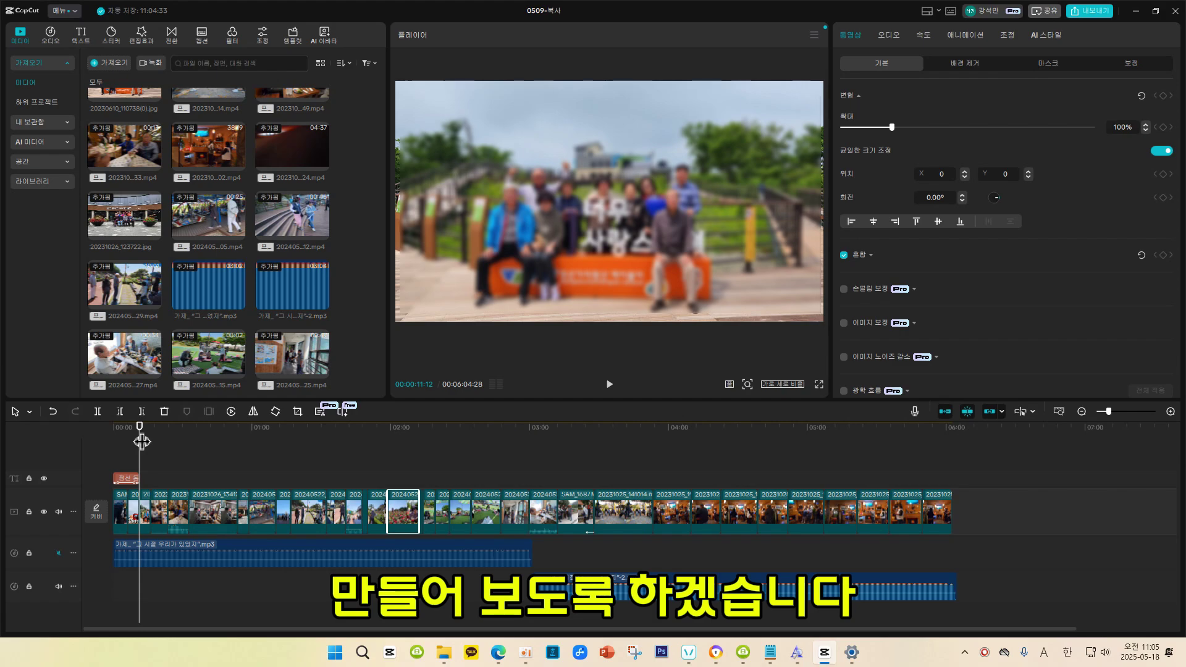
# Step: Switch to the Suno song page in the browser, copy the four [Intro] lyric lines, and return to CapCut
pyautogui.click(498, 652)
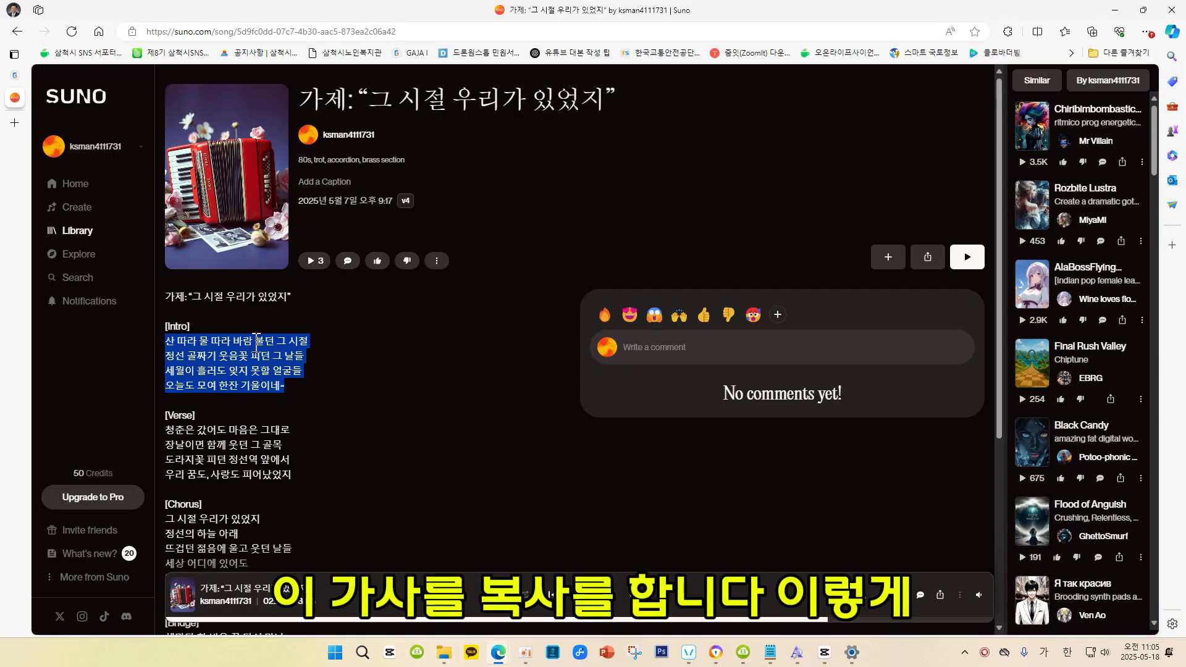
pyautogui.click(209, 352)
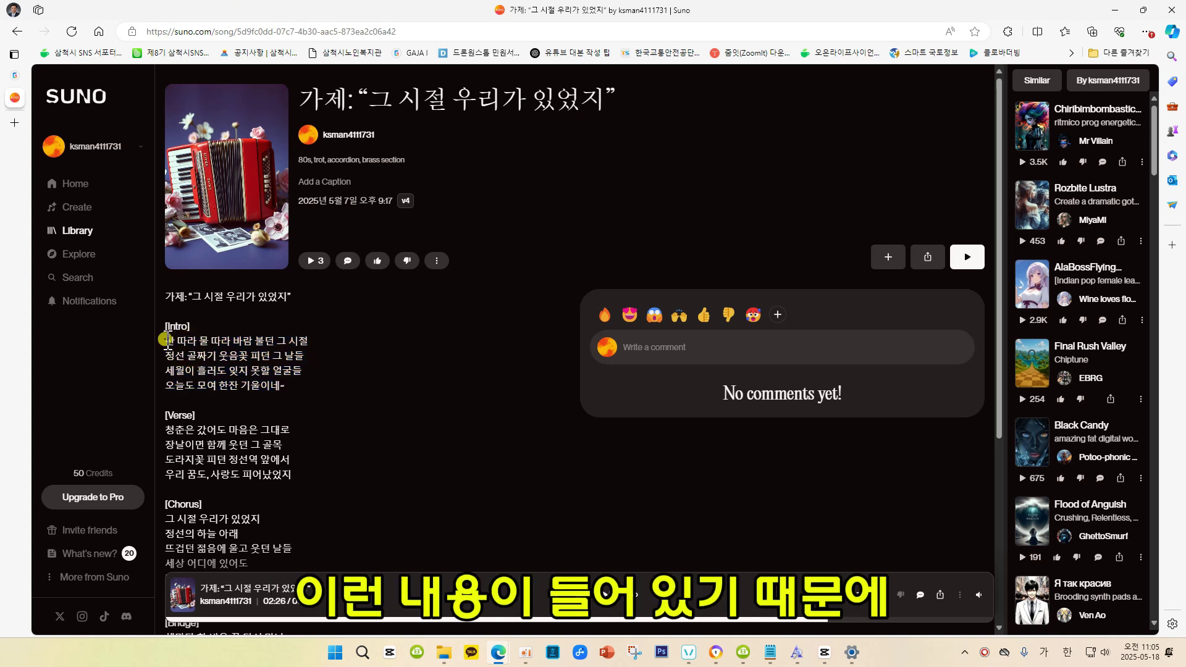
pyautogui.moveTo(165, 341); pyautogui.dragTo(285, 394)
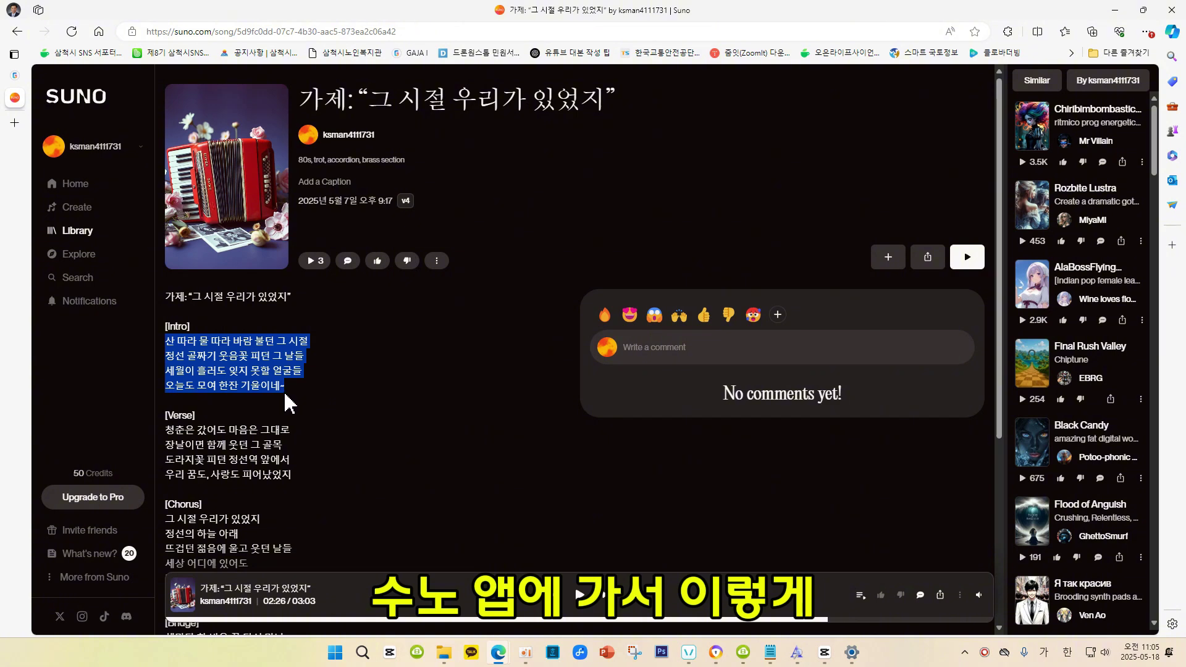
pyautogui.rightClick(229, 345)
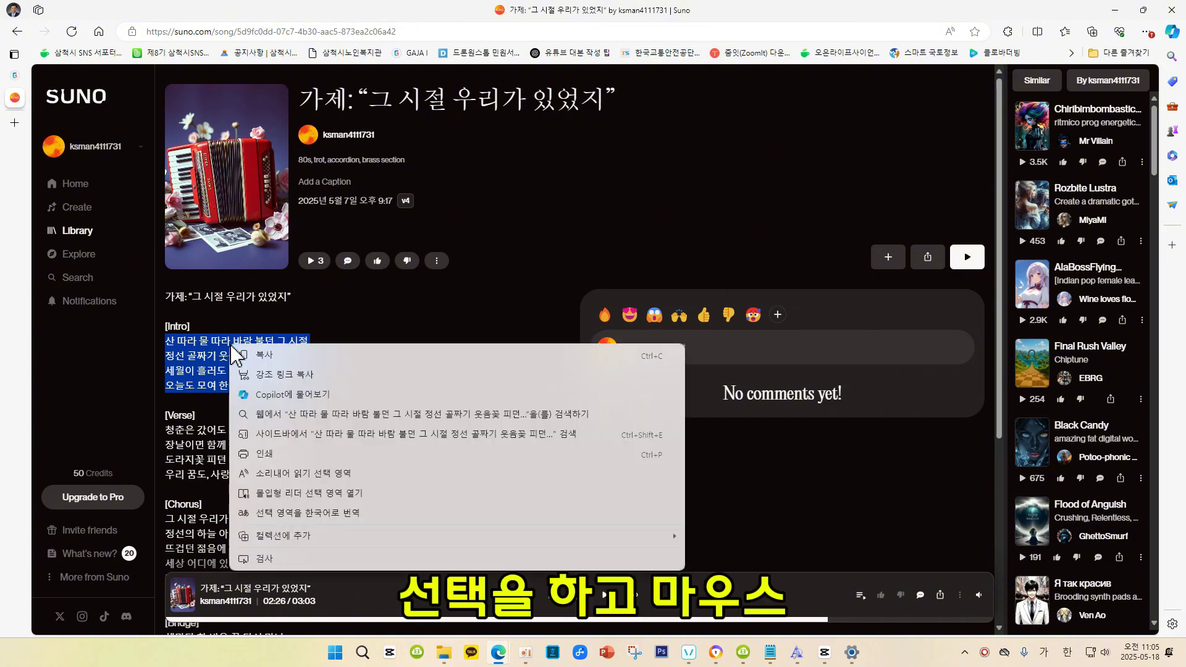
pyautogui.click(269, 357)
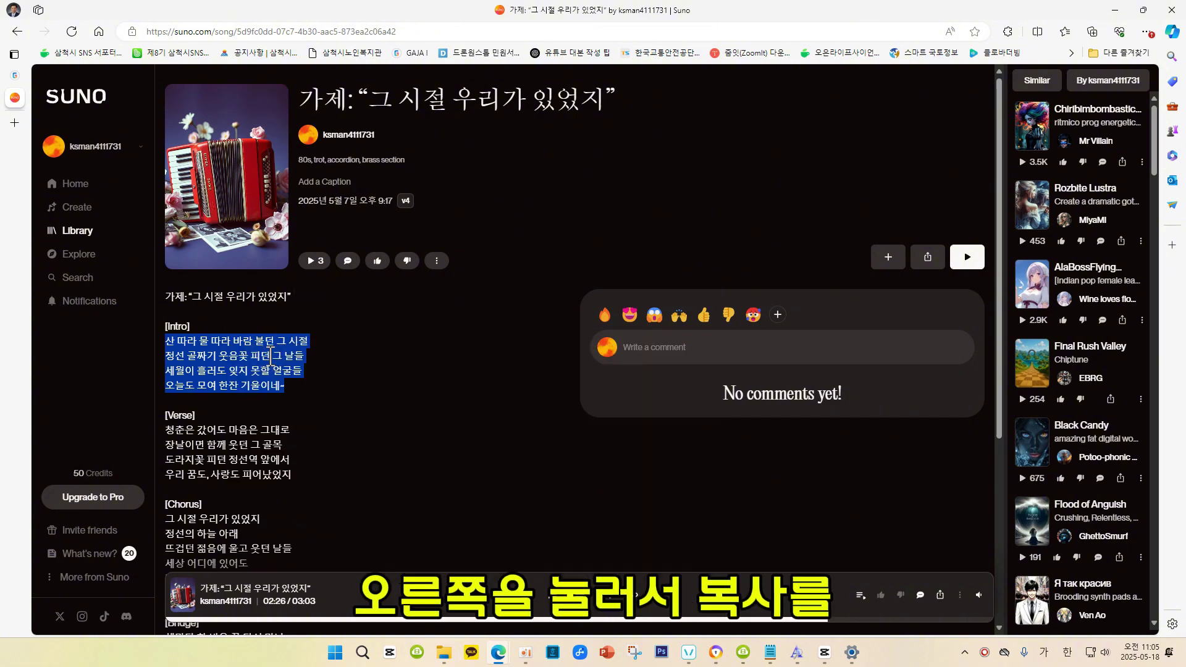
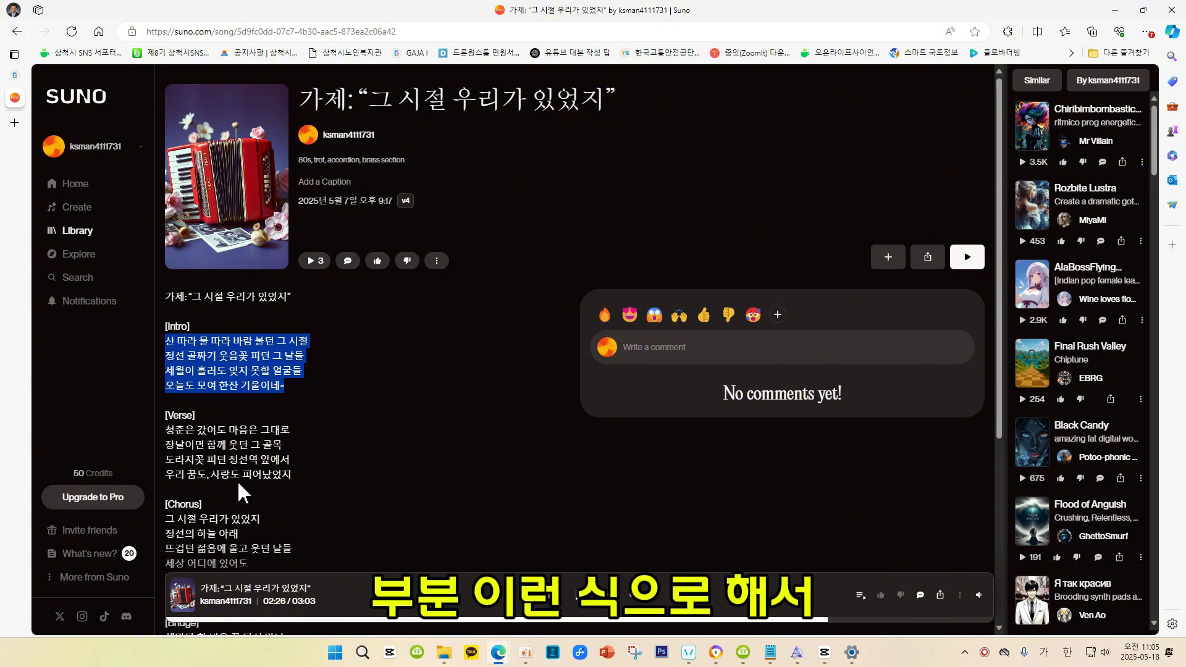
pyautogui.click(1118, 14)
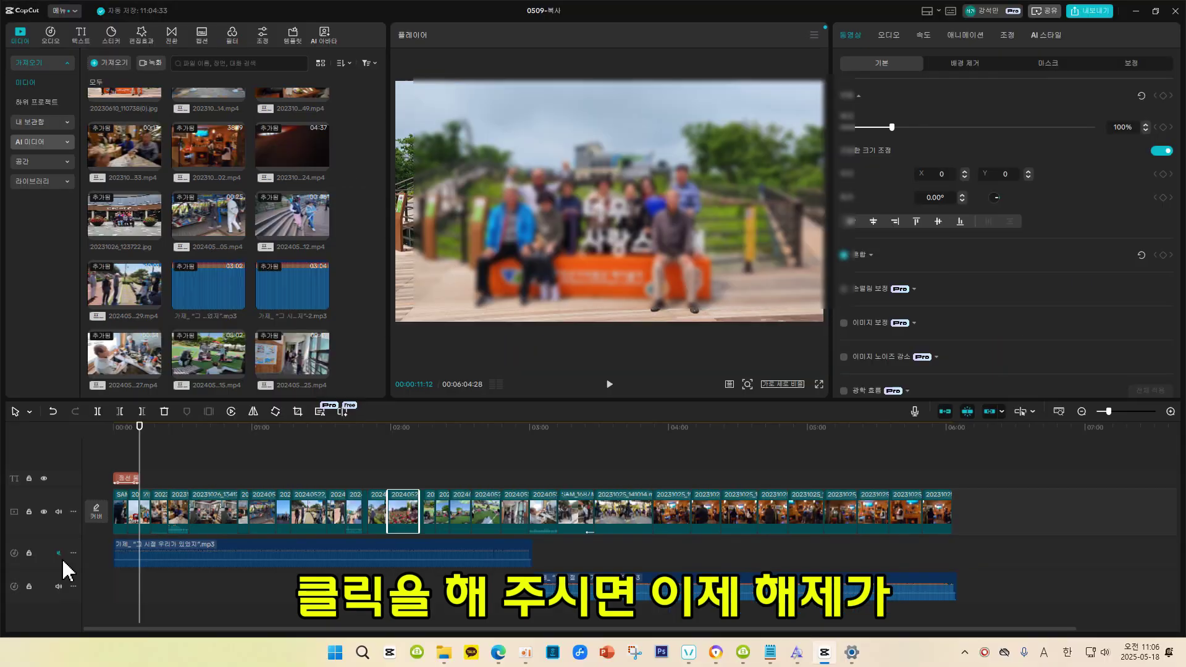
# Step: Unmute the first music track and play from the end of the opening title to find where the singing starts
pyautogui.click(74, 554)
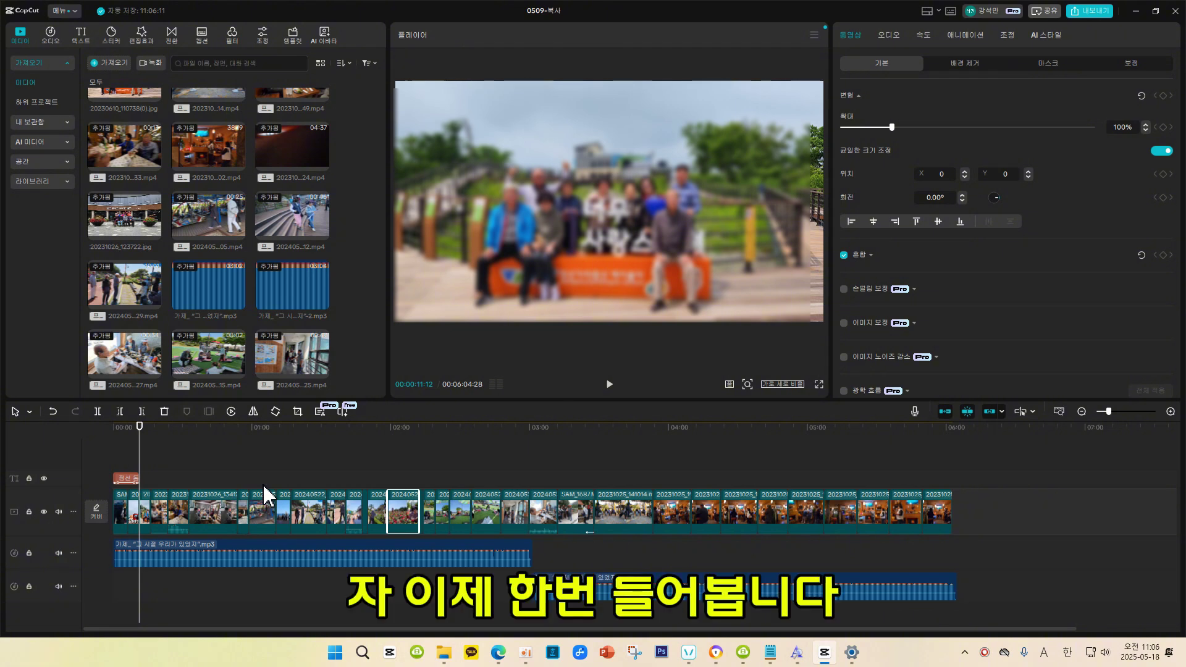
pyautogui.press('space')
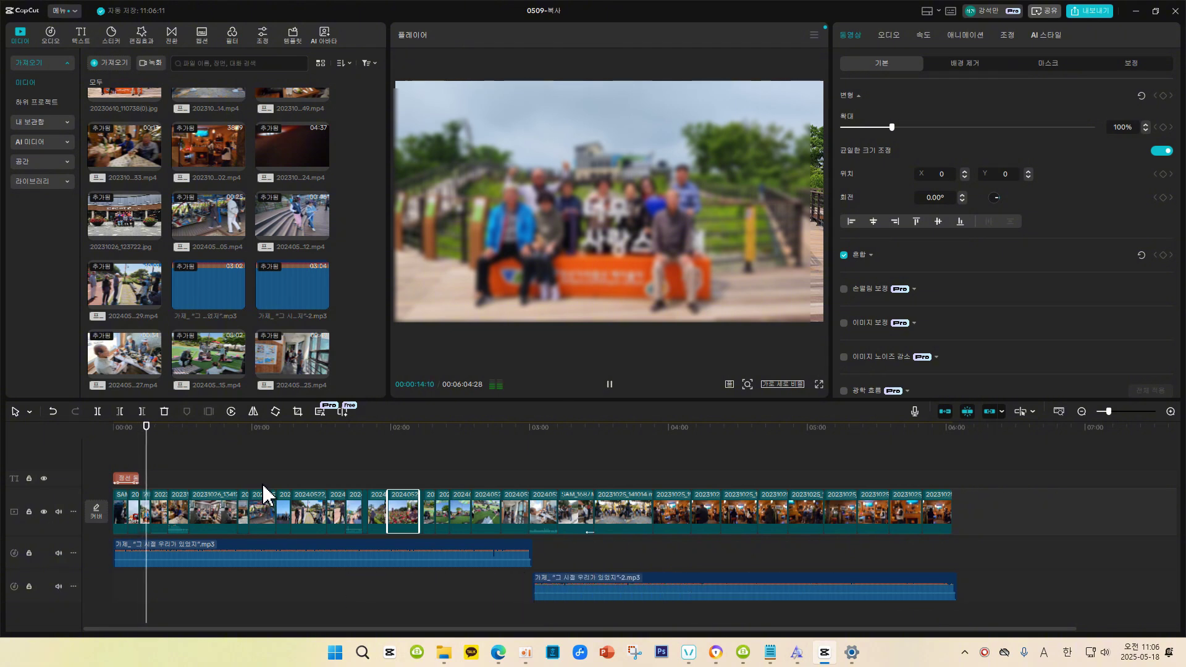
pyautogui.press('space')
pyautogui.moveTo(147, 461); pyautogui.dragTo(147, 461)
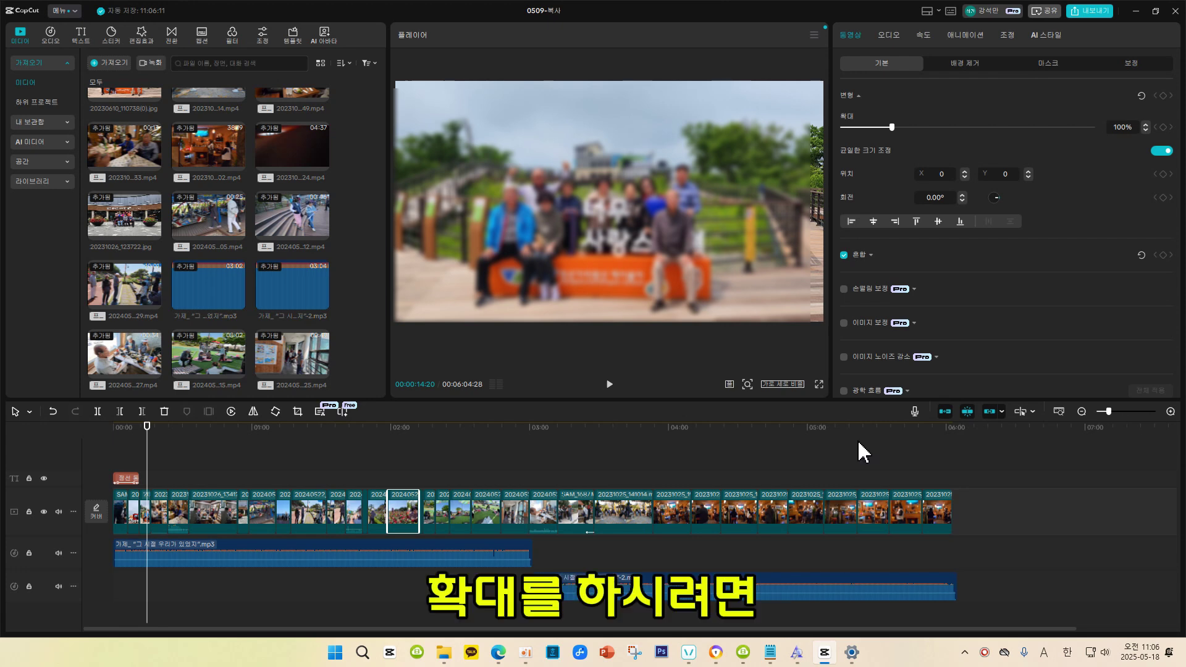
# Step: Listen to the music again around 14 seconds and park the playhead at 00:00:14:17 for the lyrics
pyautogui.click(1170, 412)
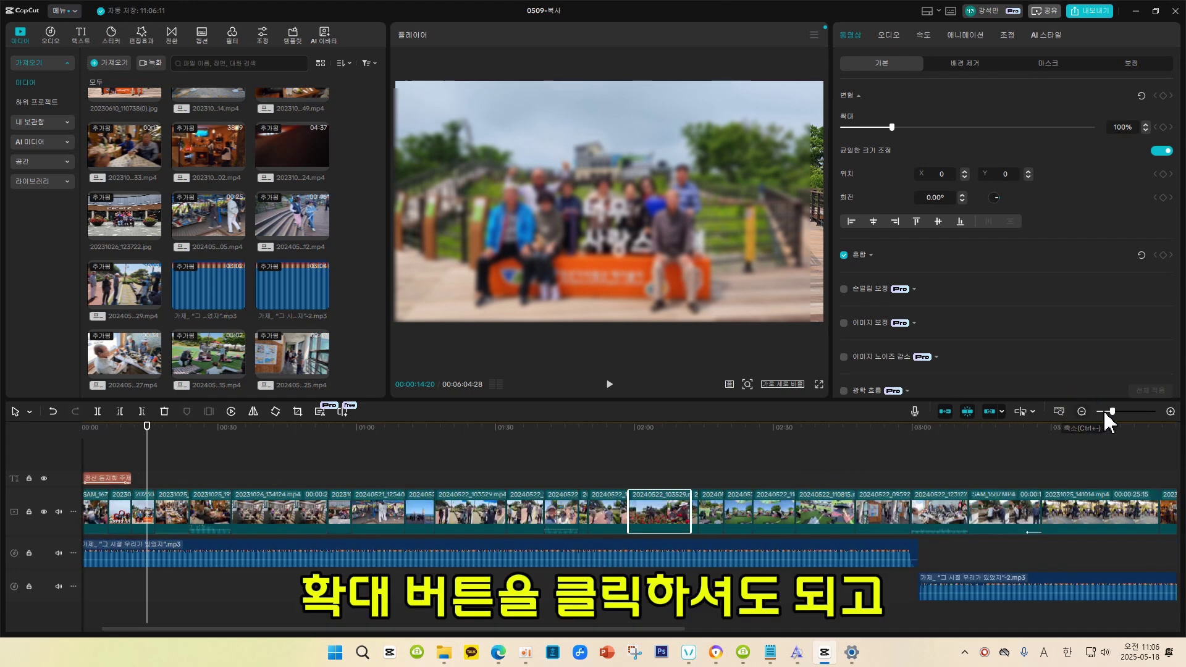
pyautogui.moveTo(1113, 410)
pyautogui.mouseDown()
pyautogui.moveTo(1124, 411)
pyautogui.moveTo(1111, 411)
pyautogui.mouseUp()
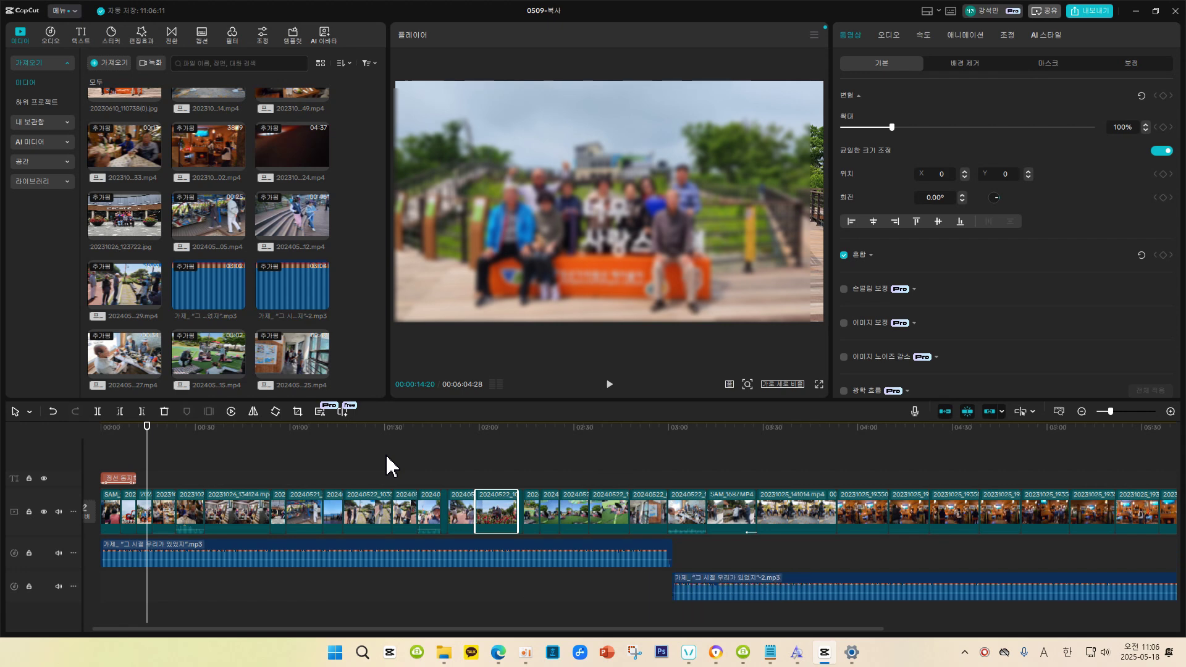
pyautogui.scroll(1, 389, 466)
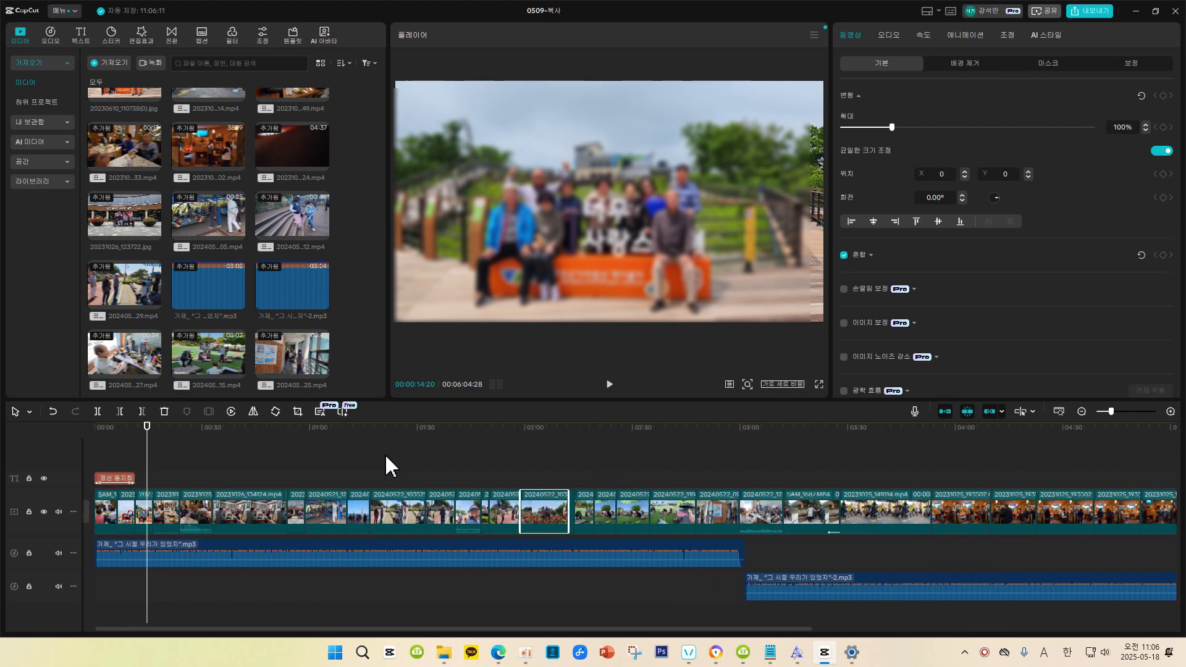
pyautogui.scroll(3, 386, 458)
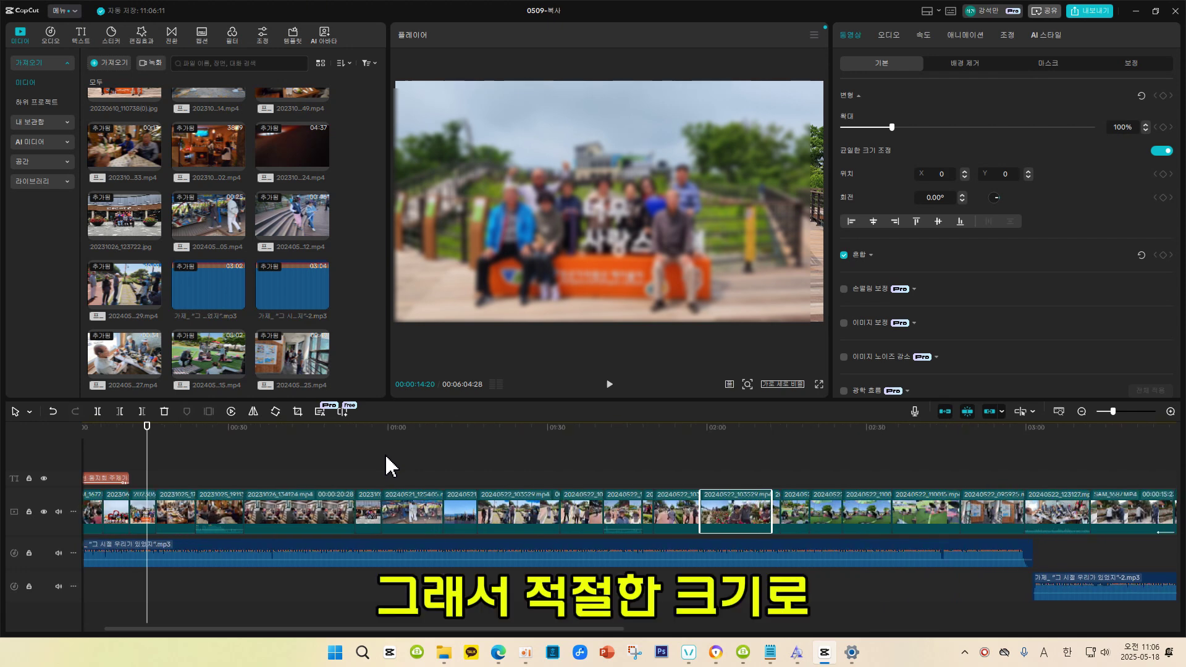
pyautogui.scroll(1, 375, 457)
pyautogui.scroll(1, 376, 457)
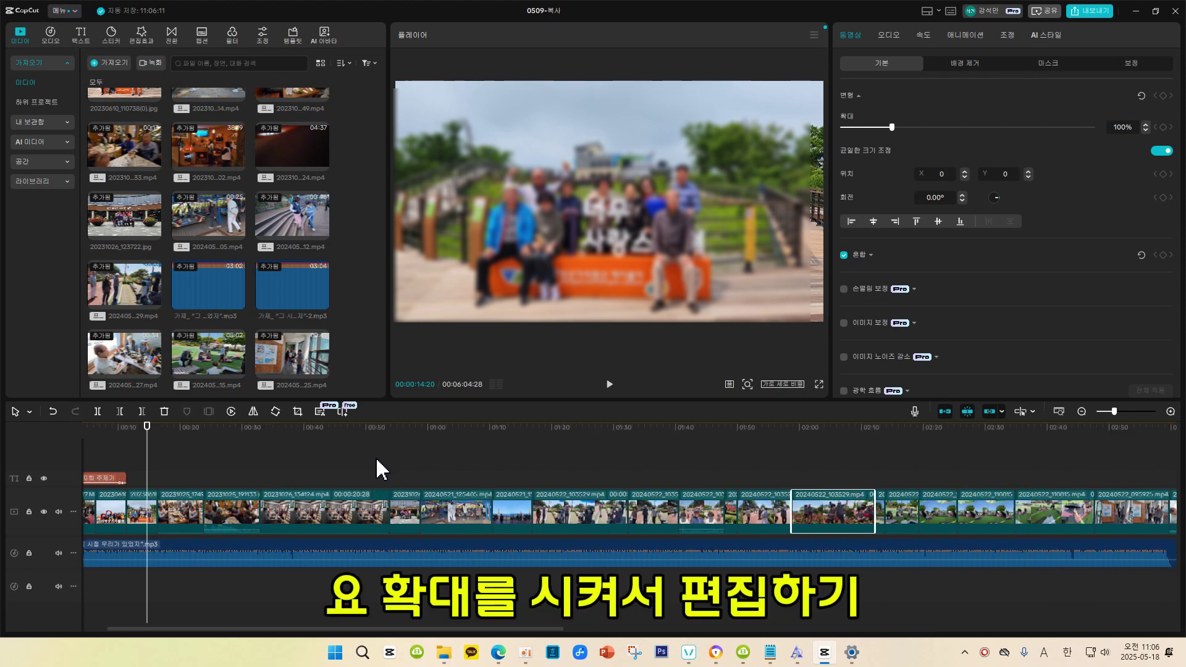
pyautogui.click(1170, 411)
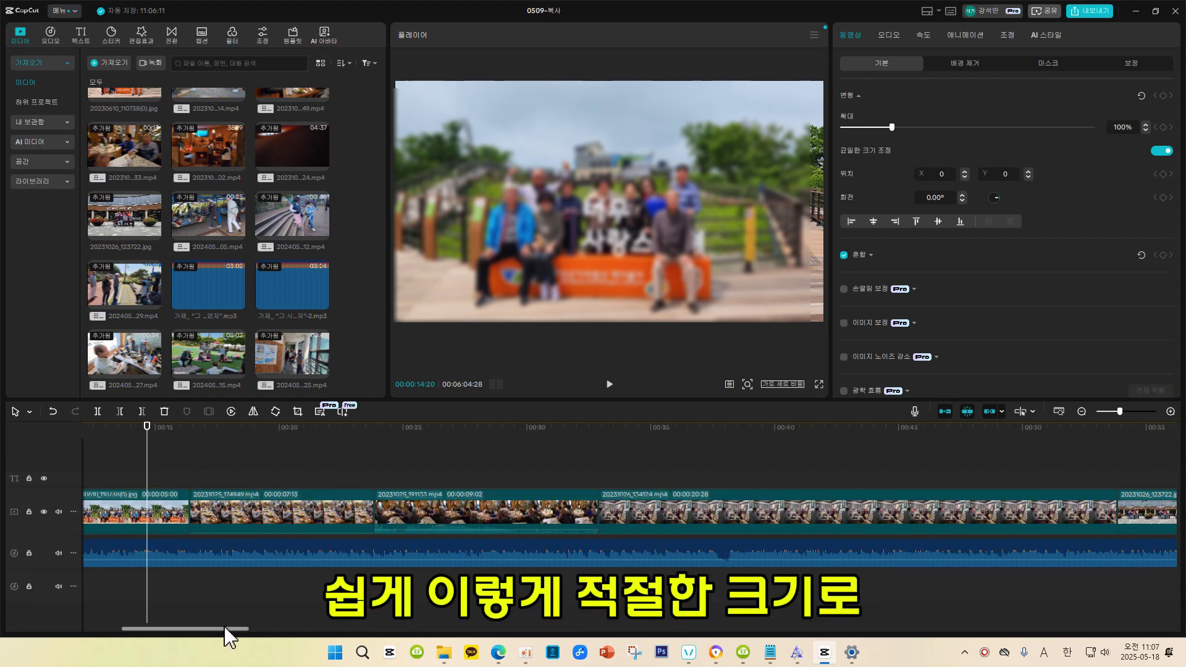
pyautogui.moveTo(223, 628); pyautogui.dragTo(194, 627)
pyautogui.moveTo(317, 451); pyautogui.dragTo(365, 458)
pyautogui.press('space')
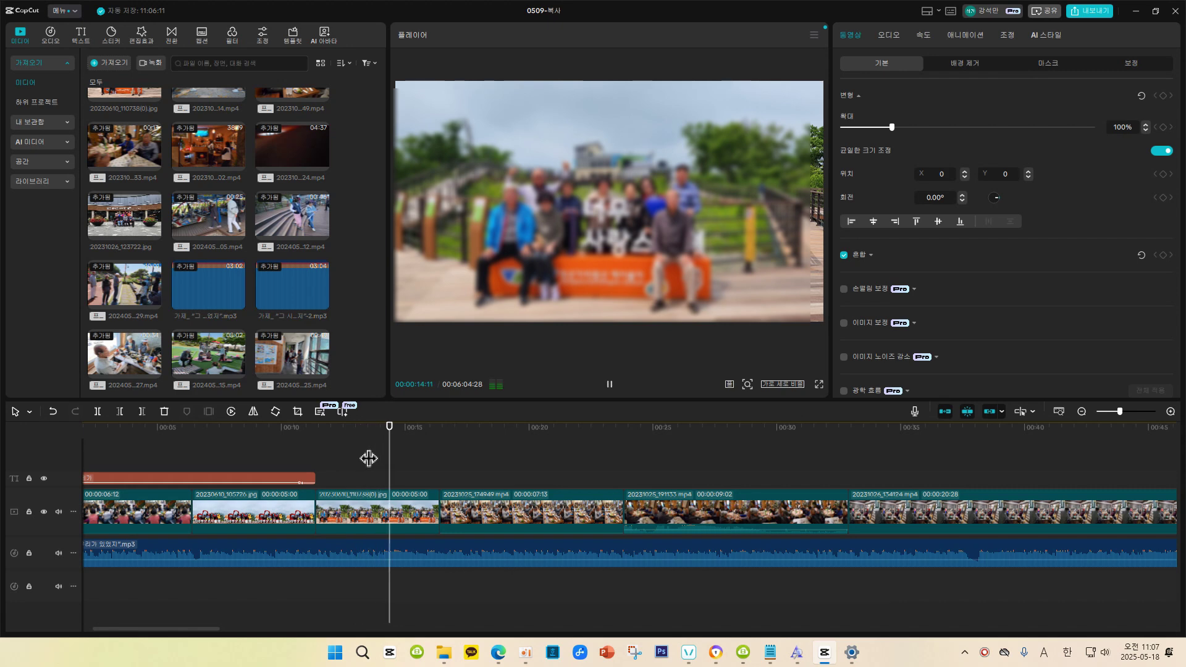
pyautogui.click(395, 455)
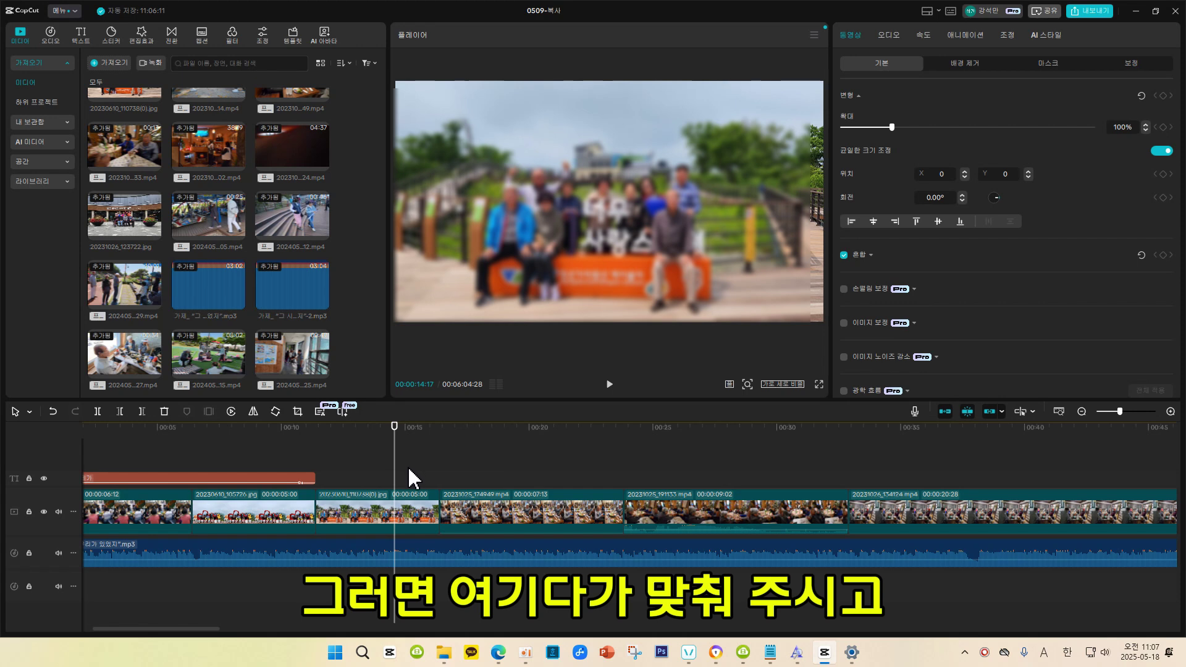
# Step: Add a basic text clip at the playhead and extend its end to about 38 seconds on the timeline
pyautogui.moveTo(120, 164)
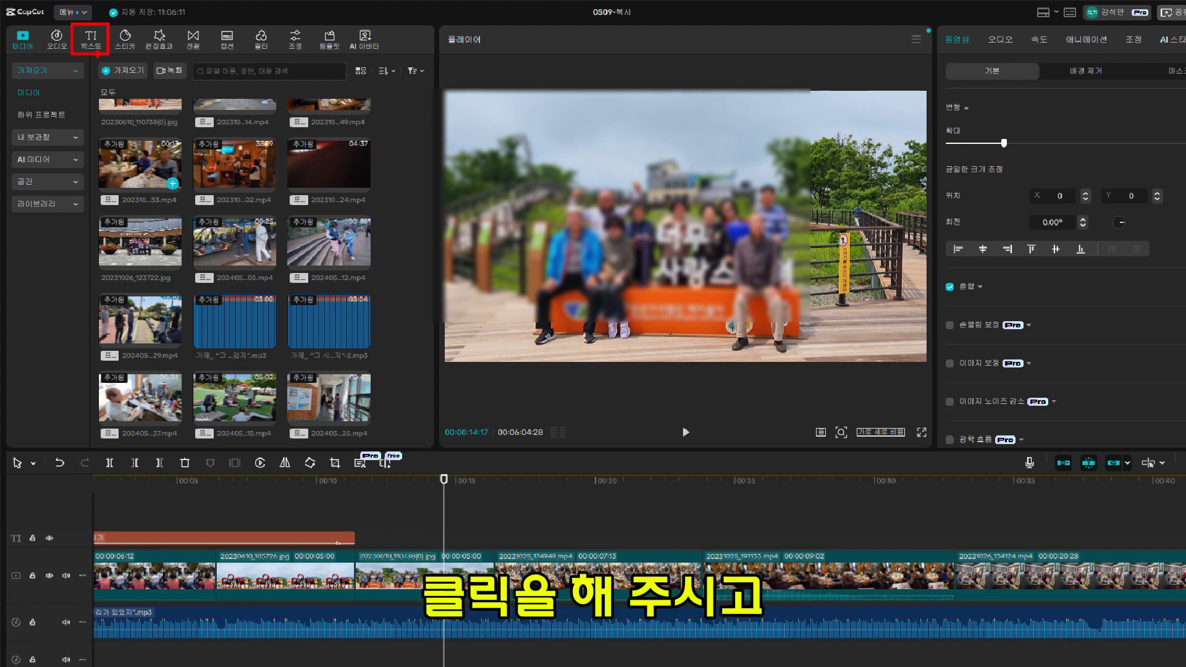
pyautogui.click(91, 38)
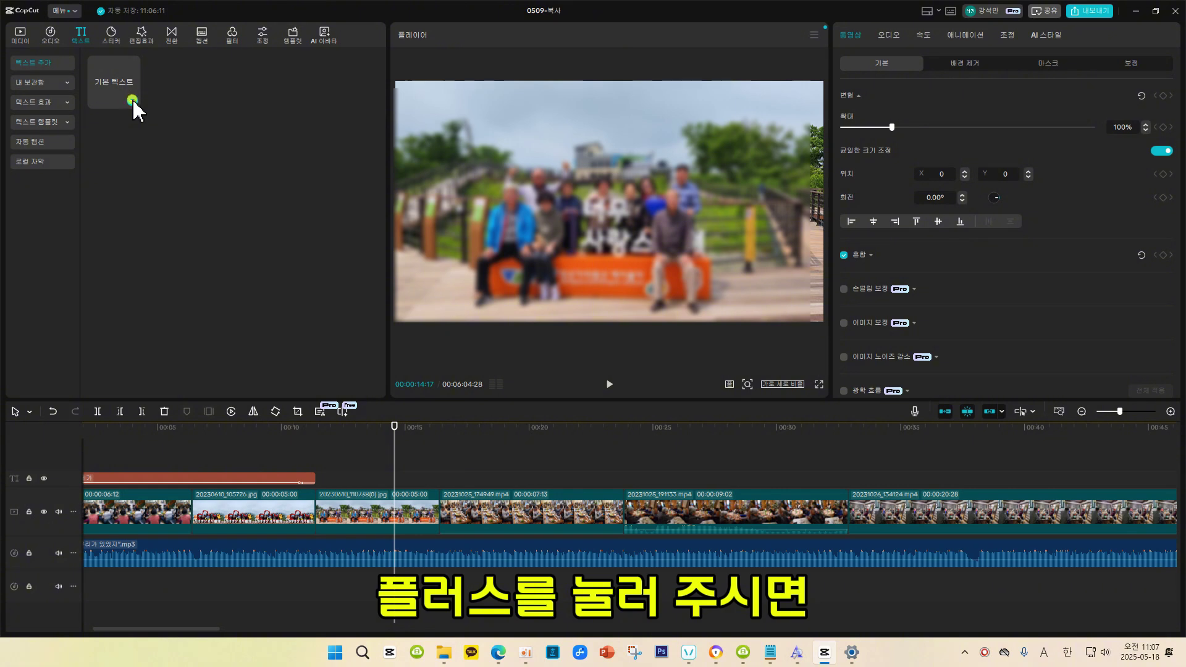
pyautogui.click(132, 101)
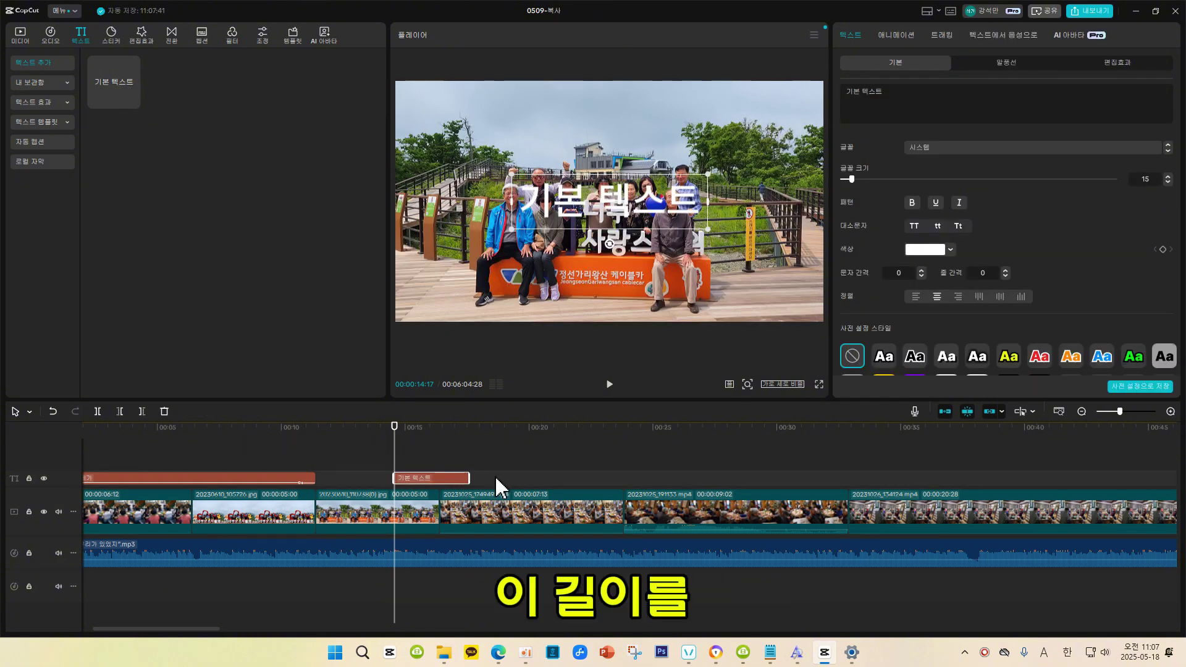
pyautogui.moveTo(468, 477); pyautogui.dragTo(982, 473)
# Step: Replace the placeholder text with the copied four-line lyrics starting "산 따라 물 따라 바람 불던 그 시절", and set the font to 코레일 둥근고딕 Bold
pyautogui.click(847, 91)
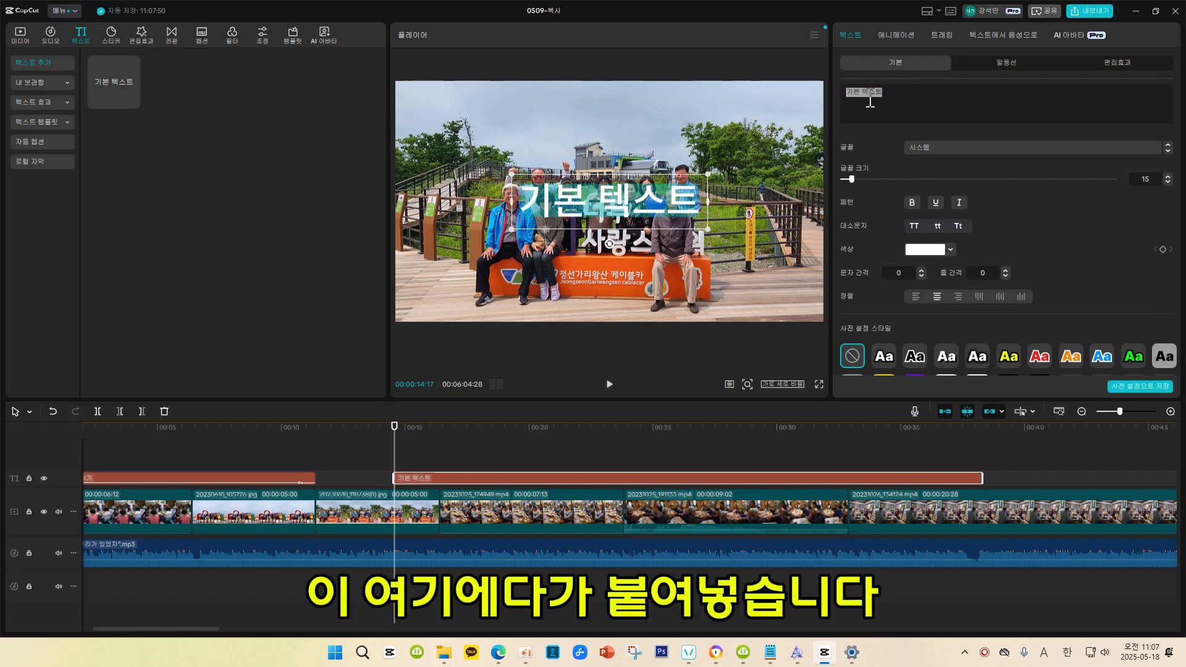
pyautogui.write('산 따라 물 따라 바람 불던 그 시절 정선 골짜기 웃음꽃 피던 그 날들 세월이 흘러도 잊지 못할 얼굴들 오늘도 모여 한잔 기울이네~')
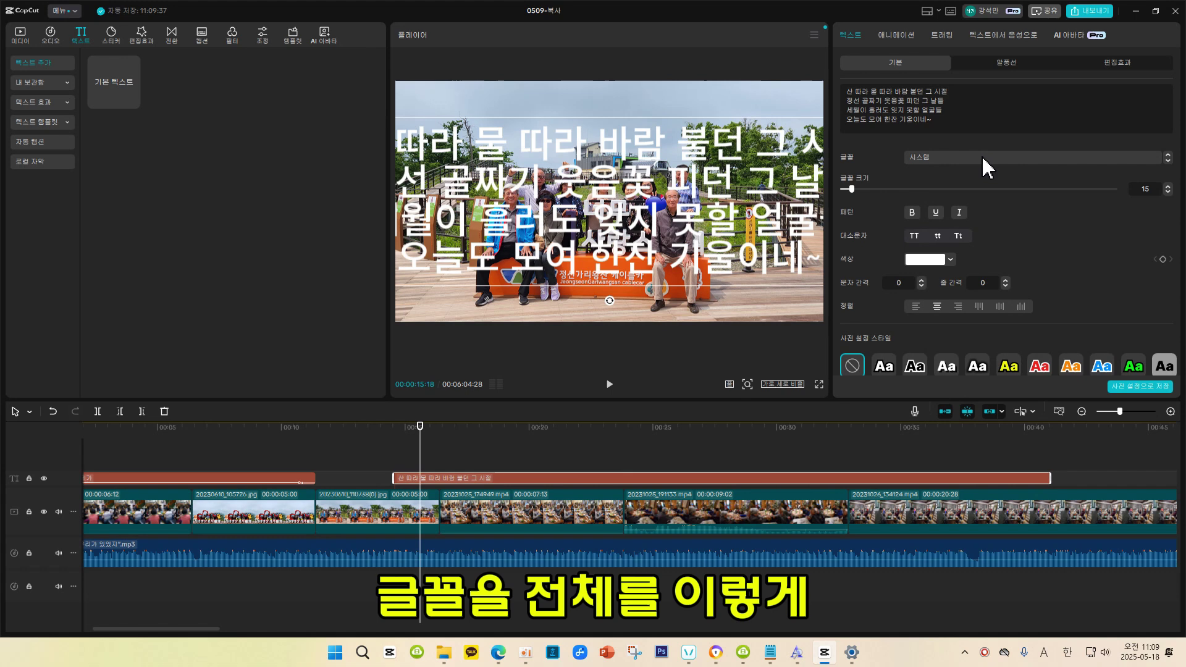
pyautogui.click(983, 157)
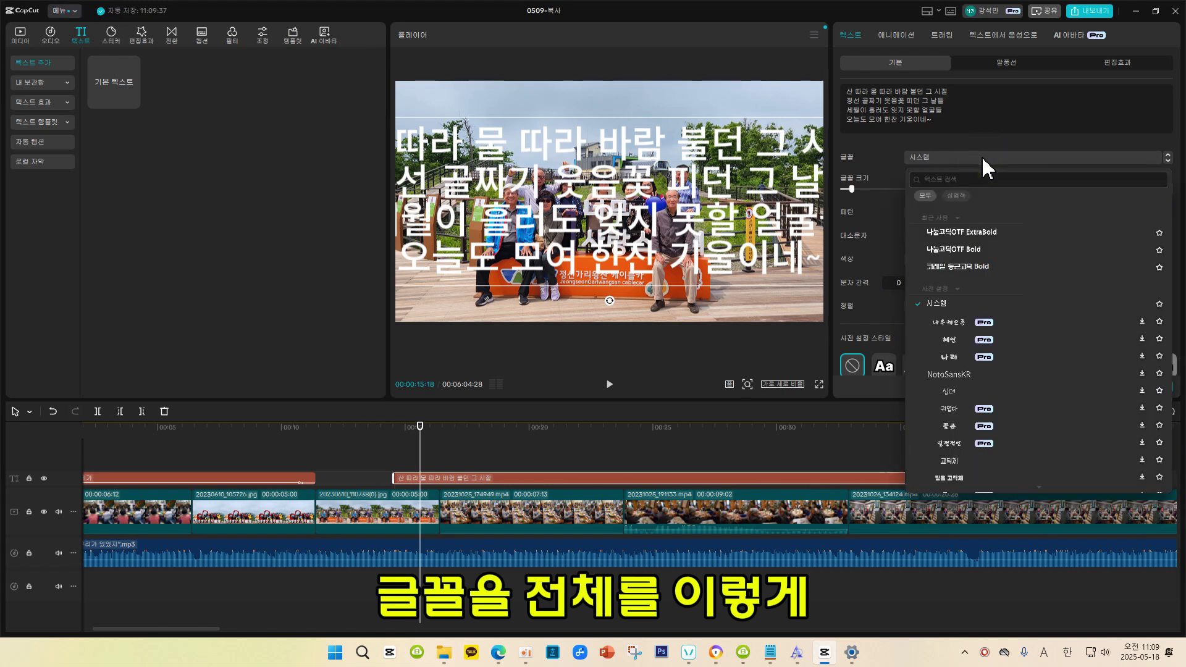
pyautogui.click(973, 265)
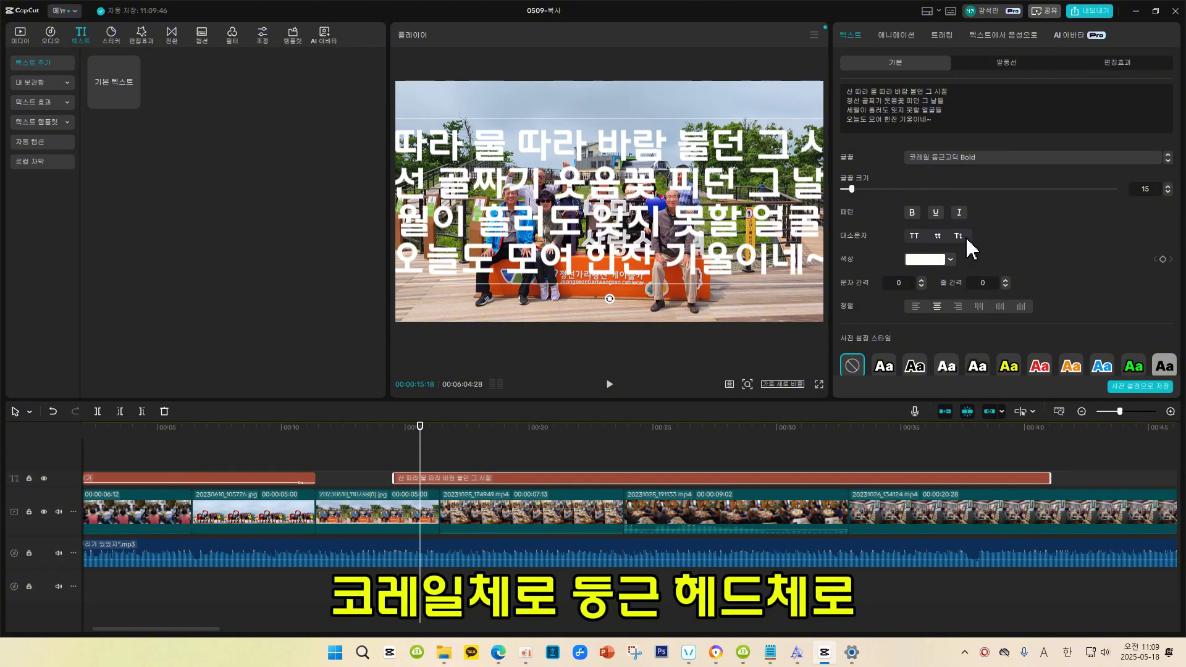
# Step: Set the lyric text's font size to 9 so all four lines fit within the frame
pyautogui.click(1167, 192)
pyautogui.click(1167, 192)
pyautogui.click(1167, 192)
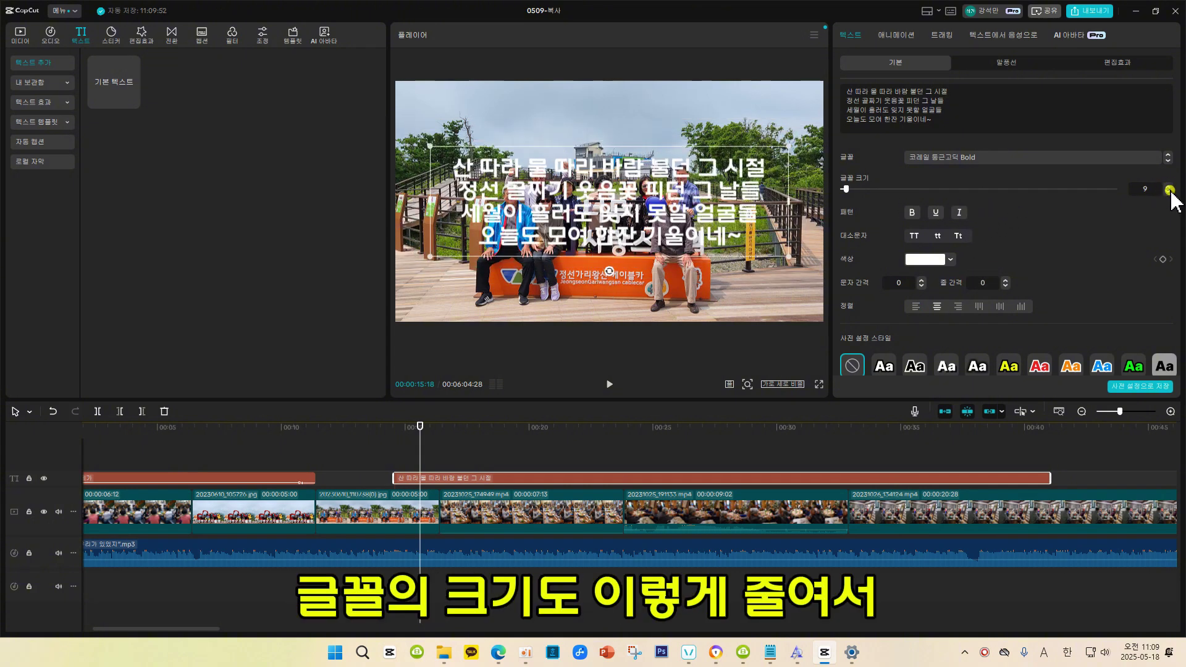
pyautogui.click(1167, 193)
pyautogui.click(1167, 193)
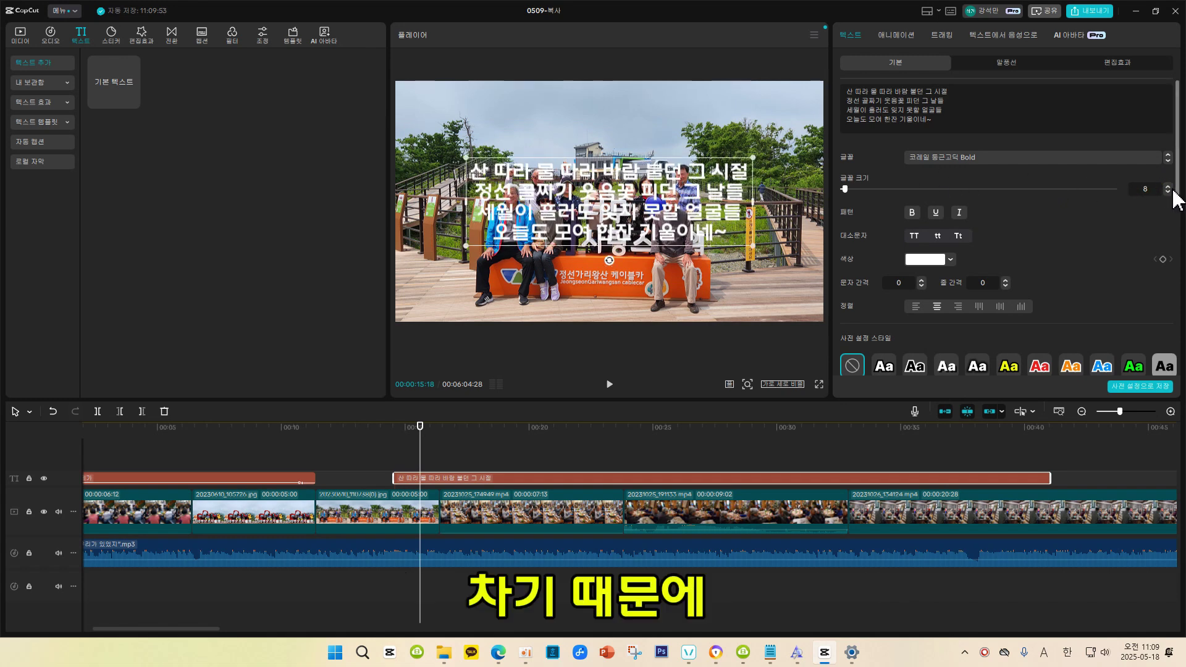
pyautogui.click(1168, 186)
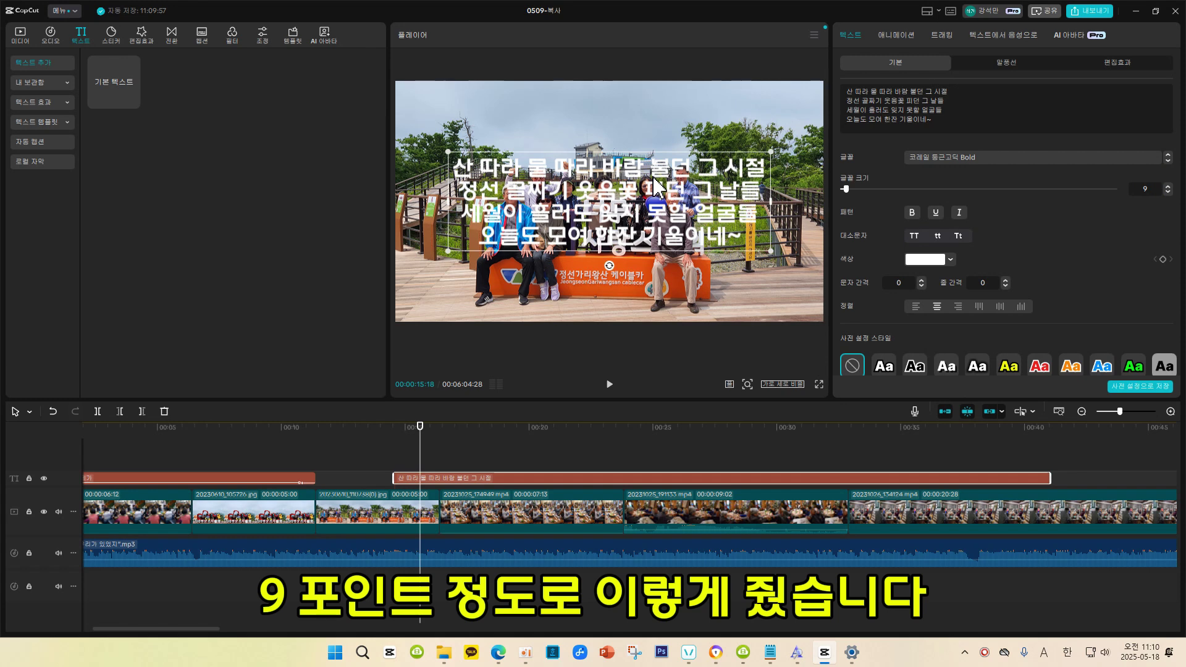
# Step: Set the lyric text's font size to 8 and apply the preset style with yellow letters and a black outline
pyautogui.click(1168, 192)
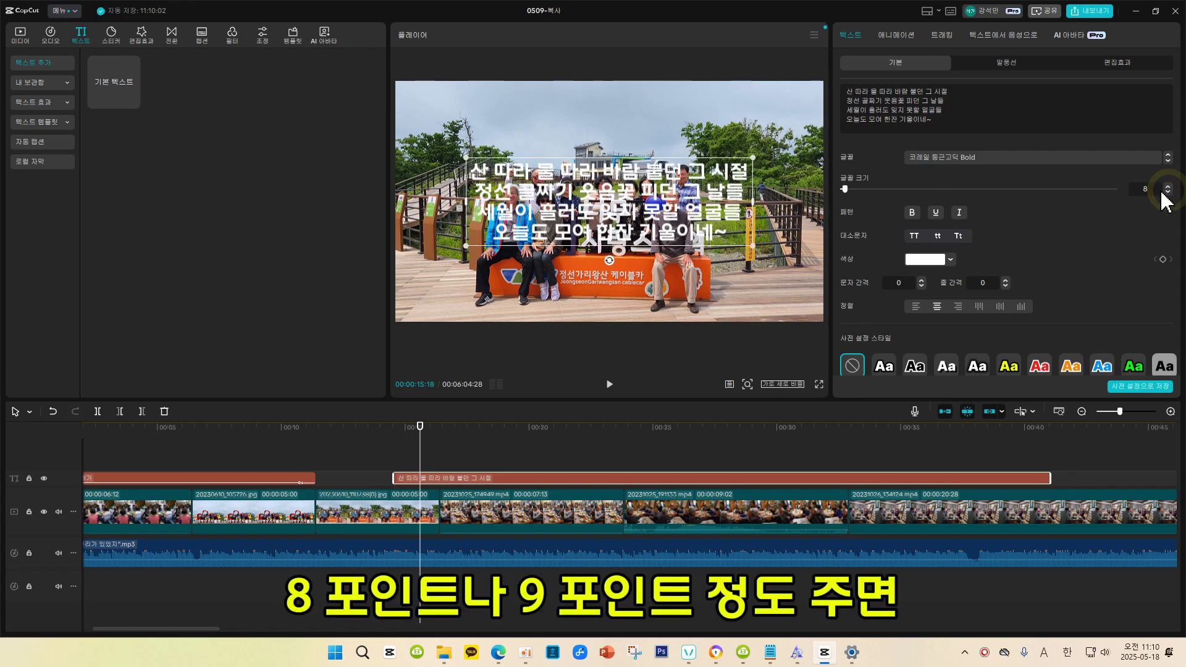
pyautogui.click(1015, 376)
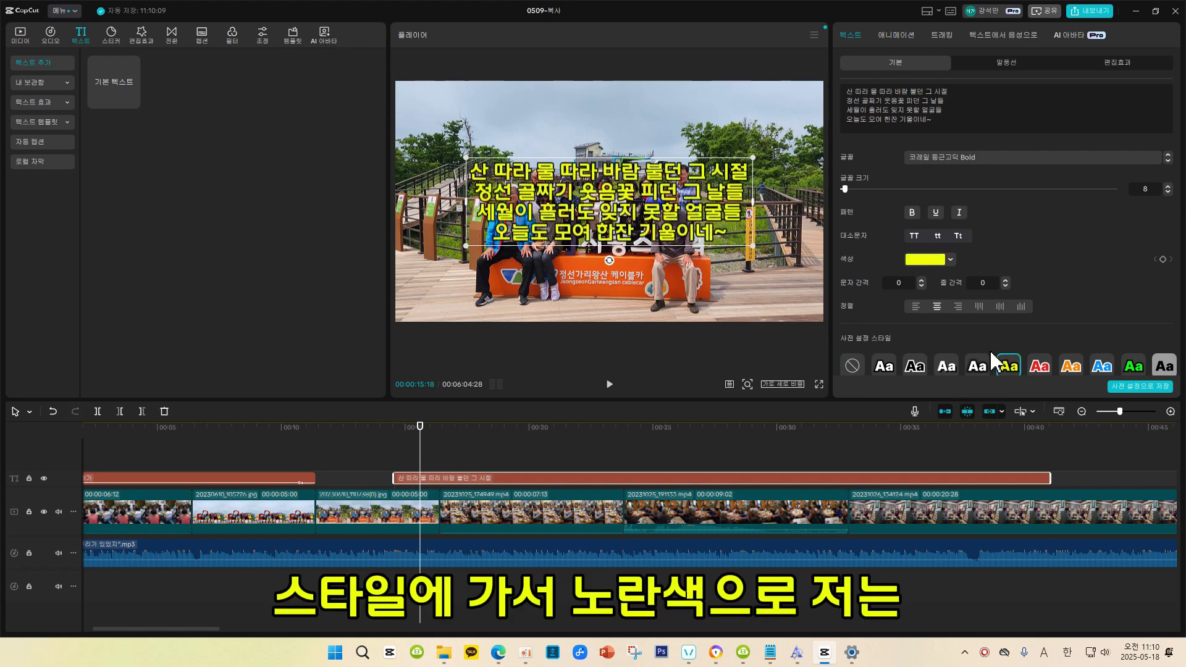
pyautogui.scroll(-3, 1014, 365)
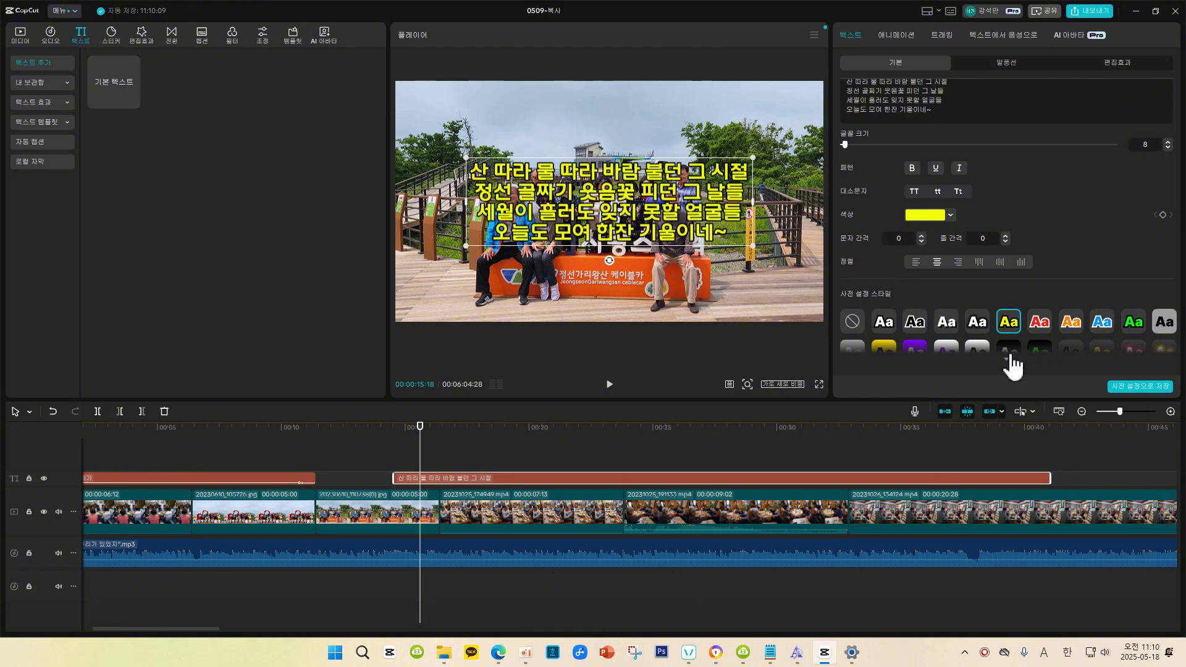
pyautogui.scroll(3, 1013, 243)
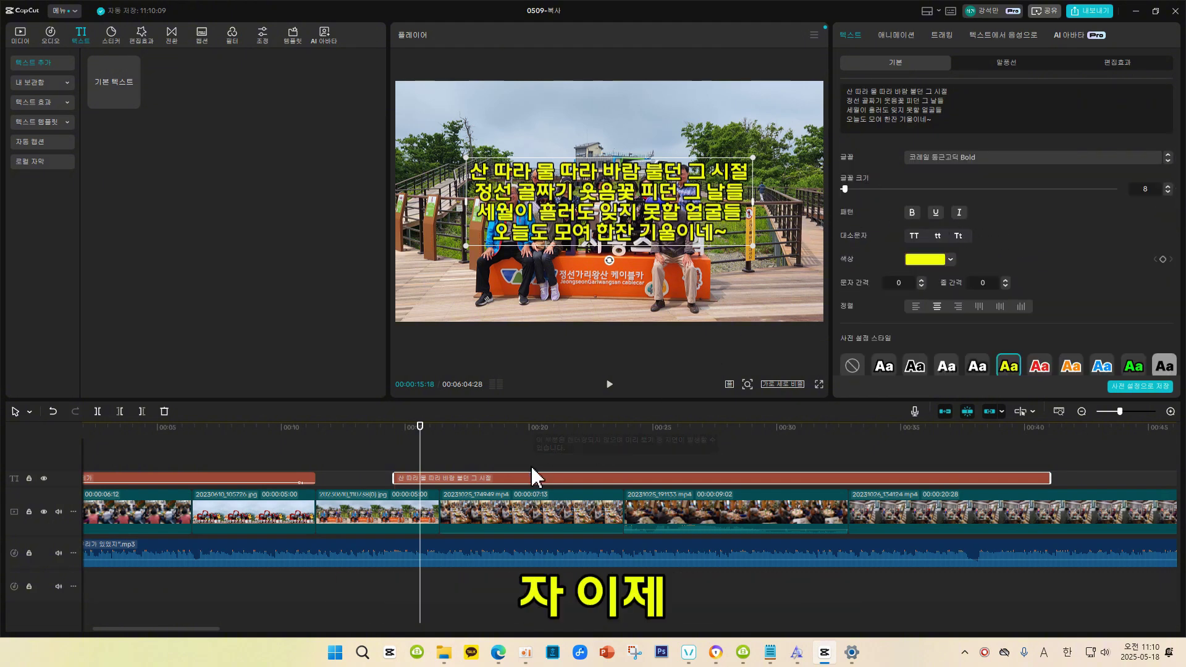
# Step: Listen for the end of the first lyric line and split the lyric text clip there, at 00:00:20:18
pyautogui.moveTo(421, 453); pyautogui.dragTo(499, 465)
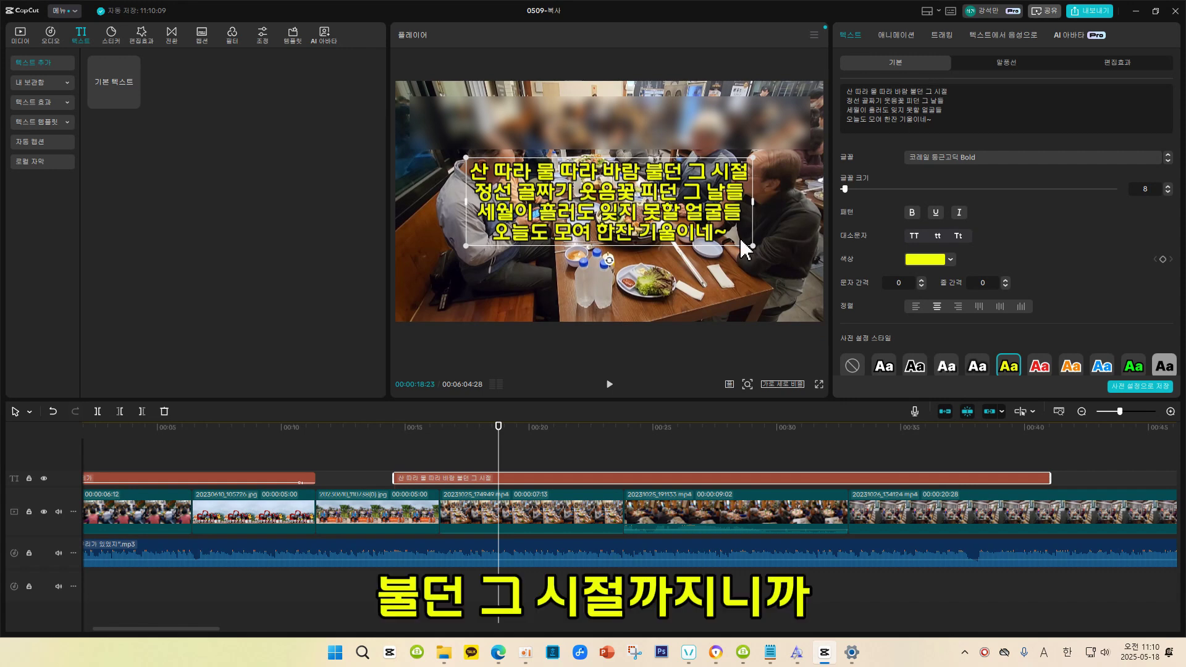
pyautogui.moveTo(499, 464); pyautogui.dragTo(585, 466)
pyautogui.press('space')
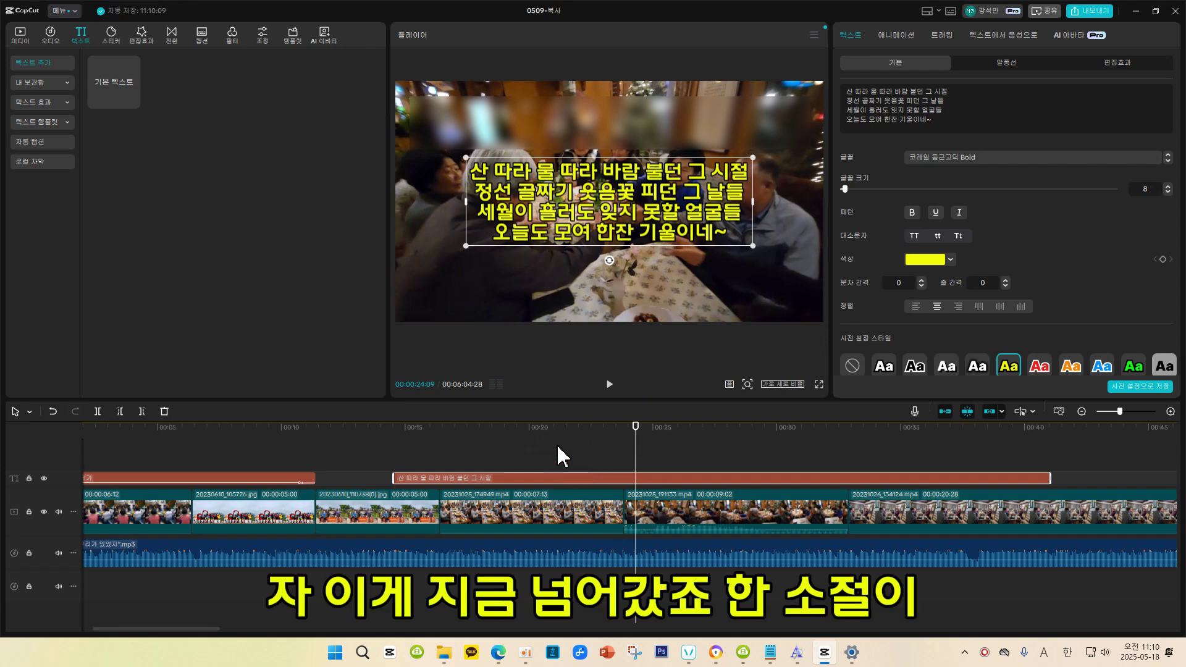
pyautogui.click(537, 428)
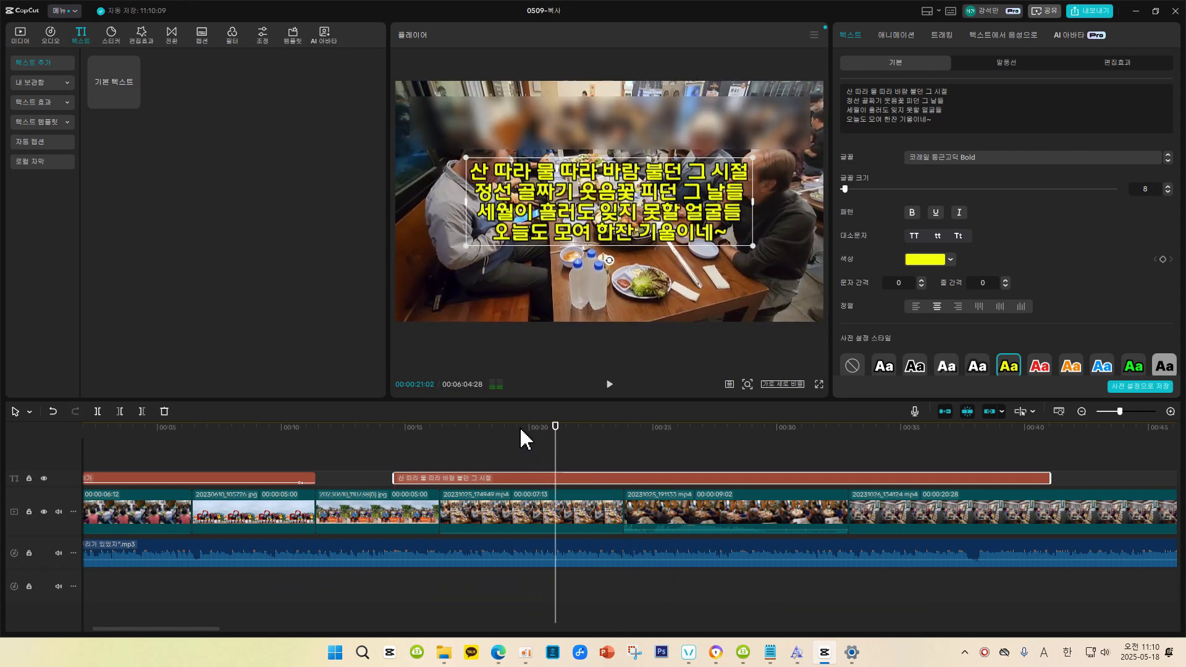
pyautogui.click(519, 428)
pyautogui.press('space')
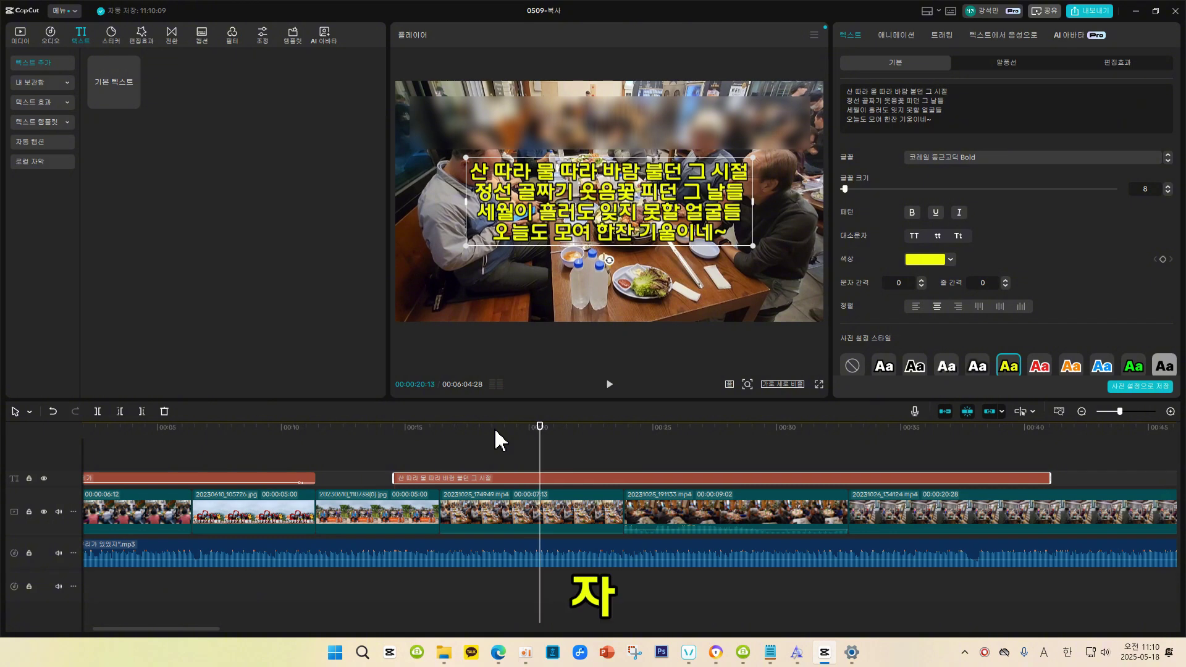
pyautogui.press('space')
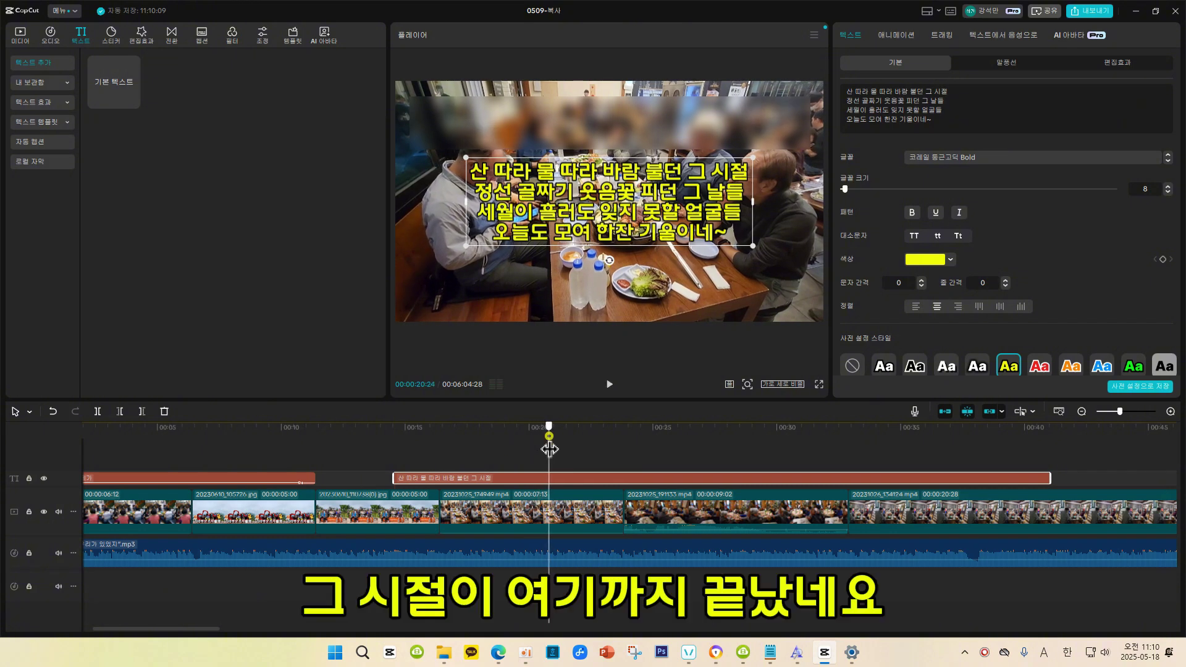
pyautogui.moveTo(546, 449); pyautogui.dragTo(544, 452)
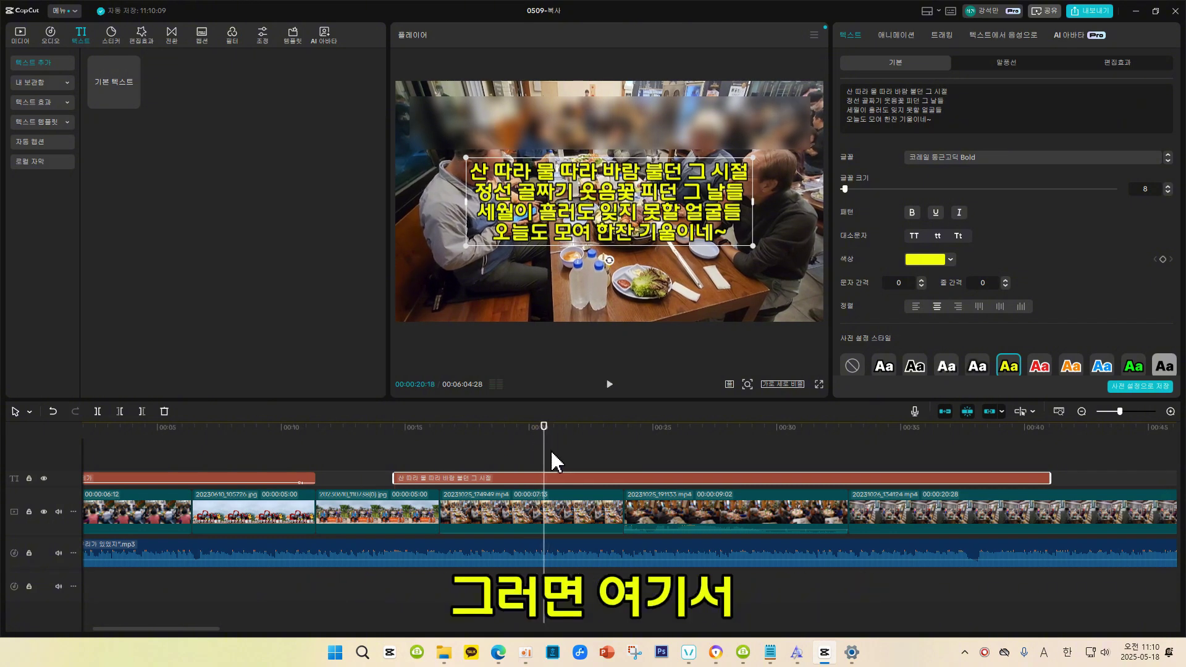
pyautogui.click(102, 416)
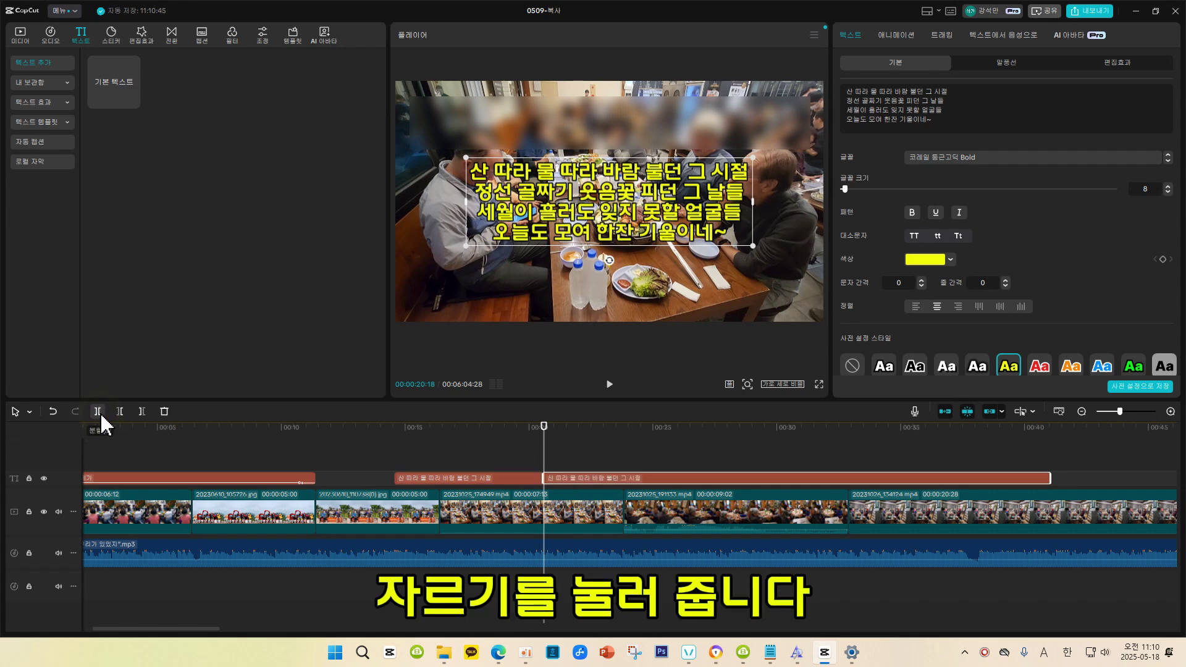
# Step: Delete the last three lines from the first lyric clip, keeping only "산 따라 물 따라 바람 불던 그 시절"
pyautogui.click(484, 477)
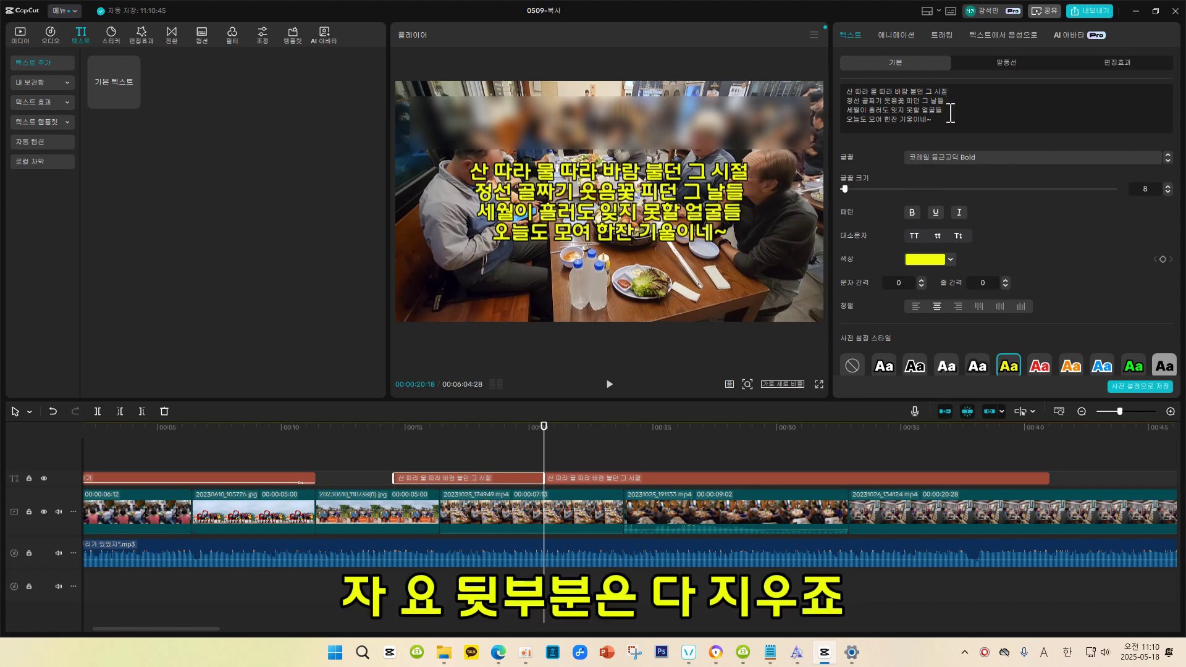
pyautogui.click(949, 91)
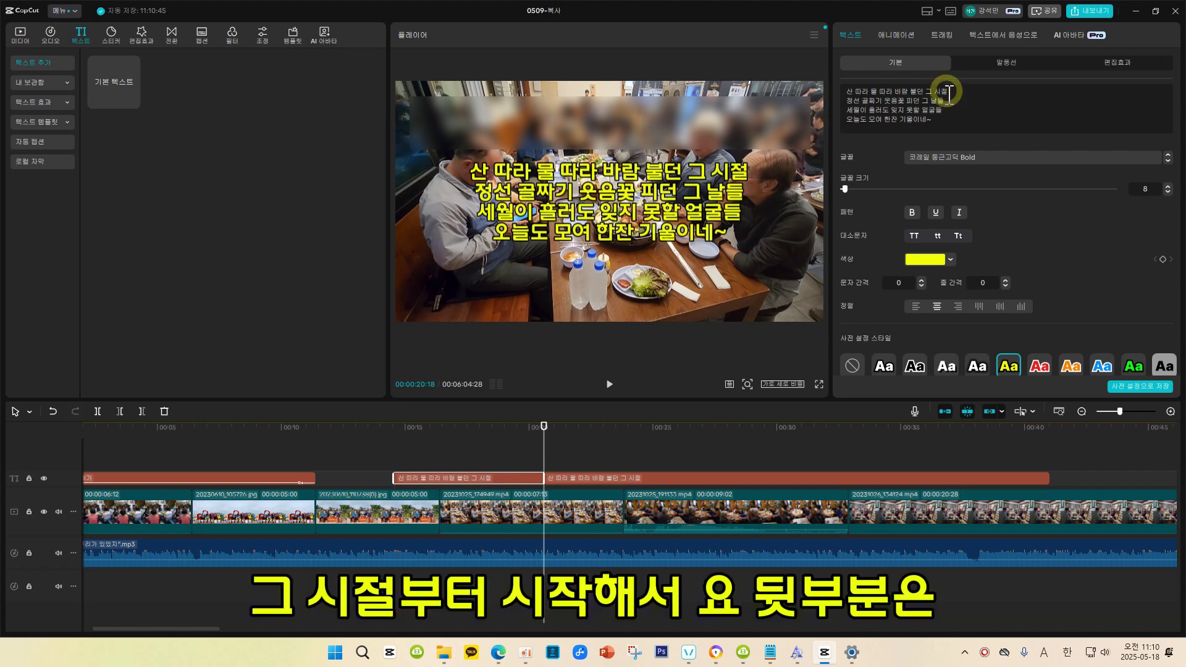
pyautogui.moveTo(846, 105); pyautogui.dragTo(945, 124)
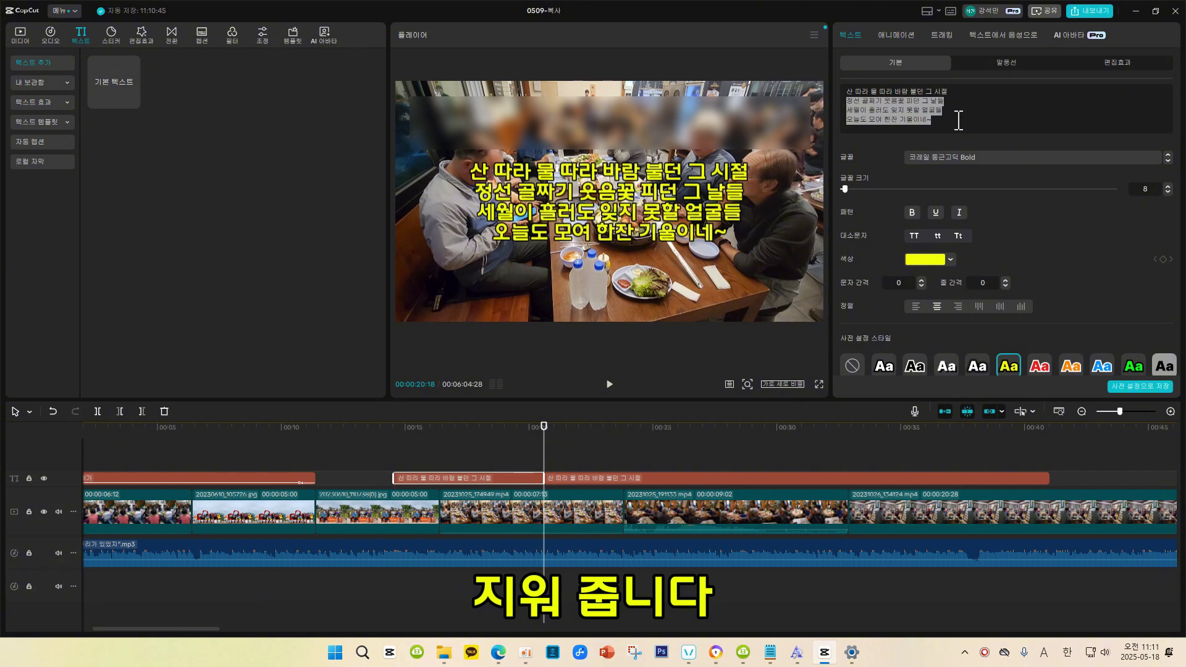
pyautogui.press('BackSpace')
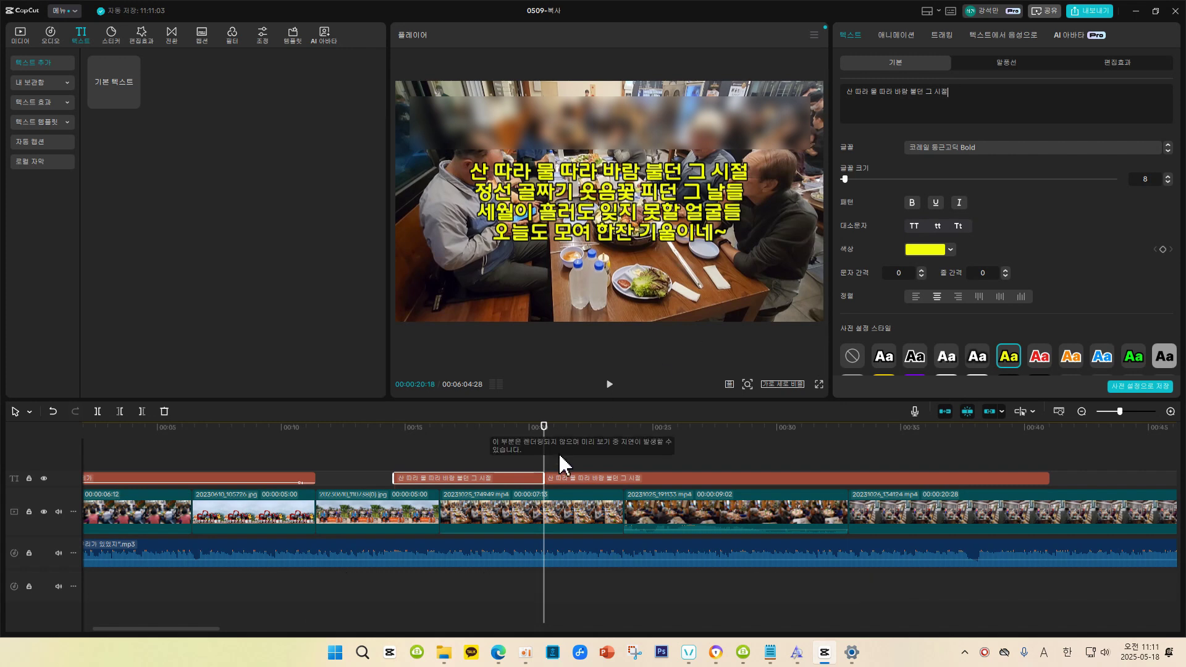
# Step: Play the first lyric clip from its start to check its timing against the song
pyautogui.click(397, 442)
pyautogui.press('space')
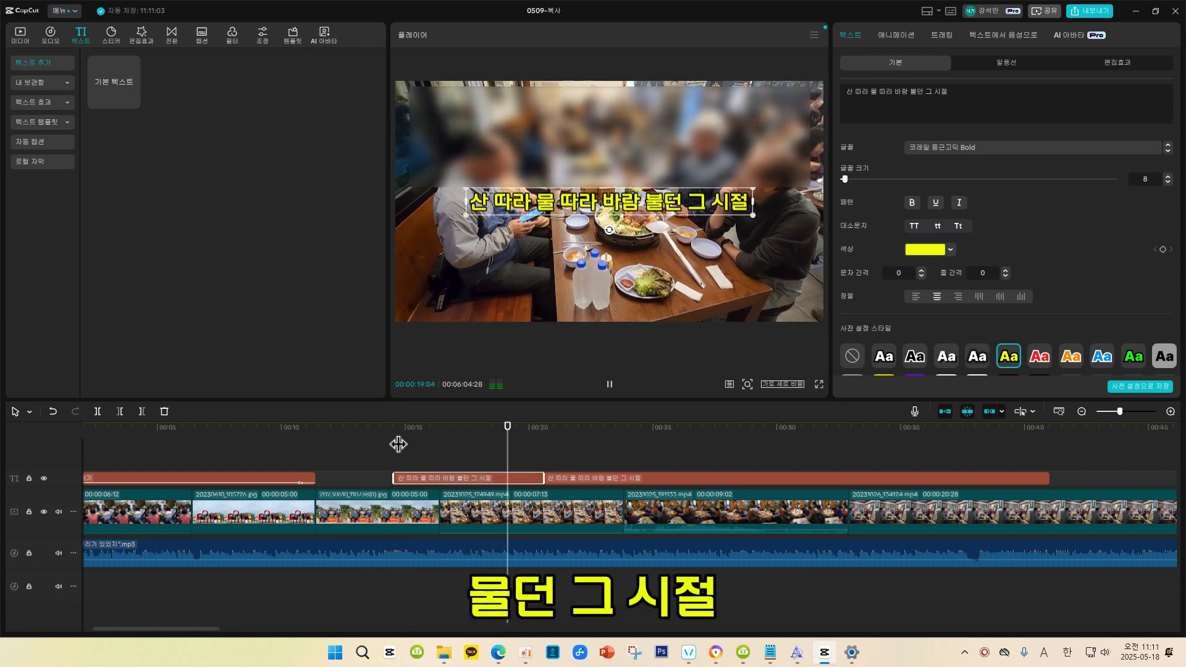
pyautogui.press('space')
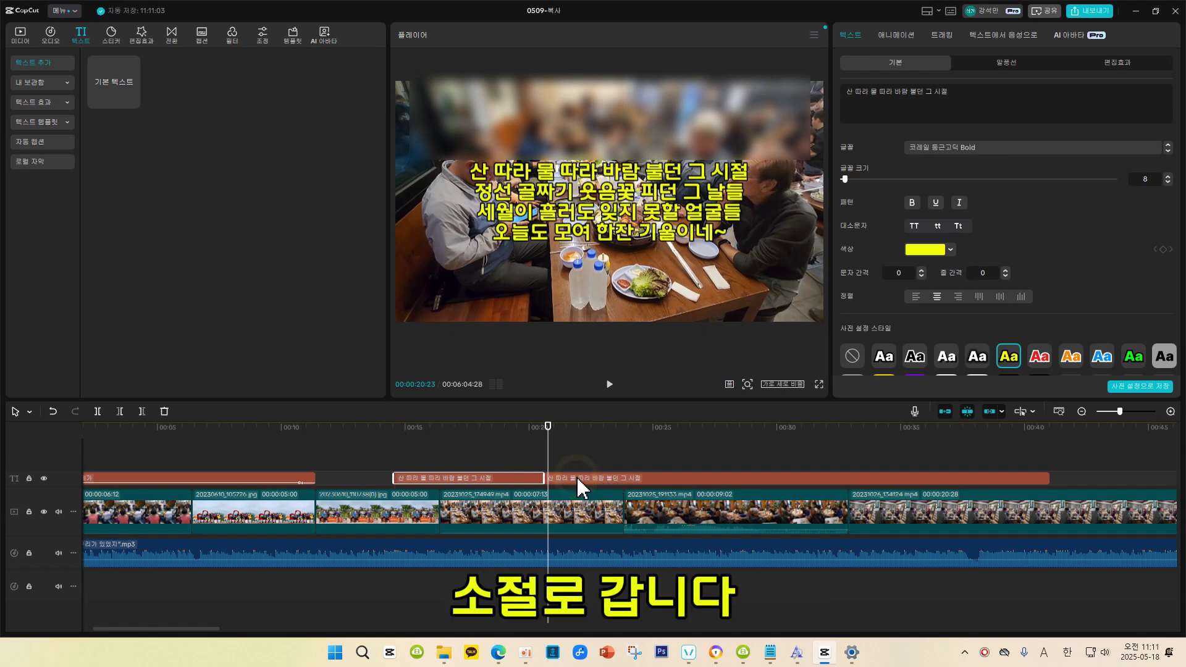
# Step: Shift the remaining four-line lyric clip to start at about 21 seconds, where the second line is sung
pyautogui.moveTo(576, 477); pyautogui.dragTo(595, 478)
pyautogui.press('space')
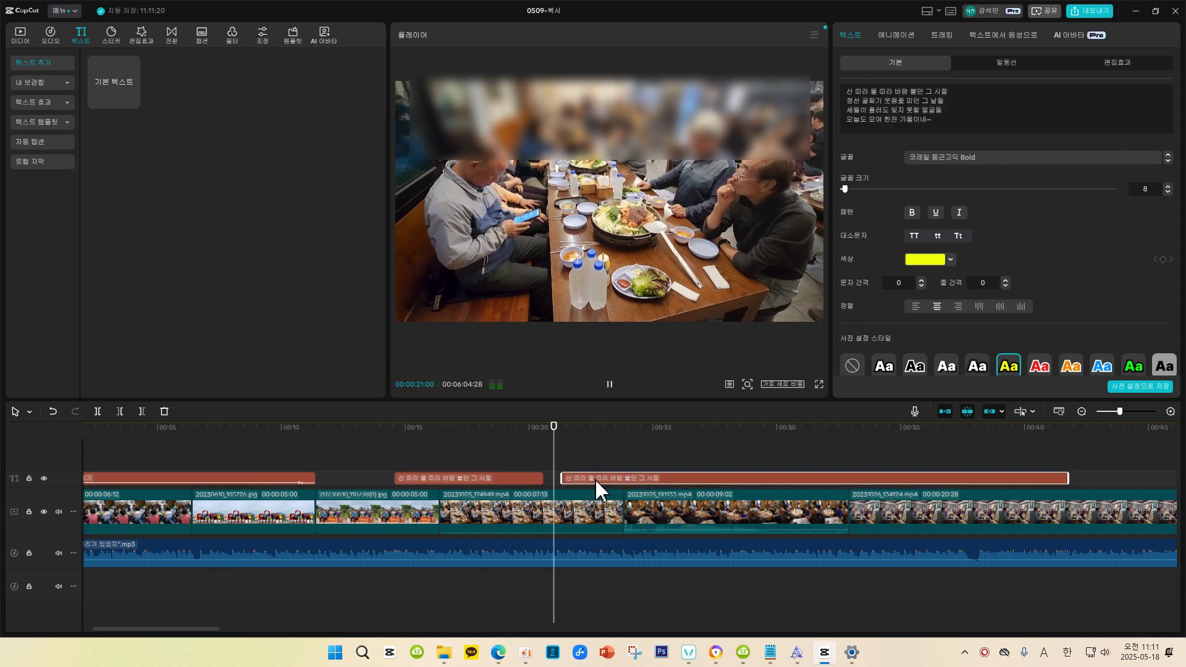
pyautogui.click(595, 478)
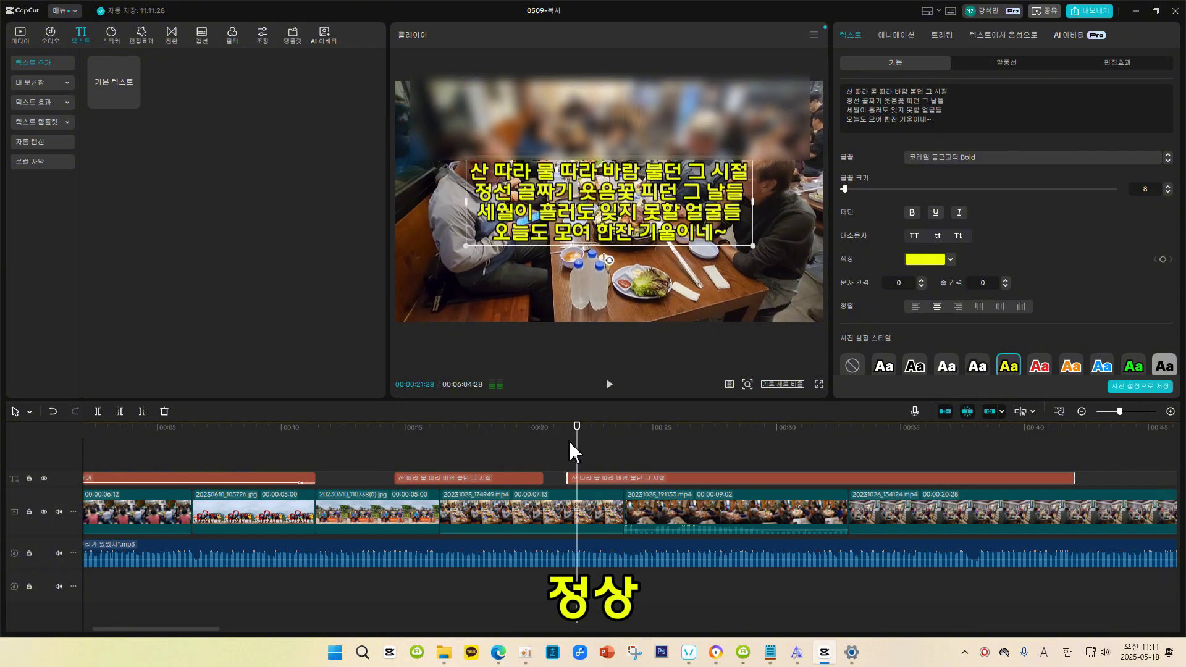
pyautogui.click(590, 476)
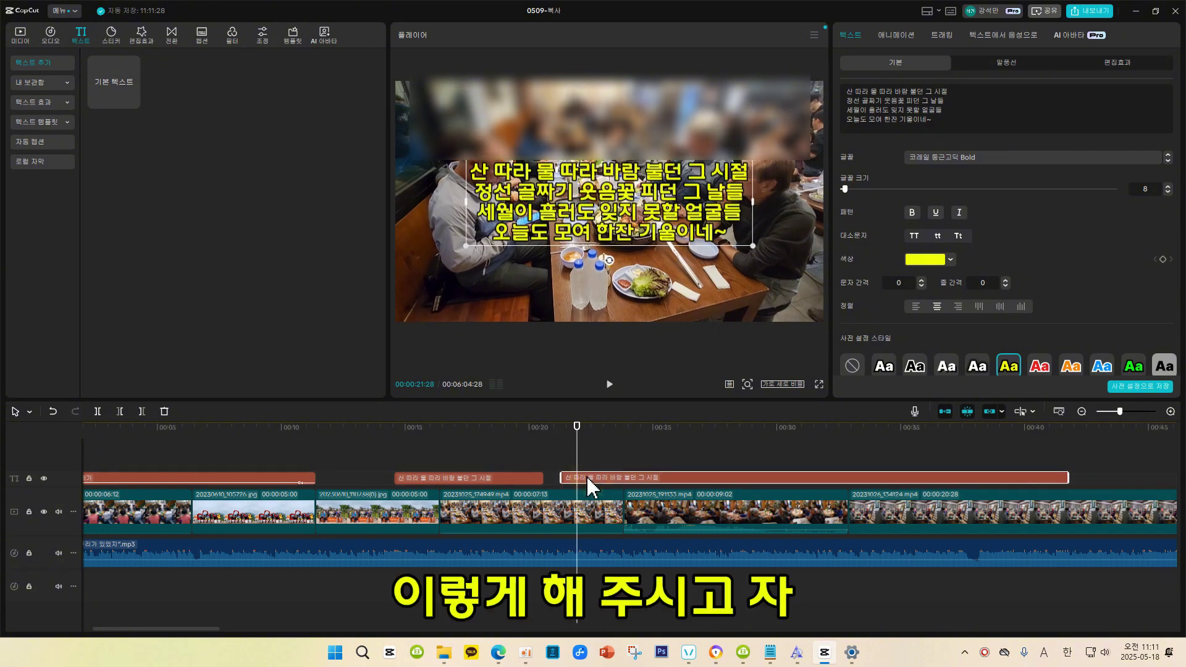
pyautogui.moveTo(586, 484); pyautogui.dragTo(587, 485)
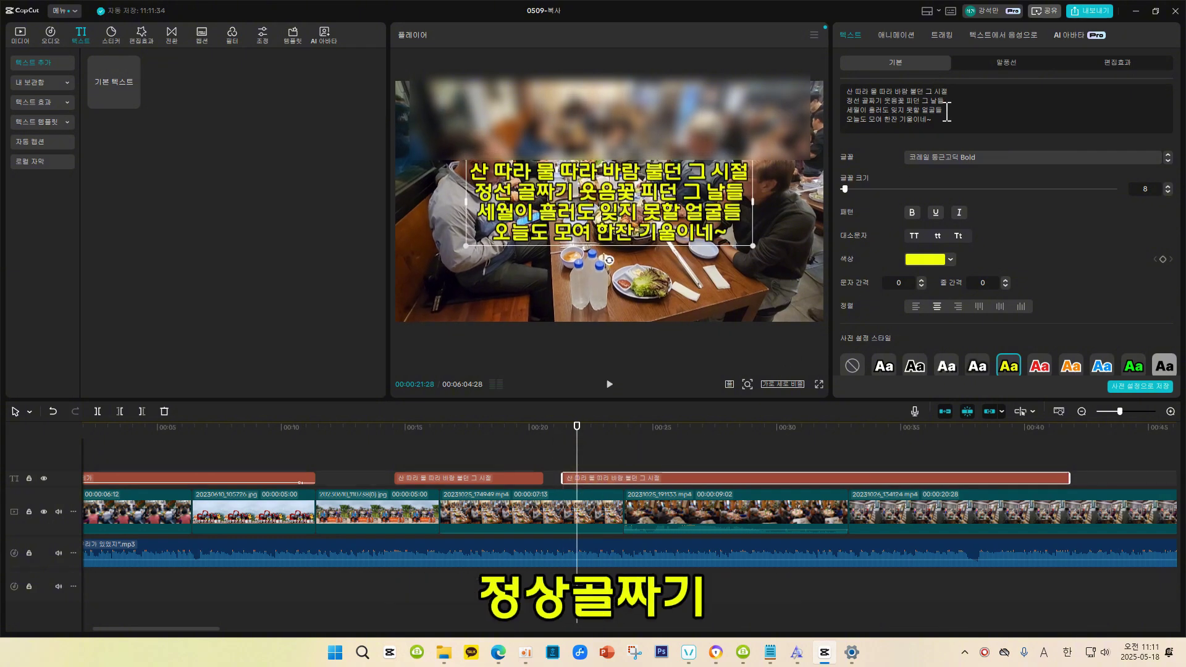
# Step: Listen to the music from about 27 seconds and park the playhead at 00:00:27:28, after the second lyric line
pyautogui.click(707, 431)
pyautogui.press('space')
pyautogui.moveTo(702, 439); pyautogui.dragTo(669, 445)
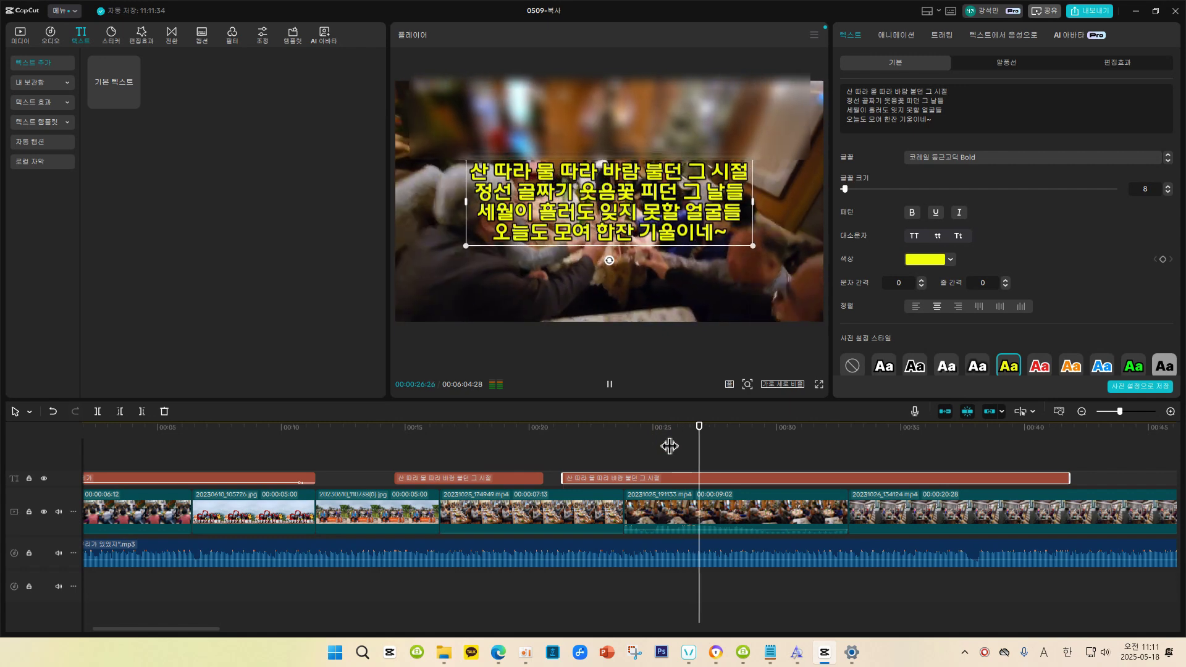
pyautogui.press('space')
# Step: Mute the video clip under the playhead by lowering its volume line all the way down
pyautogui.click(760, 505)
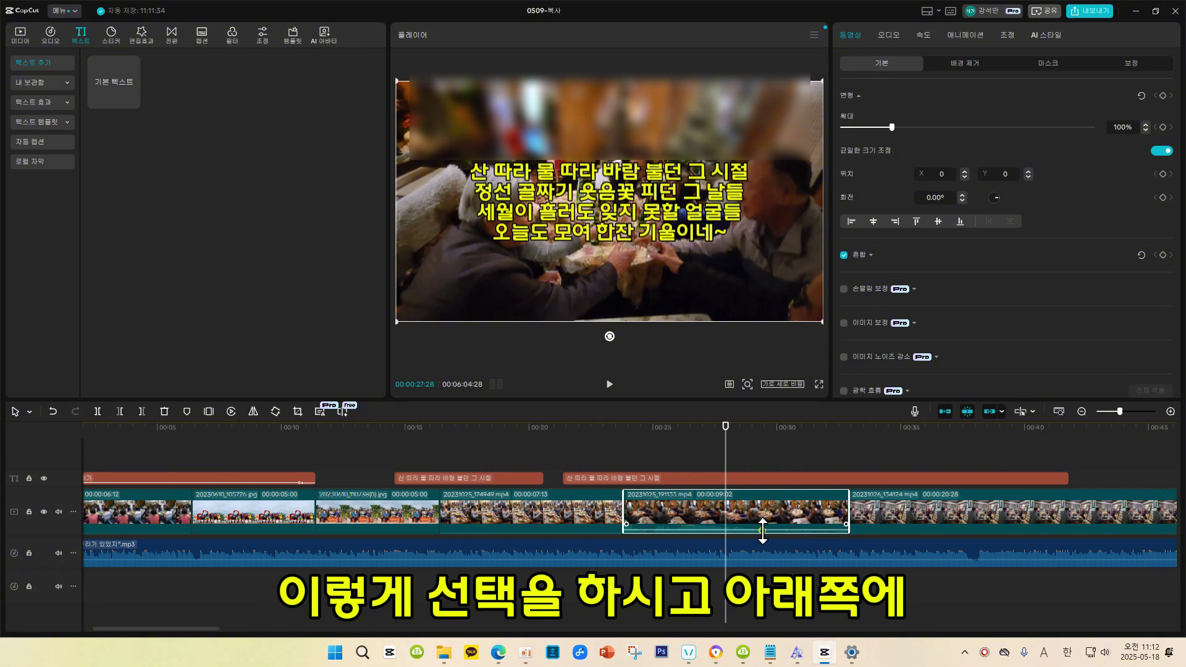
pyautogui.moveTo(762, 531); pyautogui.dragTo(763, 539)
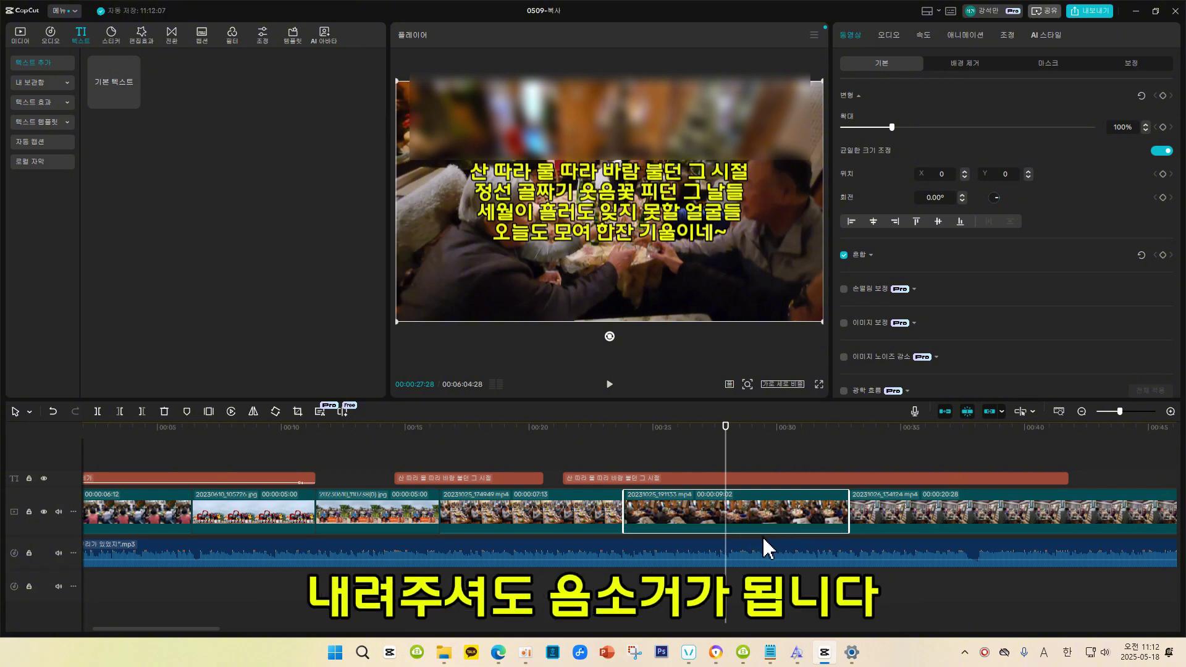
# Step: Split the remaining four-line lyric clip at the playhead, 00:00:27:28
pyautogui.click(727, 478)
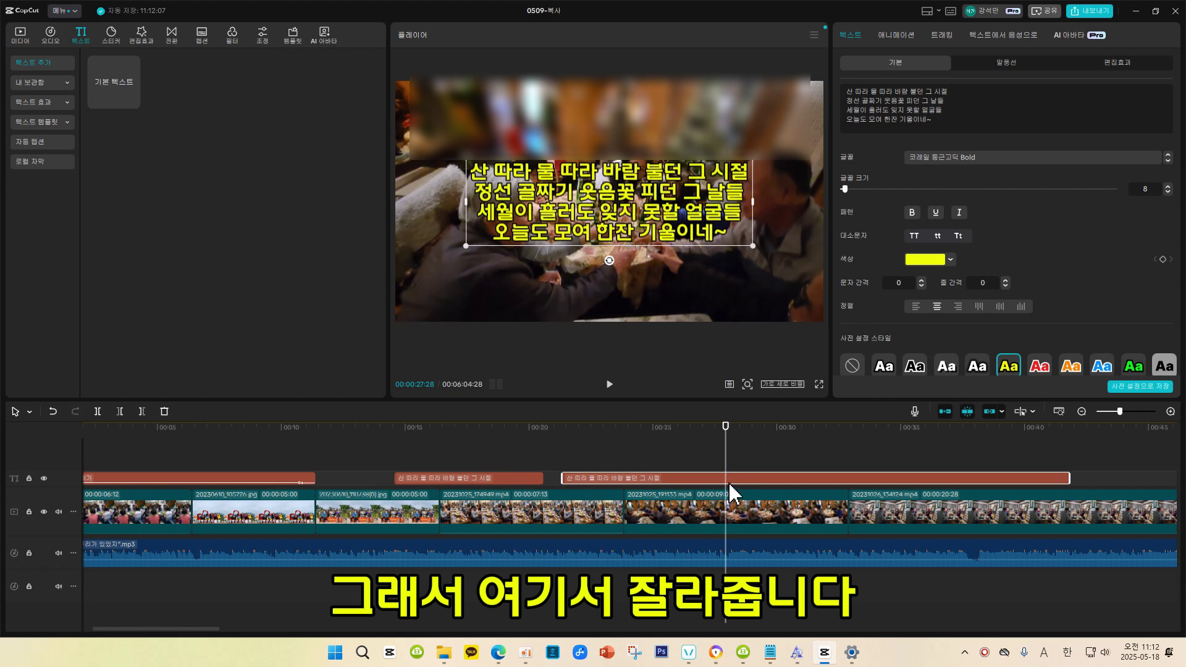
pyautogui.click(693, 480)
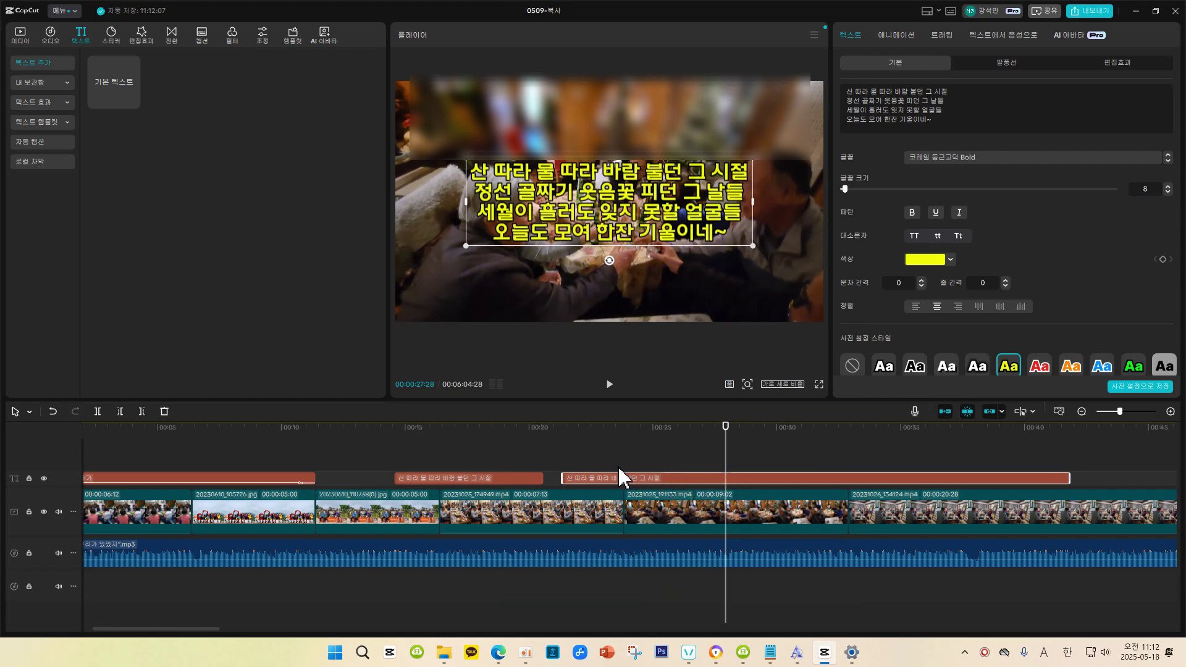
pyautogui.click(96, 413)
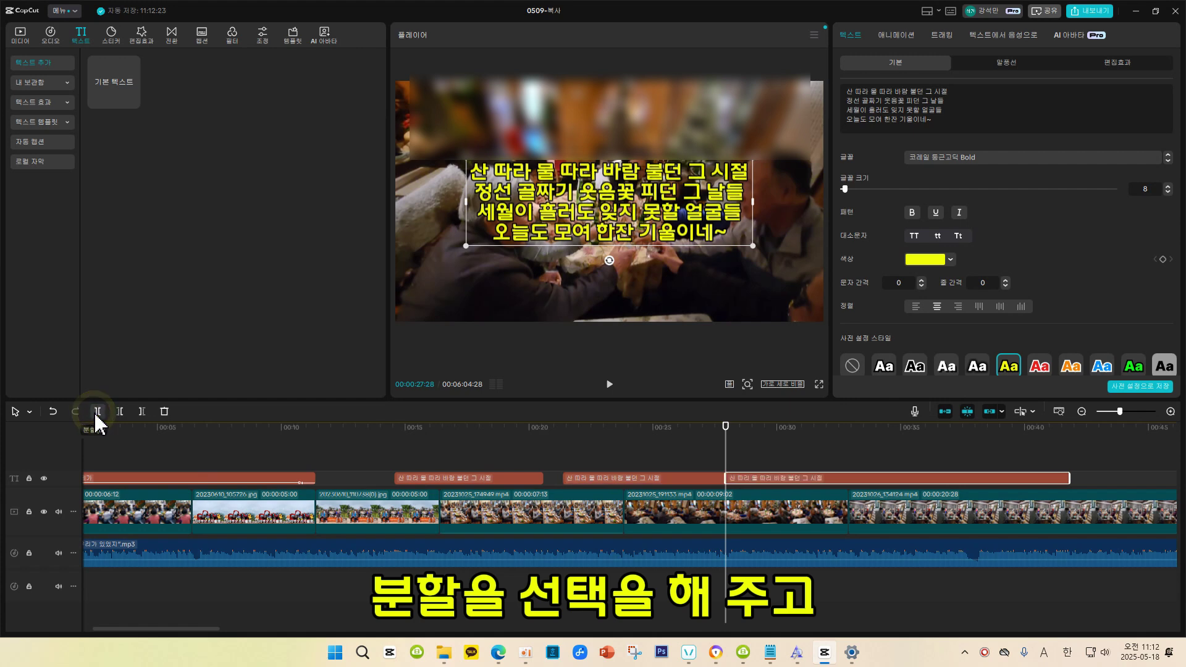
# Step: Remove the first and the last two lines from the second lyric clip, keeping only "정선 골짜기 웃음꽃 피던 그 날들"
pyautogui.click(651, 476)
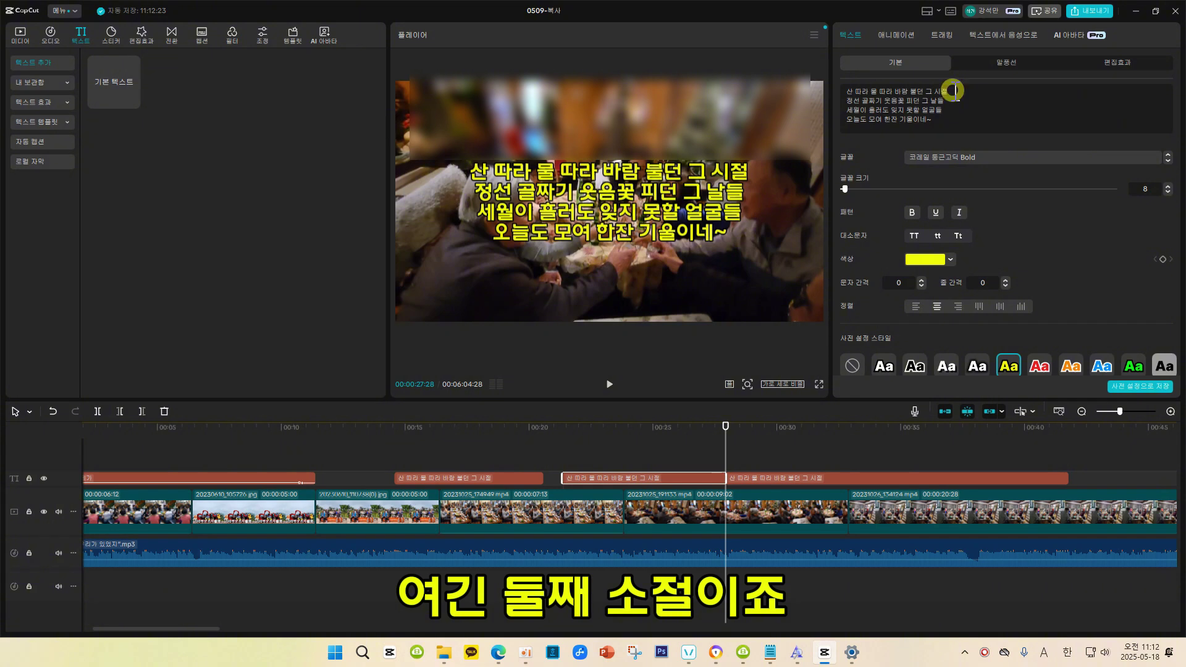
pyautogui.moveTo(953, 90); pyautogui.dragTo(852, 84)
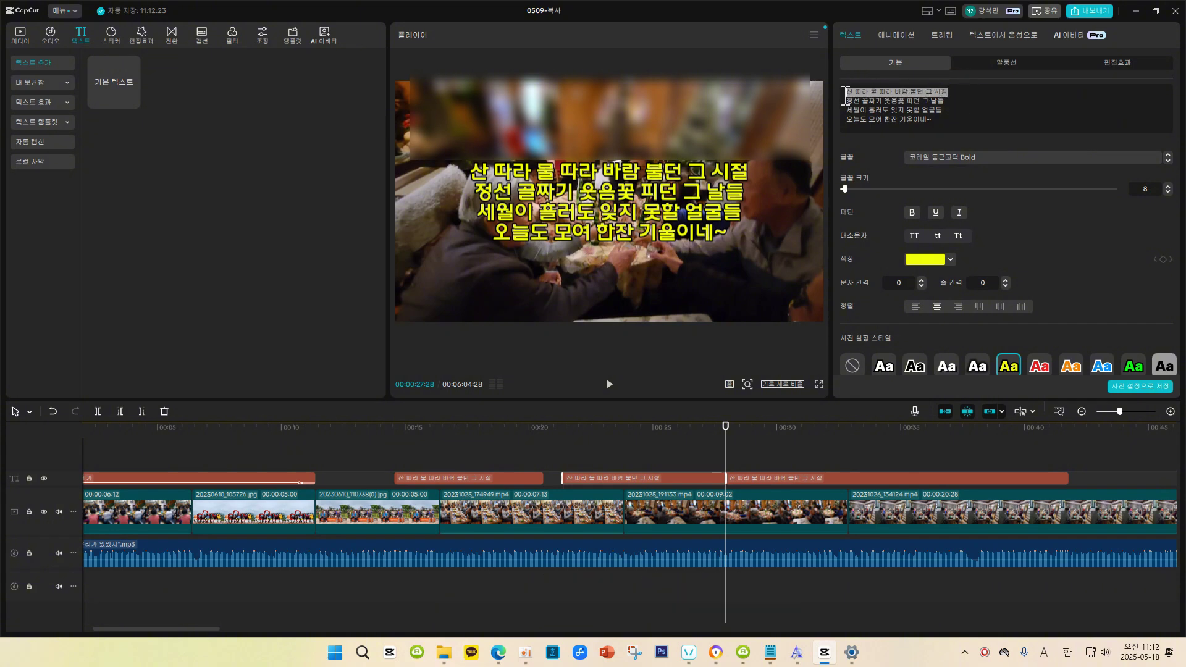
pyautogui.press('BackSpace')
pyautogui.press('Delete')
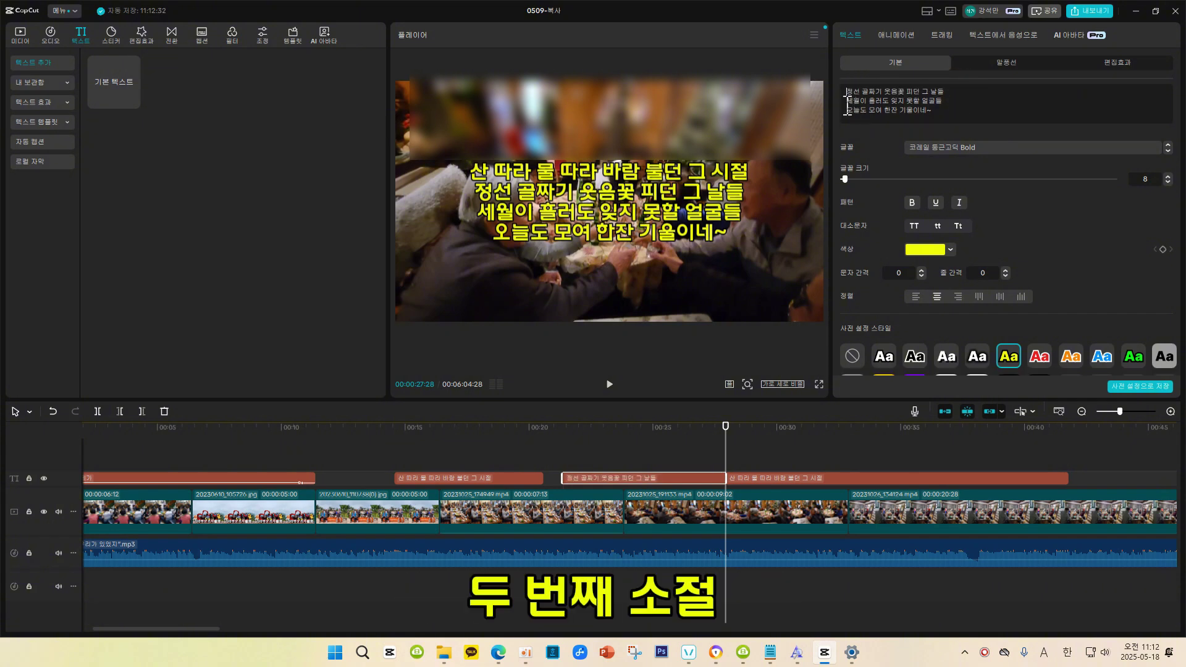
pyautogui.moveTo(846, 100); pyautogui.dragTo(924, 122)
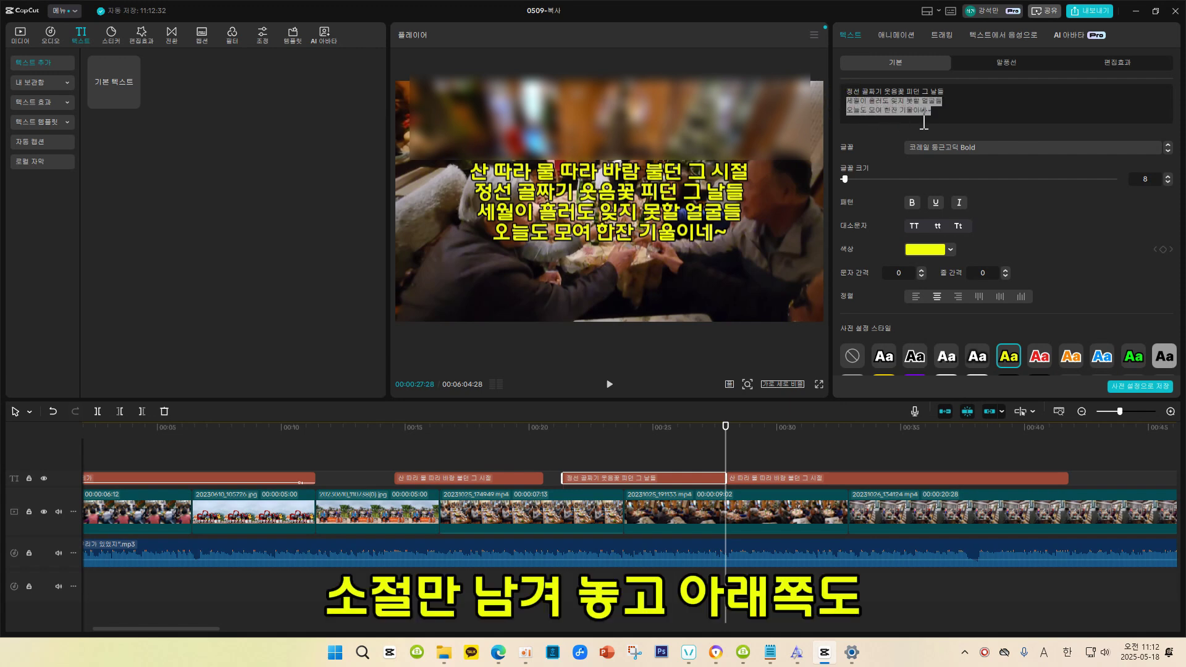
pyautogui.press('BackSpace')
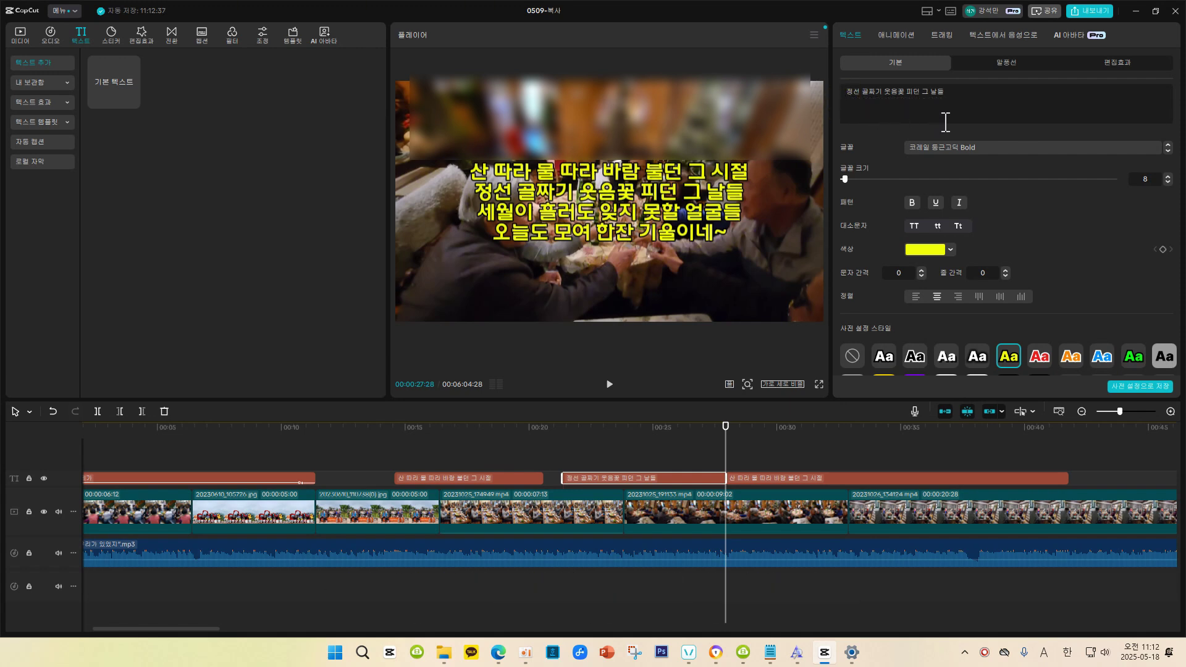
# Step: Play the second lyric clip from its start to check where the sung line ends
pyautogui.click(561, 436)
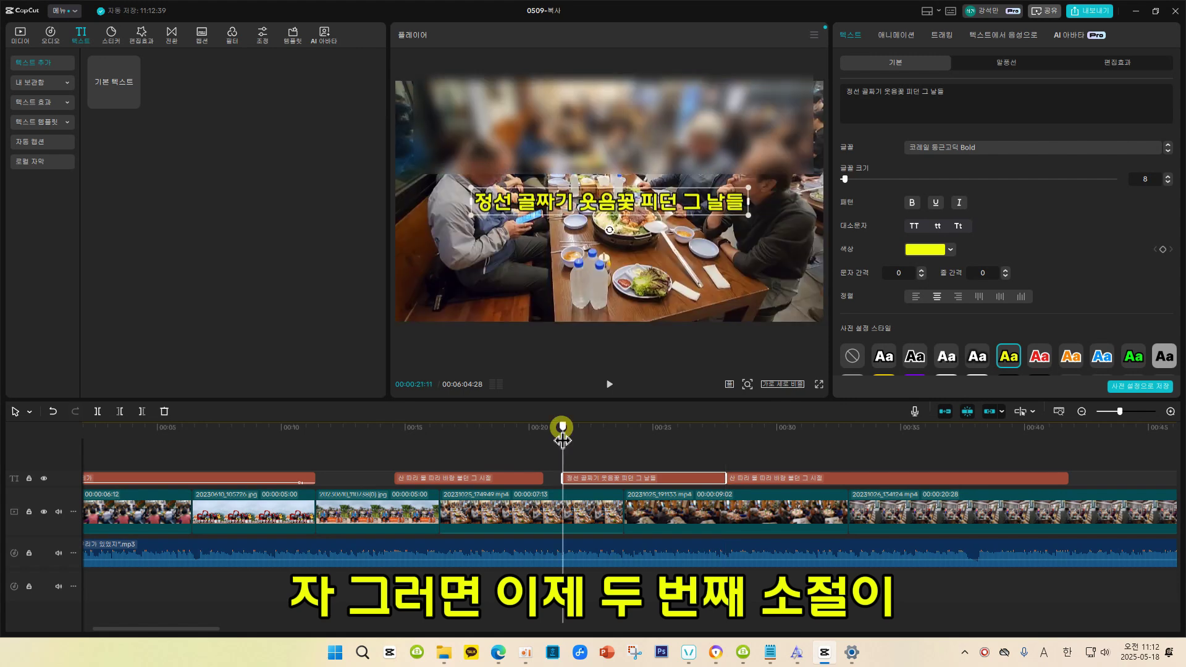
pyautogui.press('space')
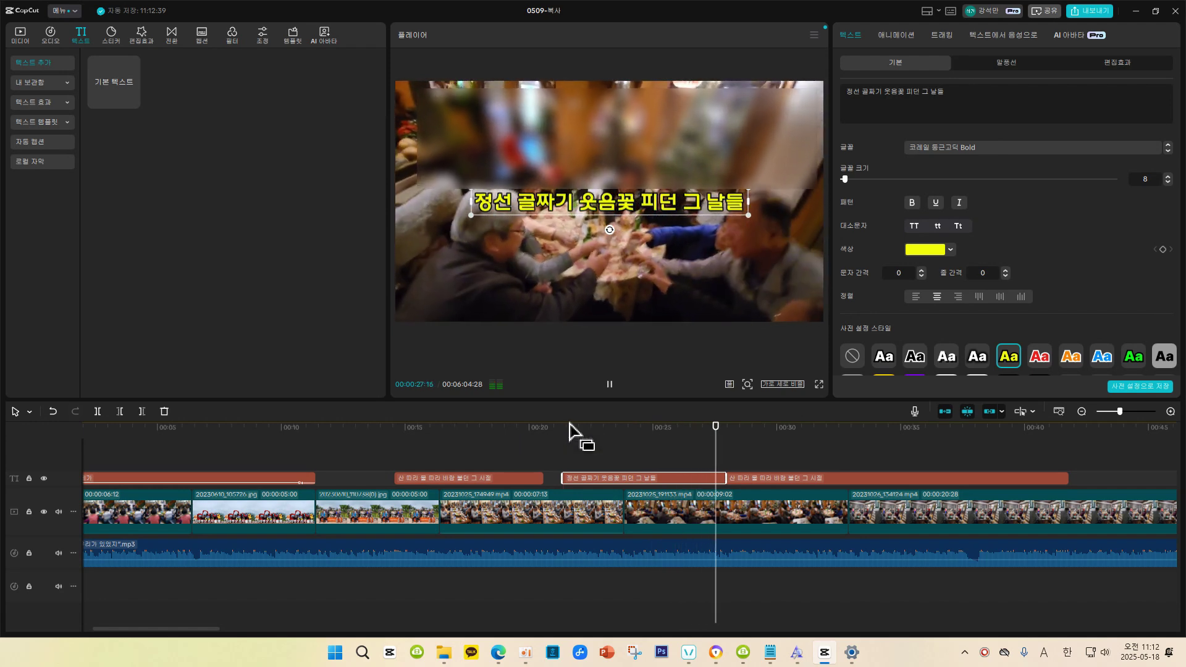
pyautogui.press('space')
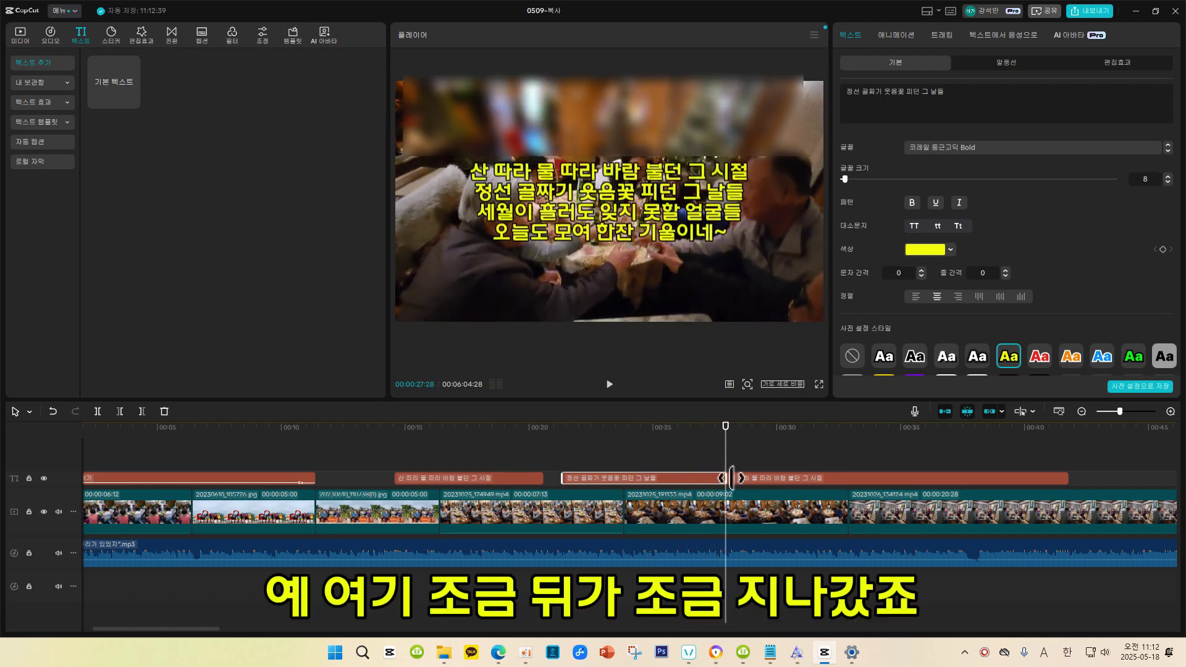
# Step: Trim the end of the second lyric clip slightly and shift the remaining four-line clip a little later on the timeline
pyautogui.moveTo(717, 477); pyautogui.dragTo(716, 477)
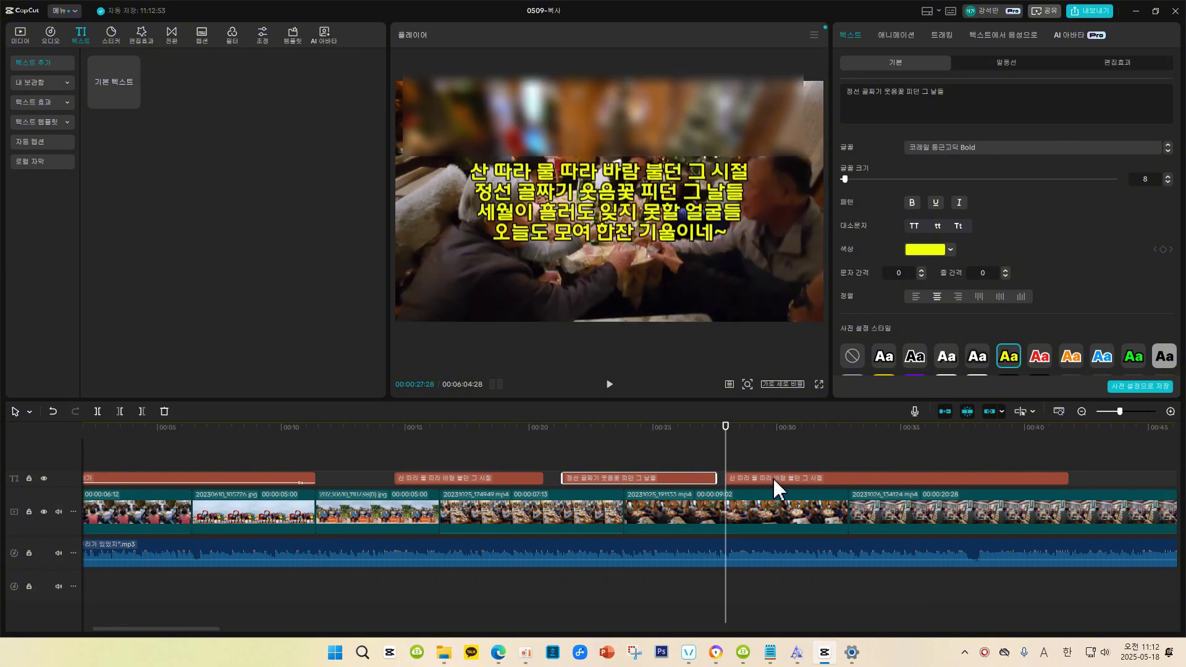
pyautogui.click(813, 477)
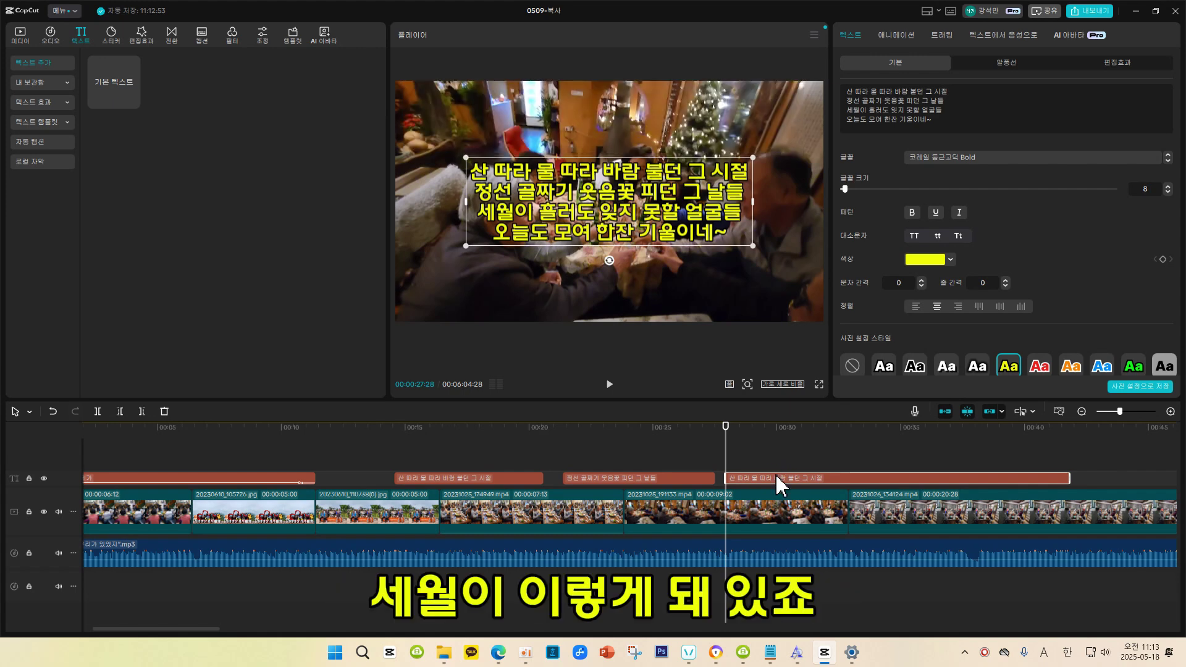
pyautogui.press('space')
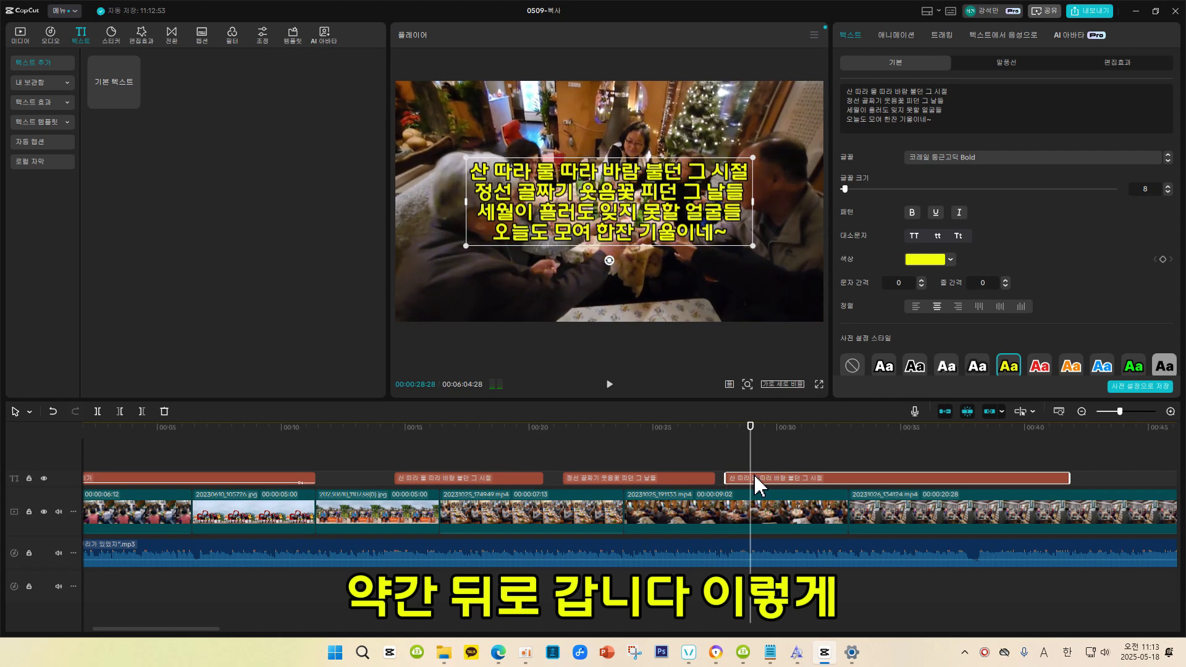
pyautogui.moveTo(753, 473); pyautogui.dragTo(768, 473)
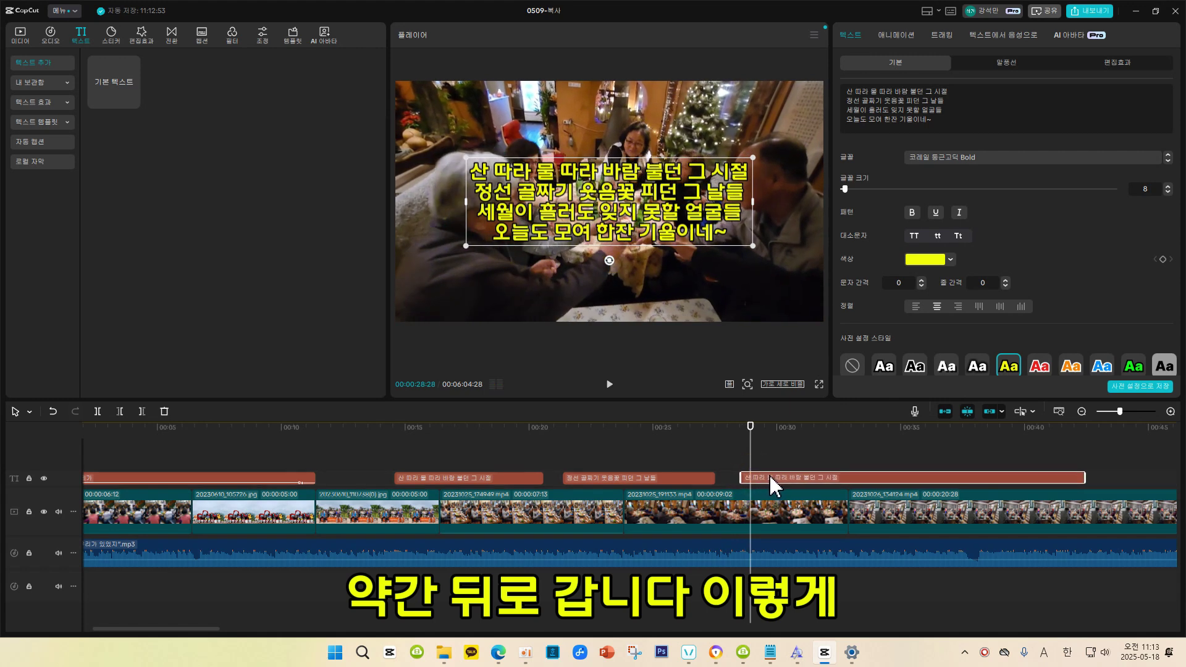
# Step: Play on to the end of the third sung line and split the four-line lyric clip at 00:00:35:04
pyautogui.press('space')
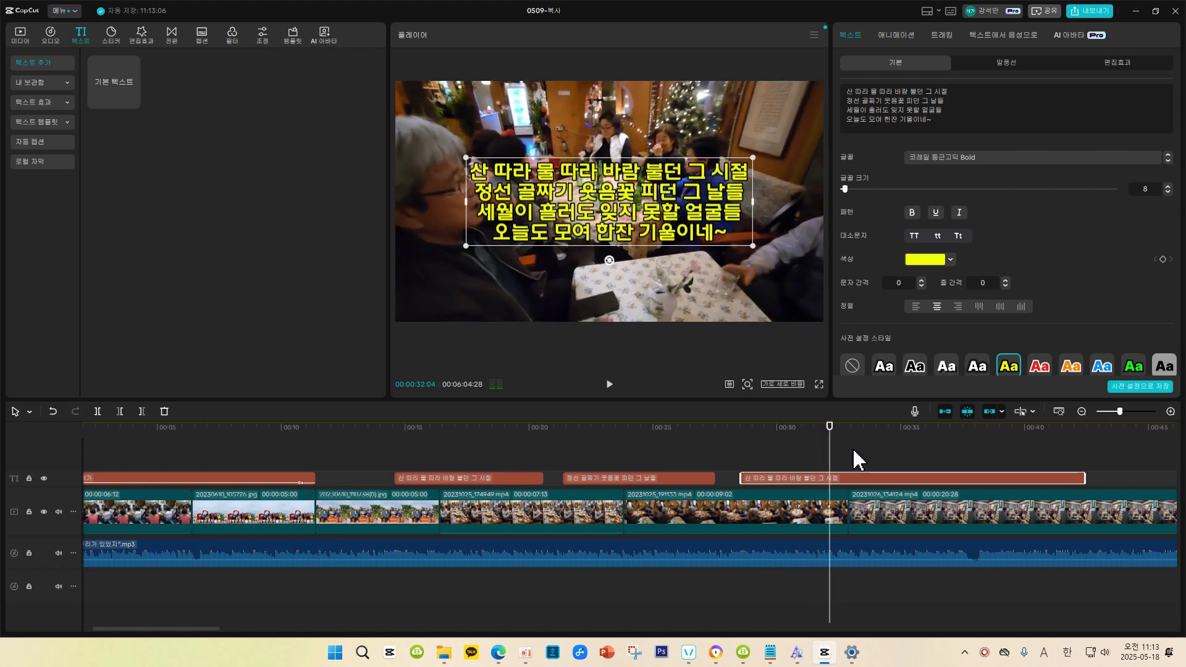
pyautogui.press('space')
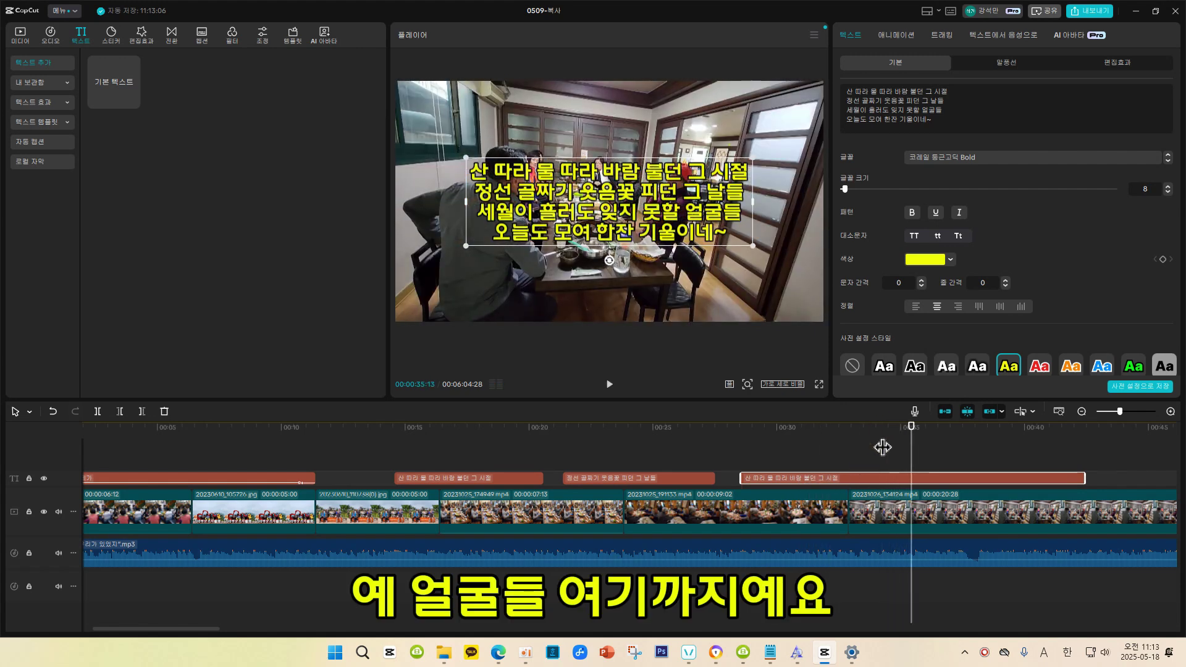
pyautogui.moveTo(882, 446); pyautogui.dragTo(904, 465)
pyautogui.click(97, 411)
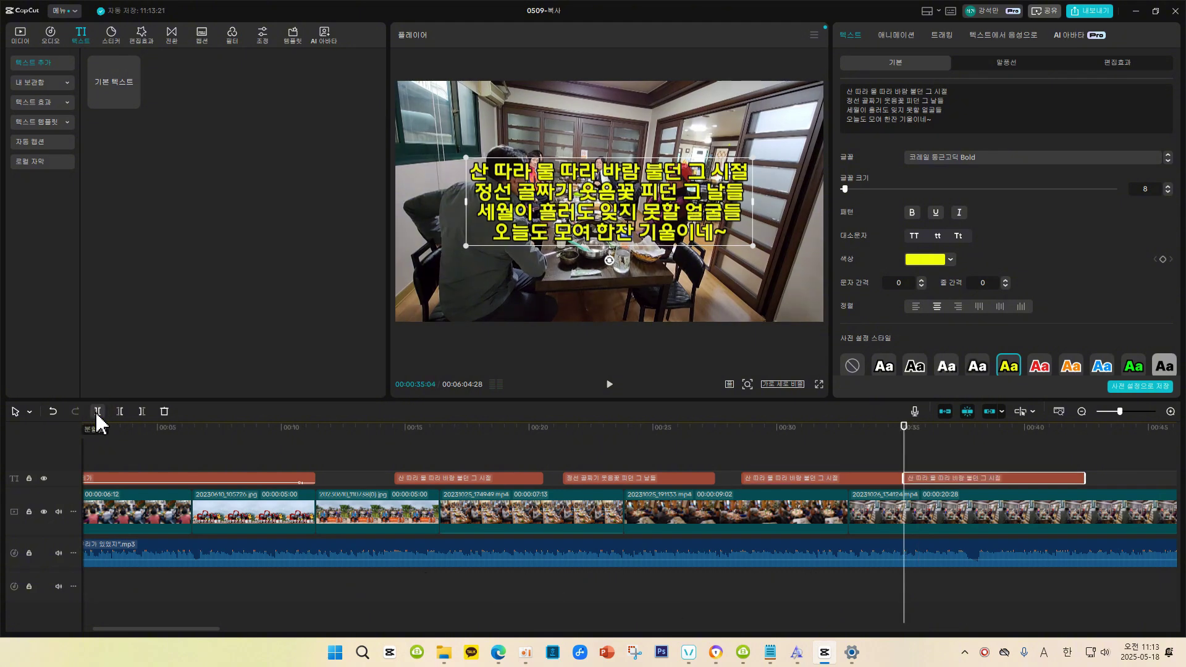
# Step: Remove the first two lines and the last line from the third lyric clip, keeping only "세월이 흘러도 잊지 못할 얼굴들"
pyautogui.click(800, 478)
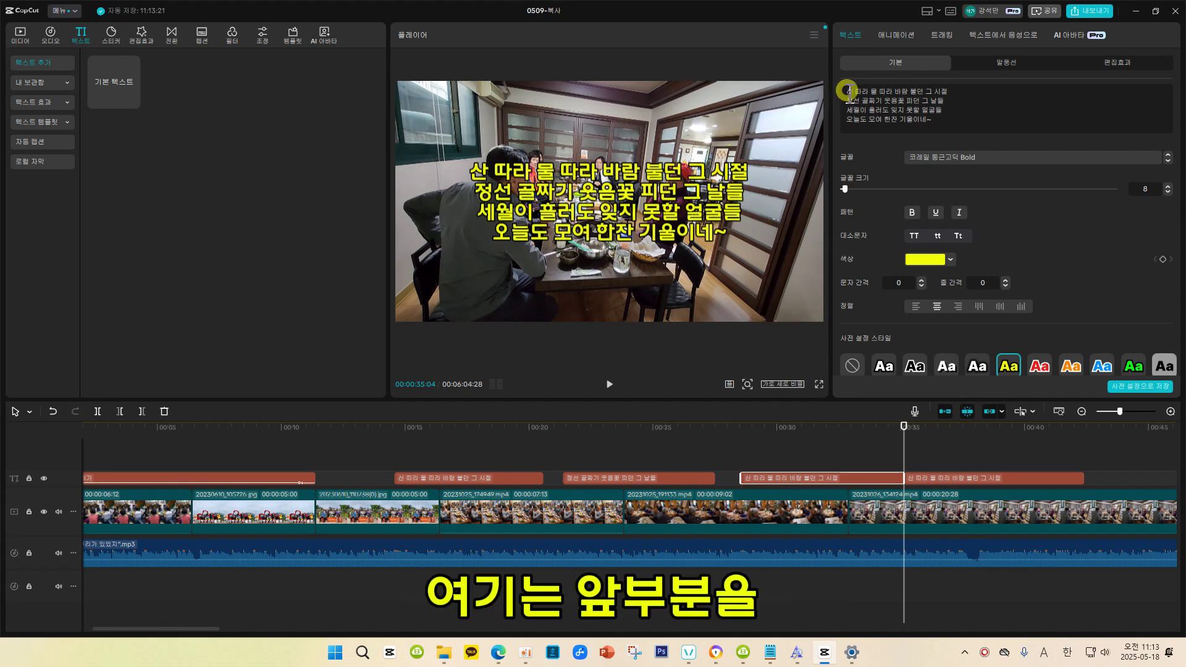
pyautogui.moveTo(847, 90); pyautogui.dragTo(860, 105)
pyautogui.press('BackSpace')
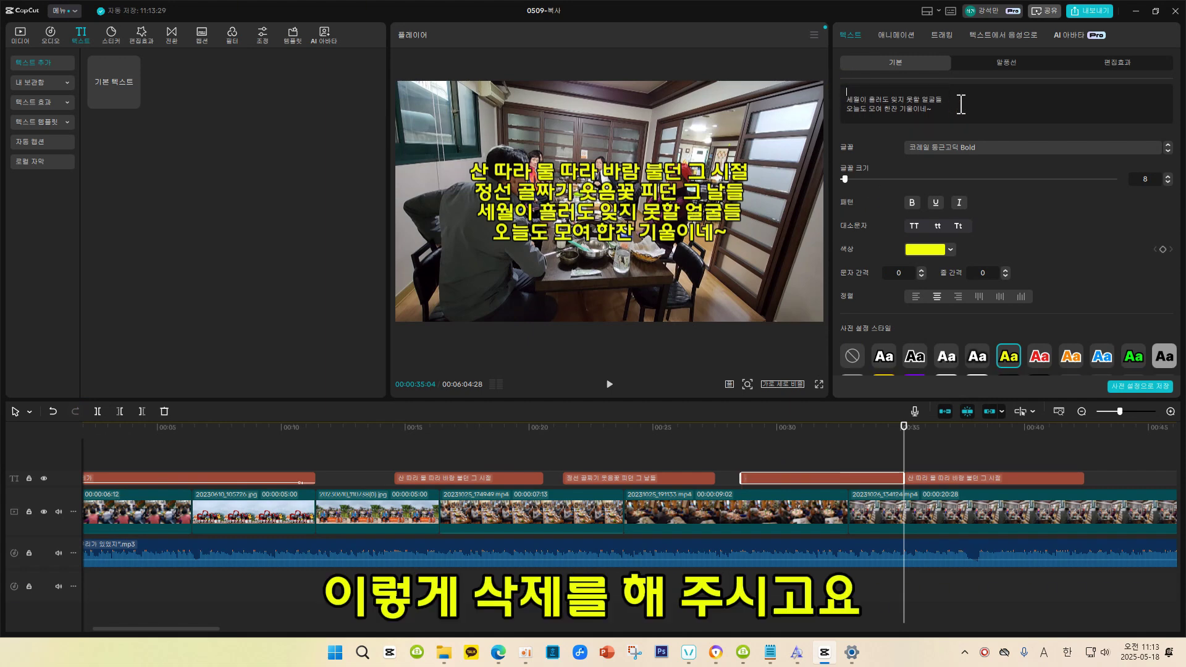
pyautogui.moveTo(846, 102); pyautogui.dragTo(917, 111)
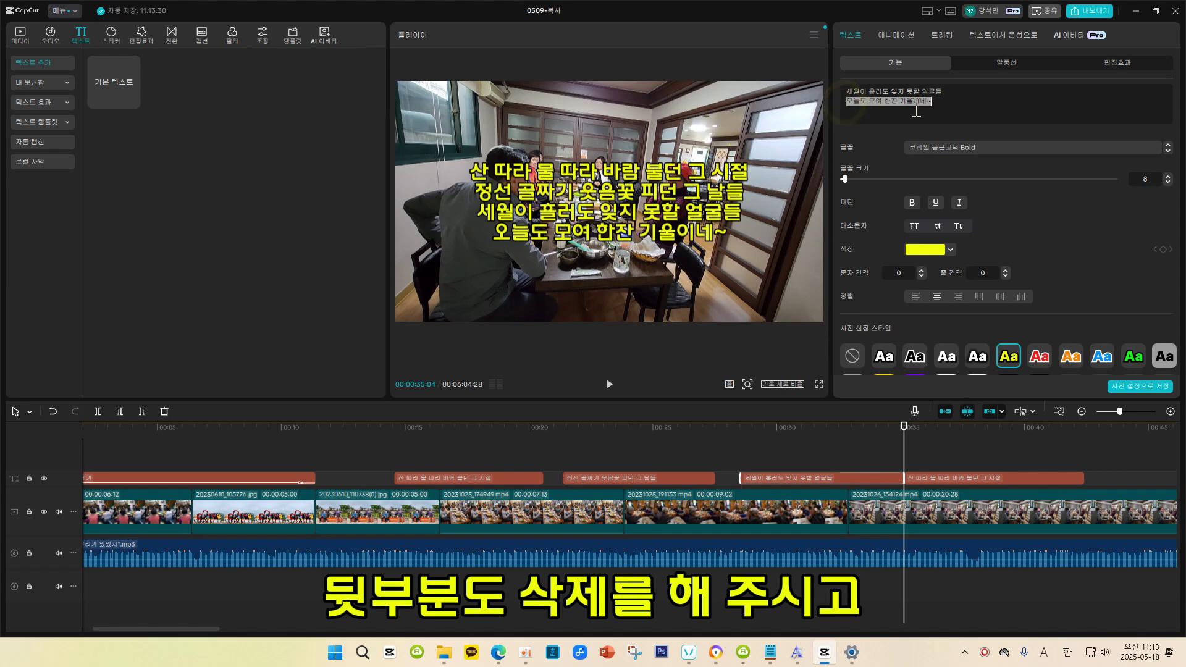
pyautogui.press('BackSpace')
pyautogui.press('BackSpace')
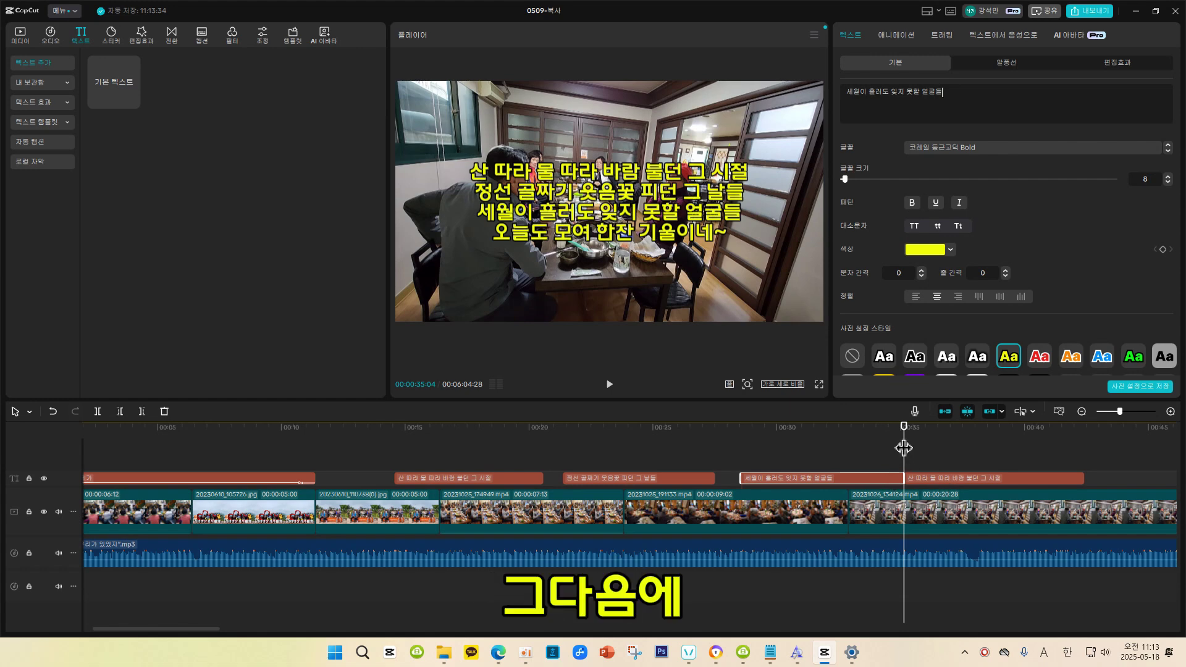
# Step: Play the section under the last lyric clip, and replay the third lyric clip to check its timing against the song
pyautogui.moveTo(903, 447)
pyautogui.mouseDown()
pyautogui.moveTo(891, 449)
pyautogui.moveTo(916, 454)
pyautogui.mouseUp()
pyautogui.press('space')
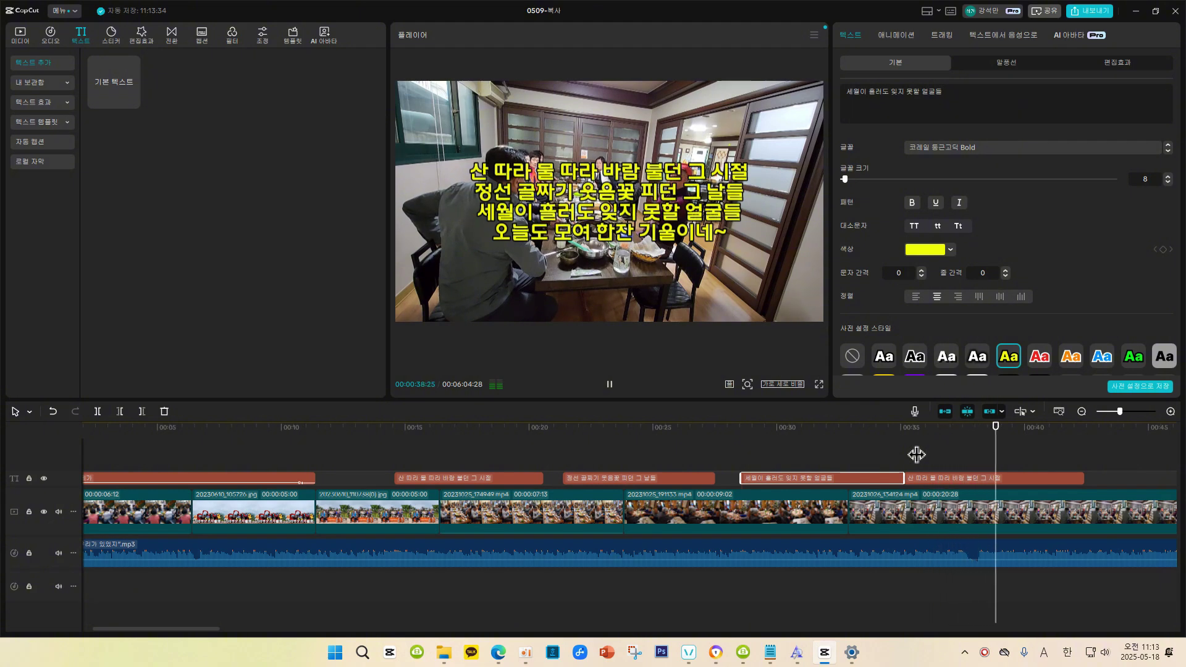
pyautogui.press('space')
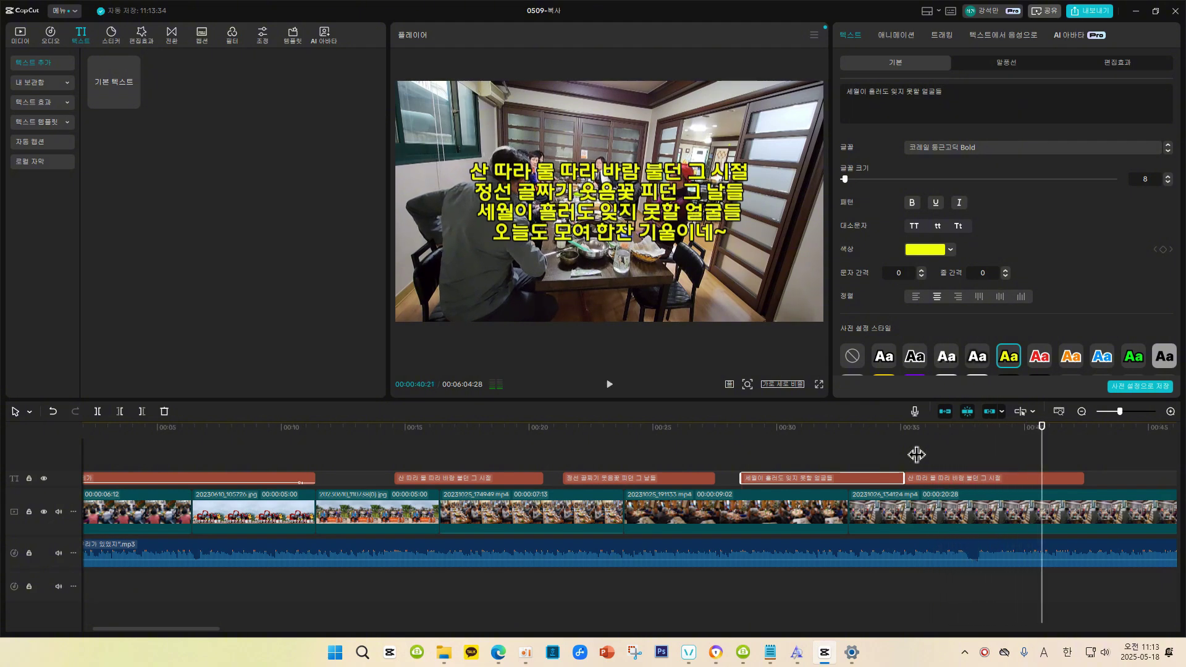
pyautogui.click(777, 437)
pyautogui.press('space')
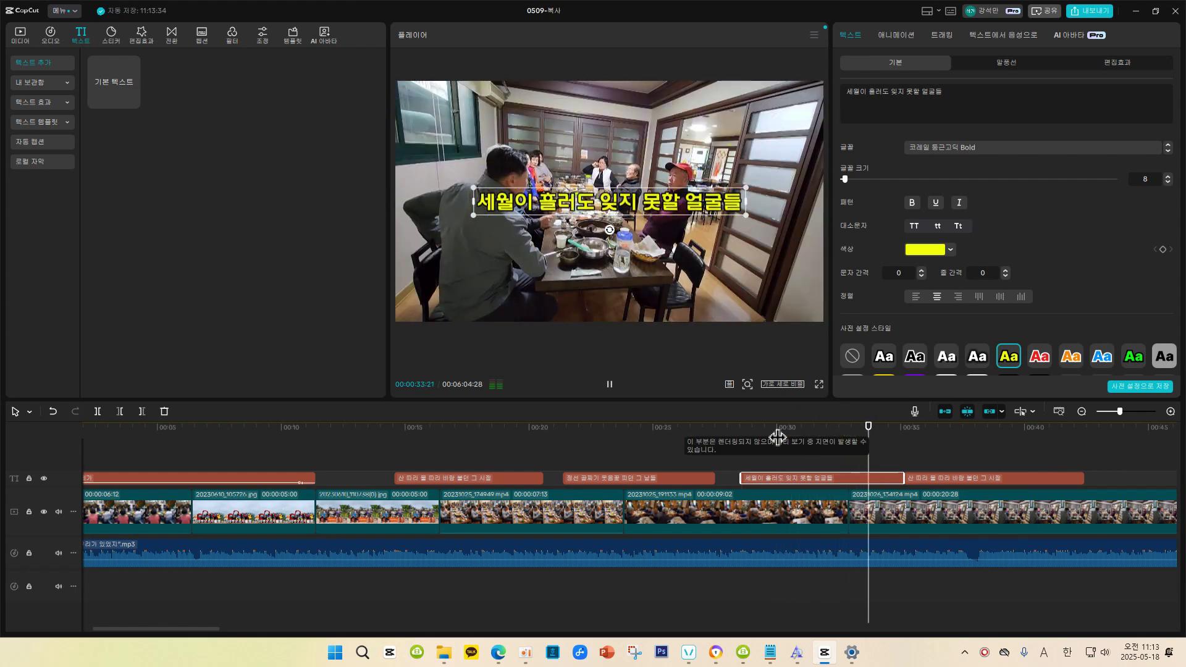
# Step: Trim the last lyric clip's end to 00:00:40:19 and remove its first three lines, keeping only "오늘도 모여 한잔 기울이네~"
pyautogui.click(961, 479)
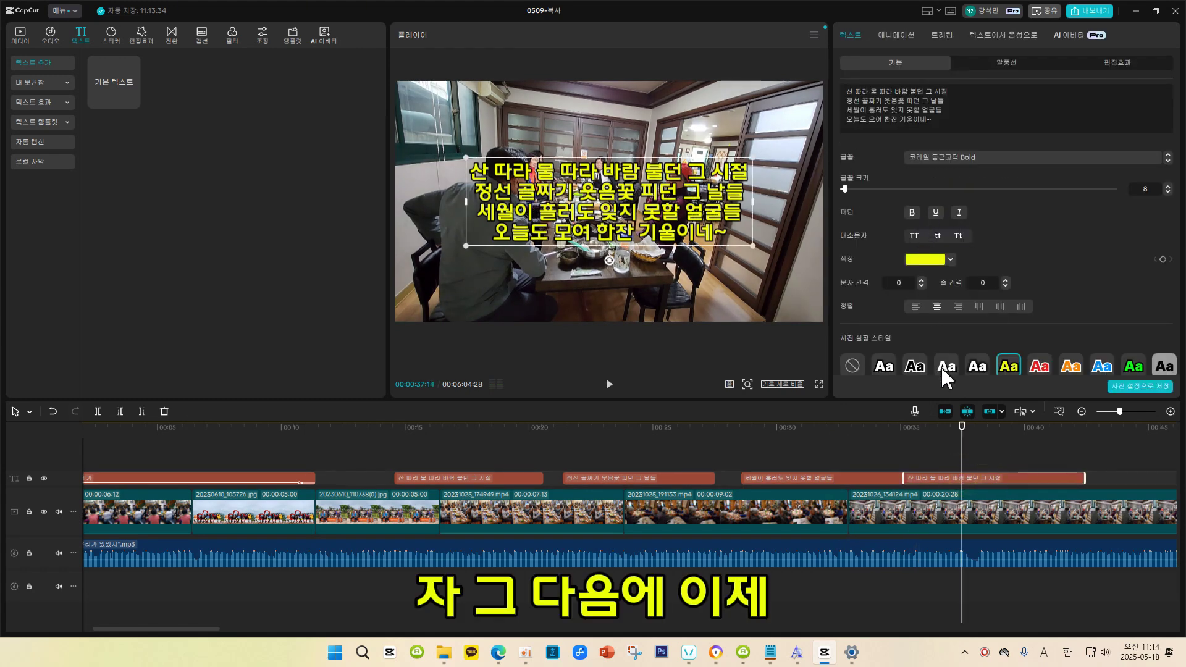
pyautogui.press('space')
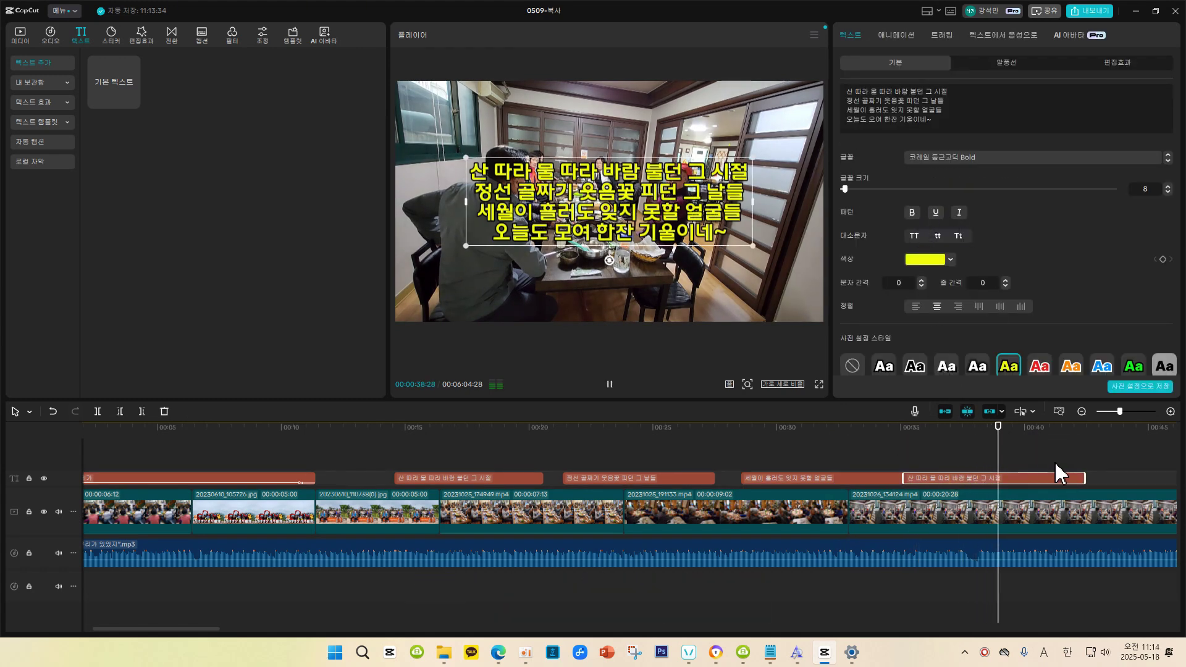
pyautogui.press('space')
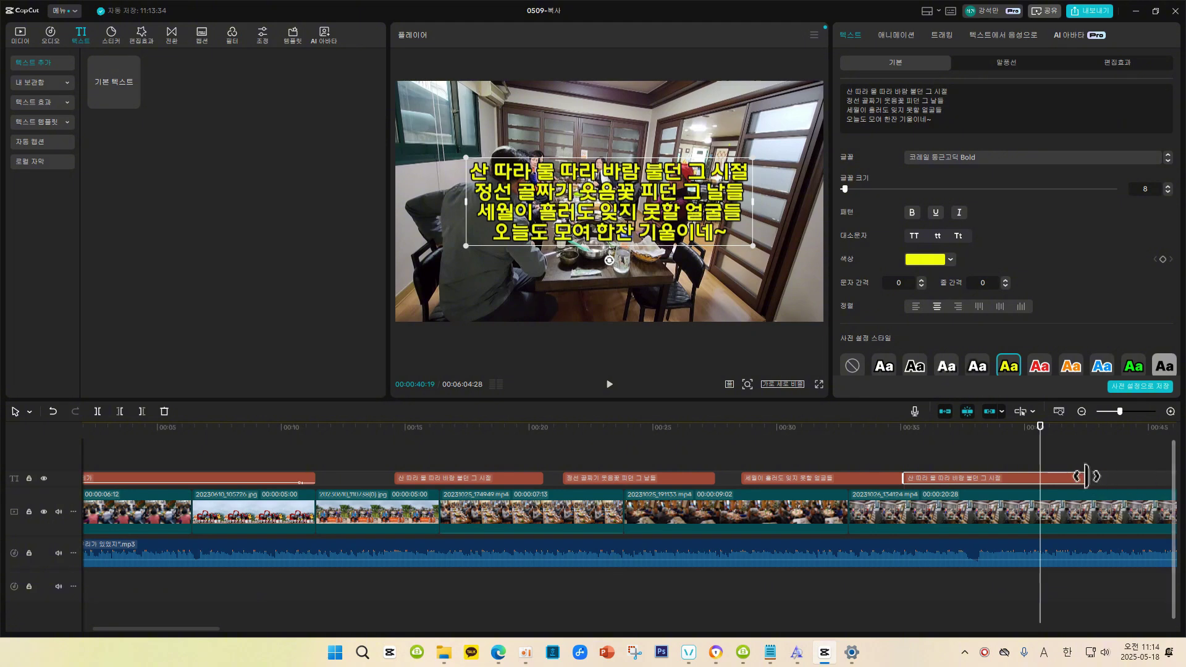
pyautogui.moveTo(1084, 476); pyautogui.dragTo(1042, 481)
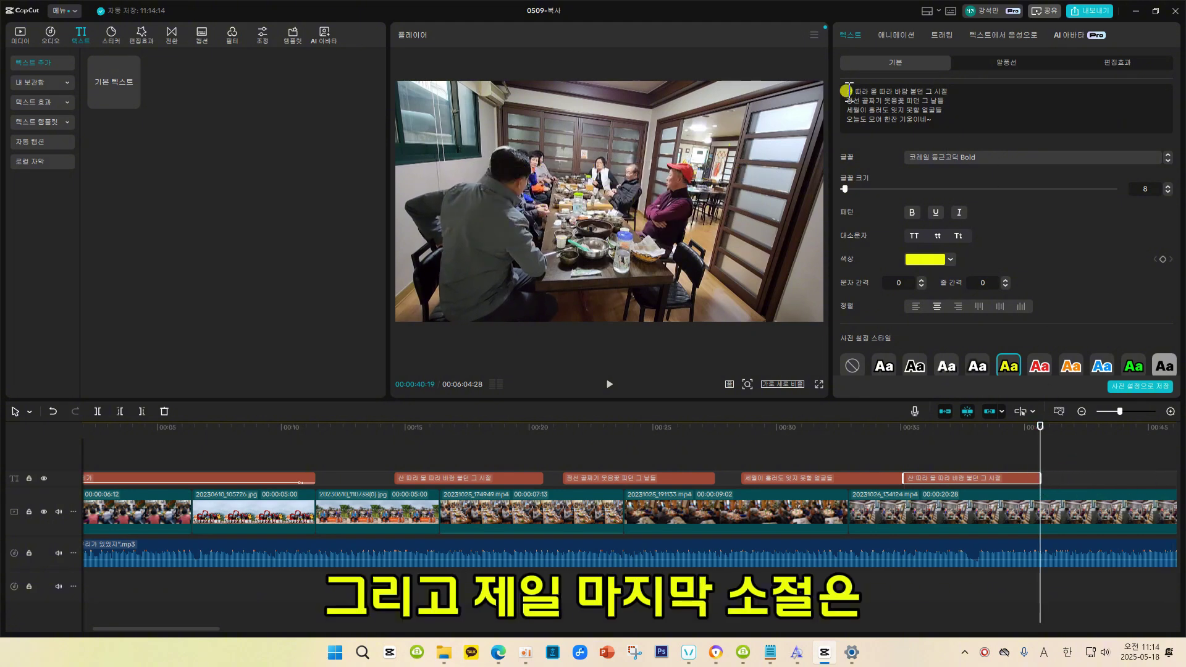
pyautogui.moveTo(848, 90); pyautogui.dragTo(974, 112)
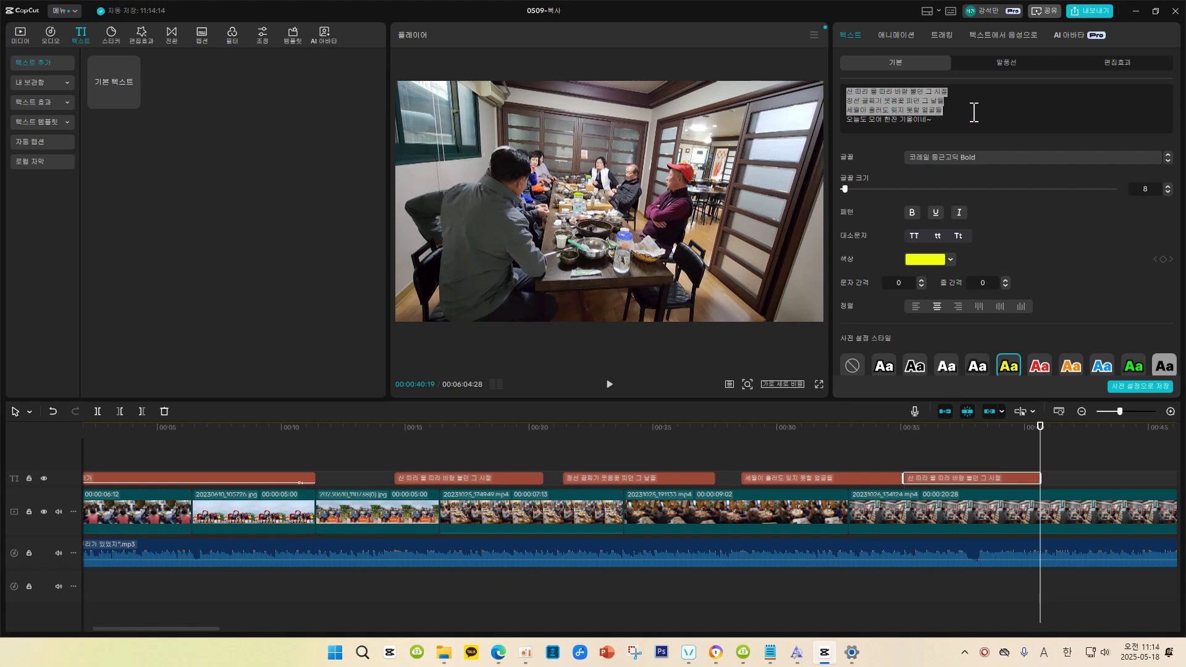
pyautogui.press('BackSpace')
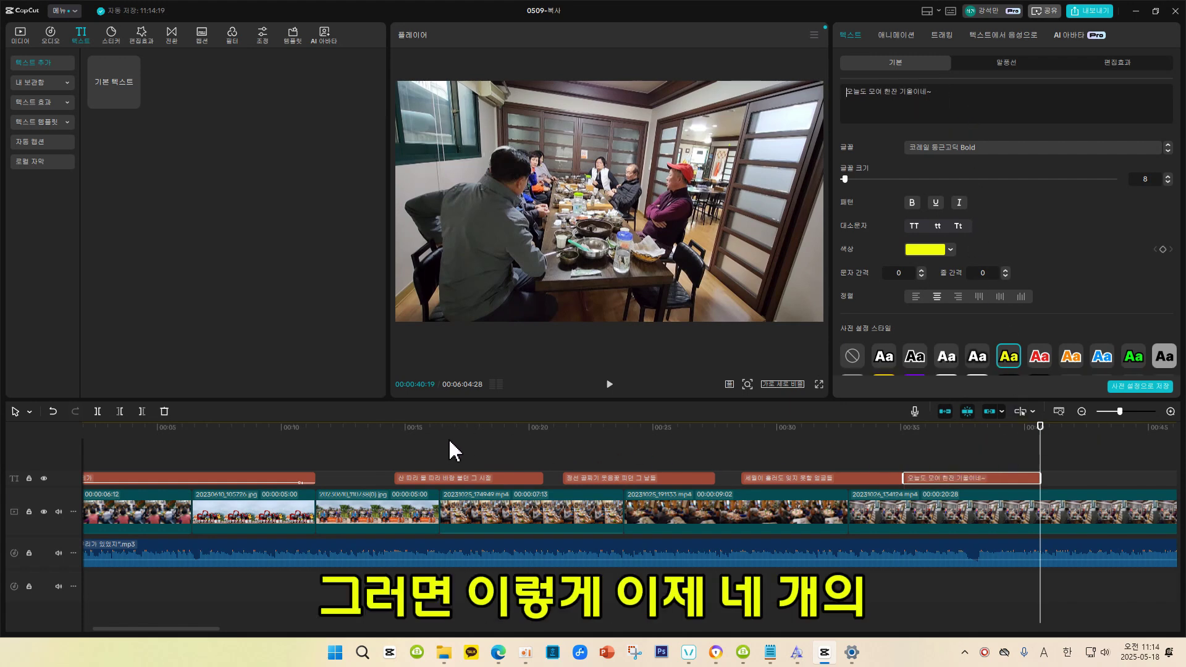
# Step: Preview the start of the "산 따라 물 따라 바람 불던 그 시절" clip, select it and return the playhead to 00:00:14:17
pyautogui.click(395, 427)
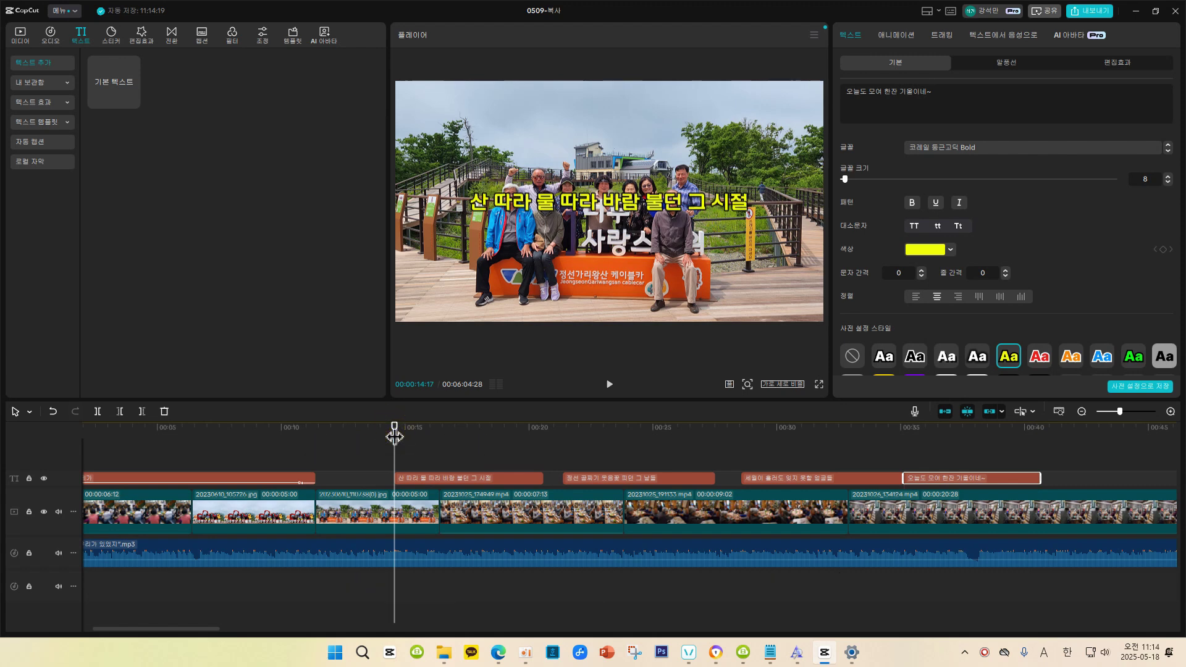
pyautogui.press('space')
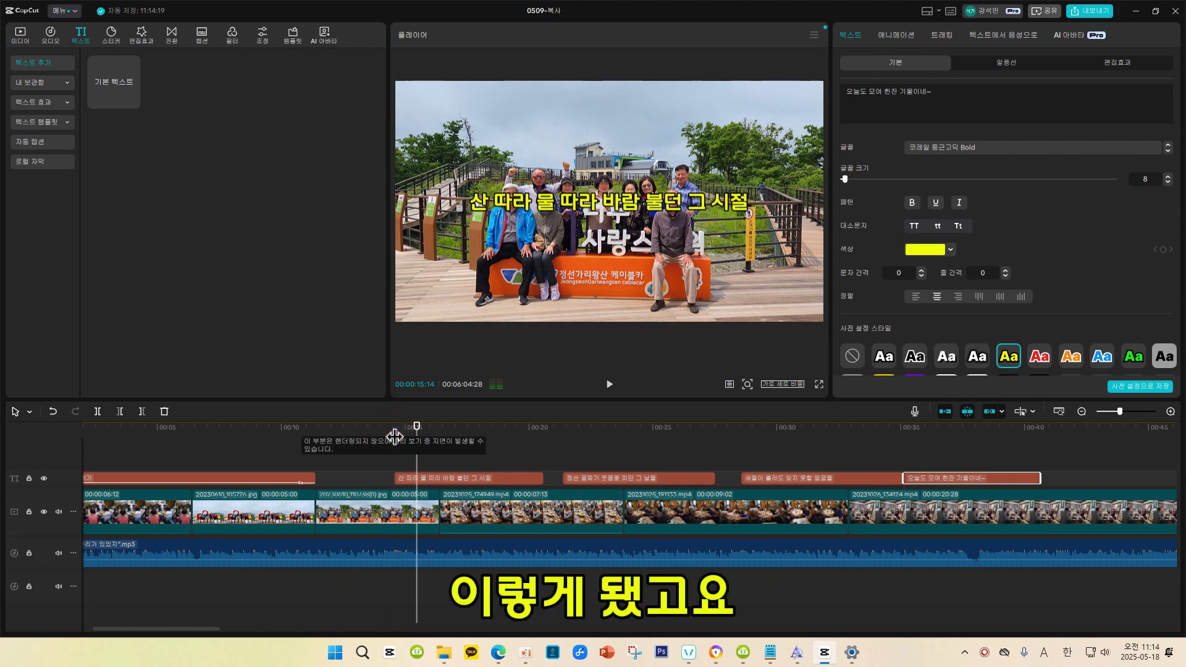
pyautogui.click(458, 478)
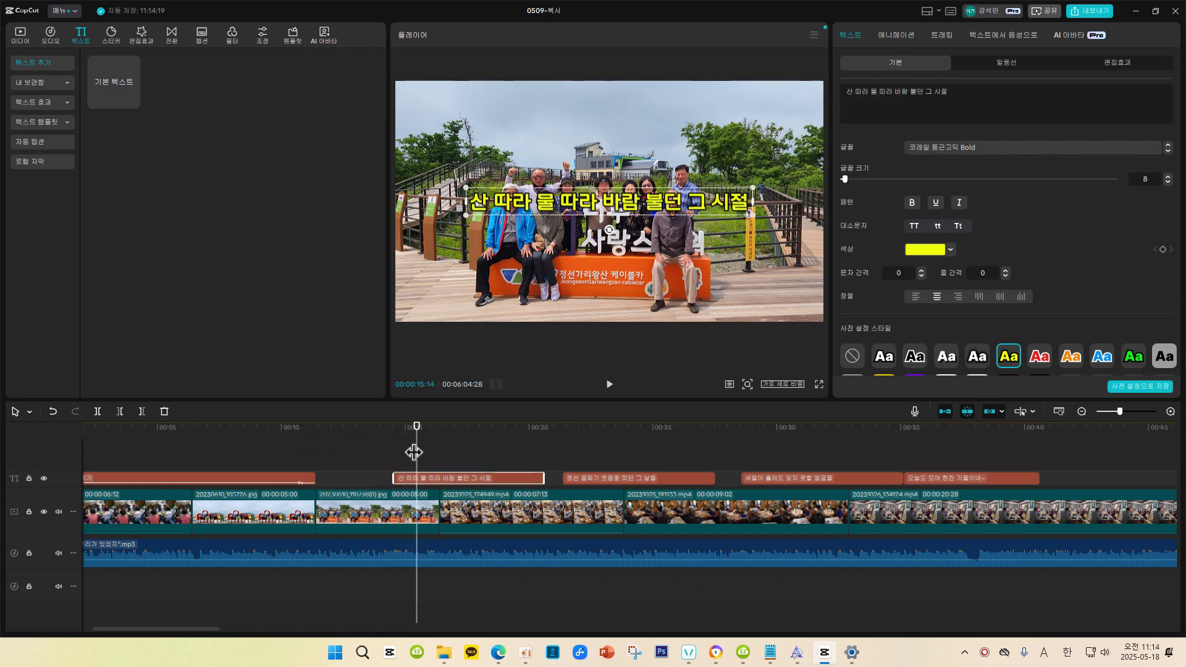
pyautogui.moveTo(417, 444); pyautogui.dragTo(394, 444)
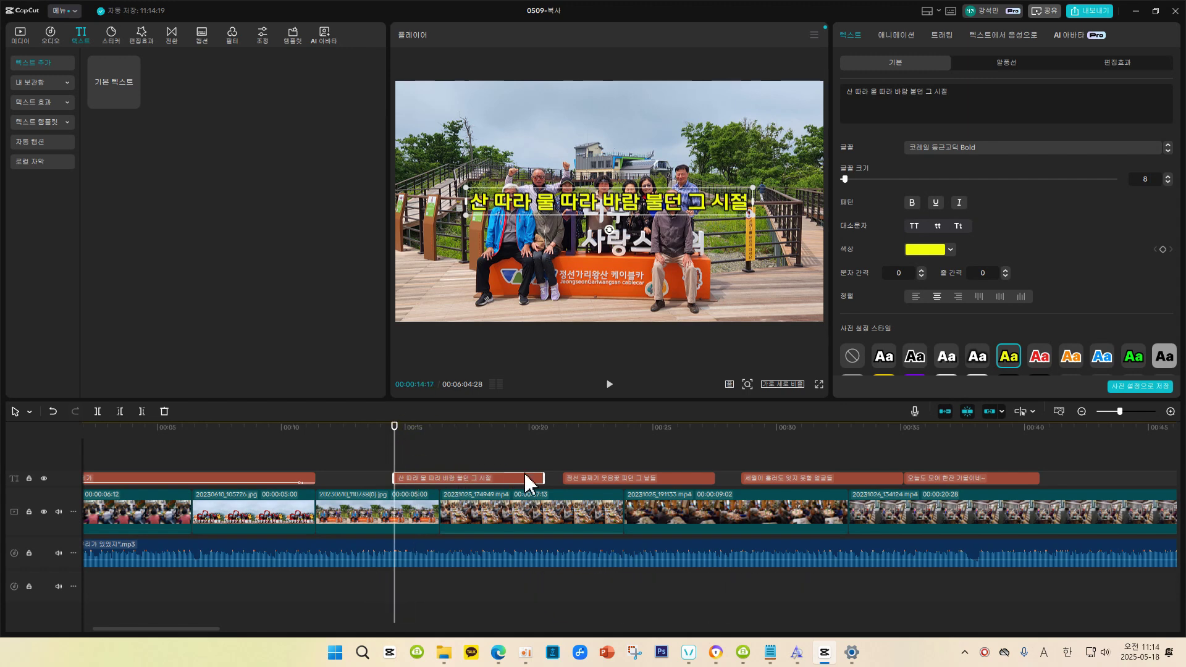
# Step: Browse the entrance animations available for the selected lyric clip
pyautogui.click(898, 35)
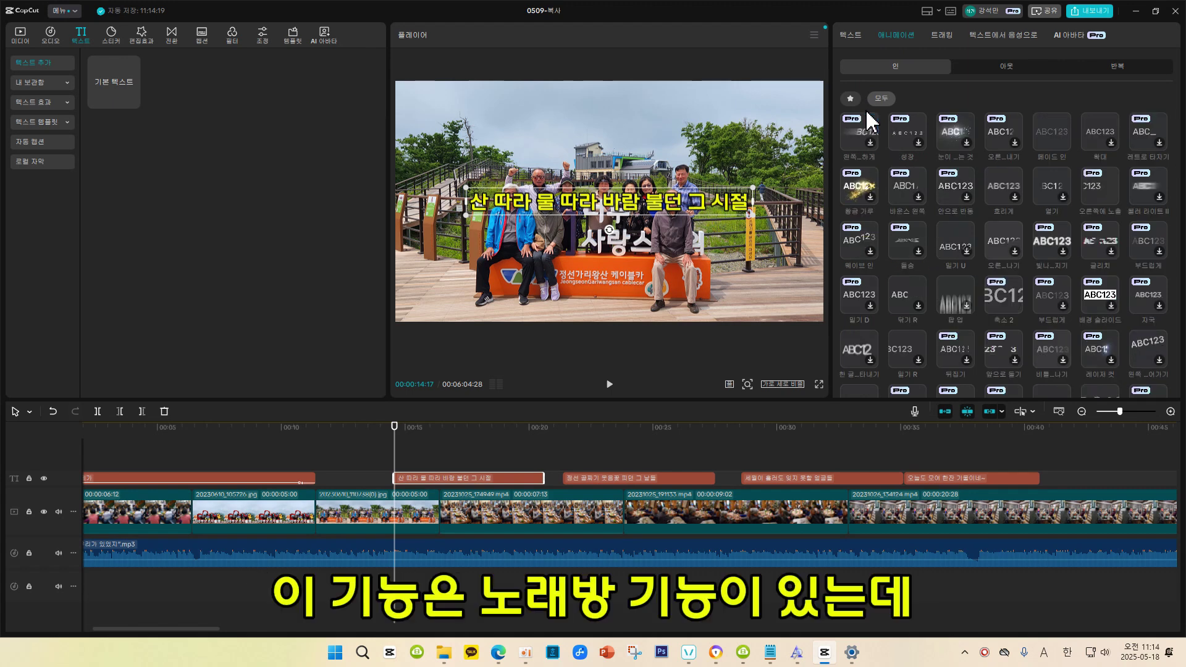
pyautogui.scroll(-4, 867, 121)
pyautogui.scroll(-5, 865, 120)
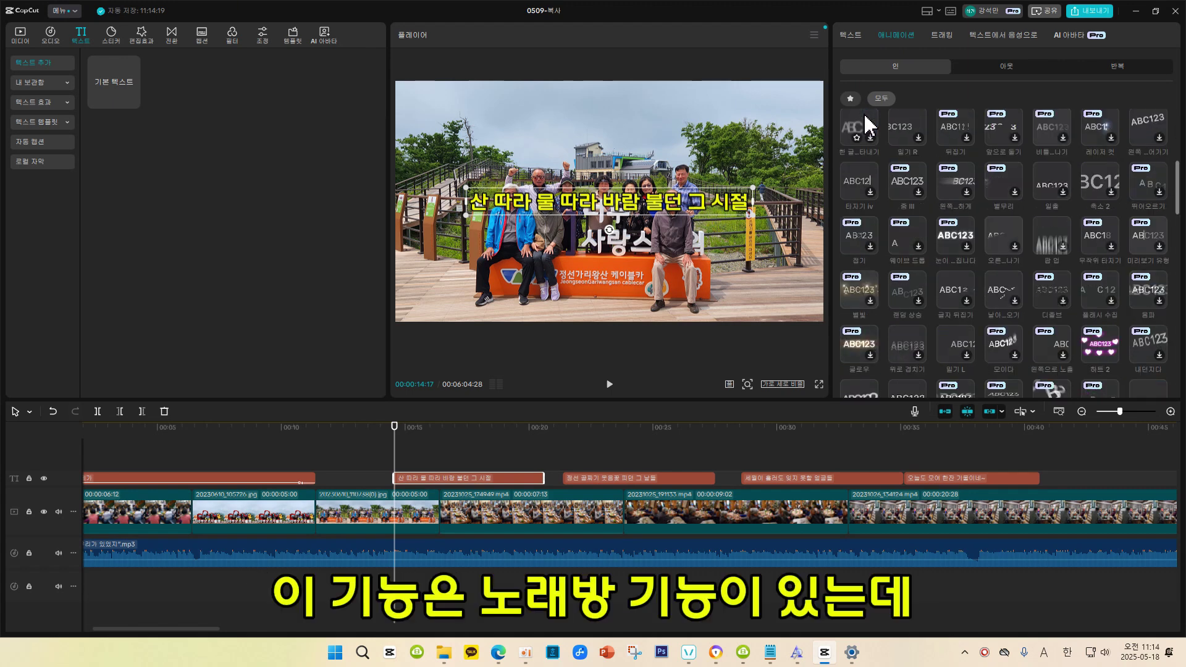
pyautogui.scroll(-4, 865, 127)
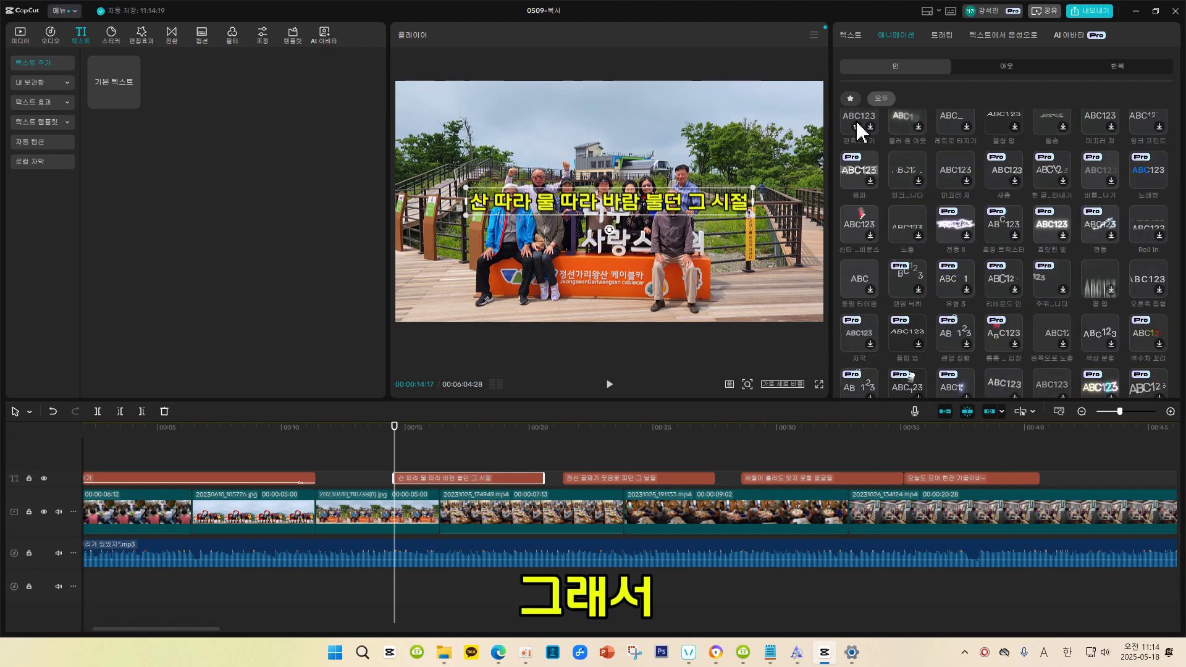
pyautogui.scroll(-3, 856, 119)
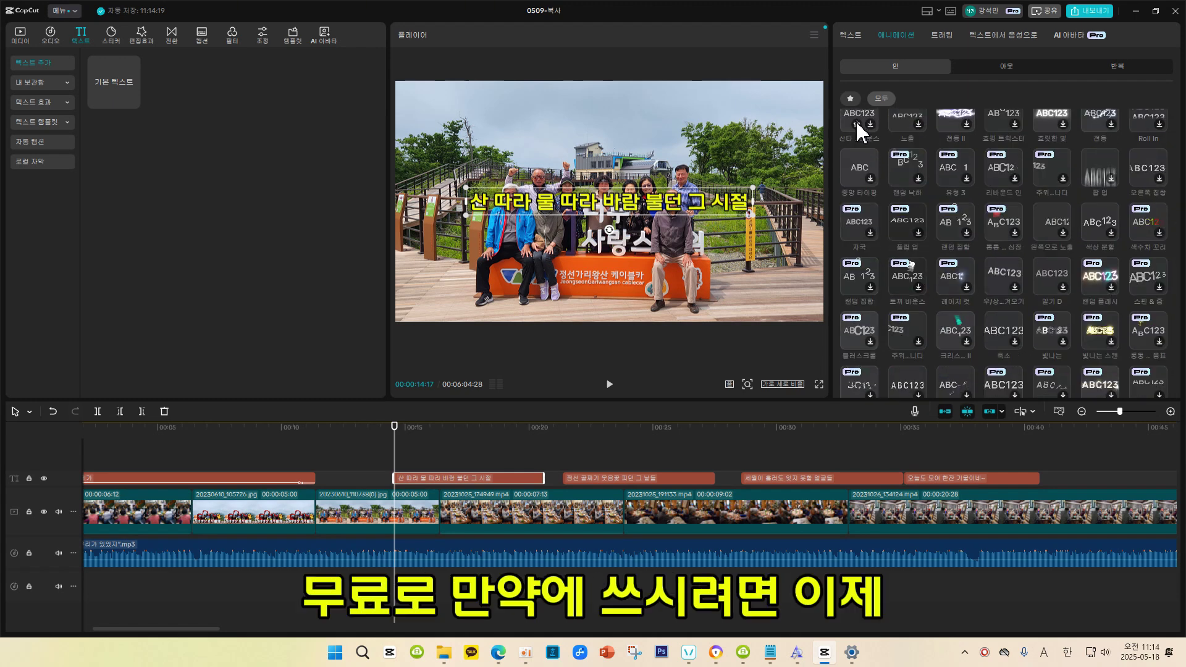
pyautogui.scroll(-2, 864, 142)
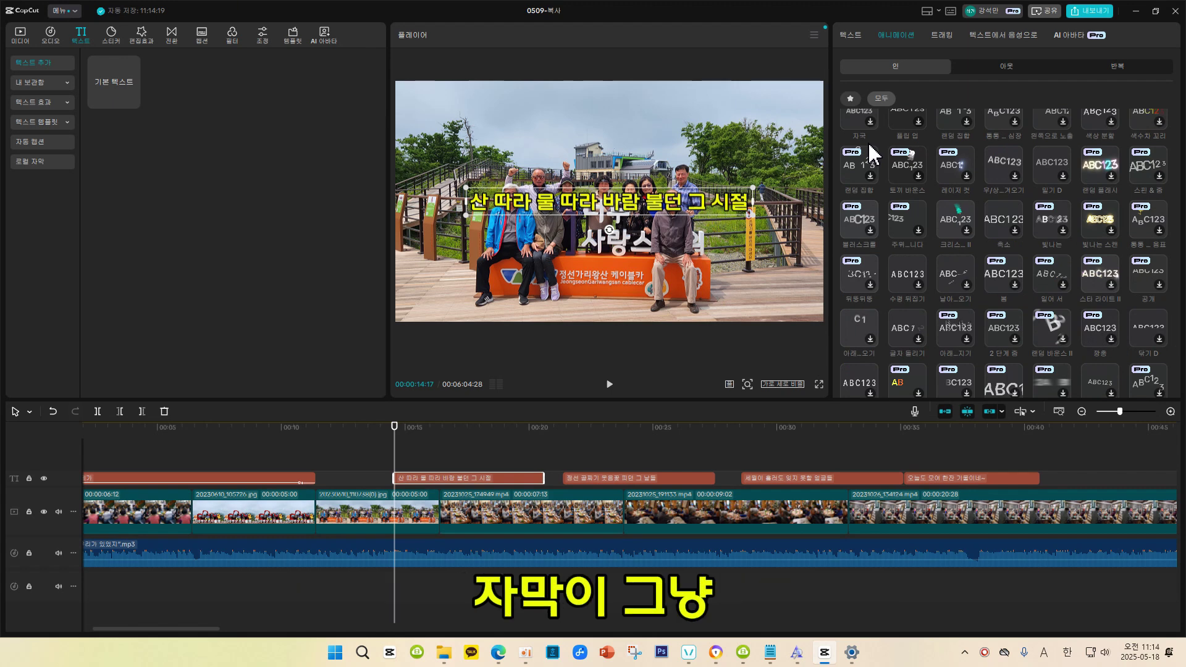
# Step: Move the subtitle "산 따라 물 따라 바람 불던 그 시절" down to the lower part of the video frame
pyautogui.click(636, 215)
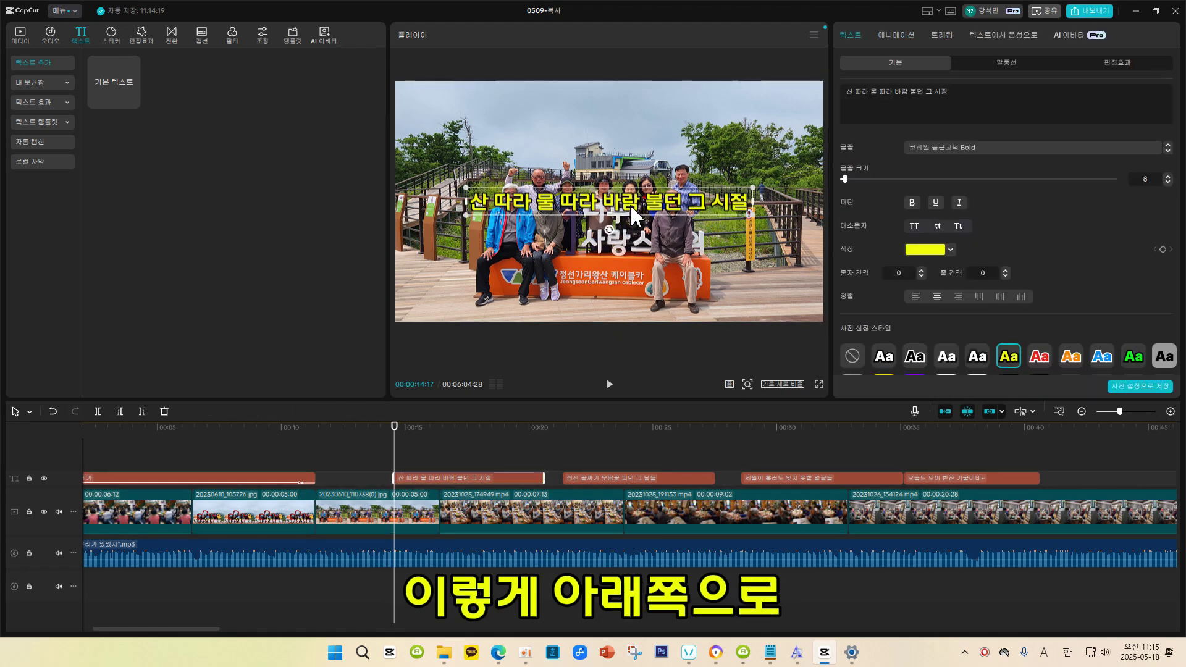
pyautogui.moveTo(636, 214); pyautogui.dragTo(636, 298)
# Step: Apply the 노래방 (karaoke) entrance animation to the first lyric clip and play it from the clip's start
pyautogui.click(894, 34)
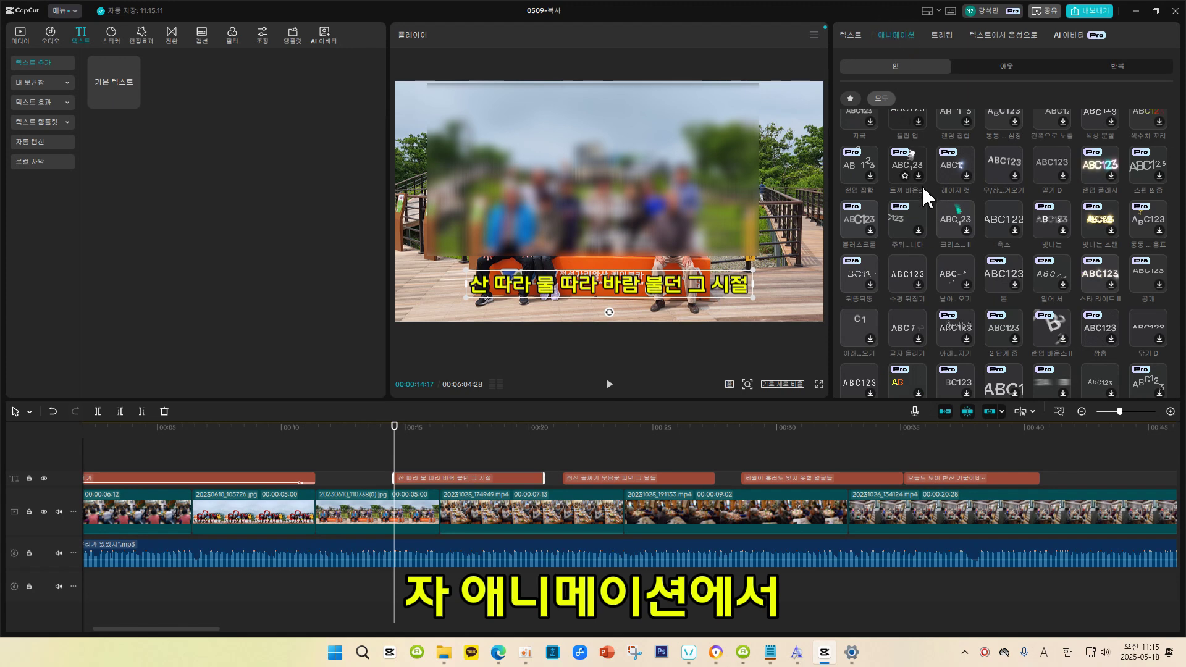
pyautogui.scroll(4, 988, 247)
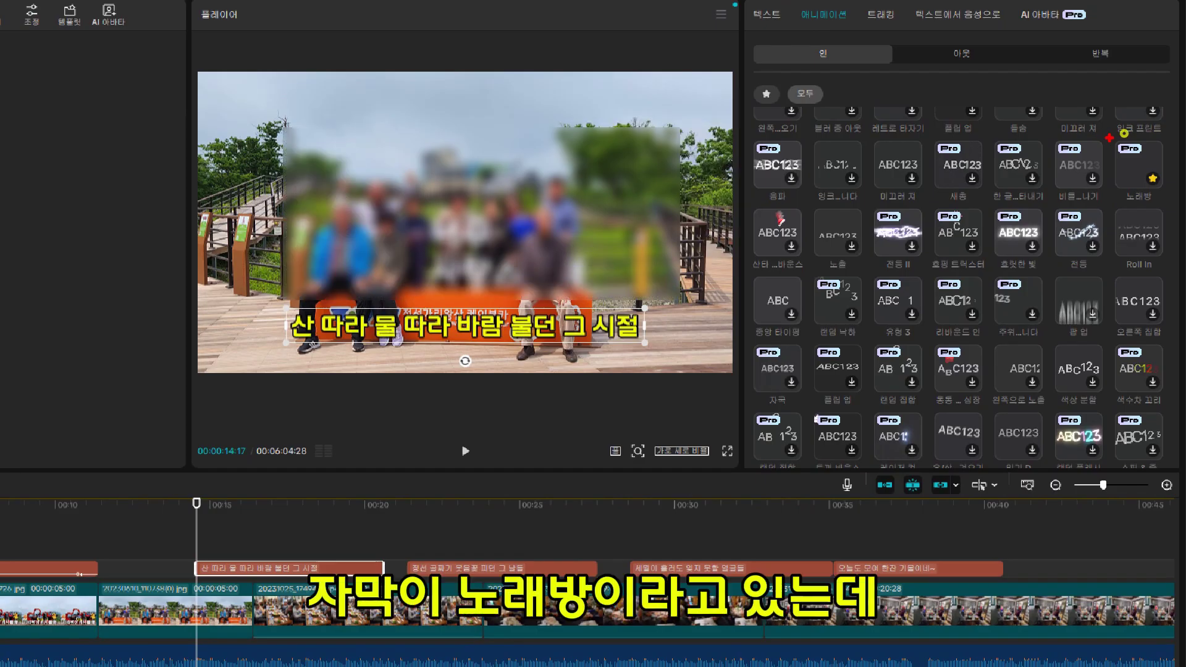
pyautogui.click(1147, 162)
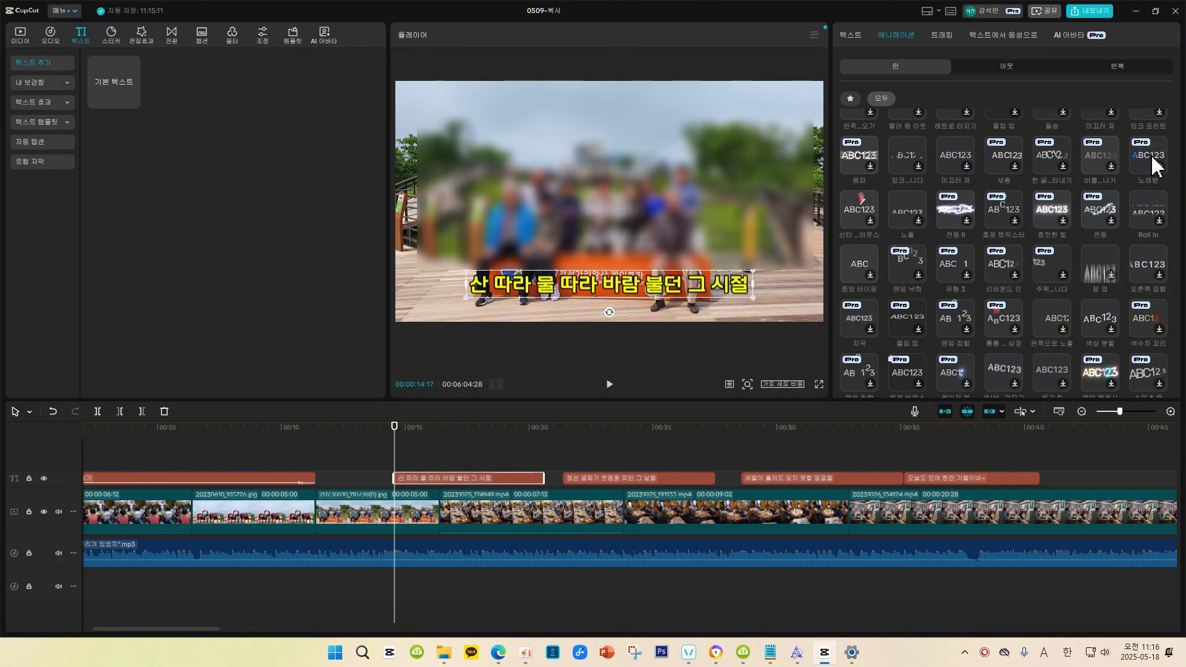
pyautogui.click(1152, 162)
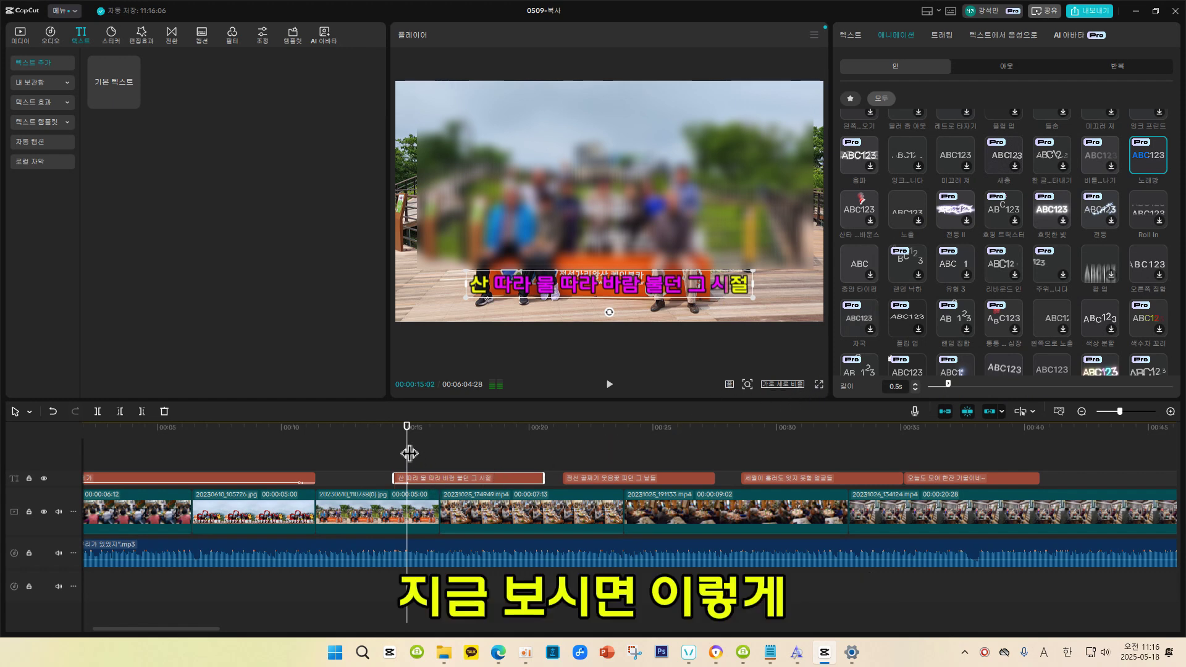
pyautogui.moveTo(407, 454); pyautogui.dragTo(395, 453)
pyautogui.press('space')
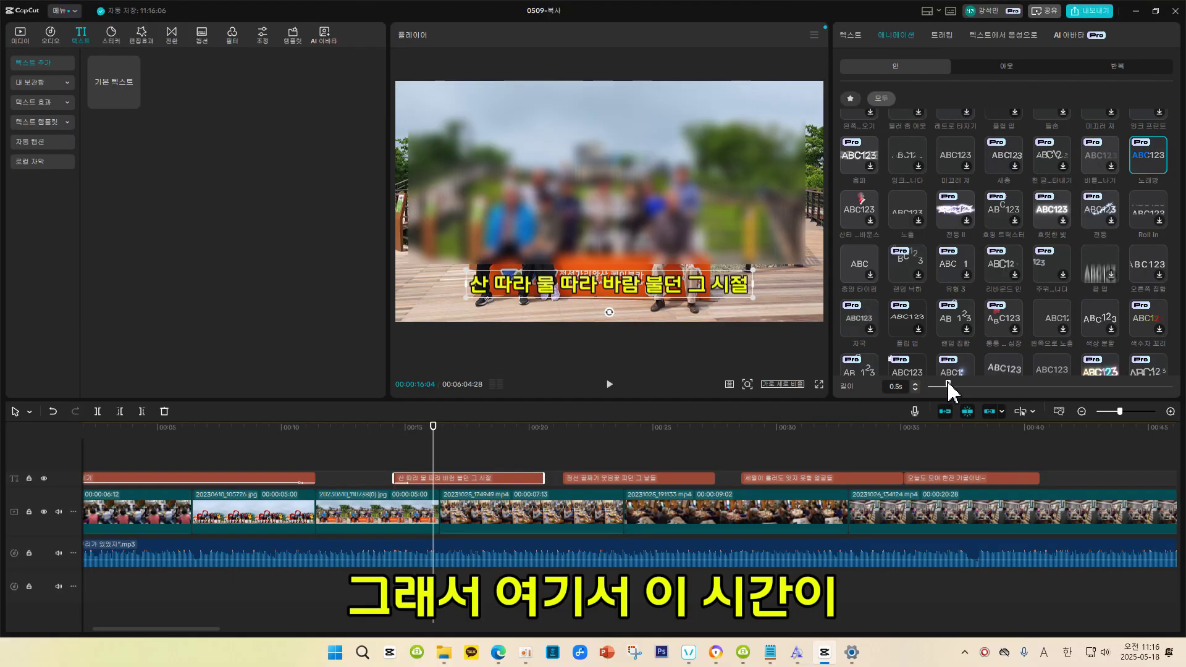
# Step: Extend the 노래방 animation of the "산 따라 물 따라 바람 불던 그 시절" clip to 6.0 s and play it through
pyautogui.moveTo(948, 383); pyautogui.dragTo(1065, 383)
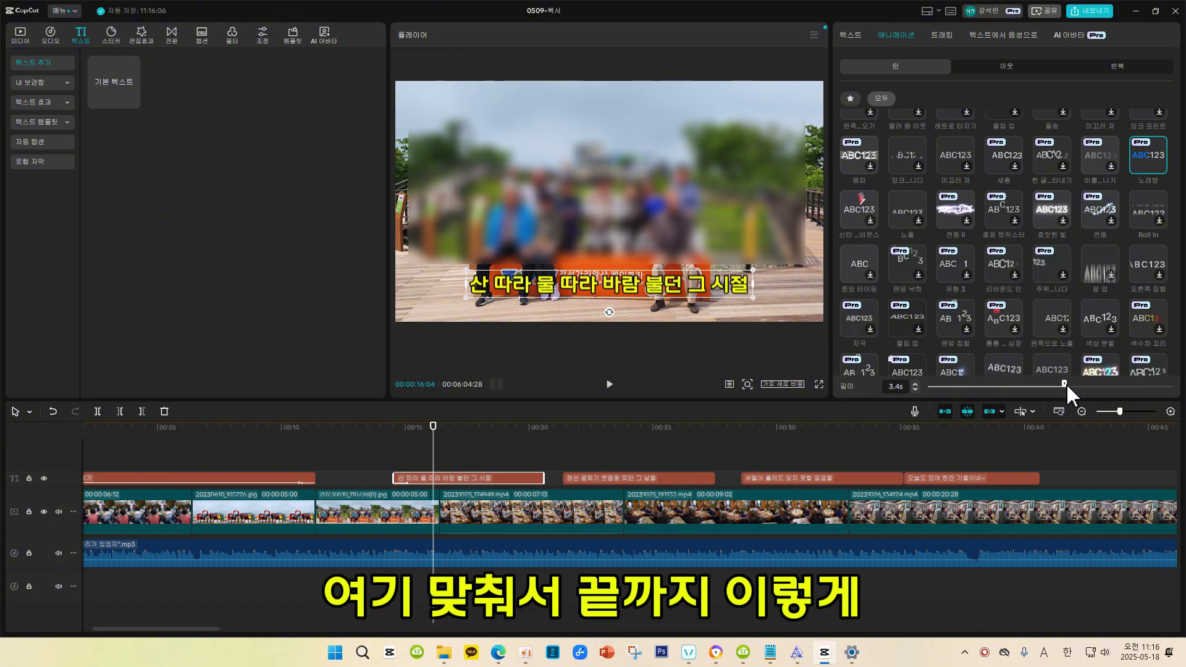
pyautogui.press('space')
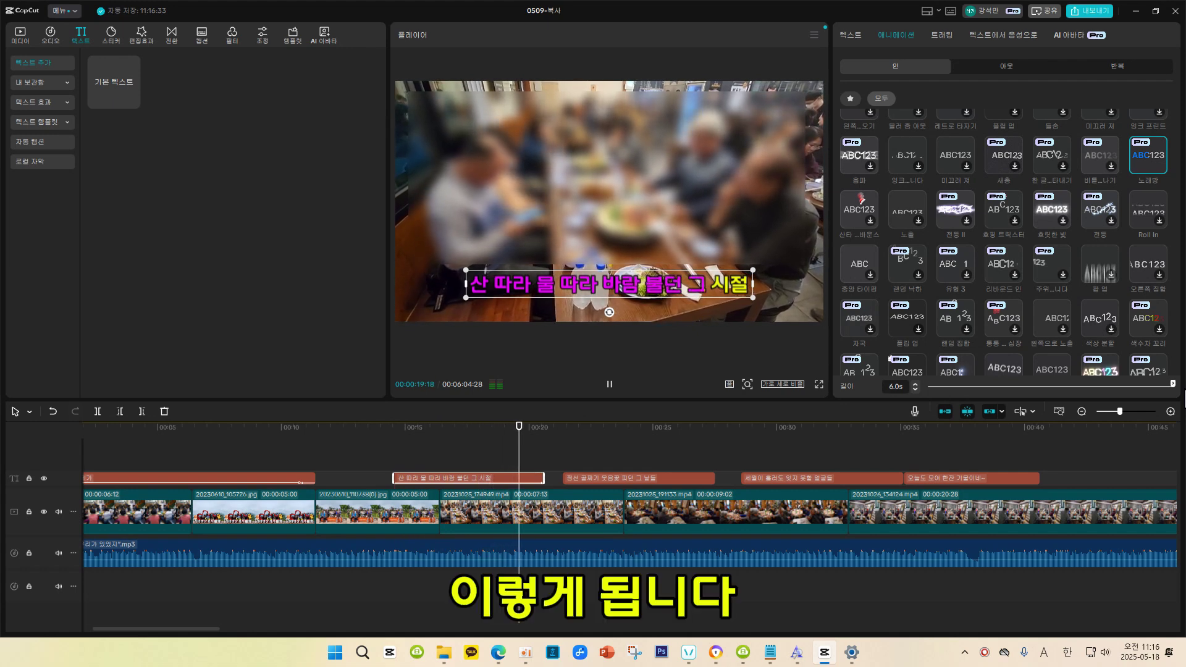
pyautogui.press('space')
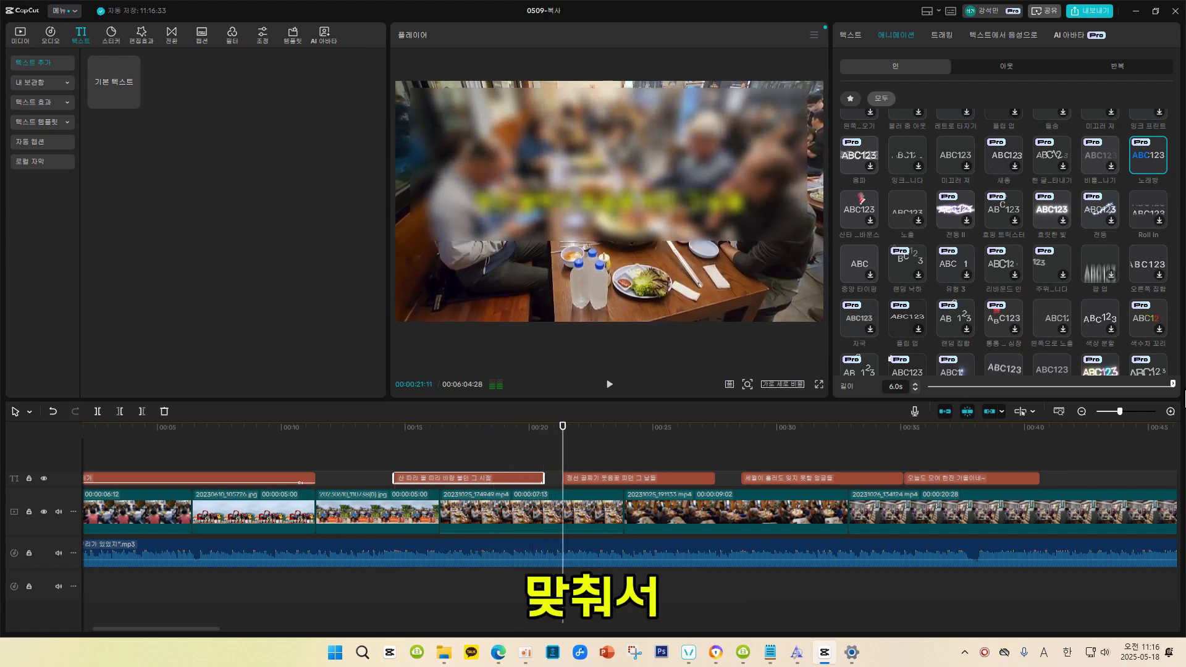
# Step: Apply the 노래방 entrance animation to the "정선 골짜기 웃음꽃 피던 그 날들" clip with a duration of 6.2 s
pyautogui.click(650, 477)
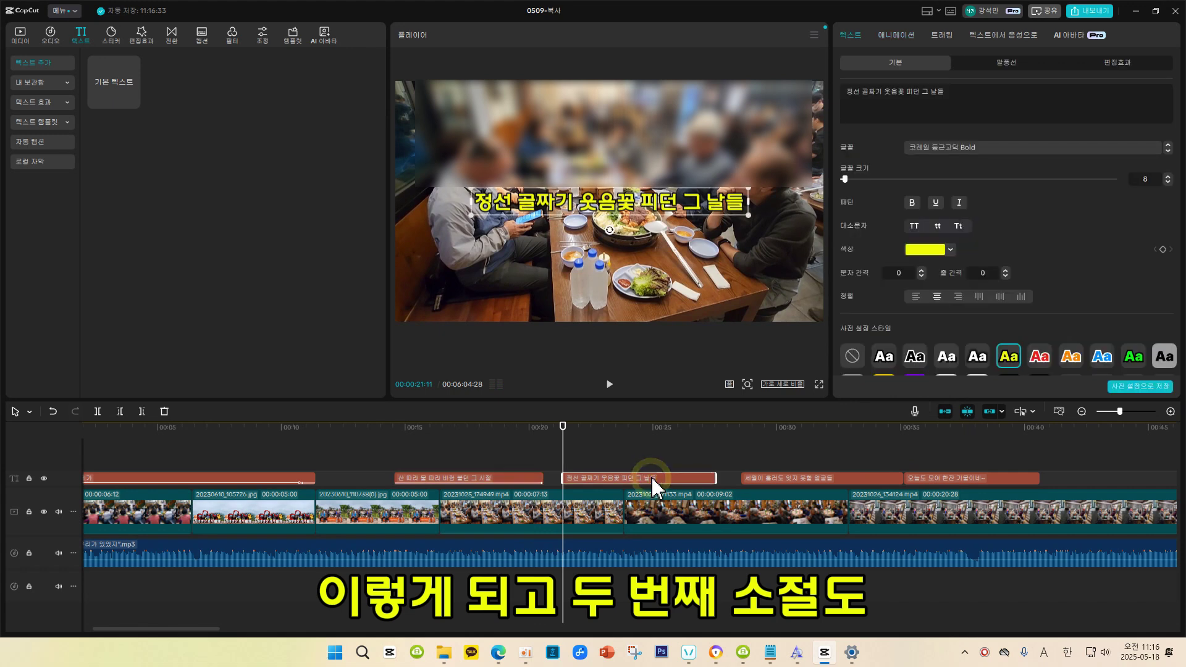
pyautogui.click(896, 37)
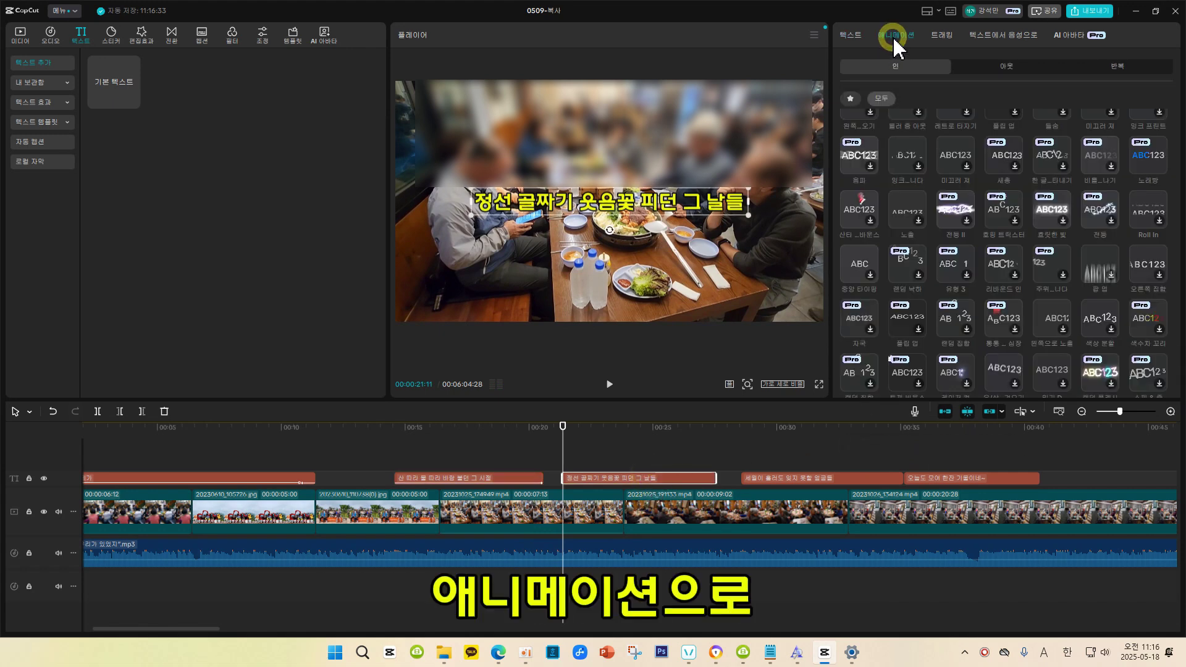
pyautogui.click(1147, 162)
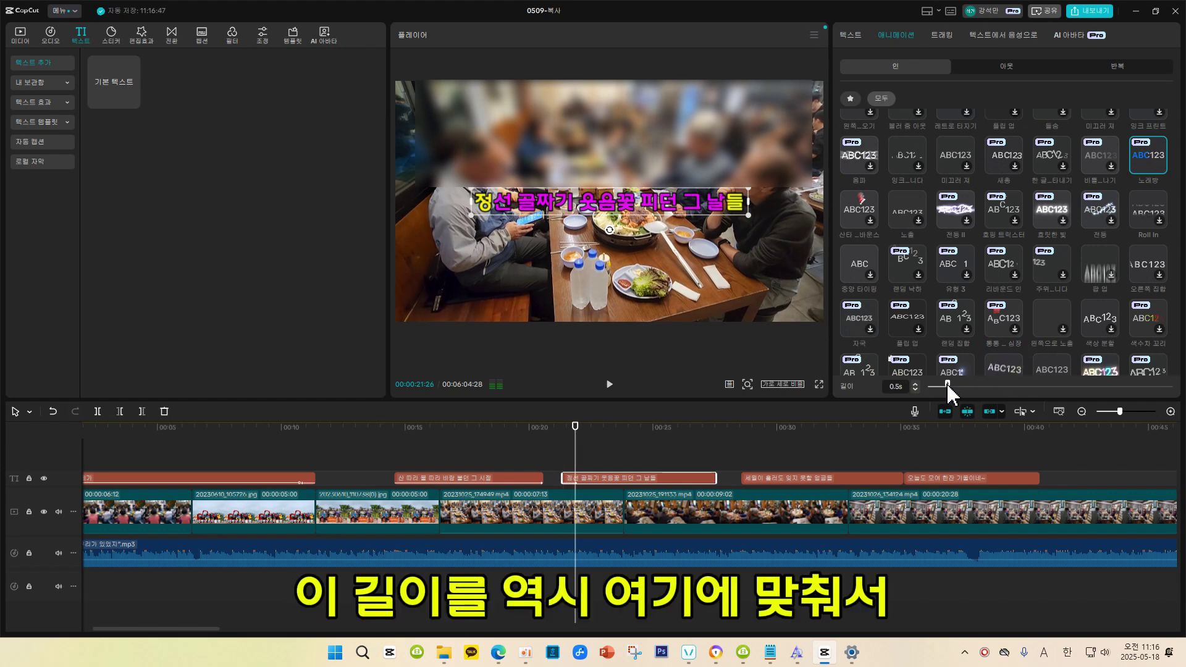
pyautogui.moveTo(946, 383); pyautogui.dragTo(1172, 386)
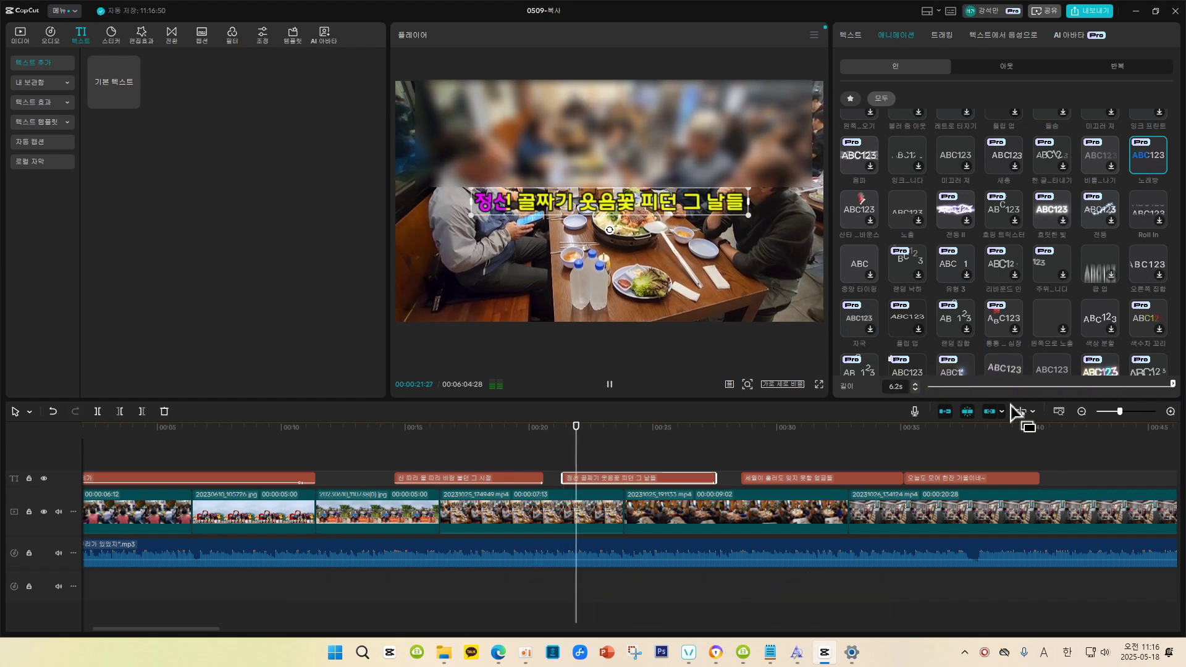
# Step: Move the subtitle "정선 골짜기 웃음꽃 피던 그 날들" down to the lower part of the video frame and play it
pyautogui.click(644, 217)
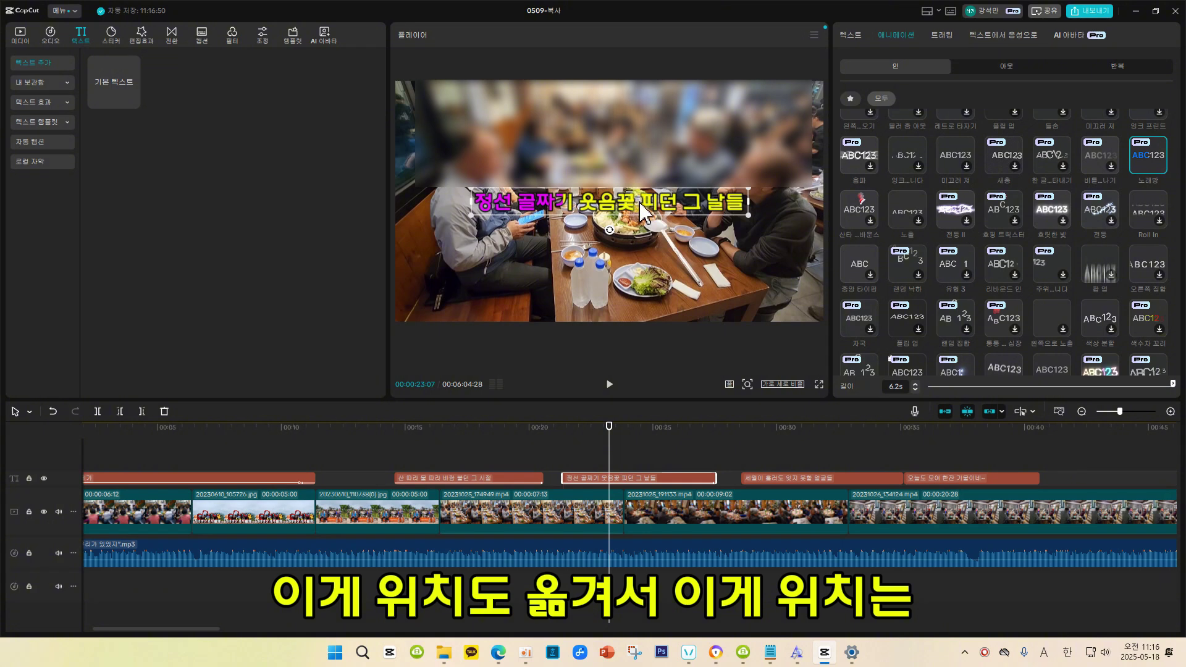
pyautogui.moveTo(640, 203); pyautogui.dragTo(636, 283)
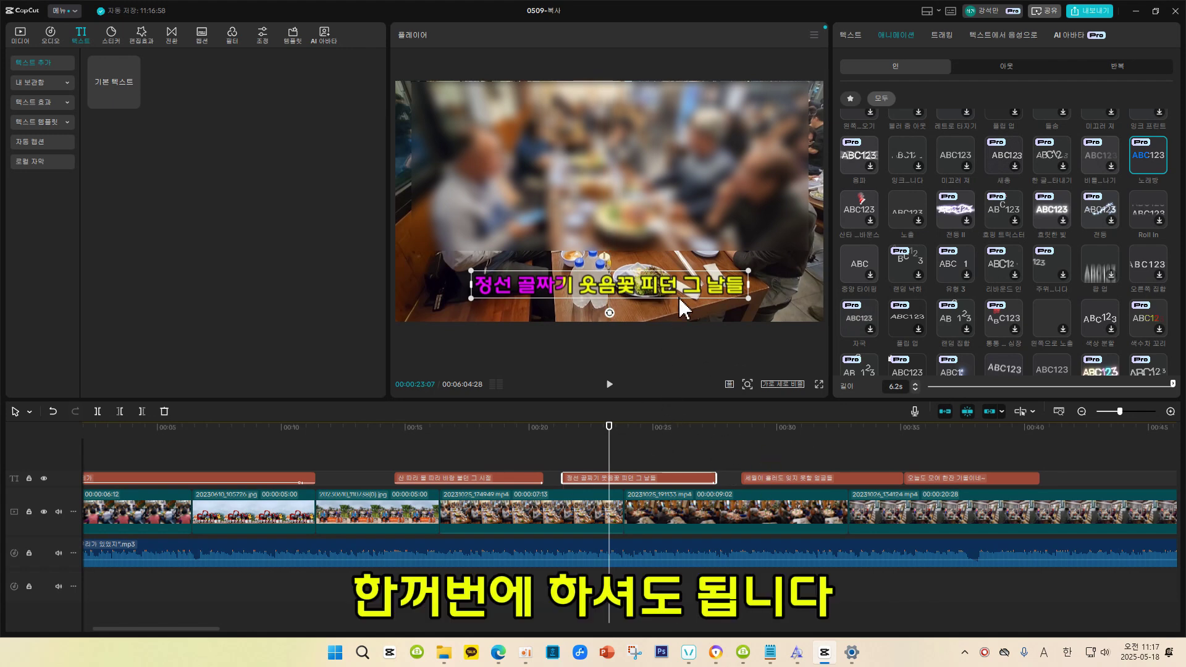
pyautogui.press('space')
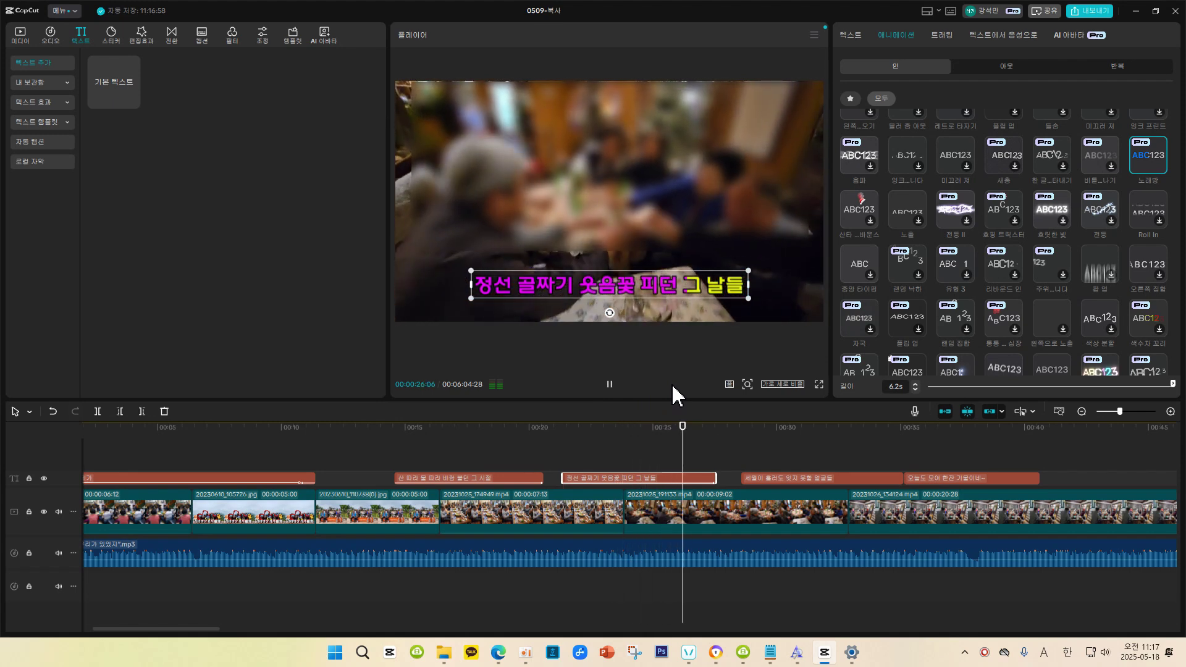
pyautogui.press('space')
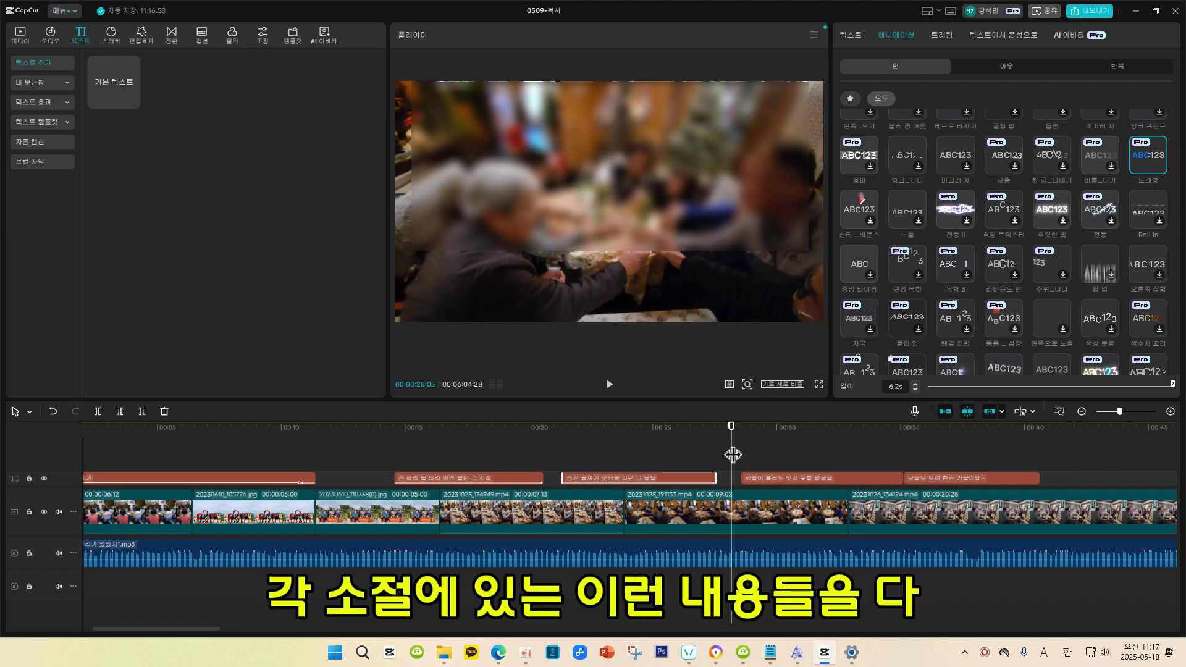
# Step: Apply the 노래방 entrance animation to the "세월이 흘러도 잊지 못할 얼굴들" clip with a duration of 6.6 s
pyautogui.moveTo(733, 454); pyautogui.dragTo(799, 456)
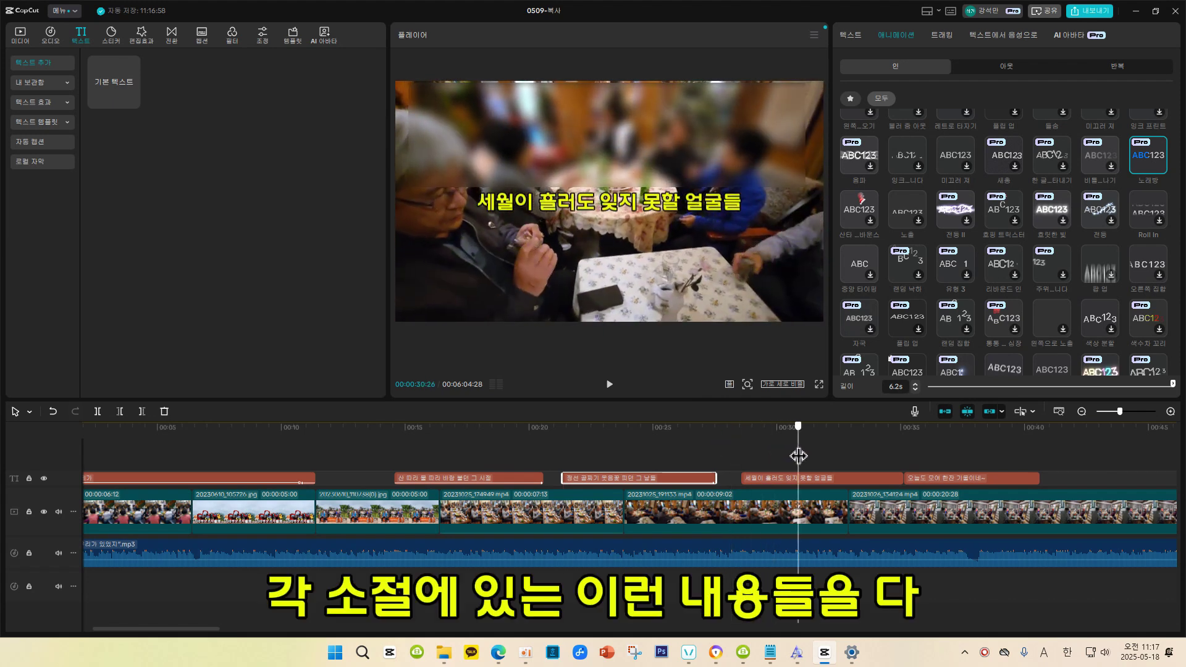
pyautogui.click(828, 478)
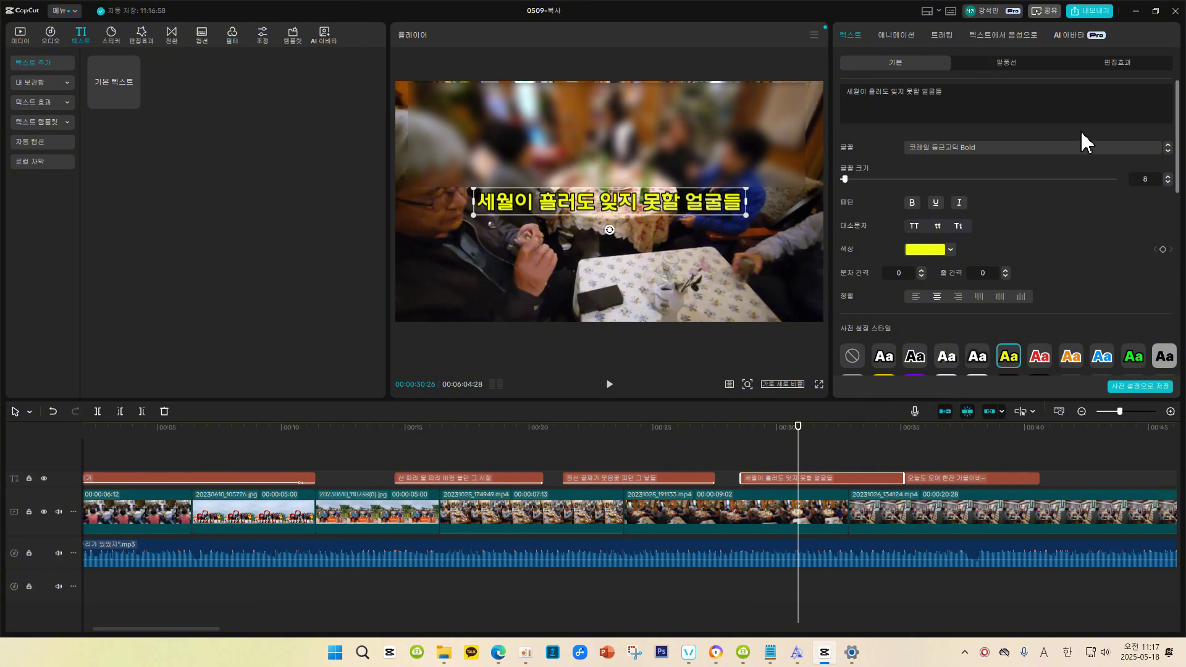
pyautogui.click(875, 36)
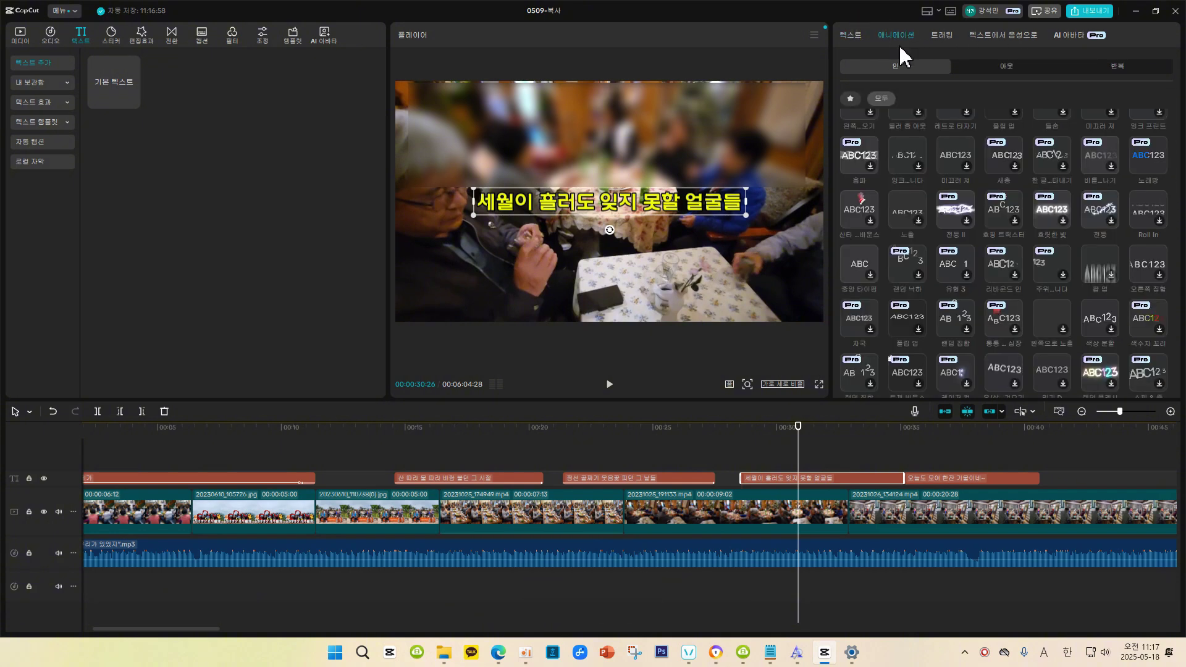
pyautogui.click(1147, 155)
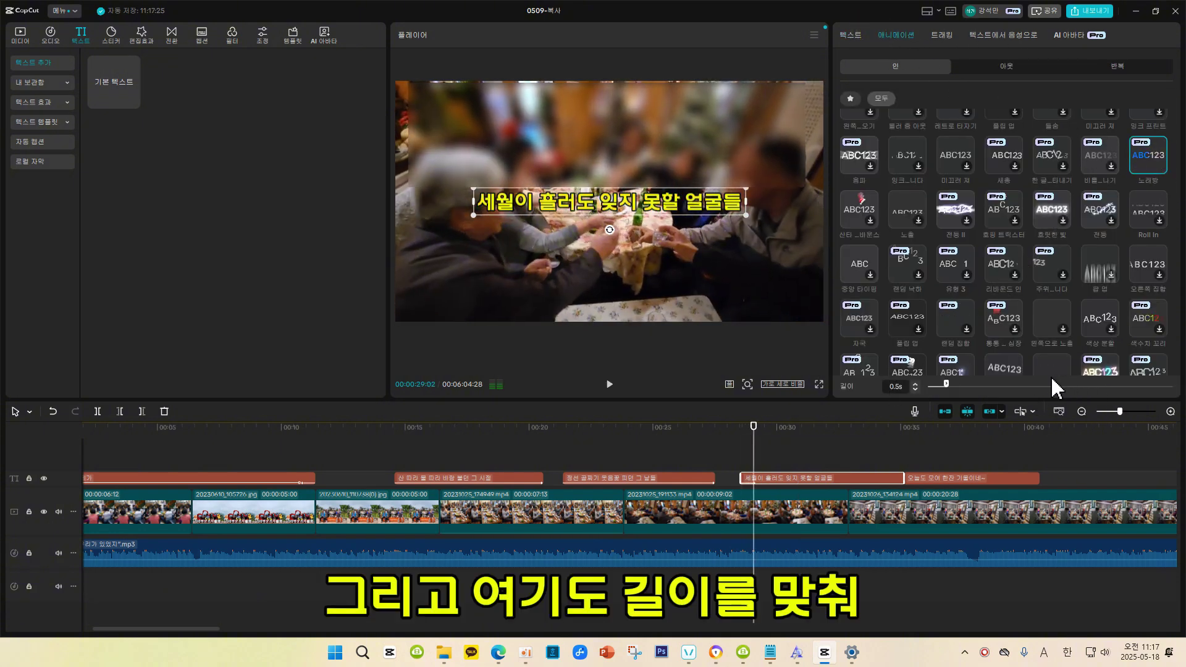
pyautogui.moveTo(946, 384); pyautogui.dragTo(1154, 412)
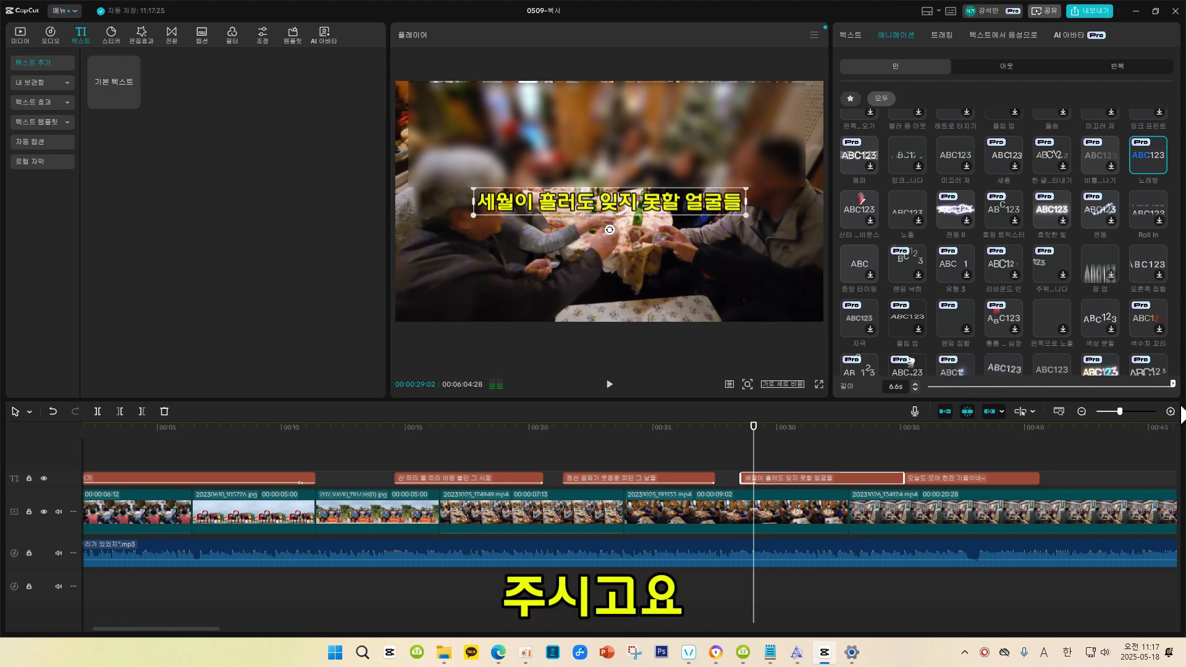
# Step: Give the "오늘도 모여 한잔 기울이네~" clip a 5.5 s 노래방 entrance animation and move its subtitle to the lower part of the frame
pyautogui.click(994, 479)
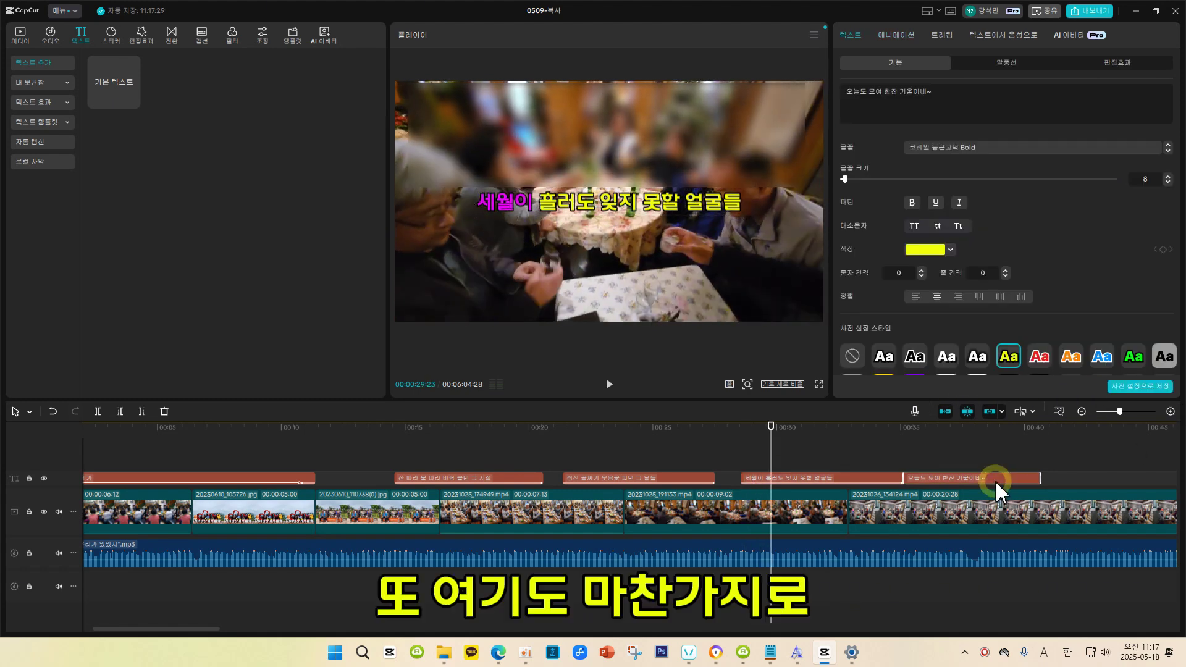
pyautogui.click(903, 34)
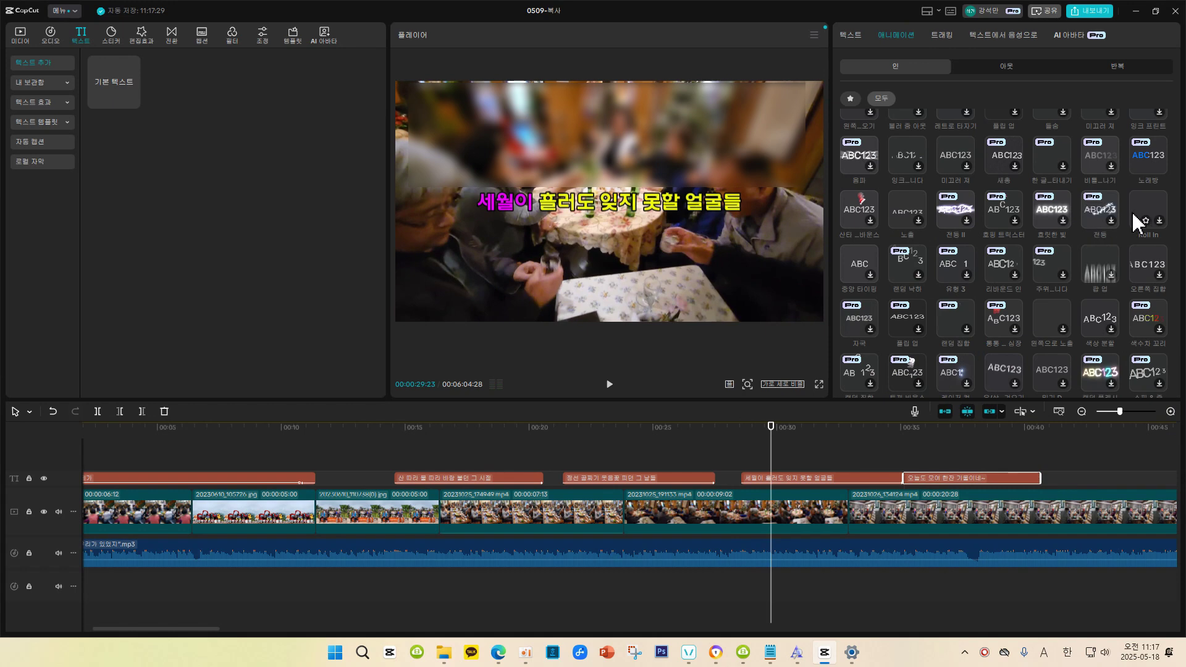
pyautogui.click(1162, 161)
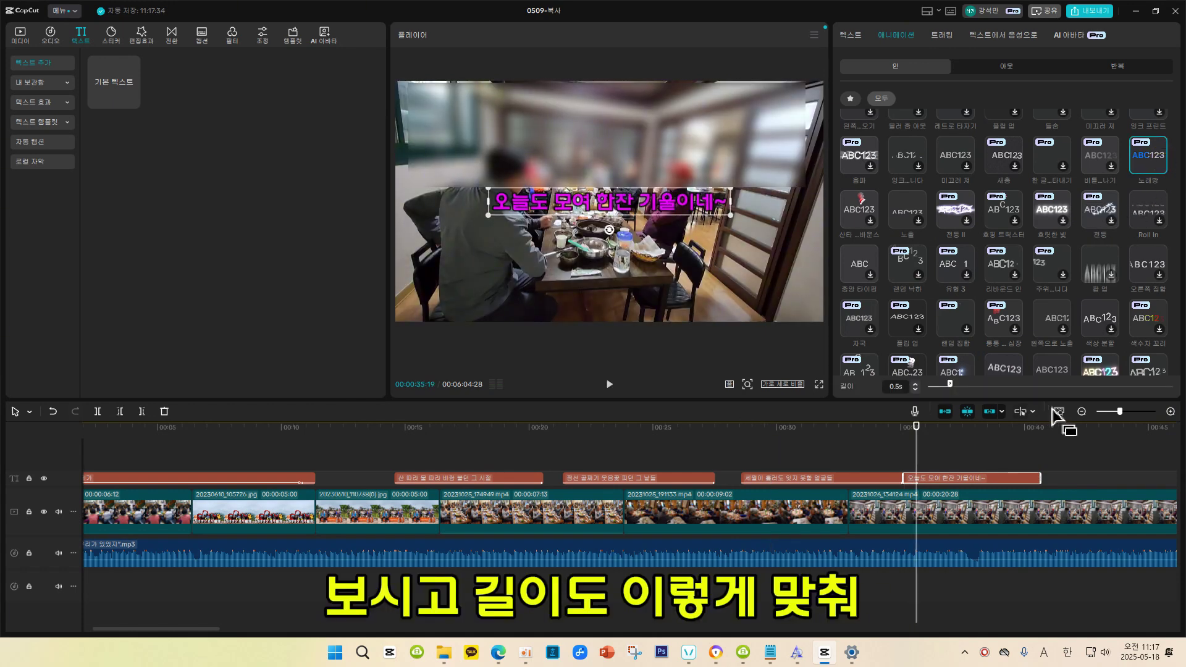
pyautogui.moveTo(949, 384); pyautogui.dragTo(1172, 384)
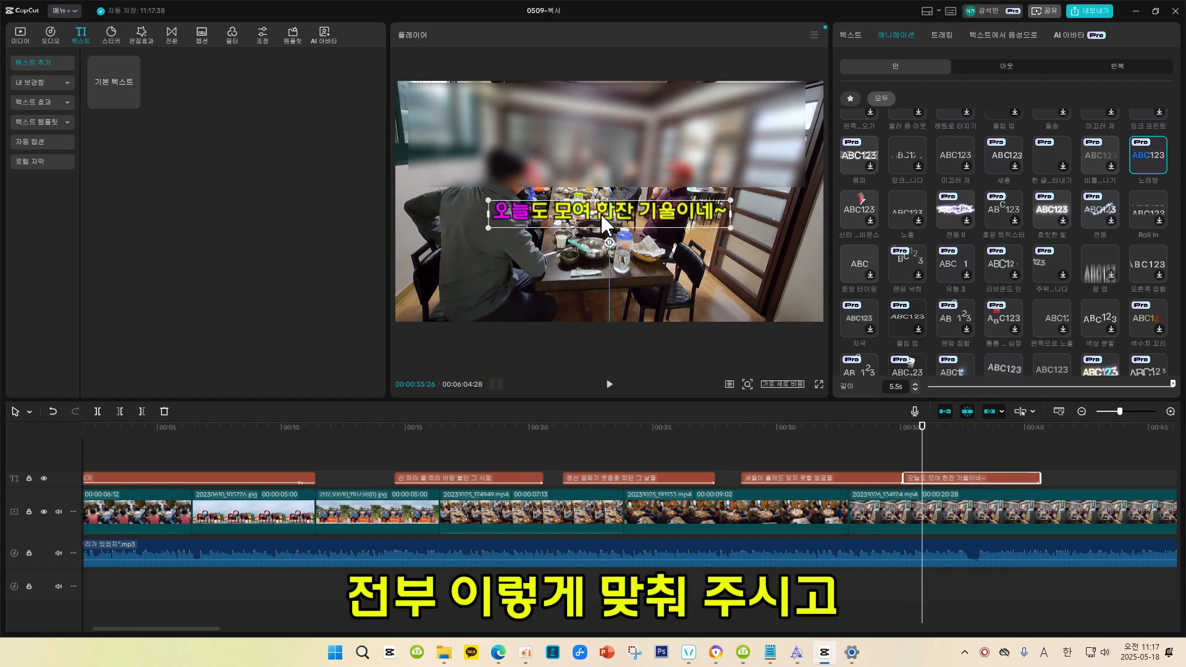
pyautogui.moveTo(603, 204); pyautogui.dragTo(606, 283)
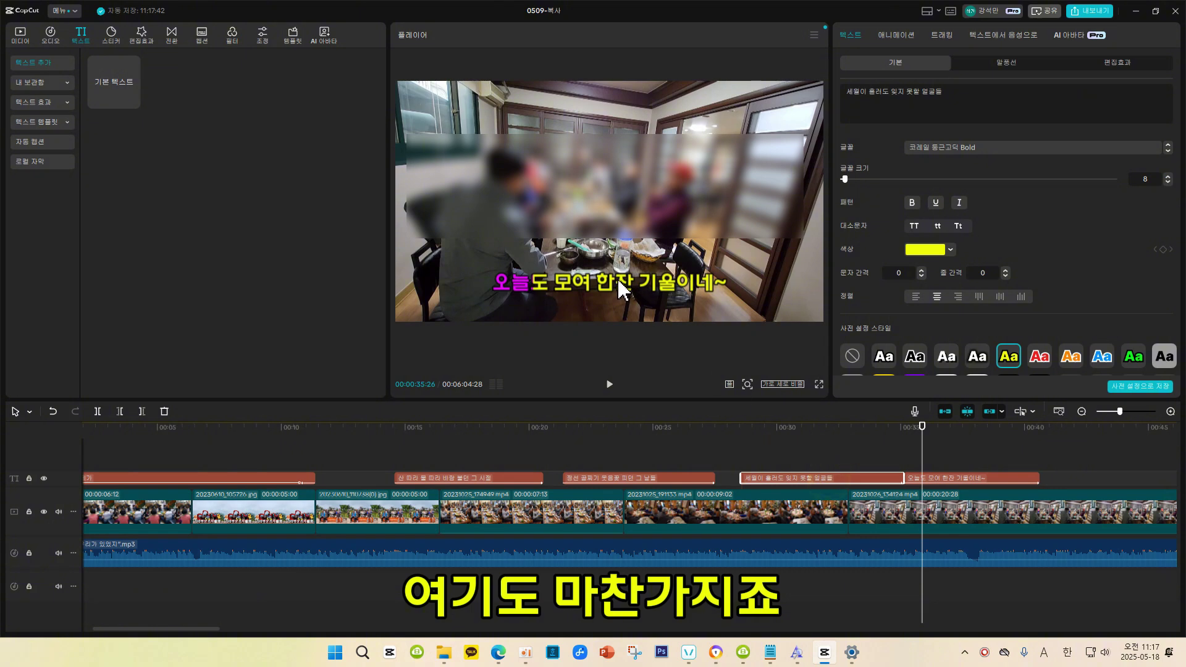
# Step: Move the subtitle "세월이 흘러도 잊지 못할 얼굴들" down to the lower part of the frame and preview its karaoke animation
pyautogui.click(829, 426)
pyautogui.moveTo(635, 202); pyautogui.dragTo(635, 287)
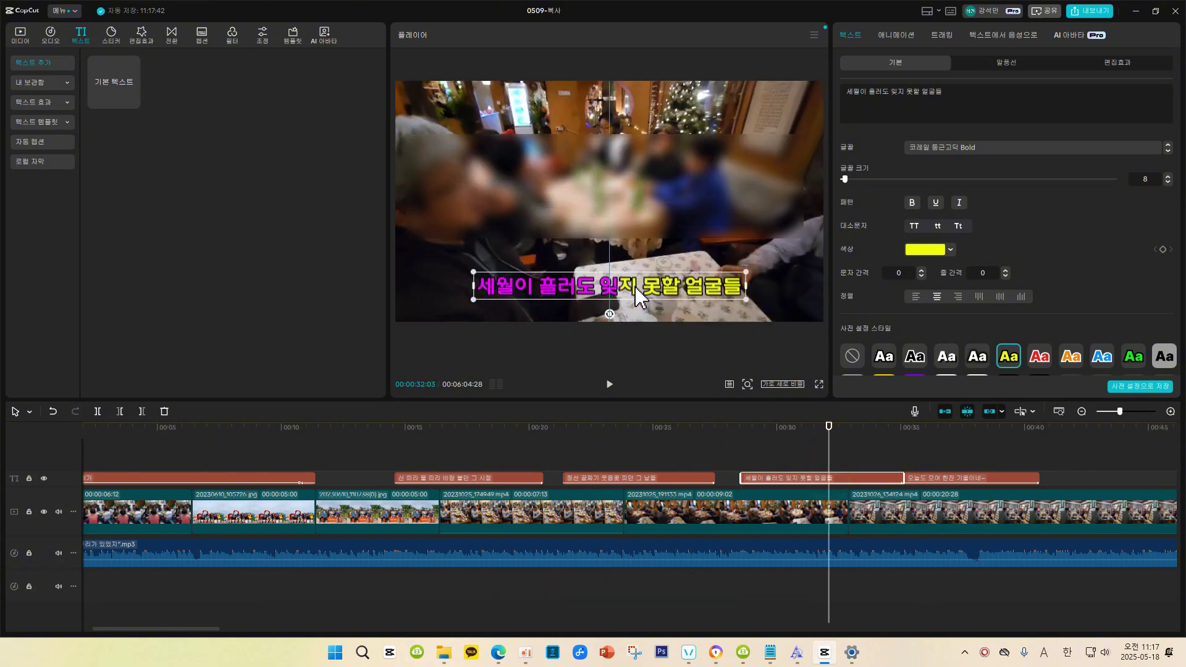
pyautogui.click(665, 432)
pyautogui.press('space')
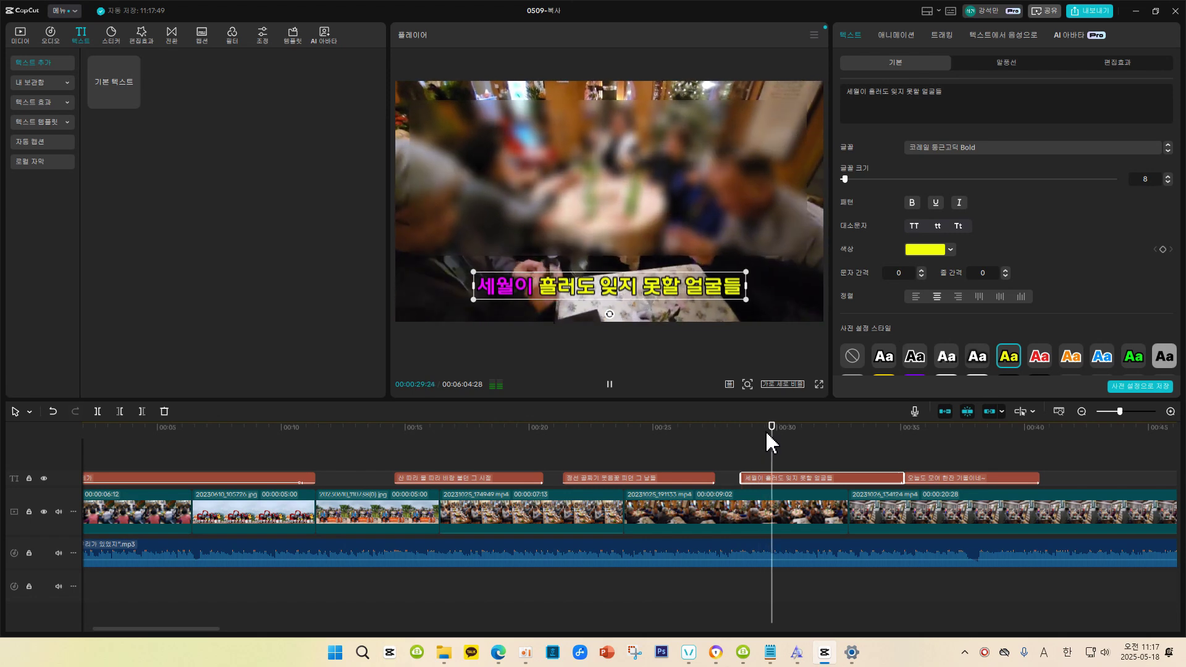
pyautogui.press('space')
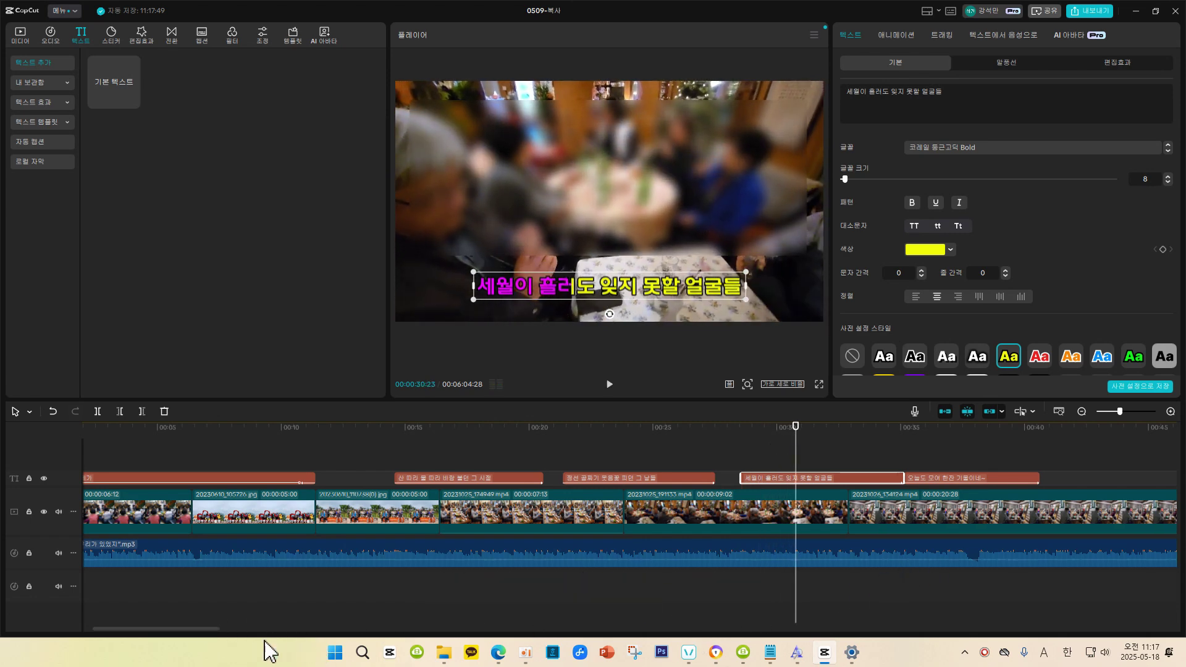
# Step: Switch to the Suno song page in the browser and copy the four lyric lines of the [Verse] section
pyautogui.moveTo(498, 653)
pyautogui.click(627, 630)
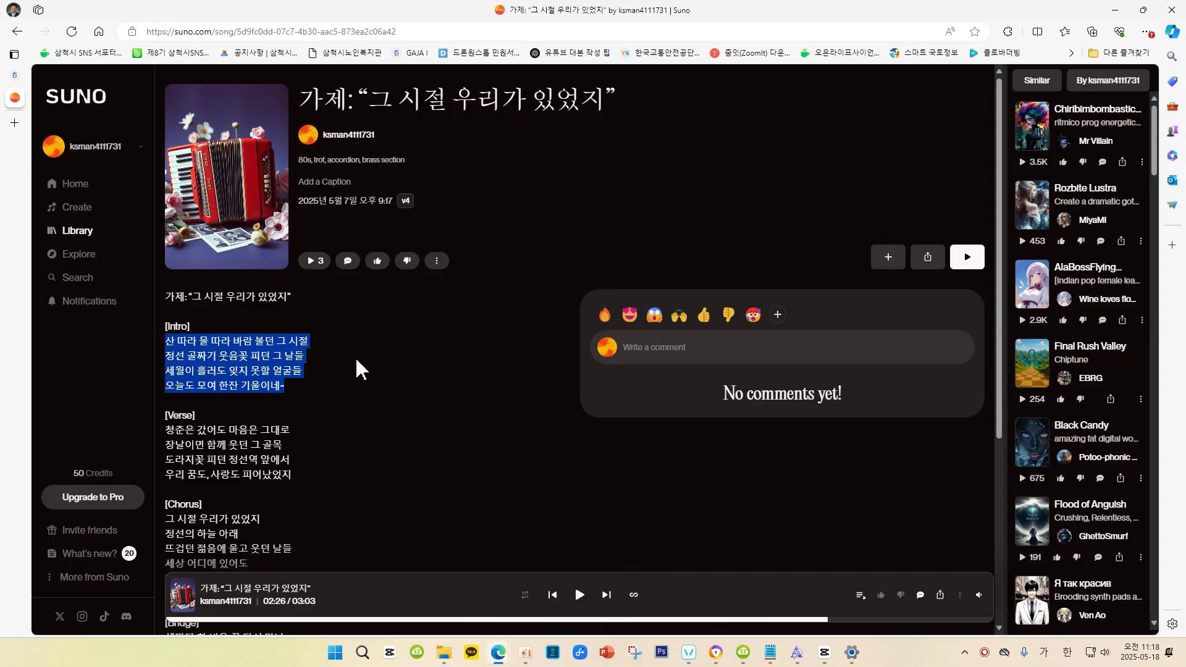
pyautogui.scroll(-3, 358, 364)
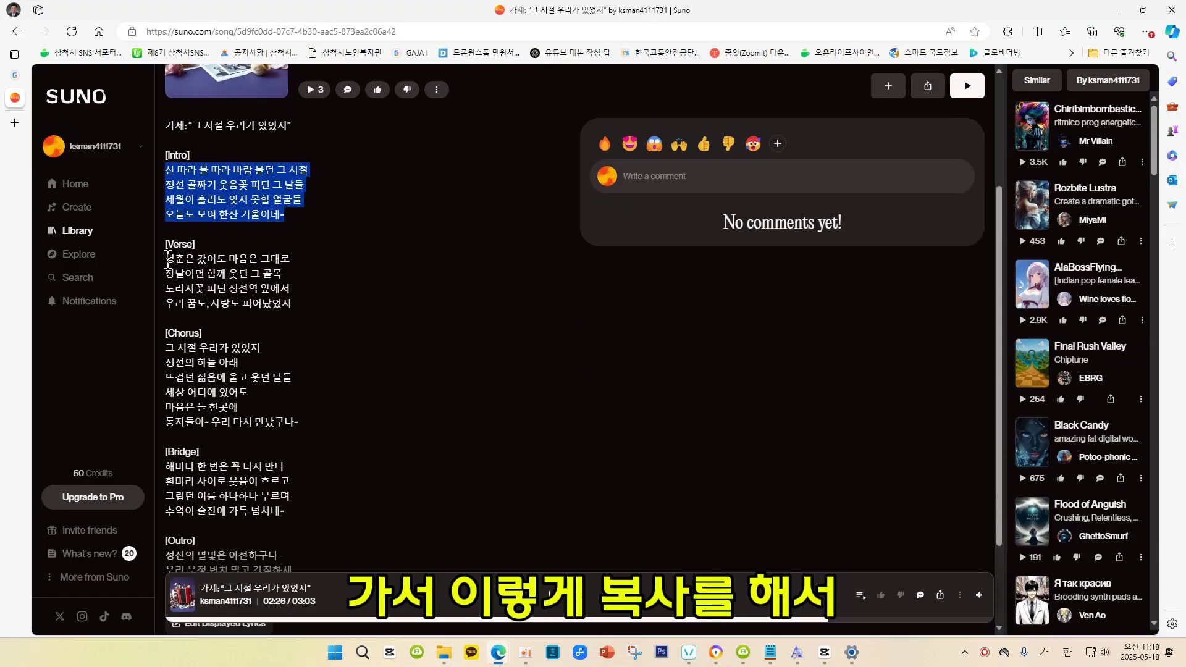
pyautogui.moveTo(165, 255)
pyautogui.mouseDown()
pyautogui.moveTo(204, 307)
pyautogui.moveTo(301, 316)
pyautogui.mouseUp()
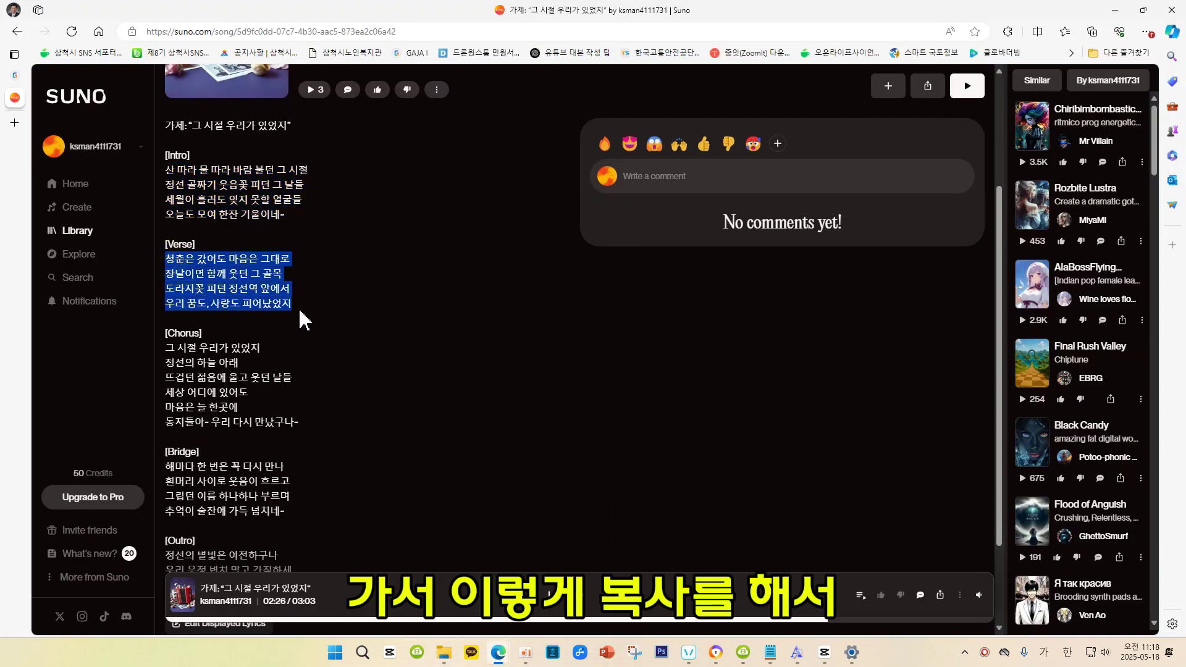
pyautogui.rightClick(233, 270)
pyautogui.click(268, 281)
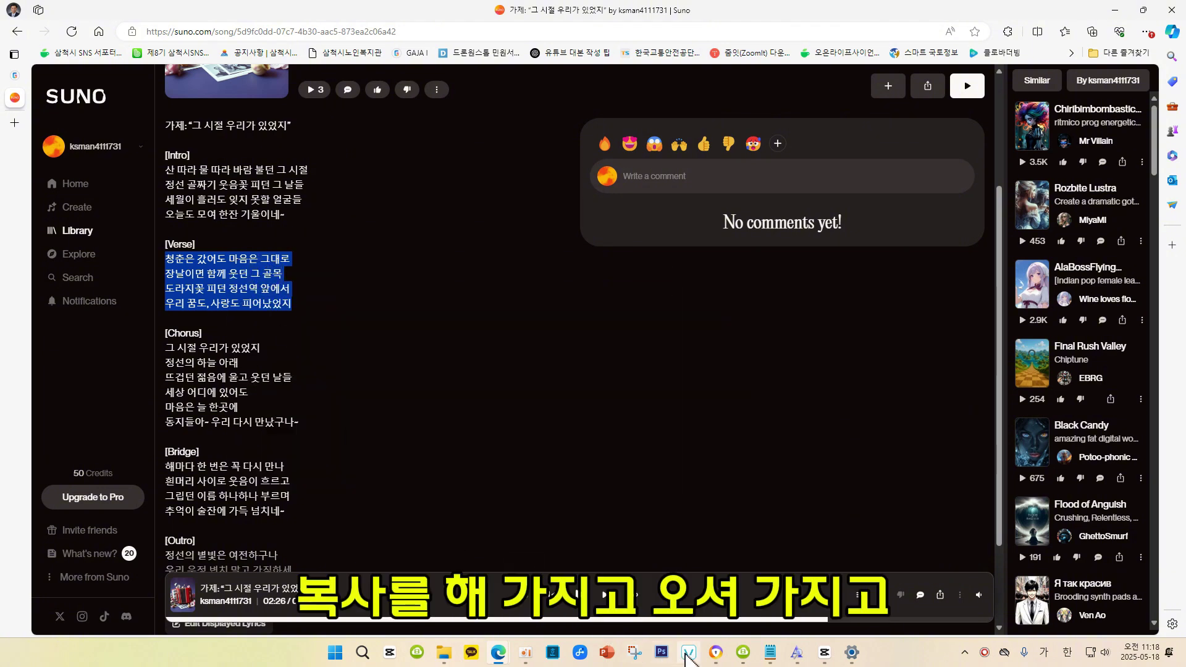
# Step: Return to CapCut and duplicate the "오늘도 모여 한잔 기울이네~" clip so the copy starts at 00:00:41:28
pyautogui.click(825, 652)
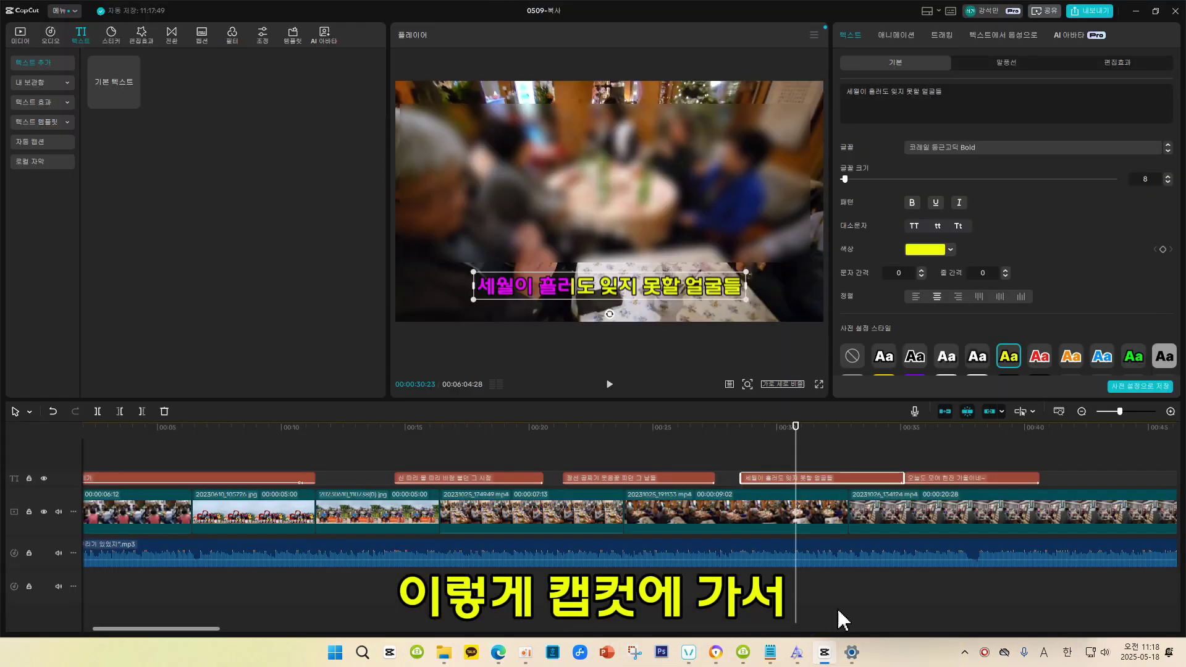
pyautogui.click(1064, 439)
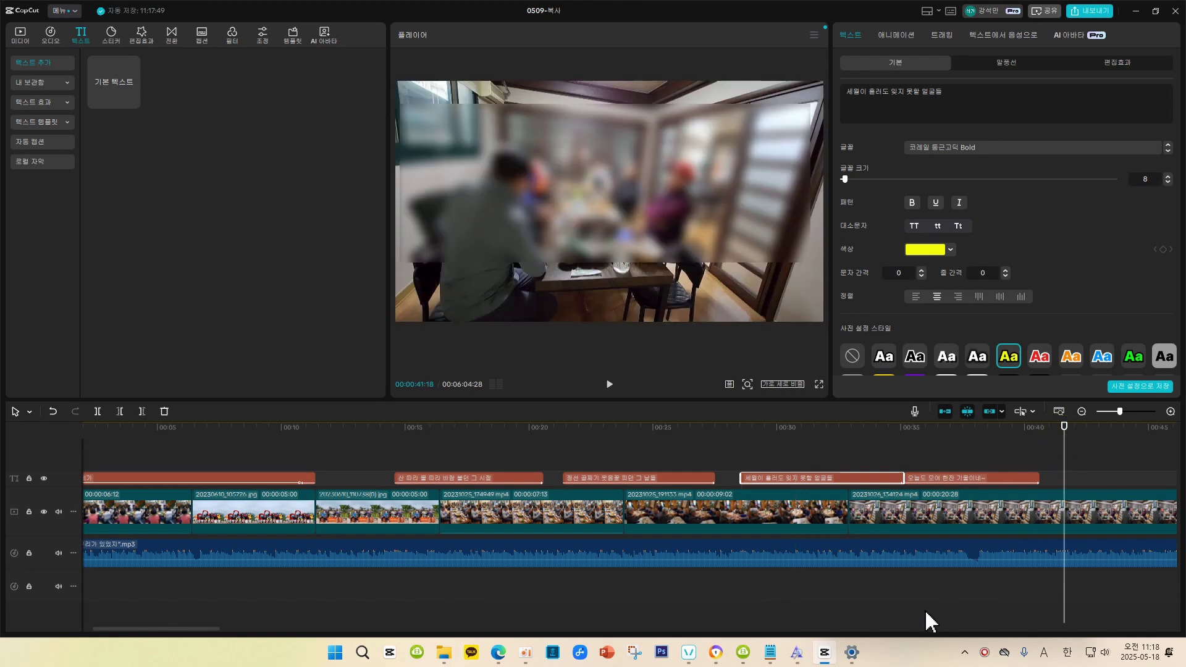
pyautogui.hscroll(10, 789, 633)
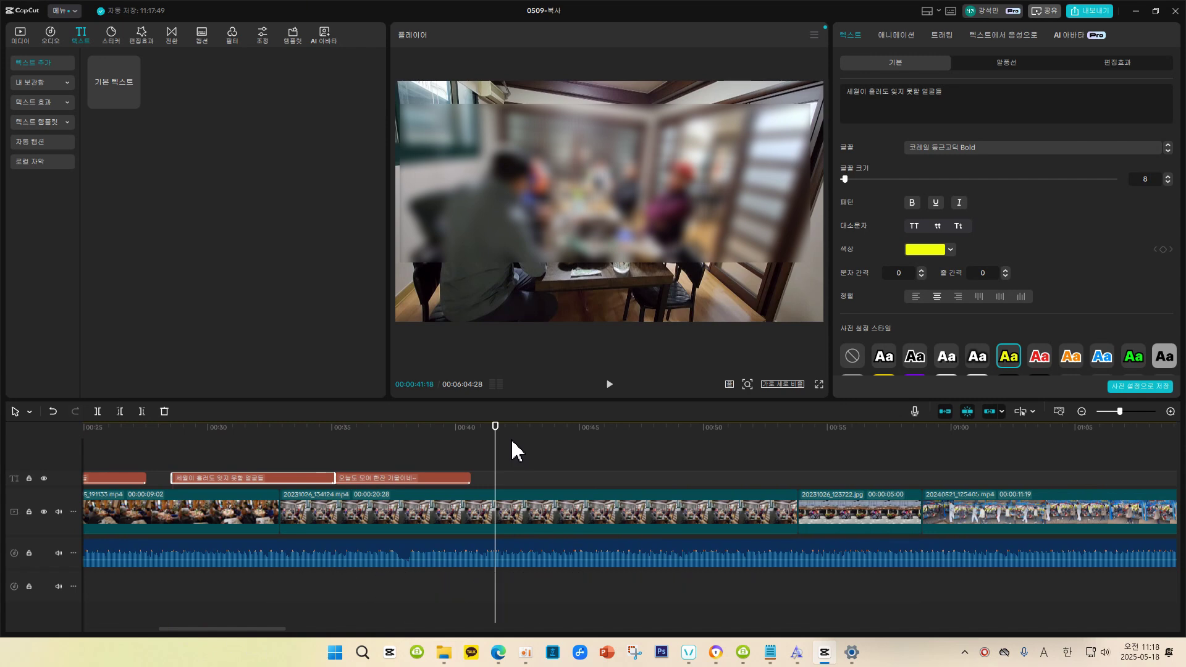
pyautogui.press('space')
pyautogui.click(446, 476)
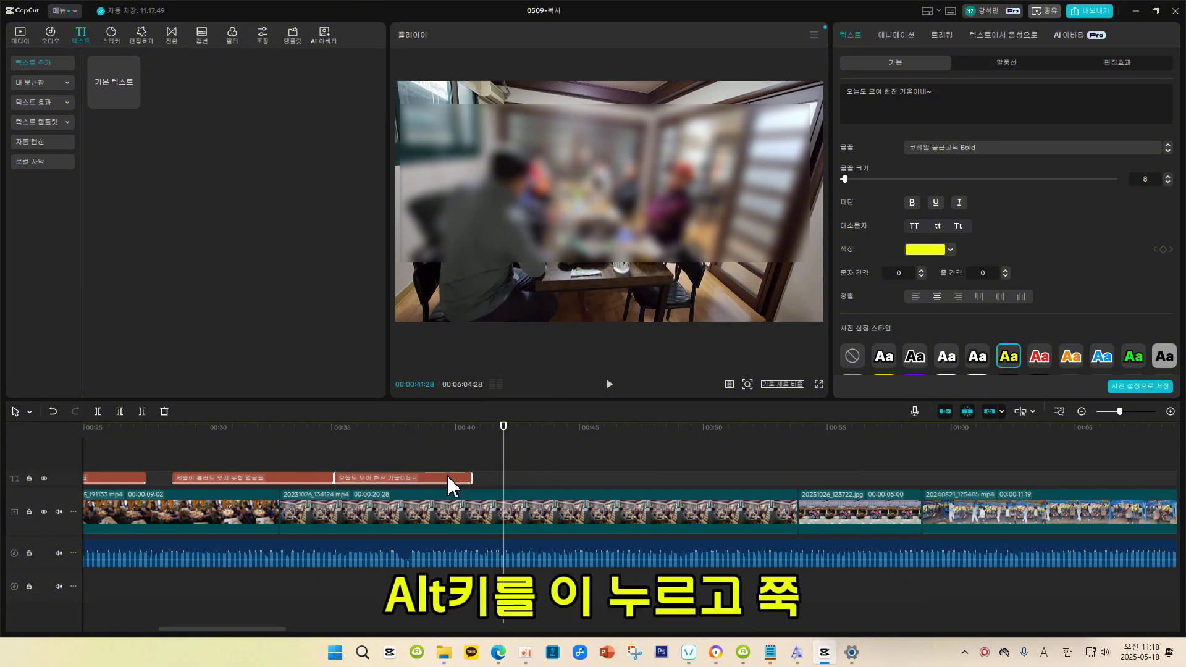
pyautogui.moveTo(448, 477); pyautogui.dragTo(618, 481)
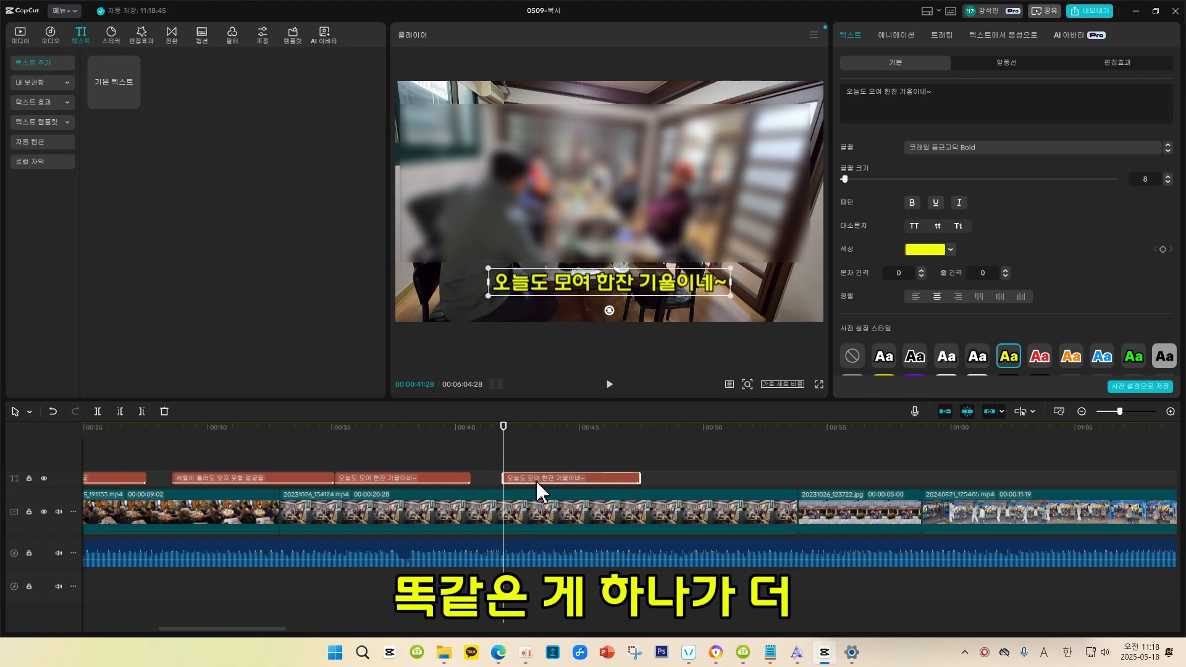
# Step: Extend the duplicated subtitle clip to about 00:01:06 and replace its text with the four copied verse lines
pyautogui.moveTo(640, 478); pyautogui.dragTo(1121, 497)
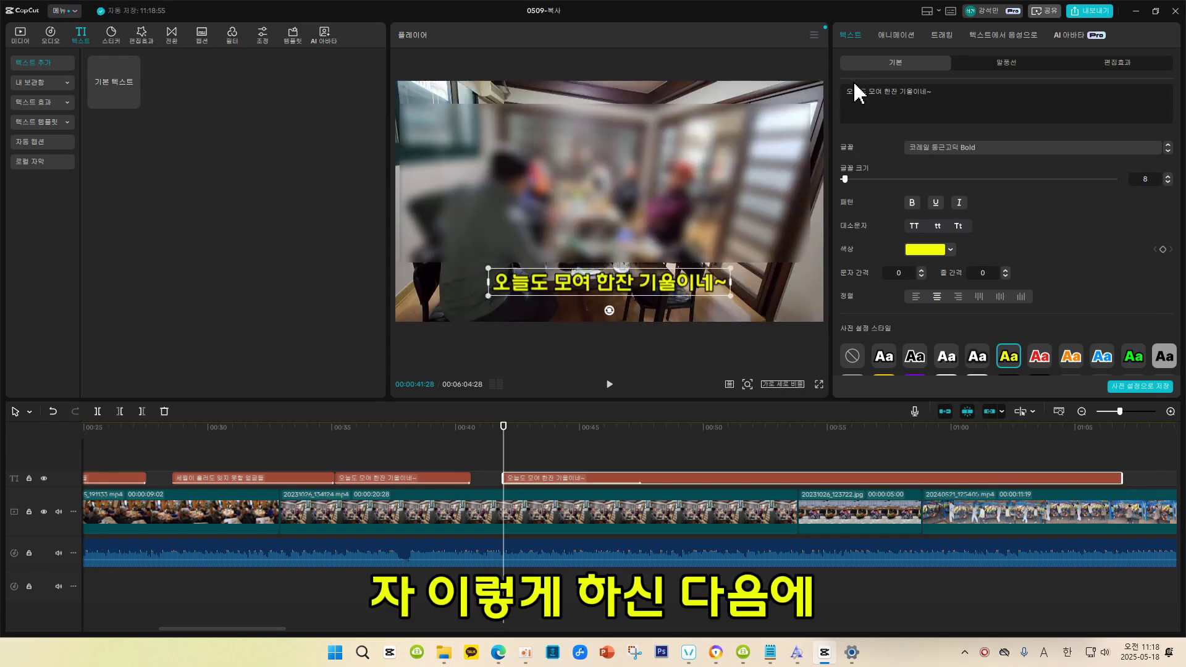
pyautogui.moveTo(850, 92); pyautogui.dragTo(931, 92)
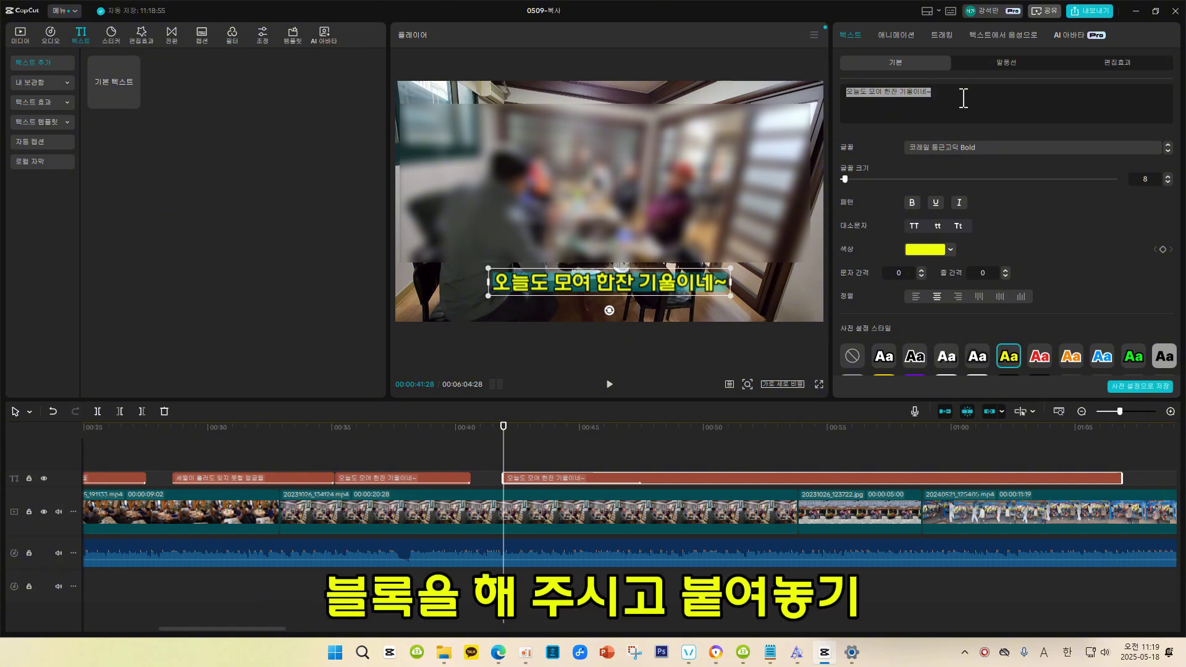
pyautogui.hotkey('ctrl', 'v')
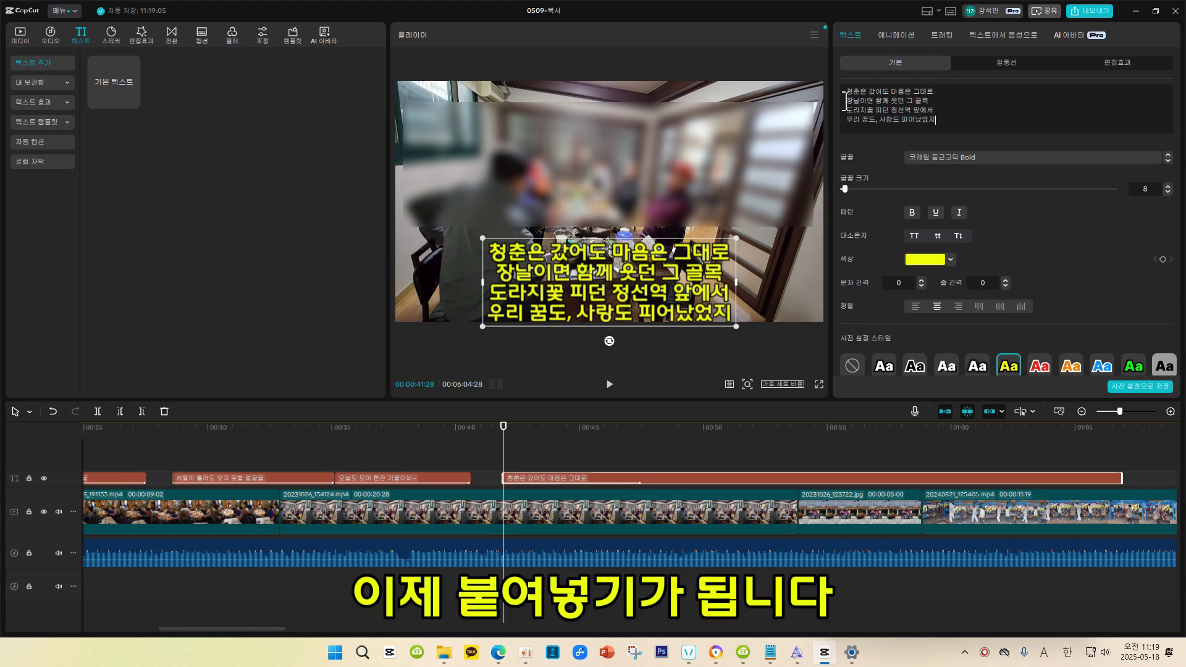
# Step: Listen for the end of the first verse line and split the four-line subtitle clip at 00:00:47:04
pyautogui.click(654, 440)
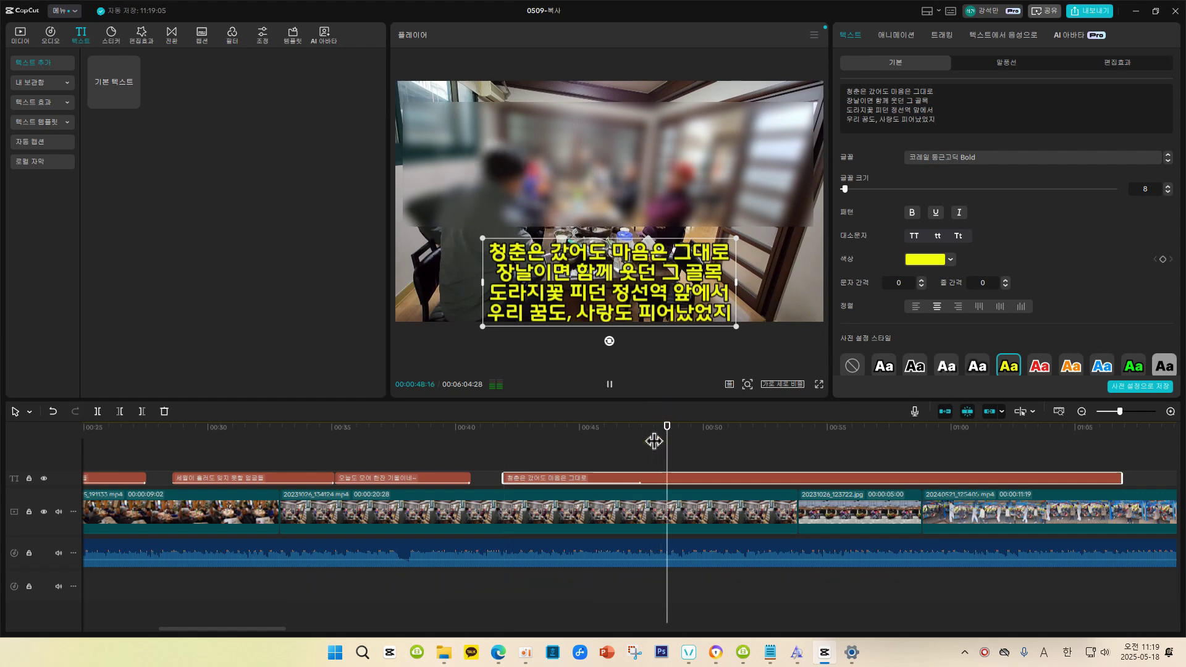
pyautogui.click(630, 430)
pyautogui.press('space')
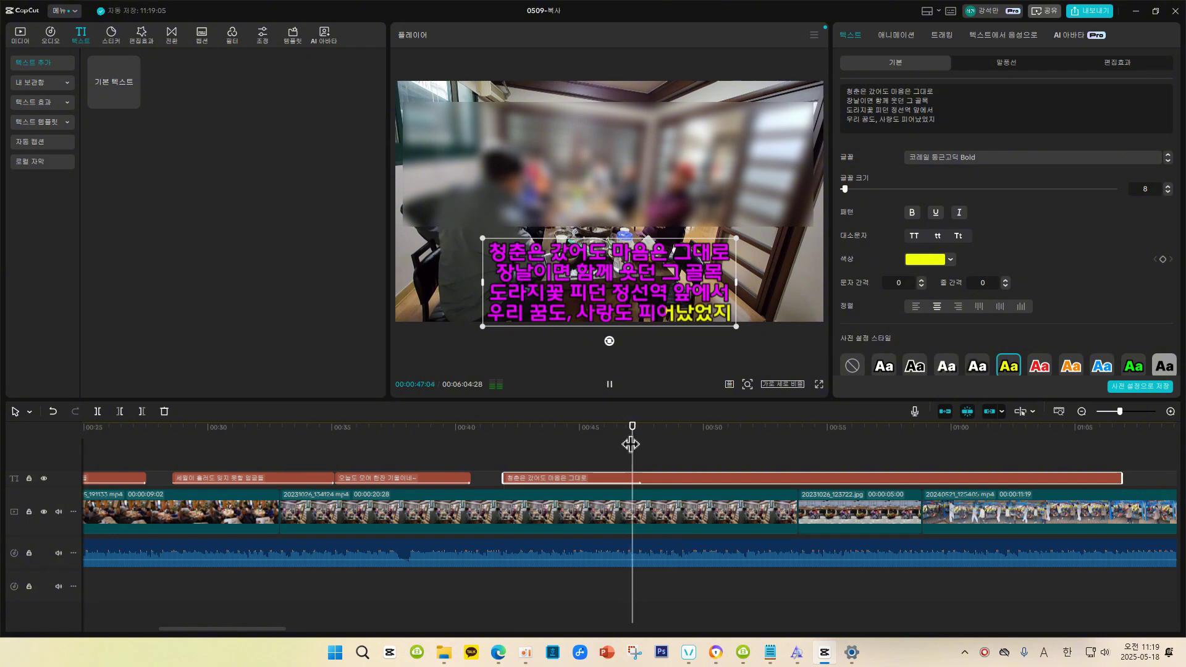
pyautogui.click(588, 434)
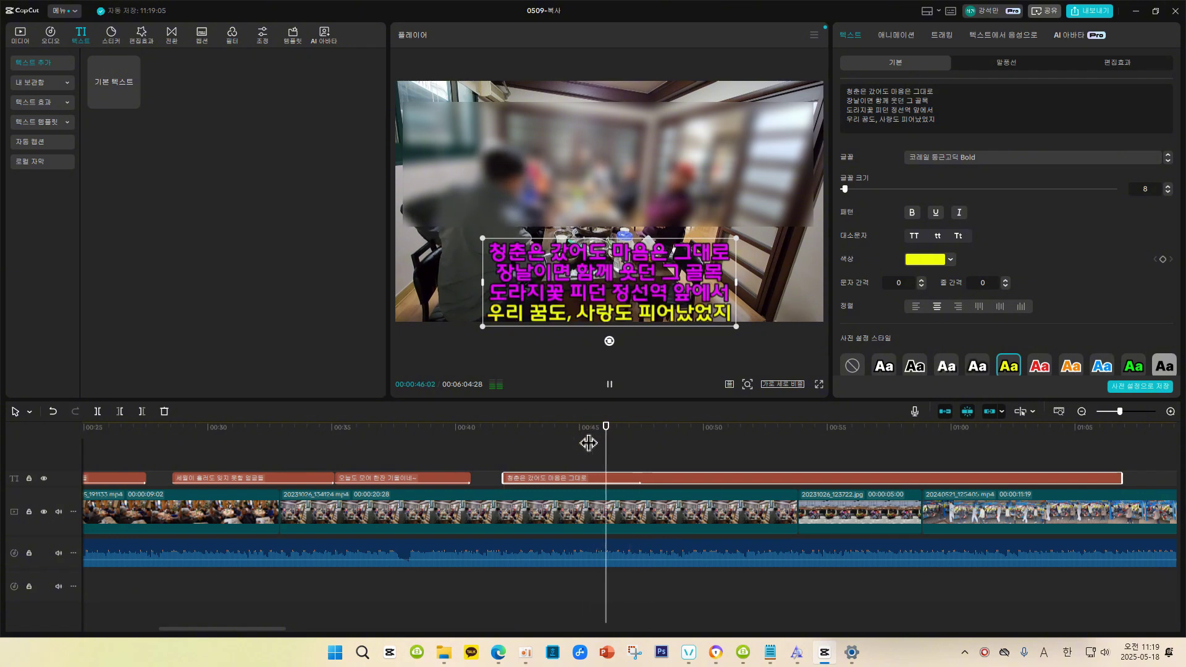
pyautogui.press('space')
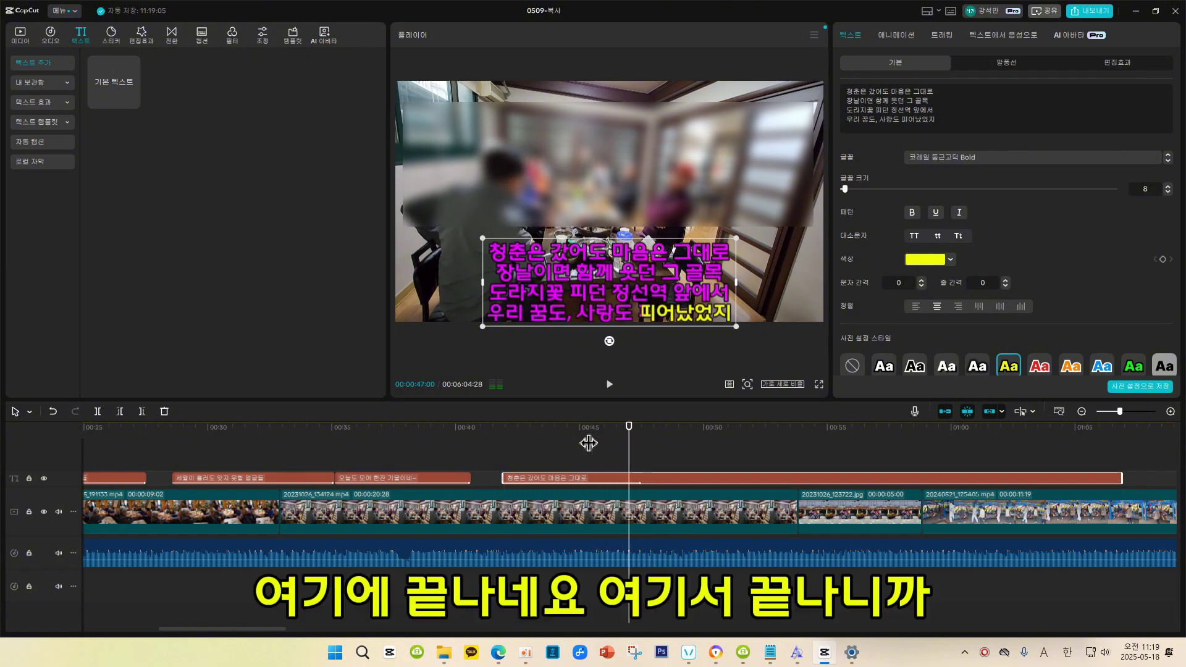
pyautogui.click(630, 451)
pyautogui.click(632, 452)
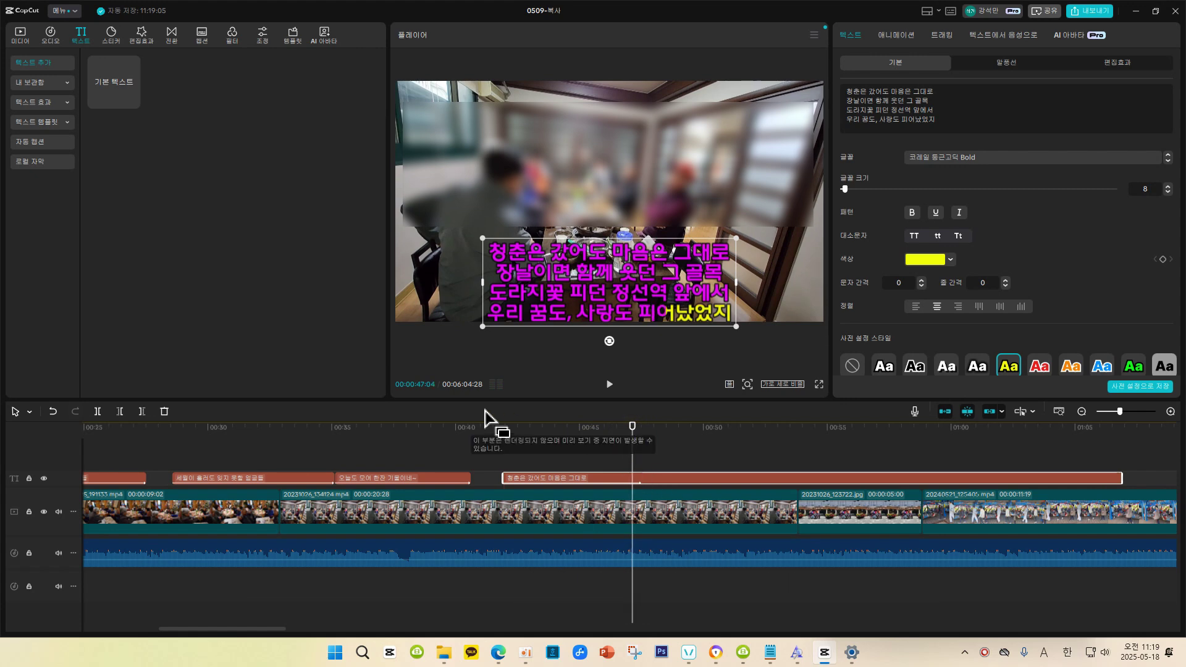
pyautogui.click(98, 412)
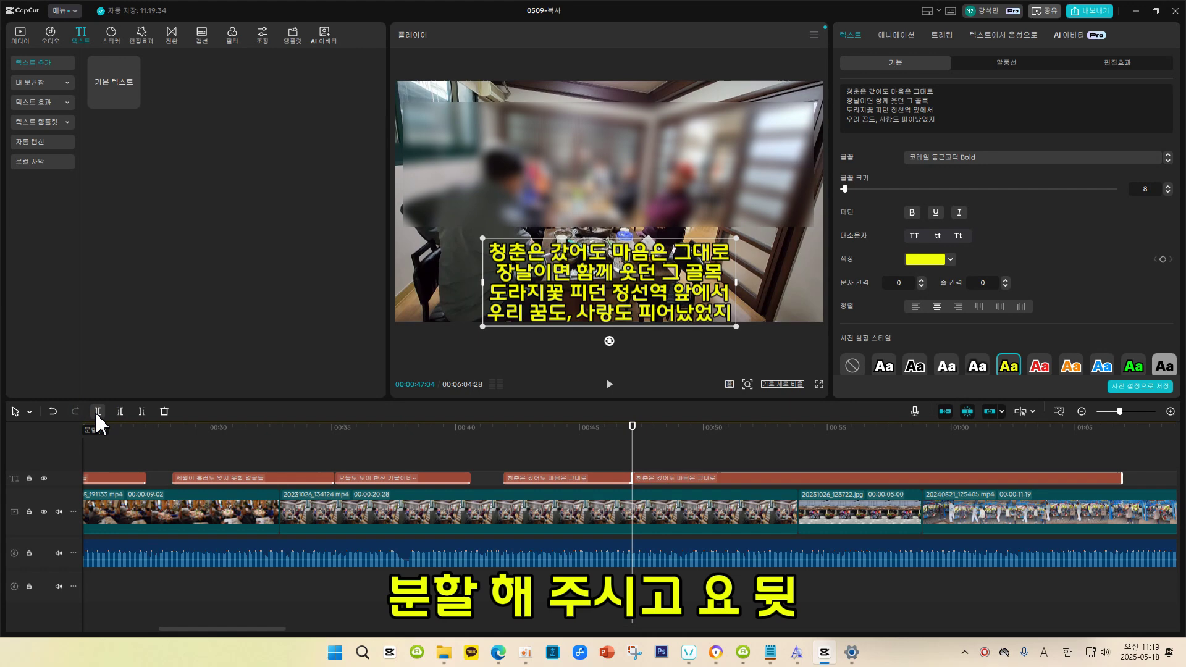
# Step: Delete the last three lyric lines from the first split clip, keeping only "청춘은 갔어도 마음은 그대로"
pyautogui.click(573, 474)
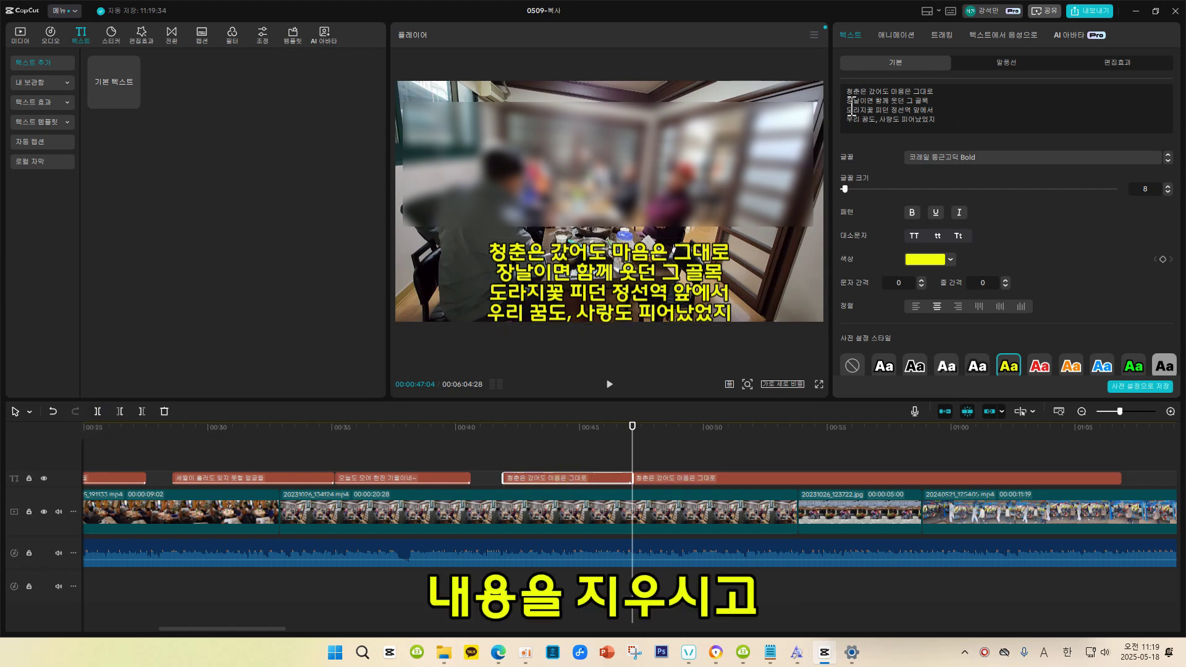
pyautogui.moveTo(847, 101); pyautogui.dragTo(911, 124)
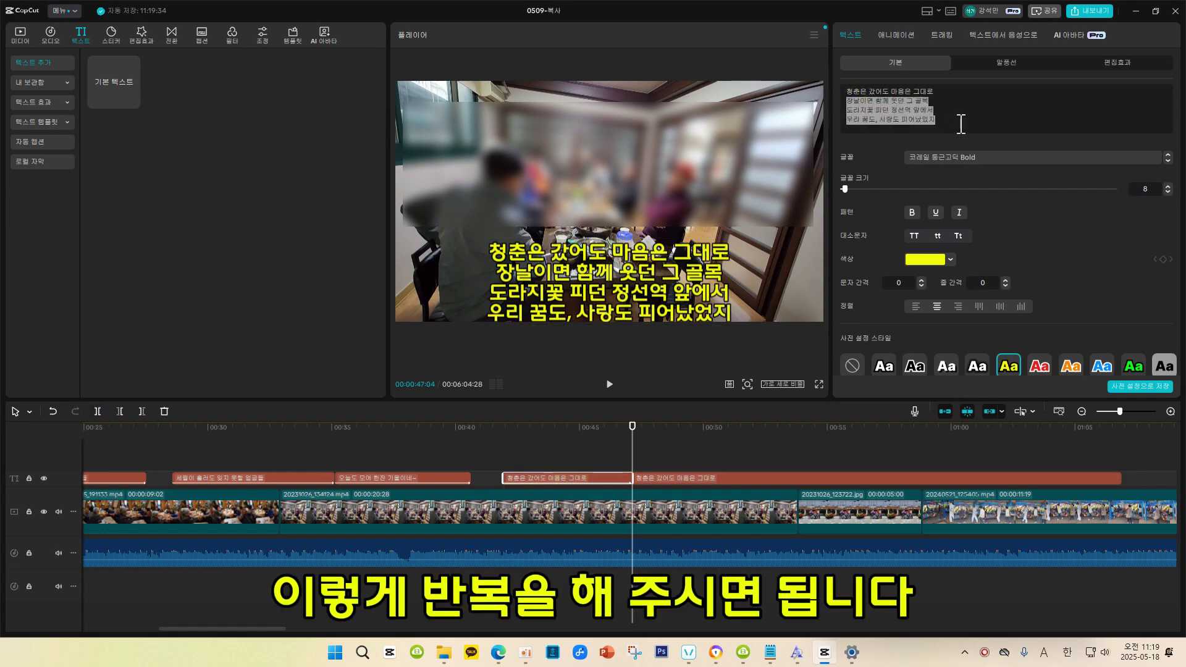
pyautogui.press('BackSpace')
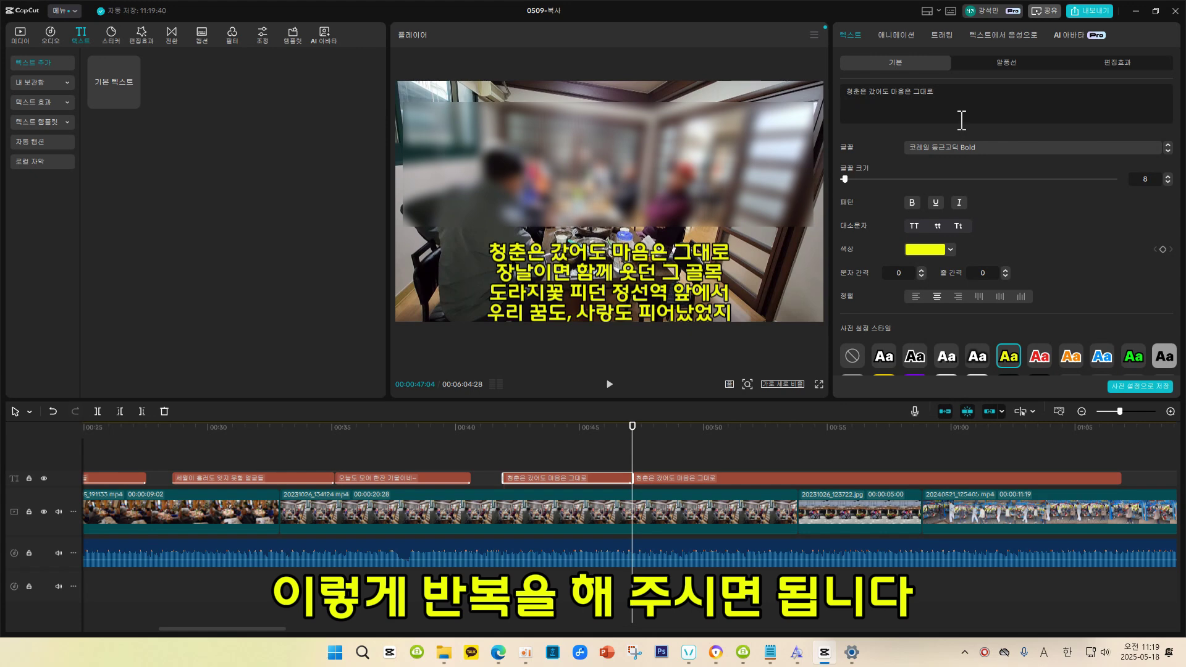
# Step: Check the entrance animation of the "청춘은 갔어도 마음은 그대로" clip and play on to find where the next line starts
pyautogui.click(555, 442)
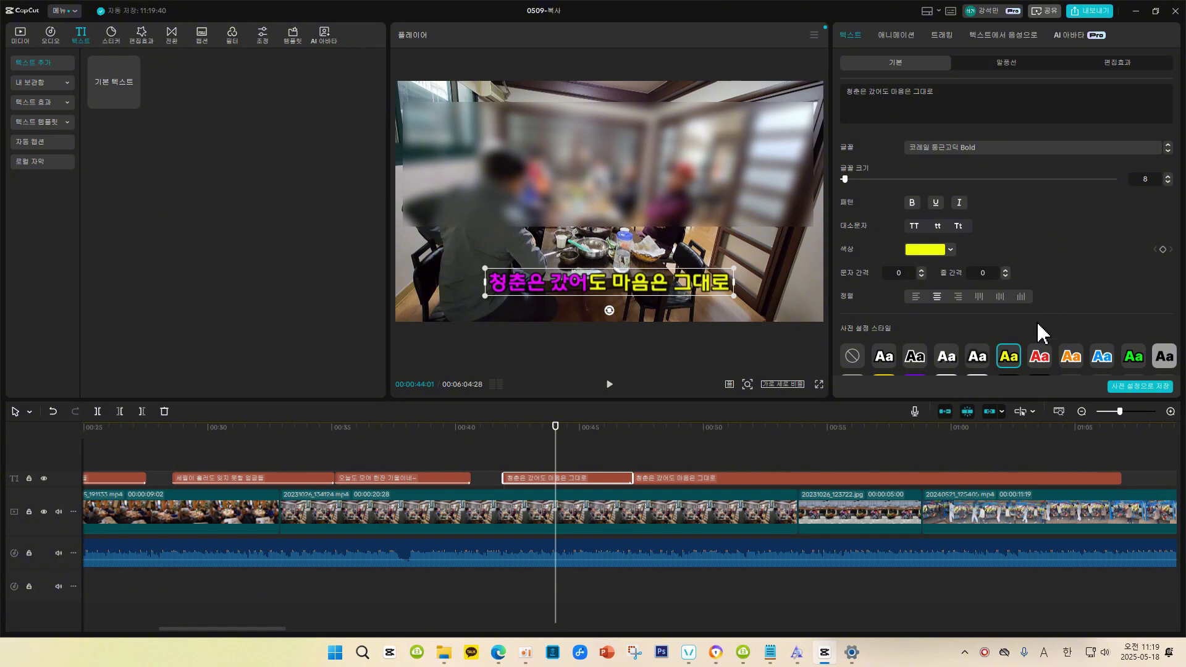
pyautogui.click(890, 37)
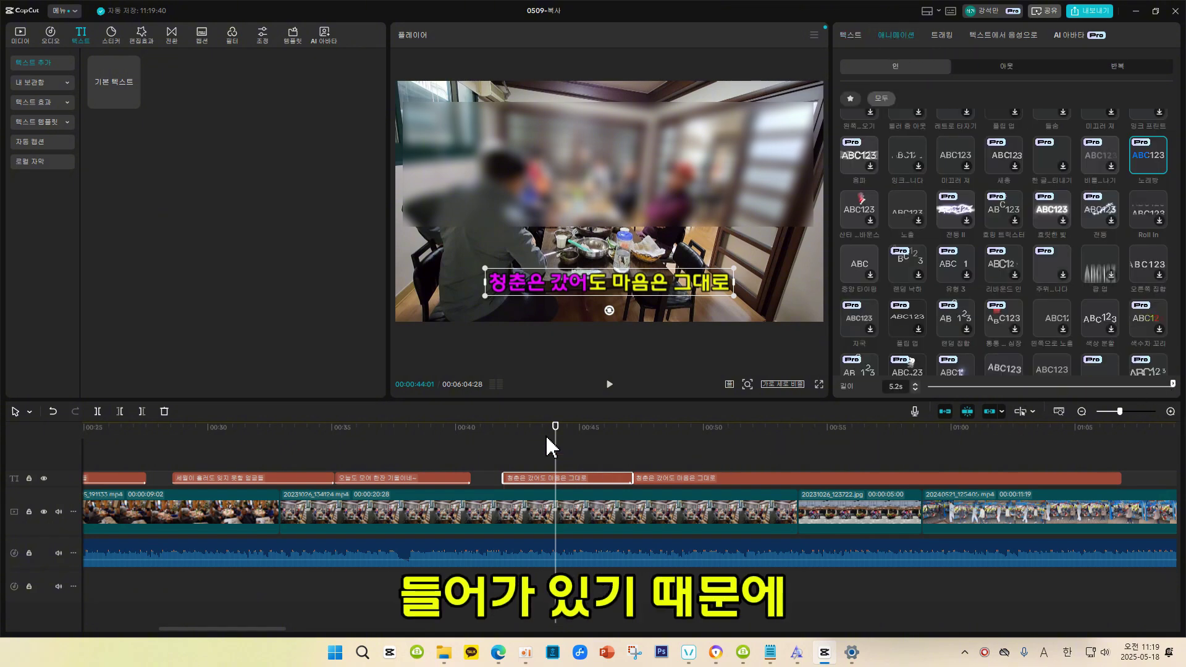
pyautogui.moveTo(530, 444); pyautogui.dragTo(505, 449)
pyautogui.press('space')
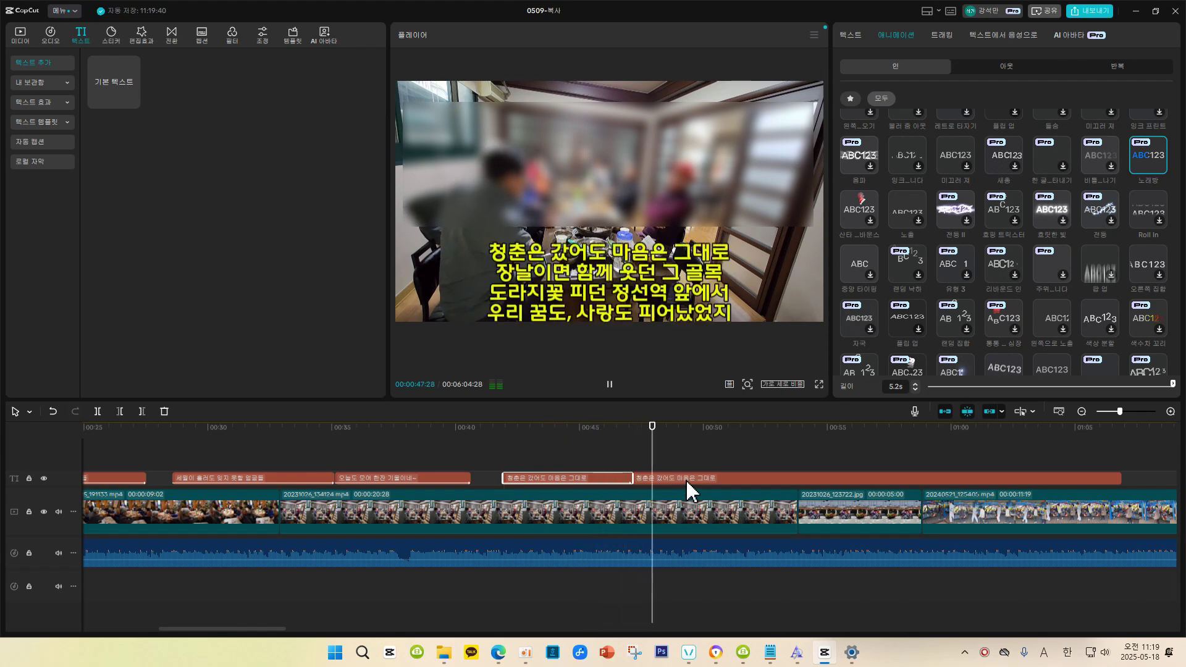
pyautogui.press('space')
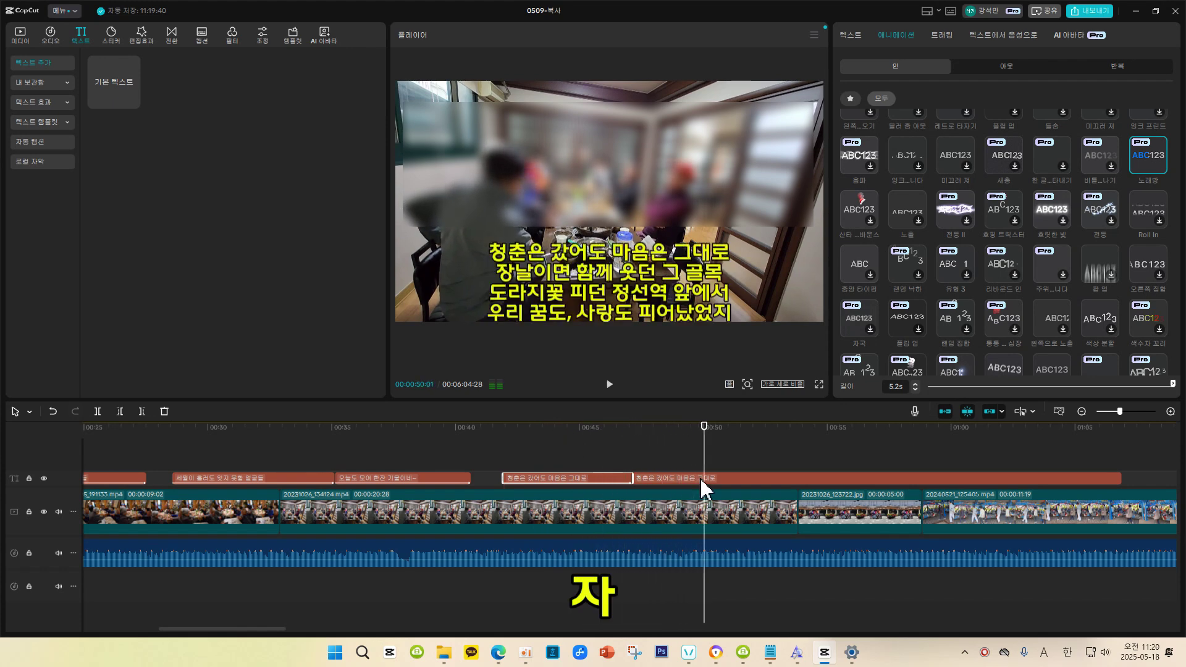
# Step: Move the remaining four-line subtitle clip to start at about 00:00:49:26 and split it at 00:00:54:17, where the second line ends
pyautogui.moveTo(689, 476); pyautogui.dragTo(757, 478)
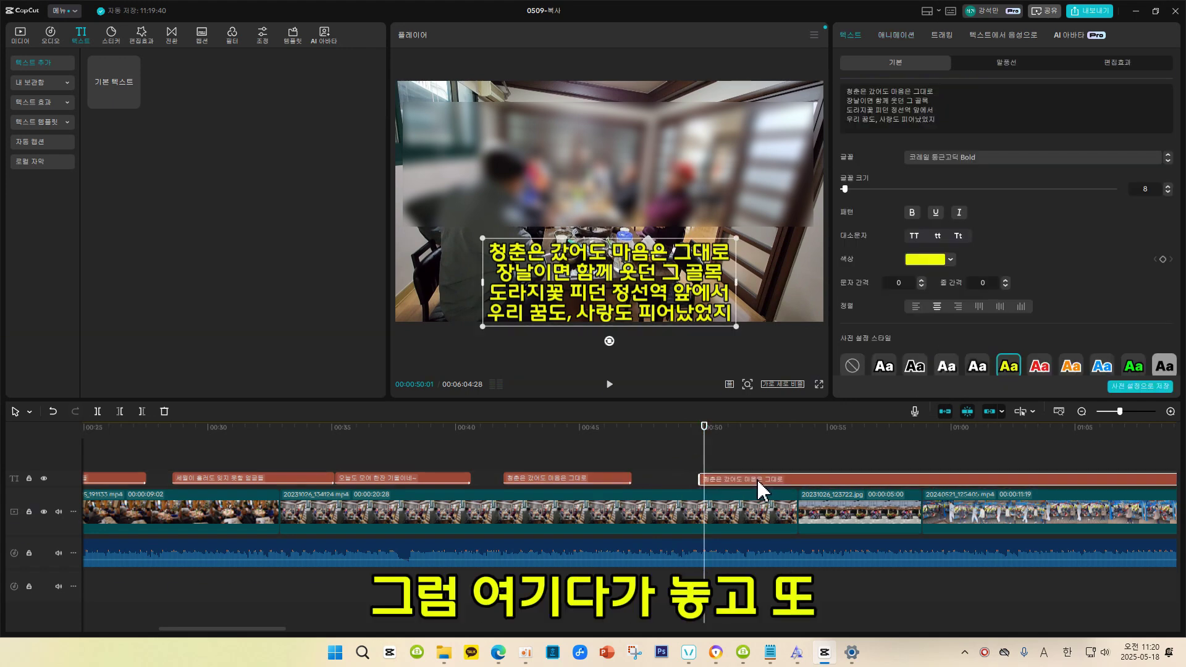
pyautogui.click(816, 427)
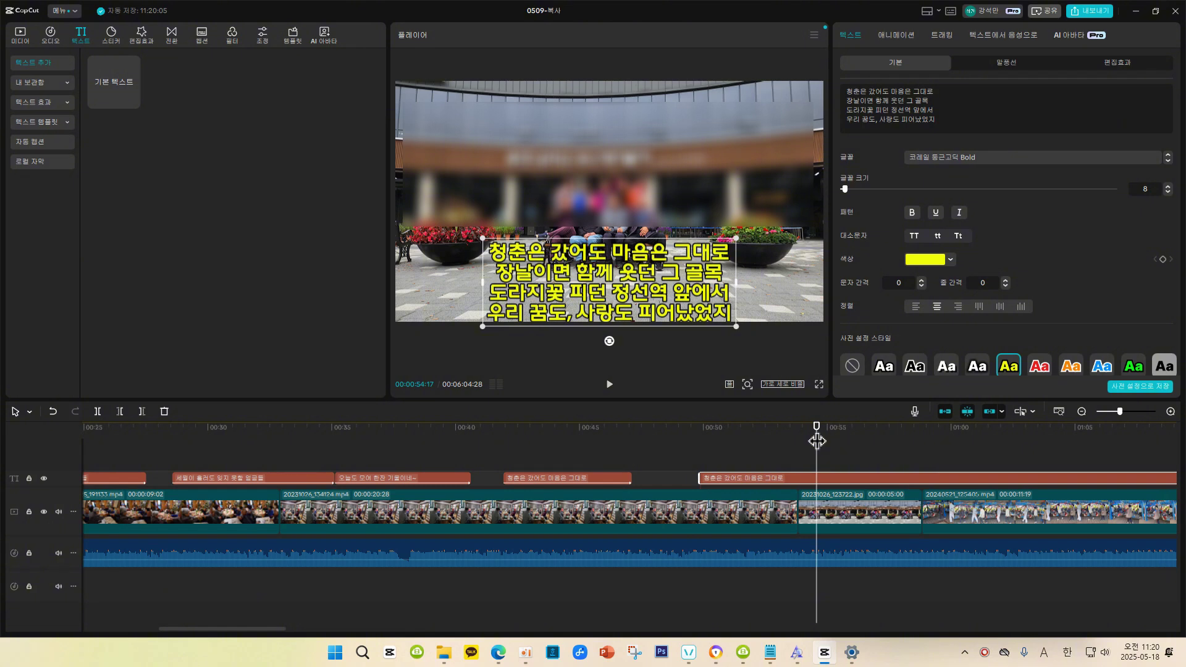
pyautogui.click(768, 444)
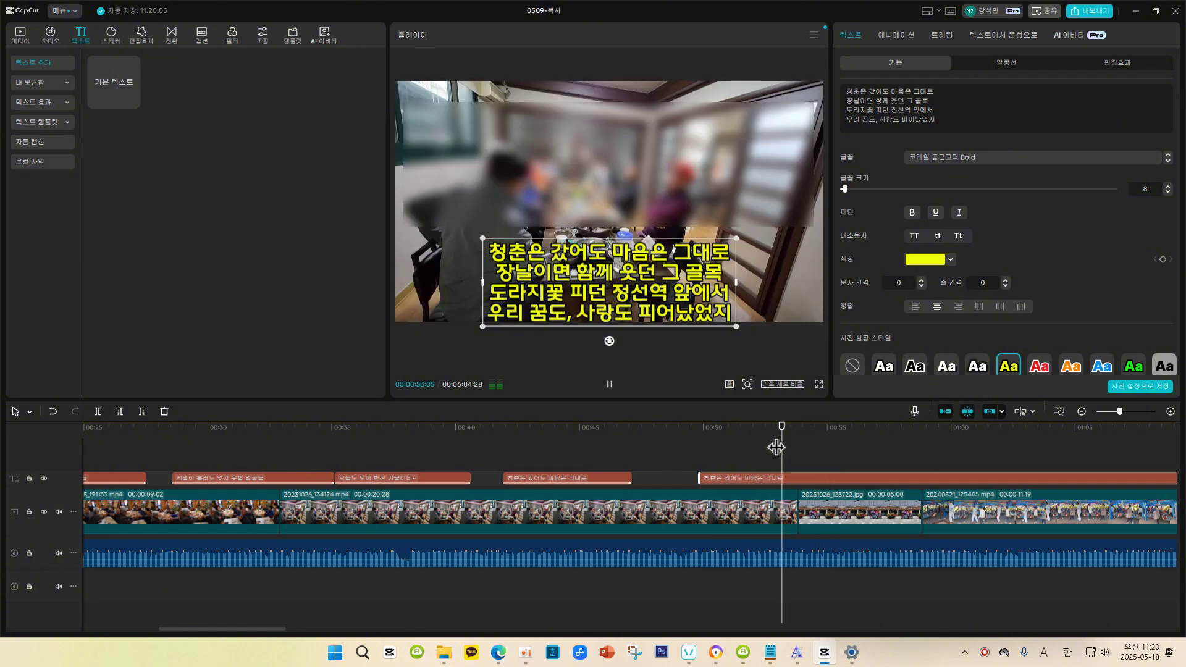
pyautogui.press('space')
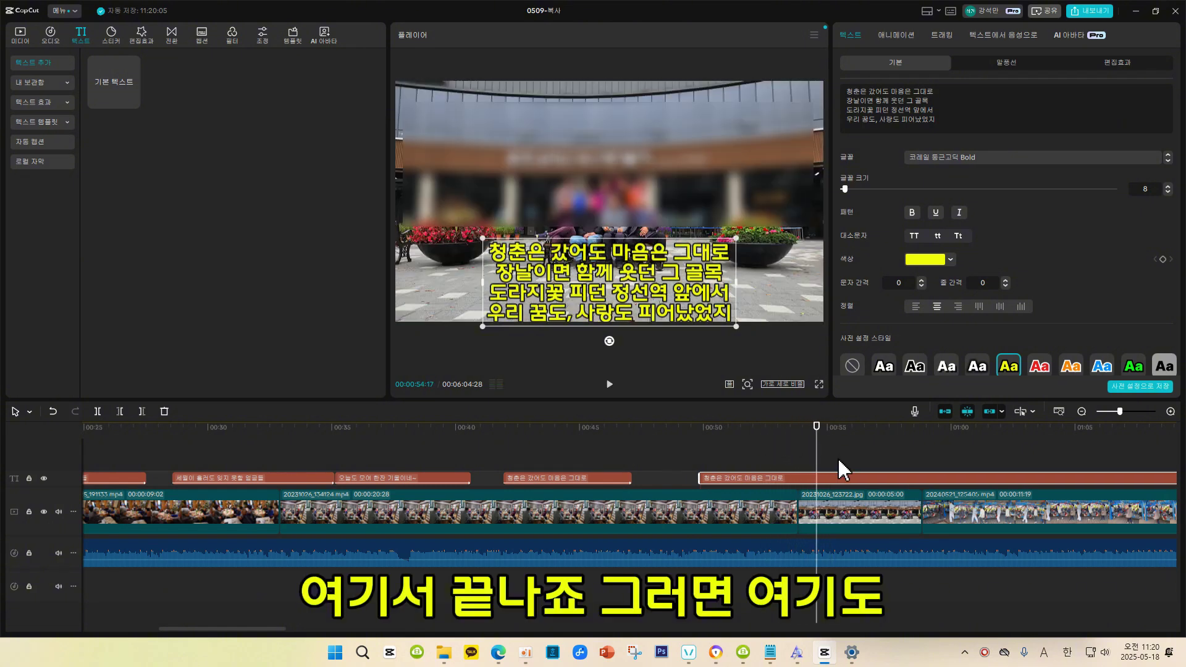
pyautogui.click(98, 411)
# Step: Trim the text of the clip before the split to the single line "장날이면 함께 웃던 그 골목"
pyautogui.click(776, 480)
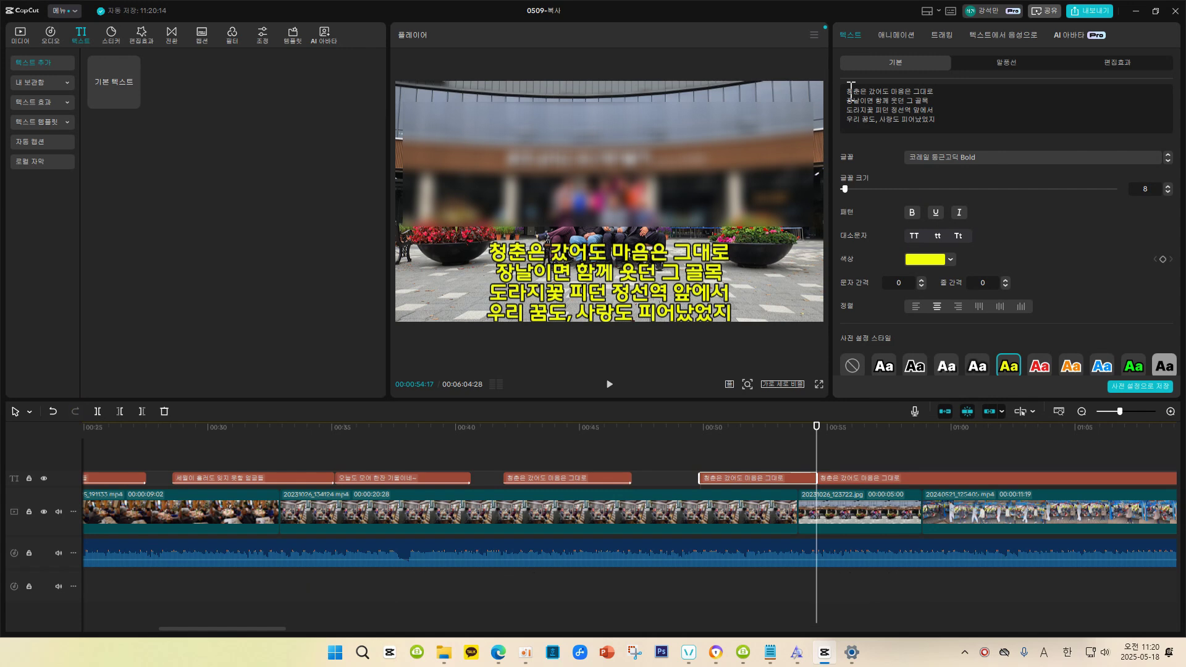
pyautogui.click(751, 425)
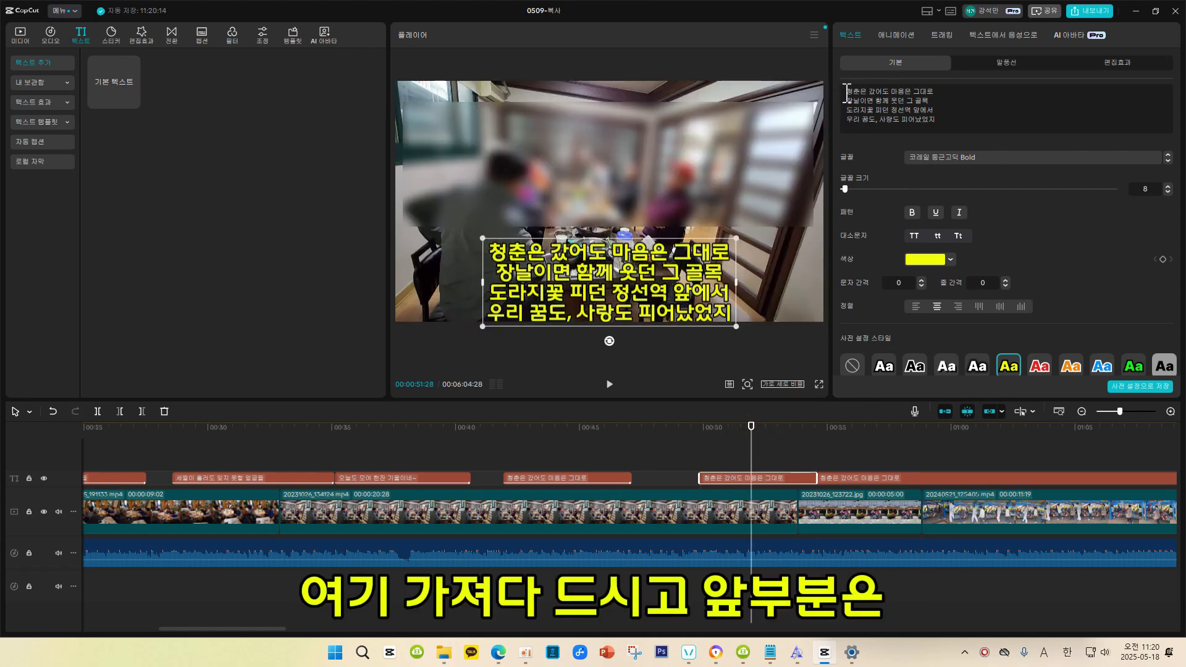
pyautogui.moveTo(845, 91); pyautogui.dragTo(958, 87)
pyautogui.press('BackSpace')
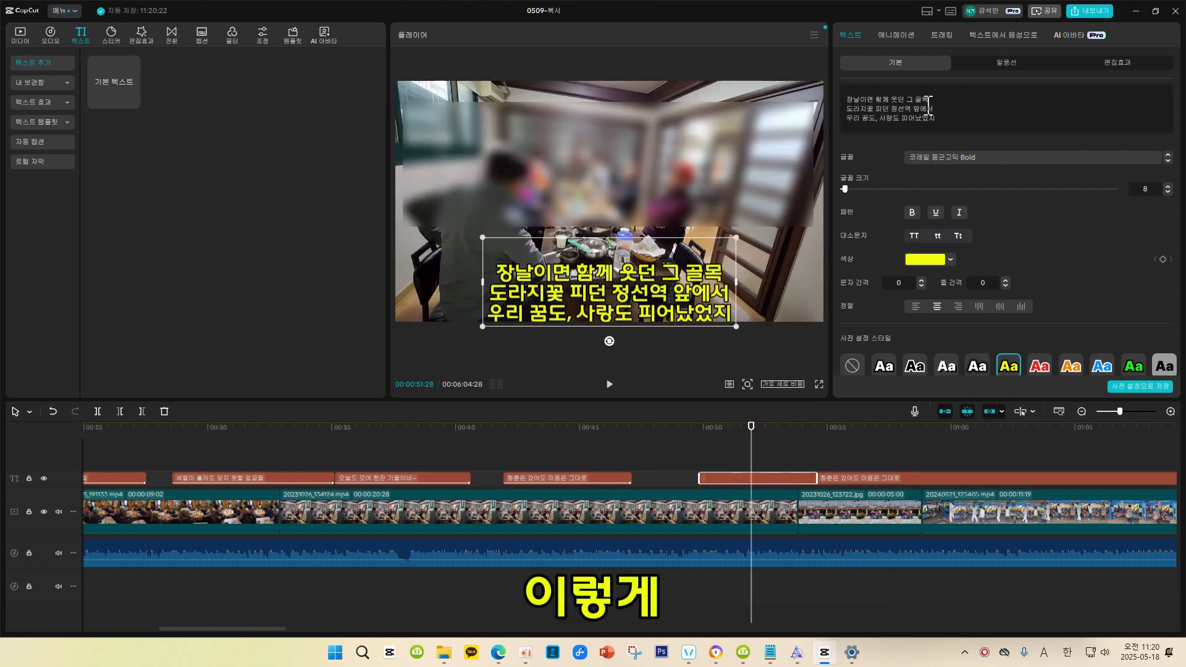
pyautogui.moveTo(843, 100); pyautogui.dragTo(919, 121)
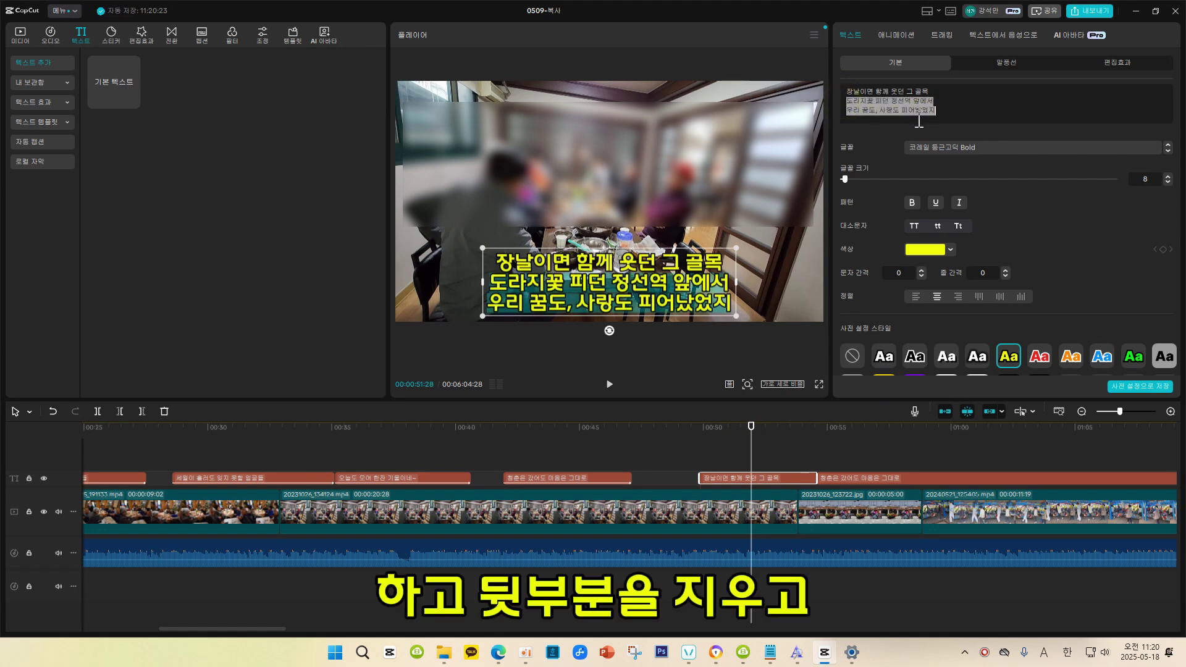
pyautogui.press('BackSpace')
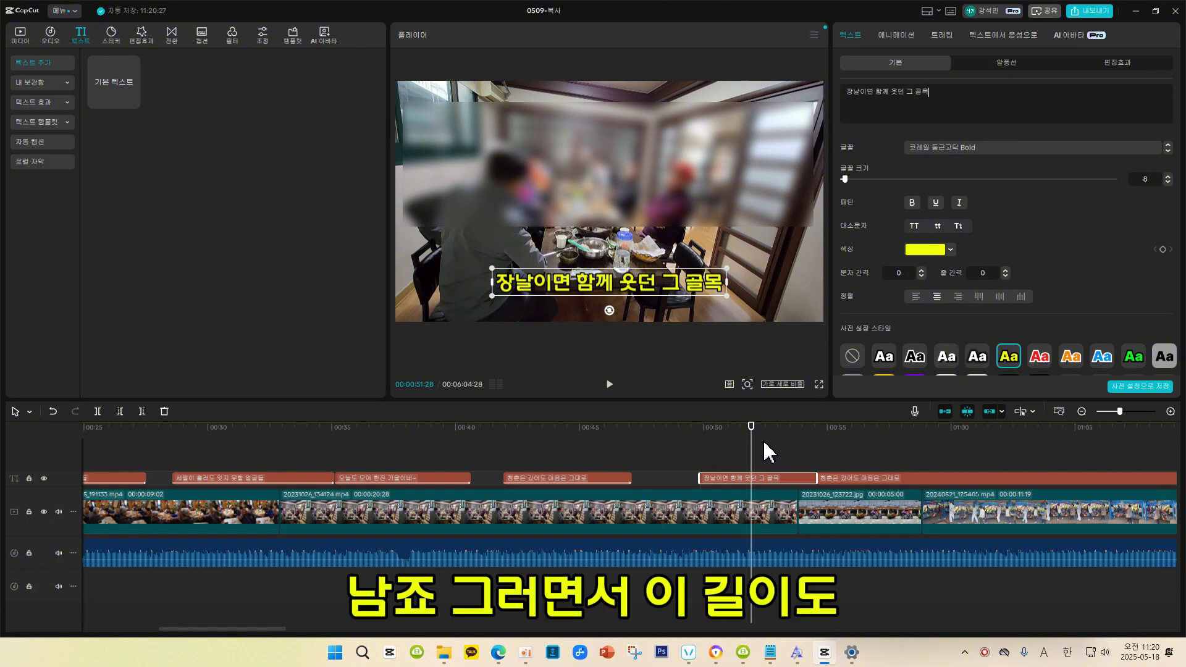
# Step: Give the "장날이면 함께 웃던 그 골목" clip a 4.7 s 노래방 entrance animation and preview it with the music
pyautogui.click(699, 456)
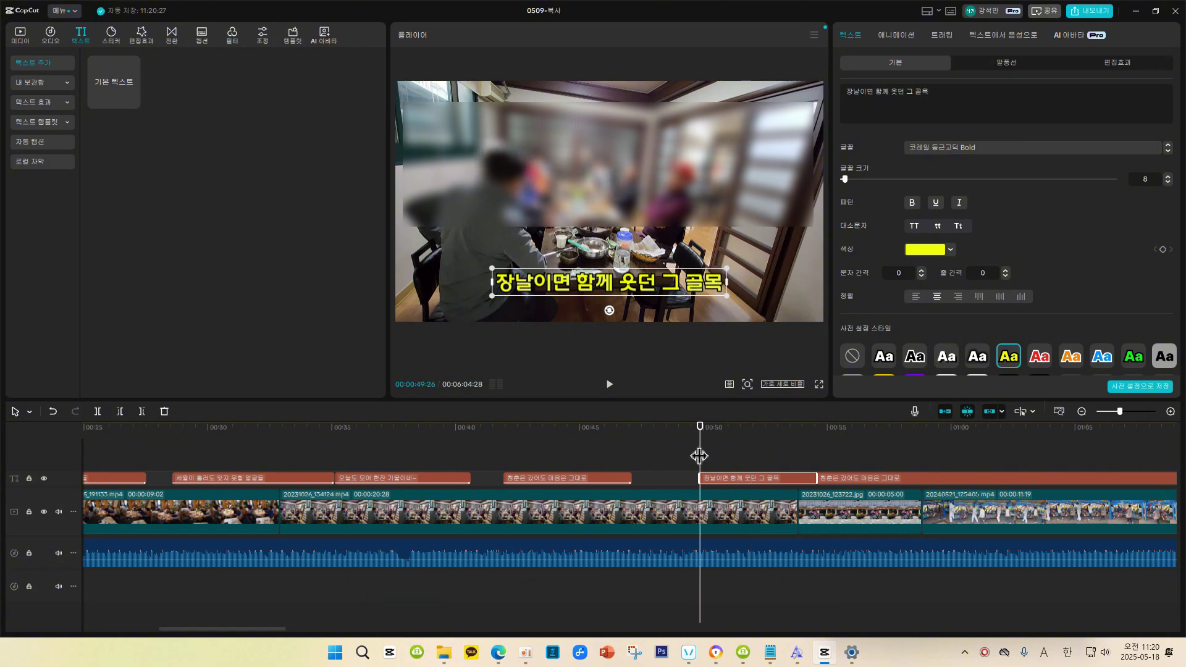
pyautogui.press('space')
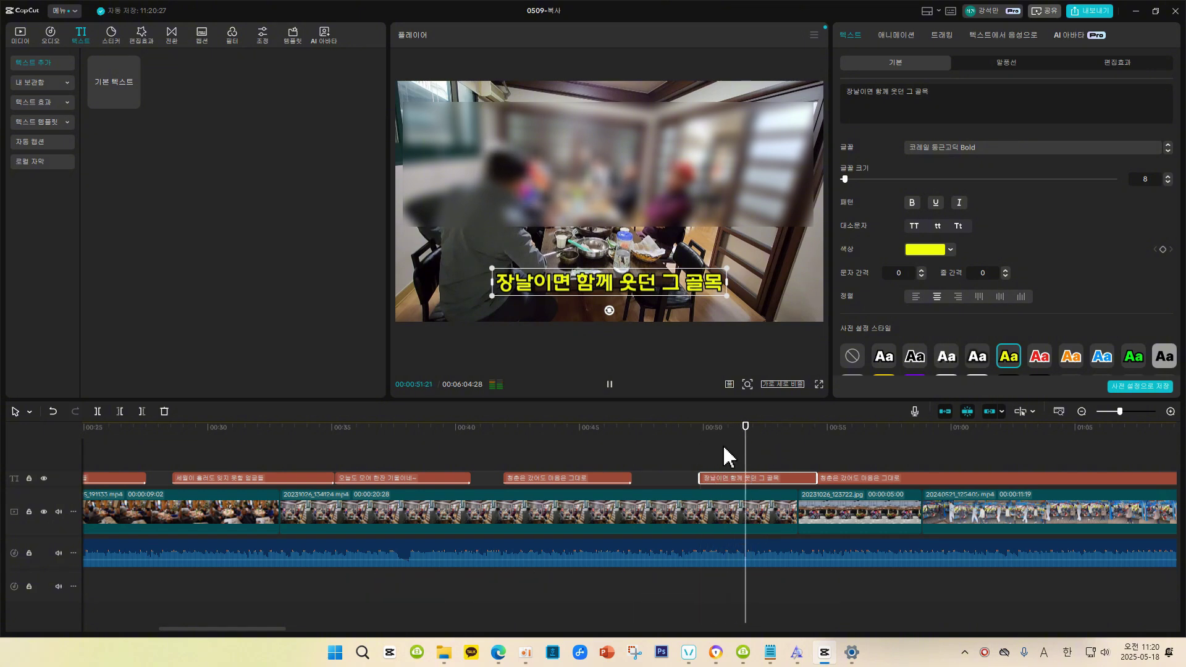
pyautogui.press('space')
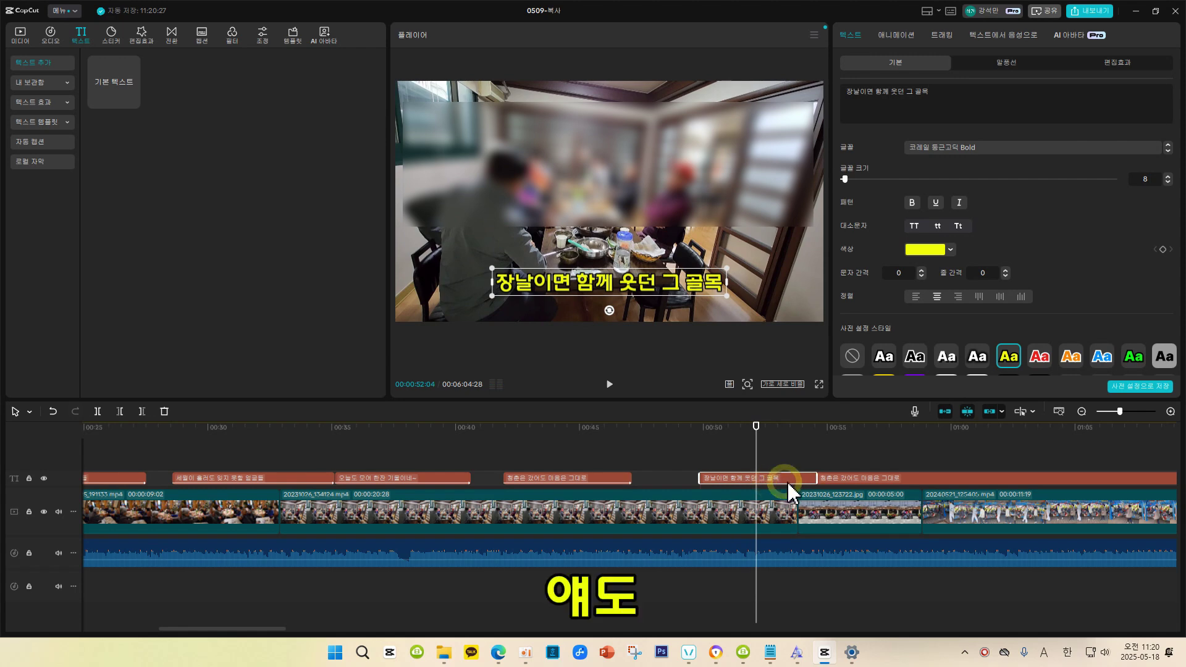
pyautogui.click(903, 36)
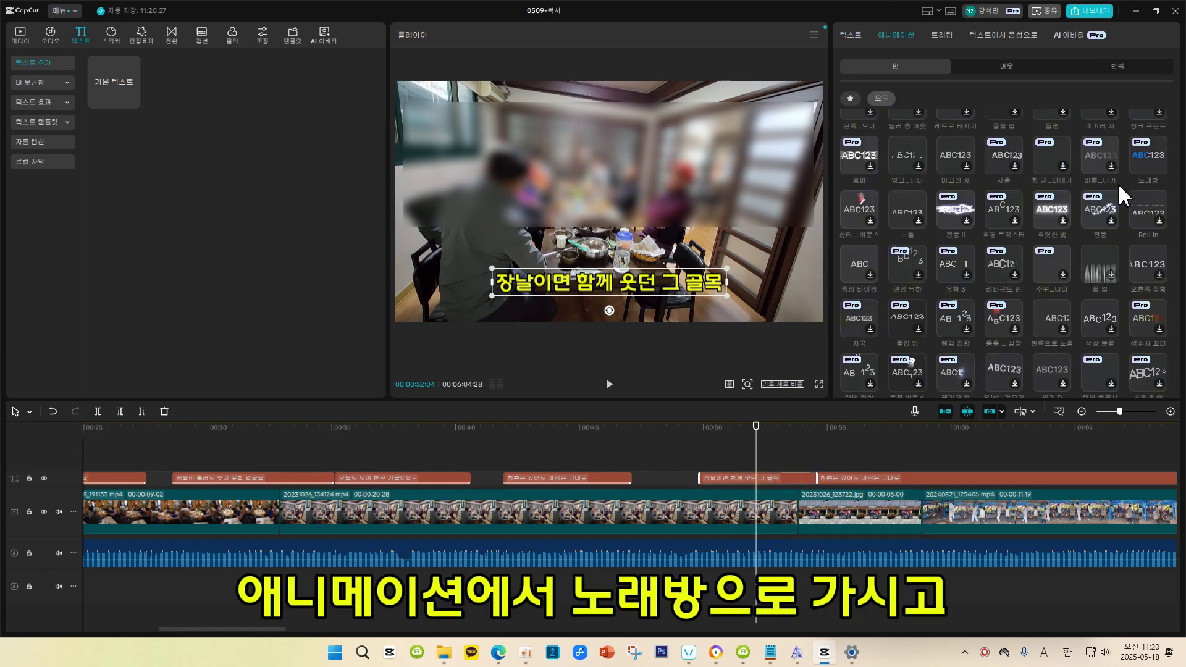
pyautogui.click(1153, 159)
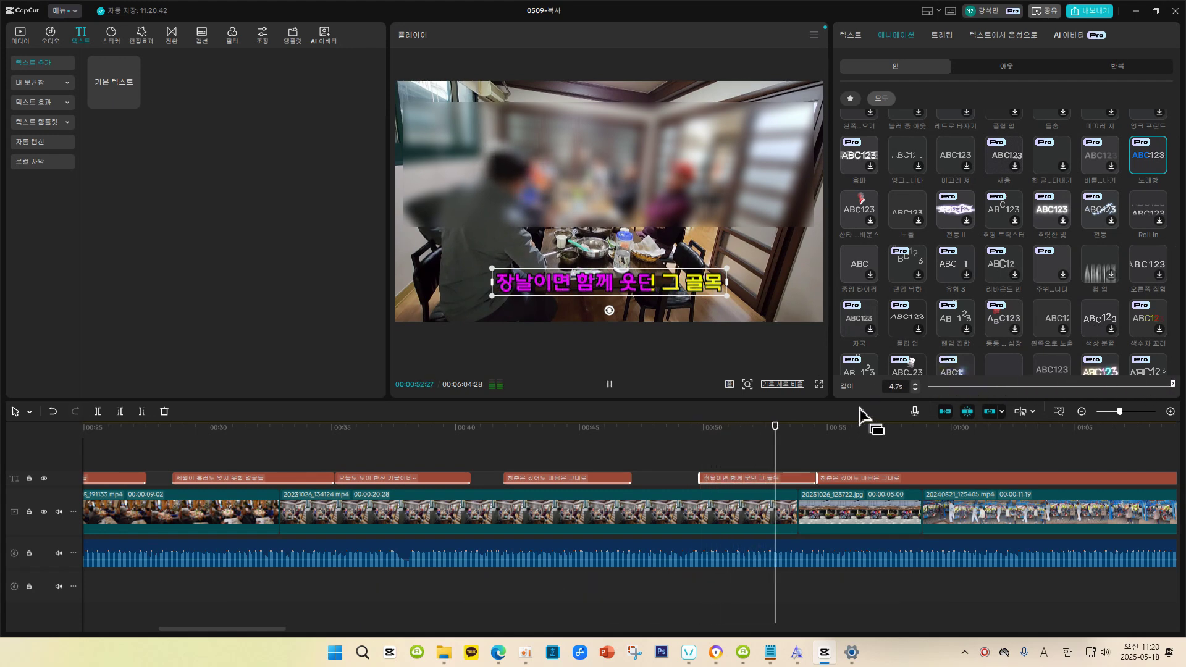
pyautogui.press('space')
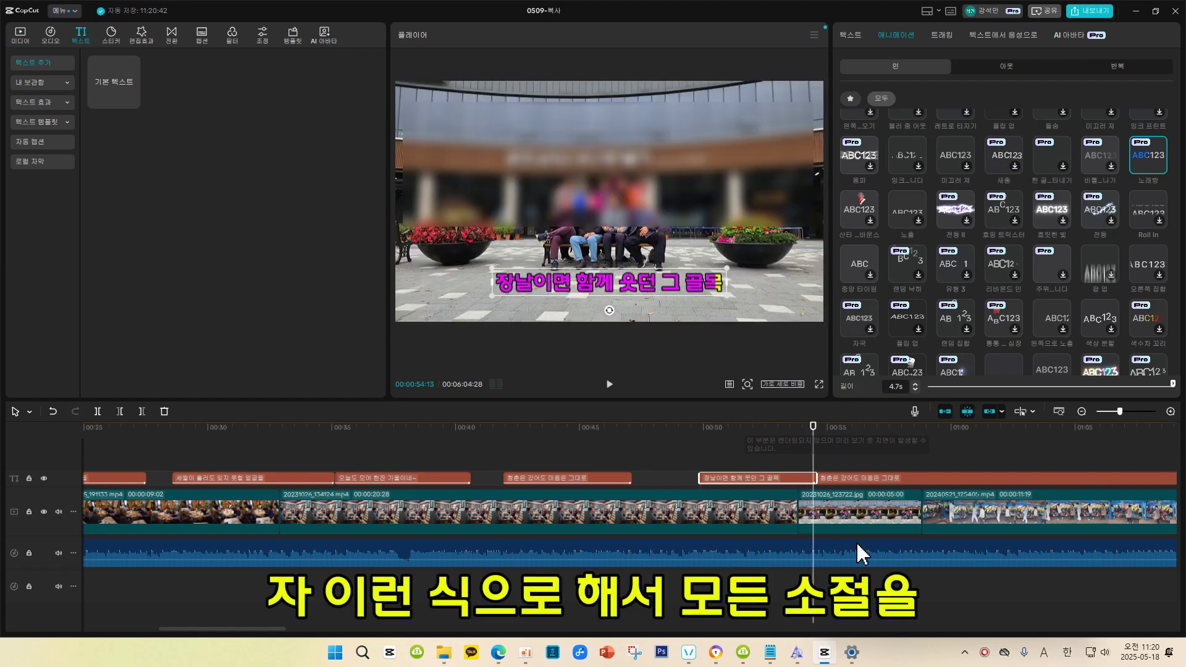
# Step: Give the SAM_1687 video clip at the end of the timeline a 3.0 s 페이드 아웃 exit animation
pyautogui.moveTo(262, 631); pyautogui.dragTo(583, 666)
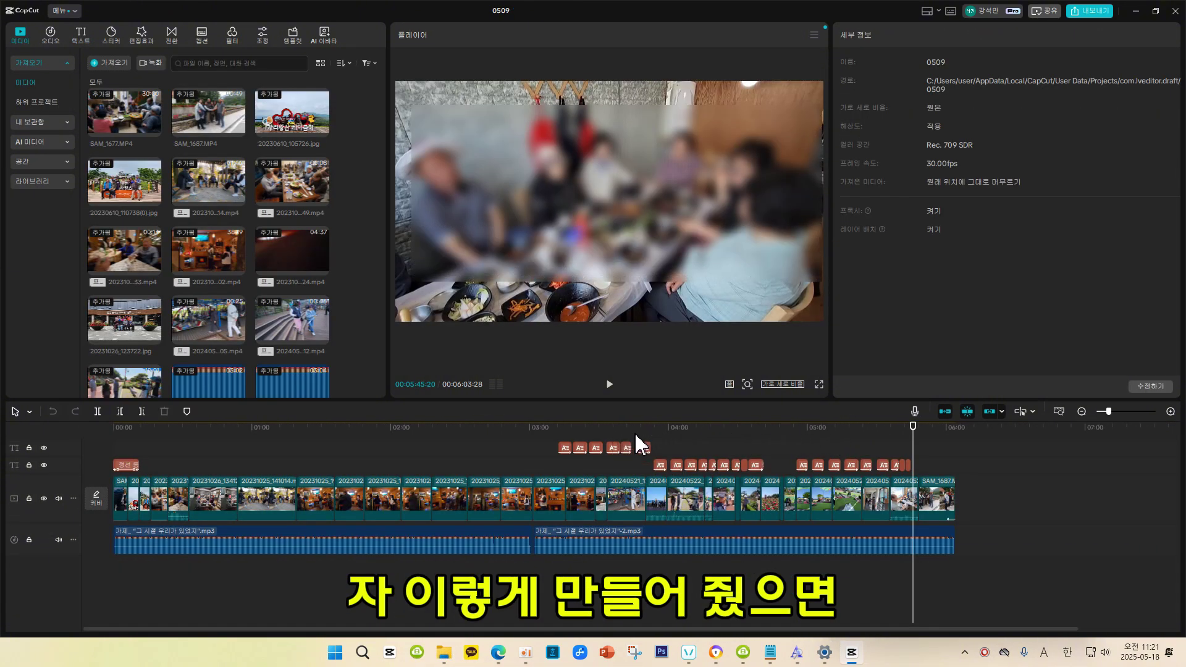
pyautogui.click(948, 496)
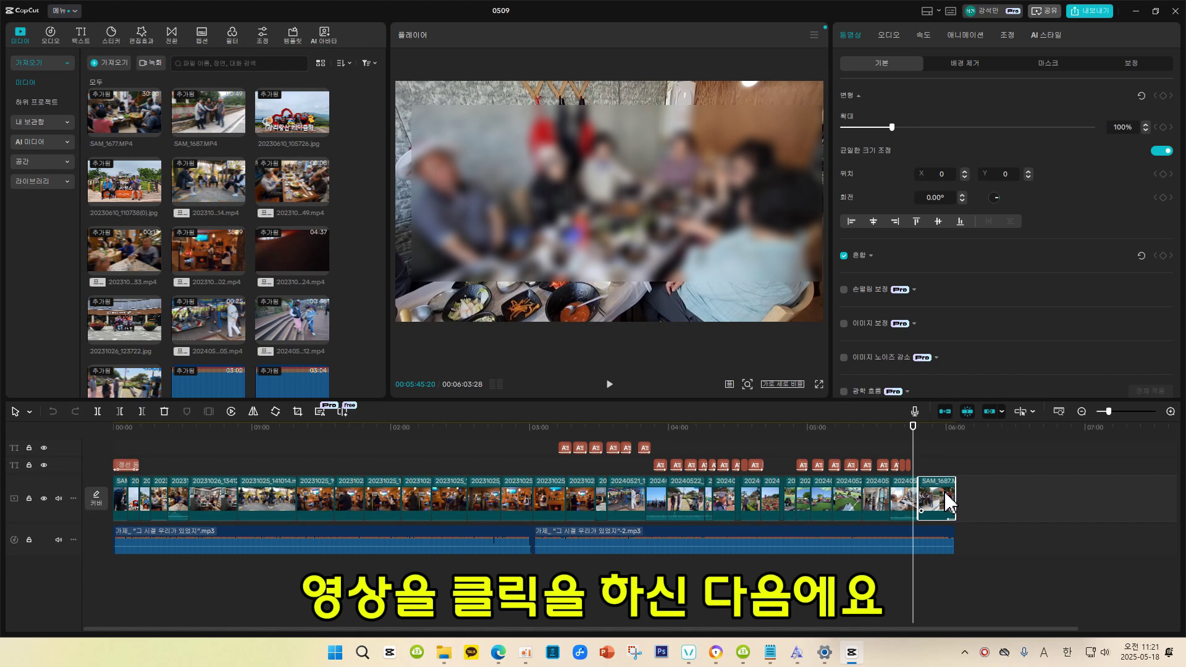
pyautogui.click(970, 37)
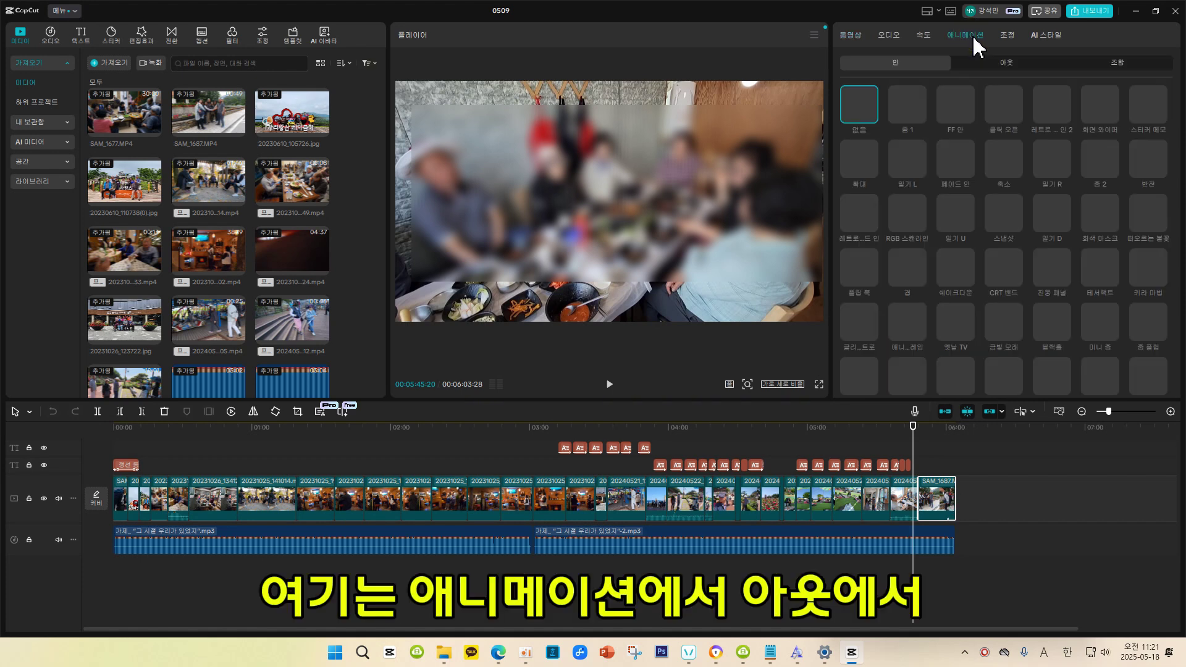
pyautogui.click(1002, 67)
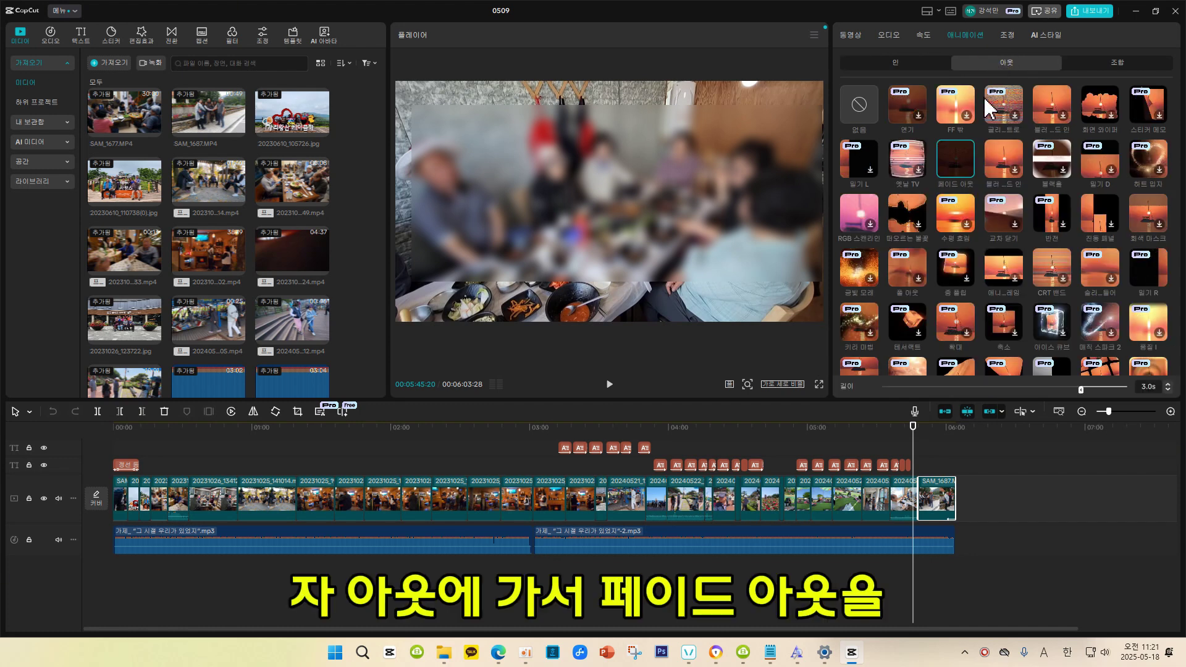
pyautogui.click(958, 175)
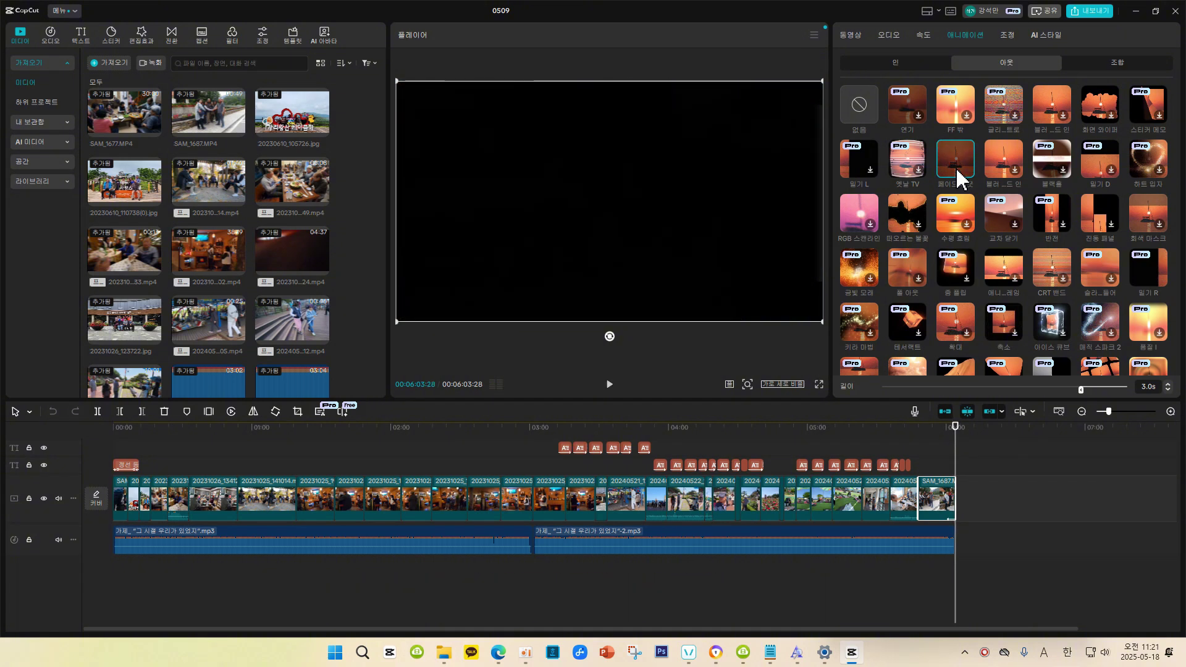
pyautogui.click(791, 431)
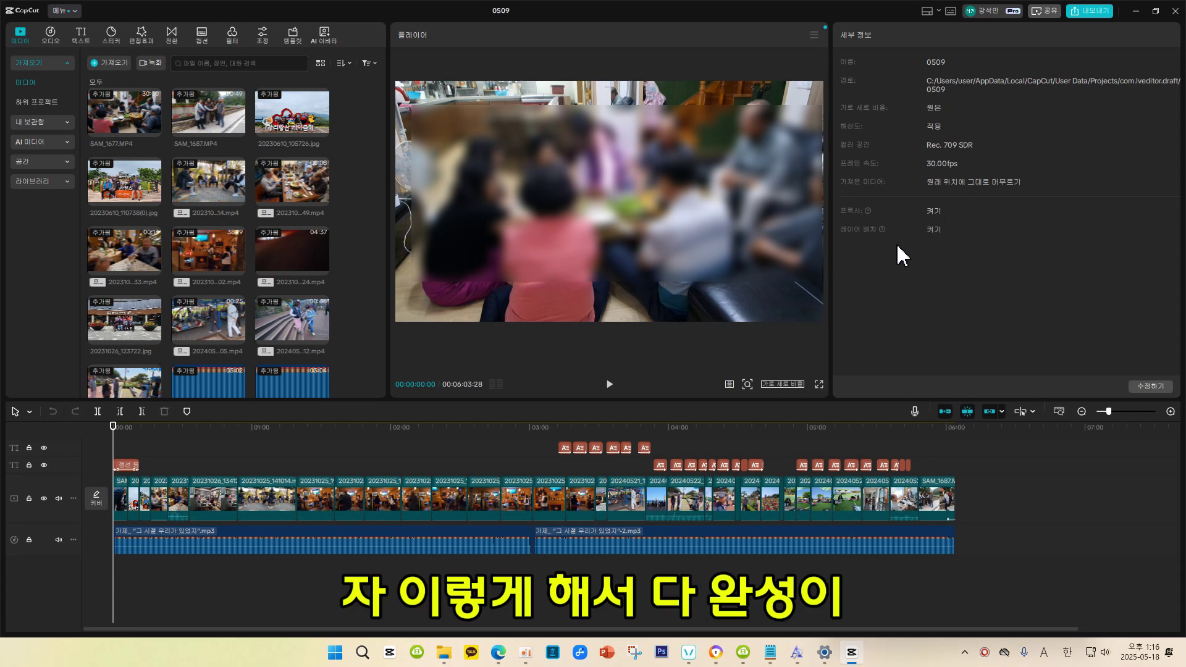
# Step: Start exporting the project to the 노래만들기-정선 folder on drive D and name the export 주제곡
pyautogui.click(1093, 12)
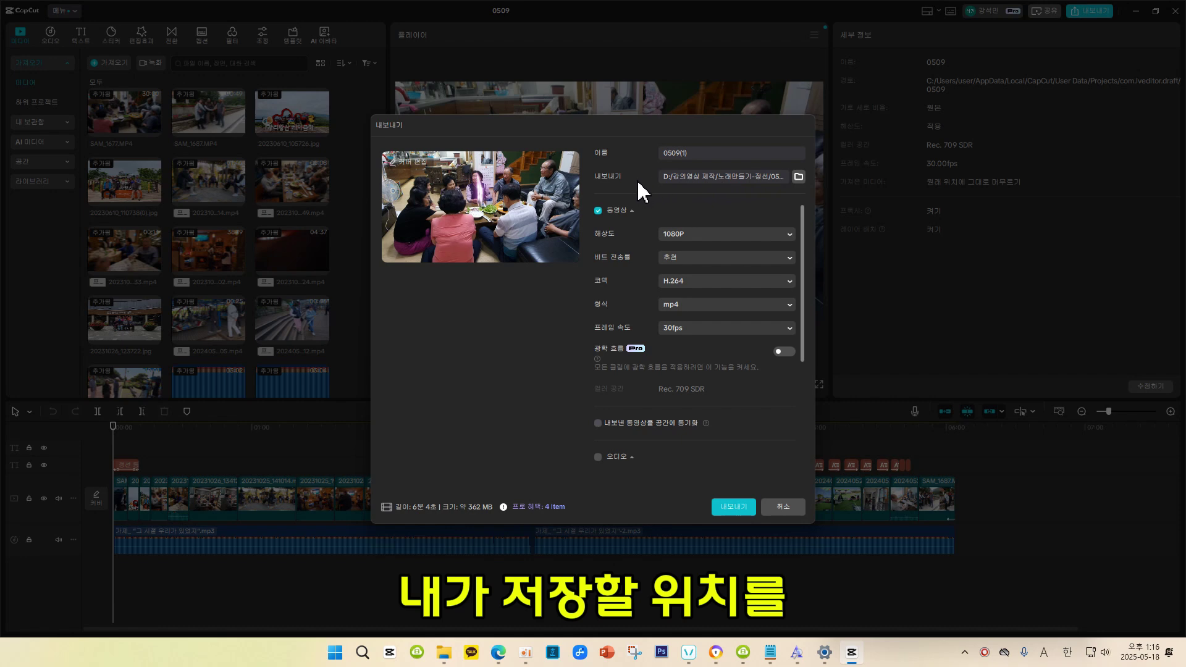
pyautogui.click(798, 177)
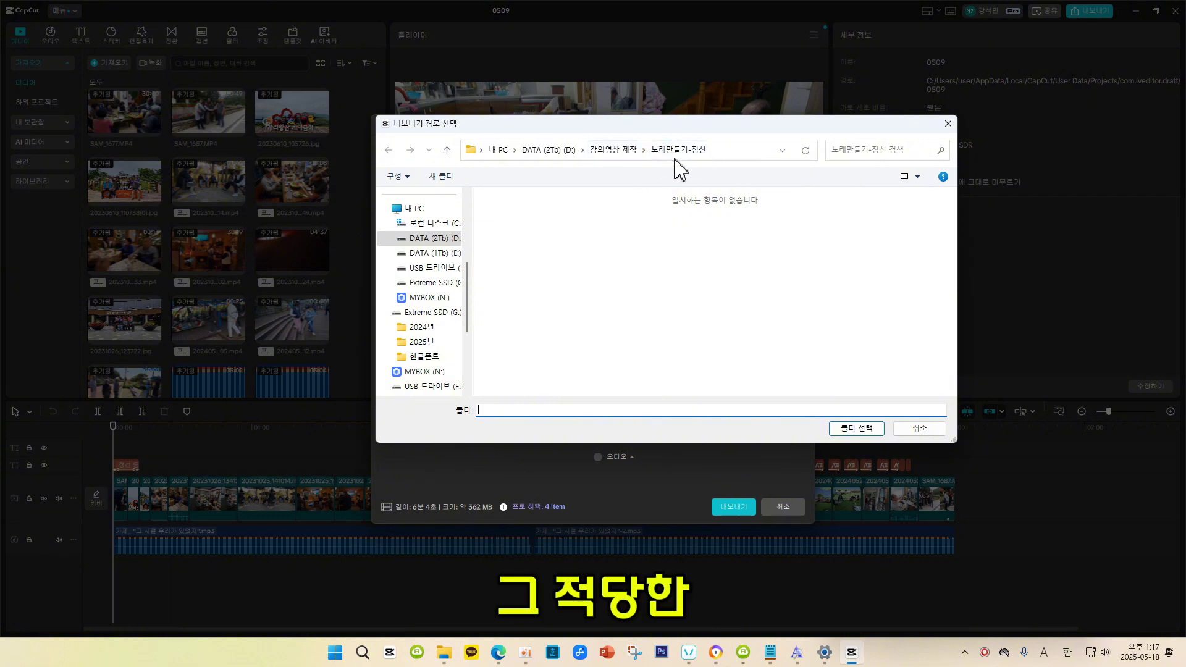
pyautogui.click(859, 429)
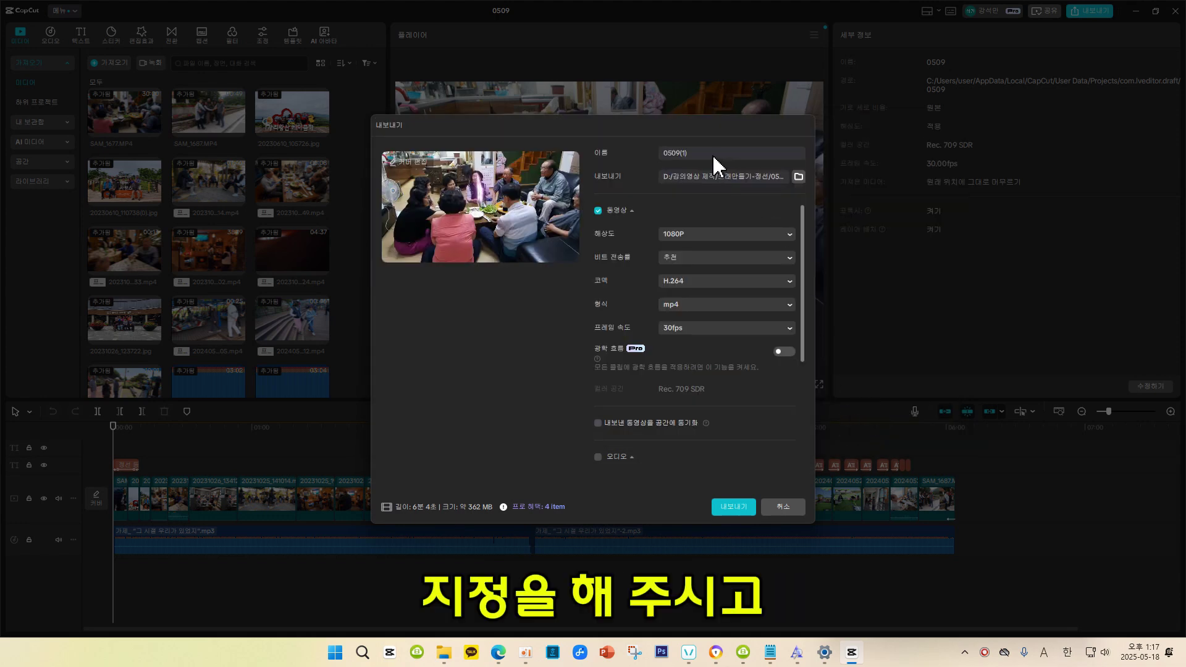
pyautogui.moveTo(704, 163); pyautogui.dragTo(653, 164)
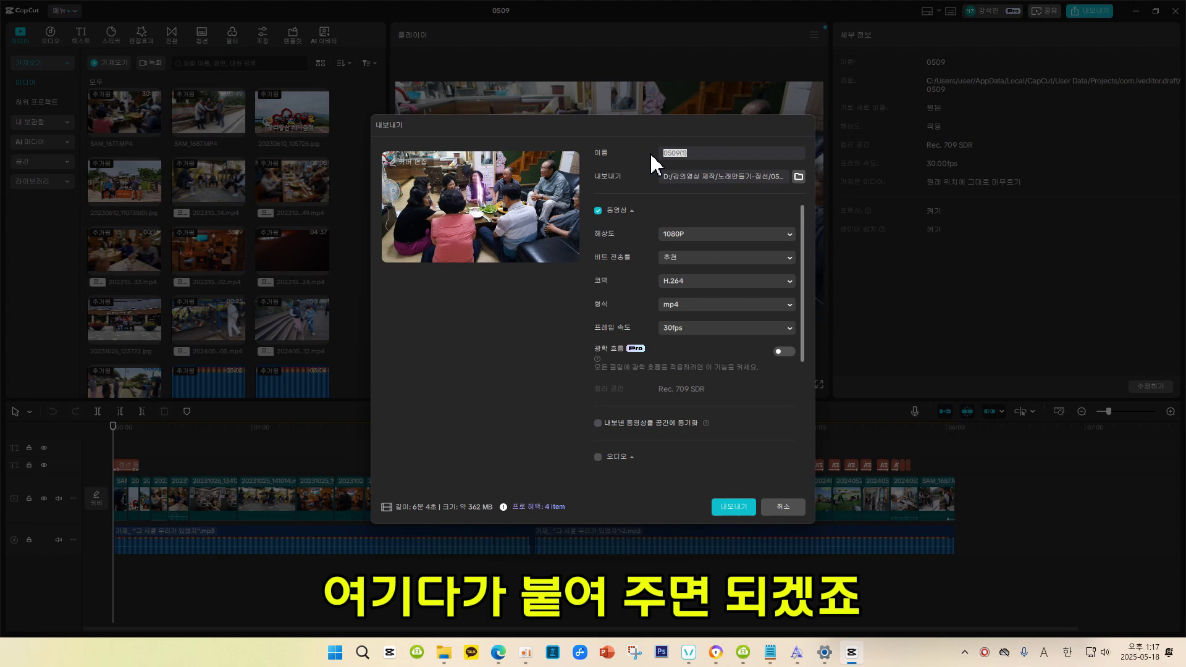
pyautogui.press('Hangul')
pyautogui.write('주제곡')
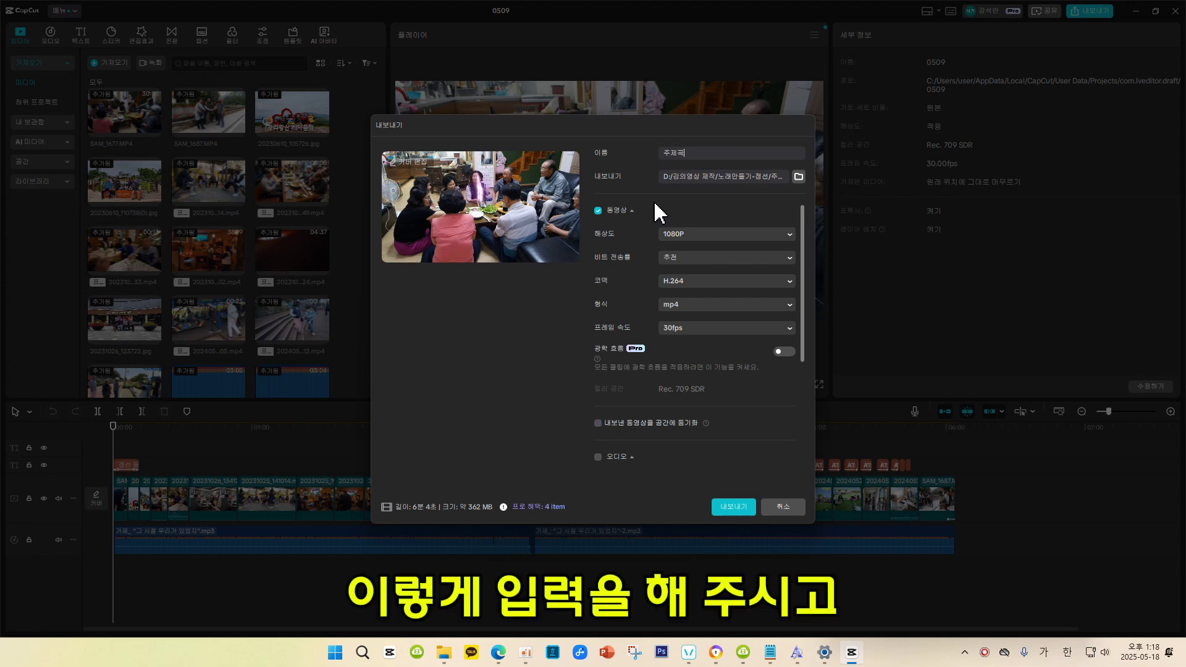
# Step: Export the video with 1080P resolution, H.264 codec, mp4 format and a 30fps frame rate
pyautogui.click(599, 211)
pyautogui.click(598, 211)
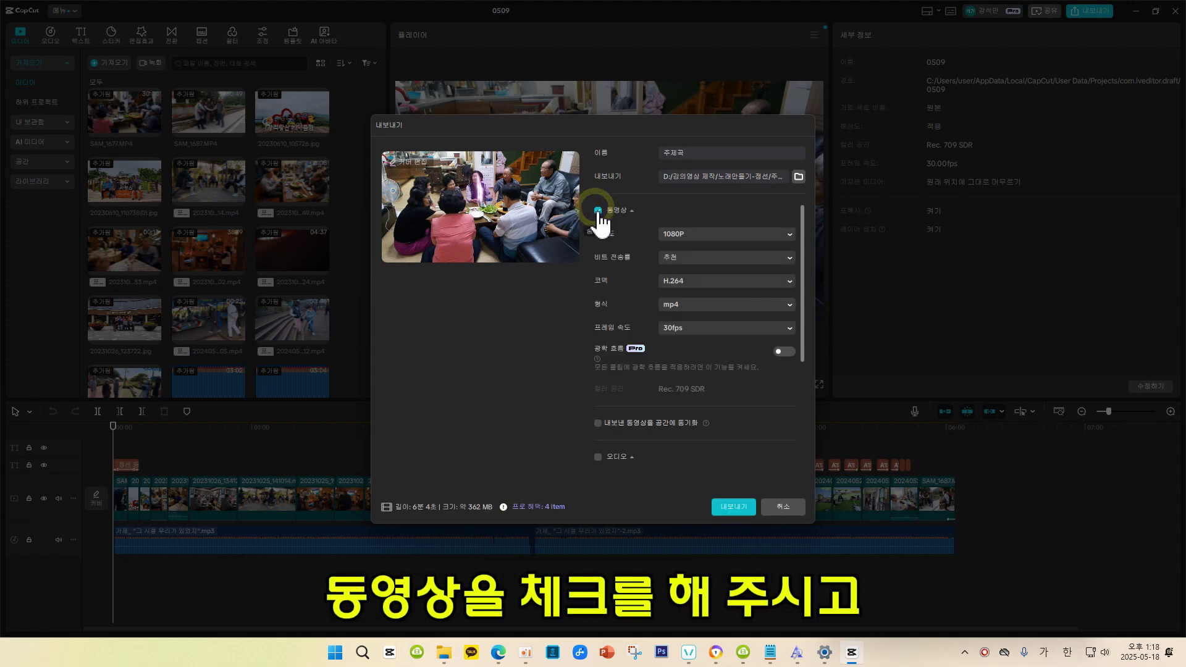
pyautogui.click(694, 233)
pyautogui.click(694, 297)
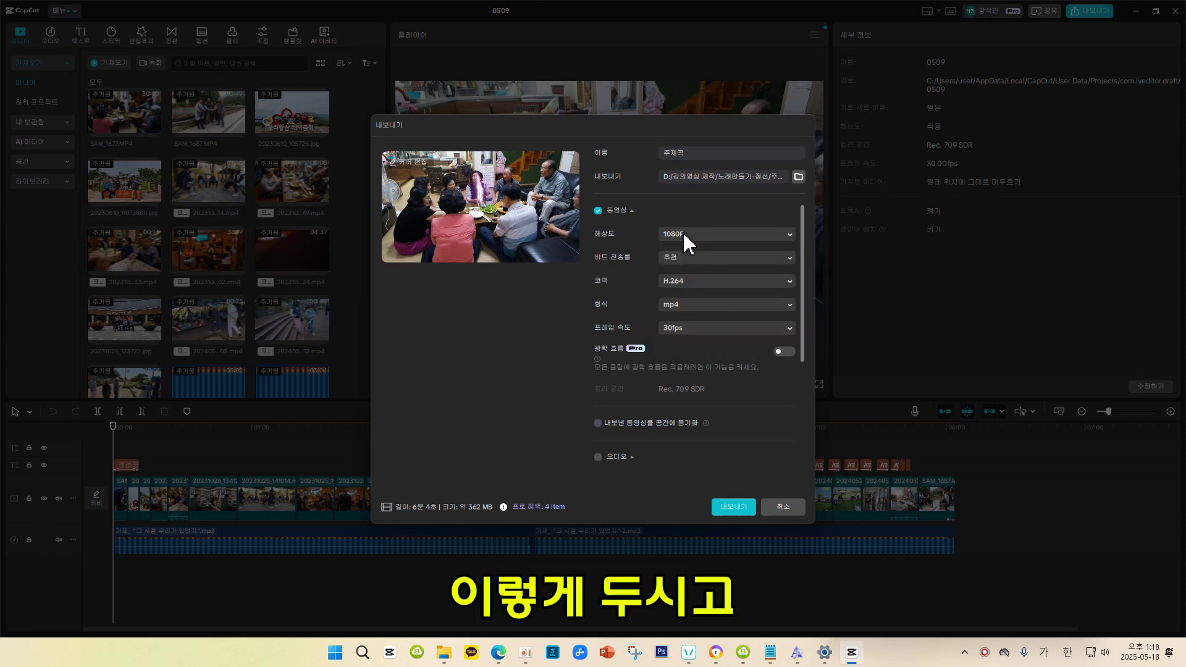
pyautogui.click(690, 282)
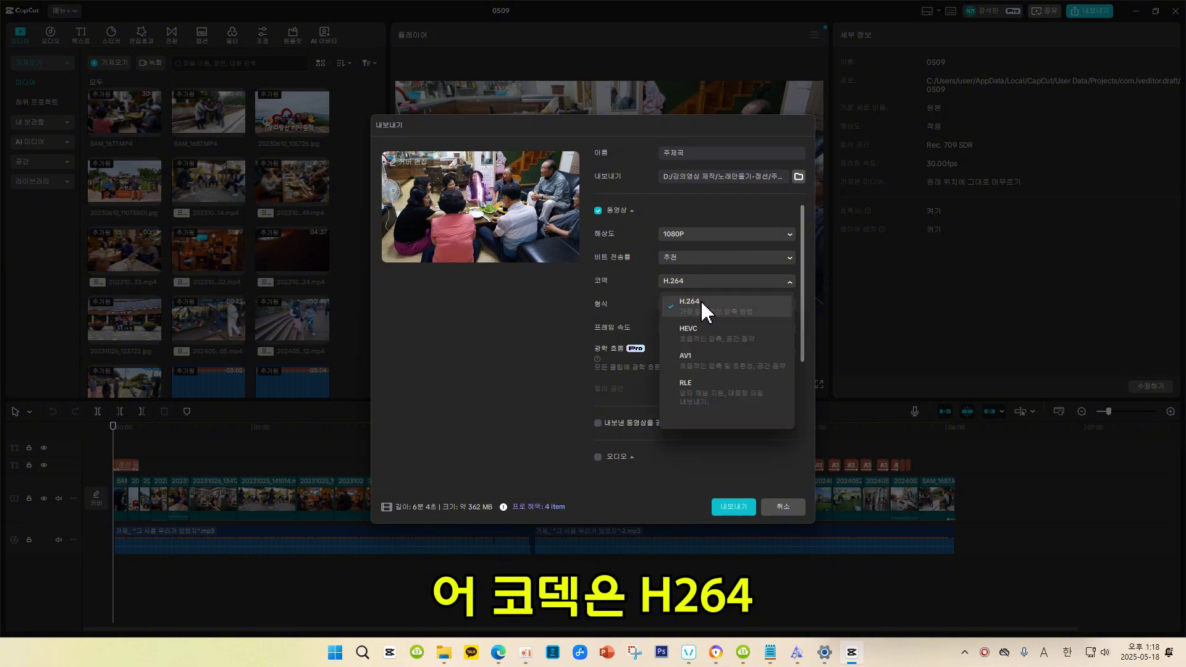
pyautogui.click(701, 305)
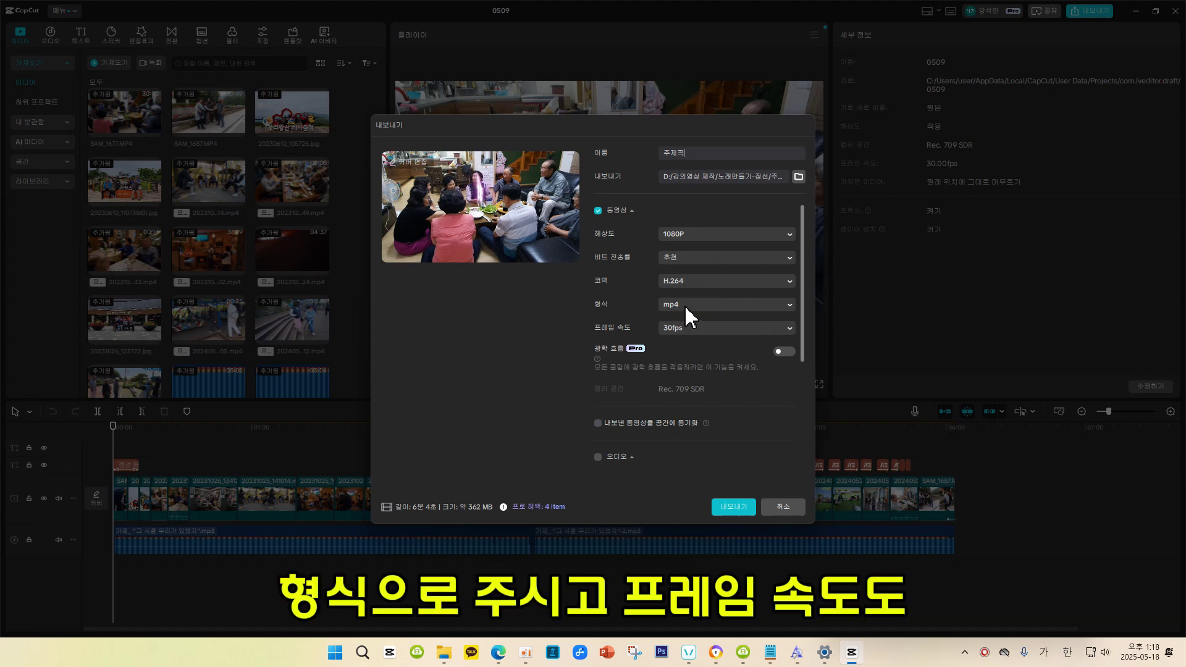
pyautogui.click(686, 329)
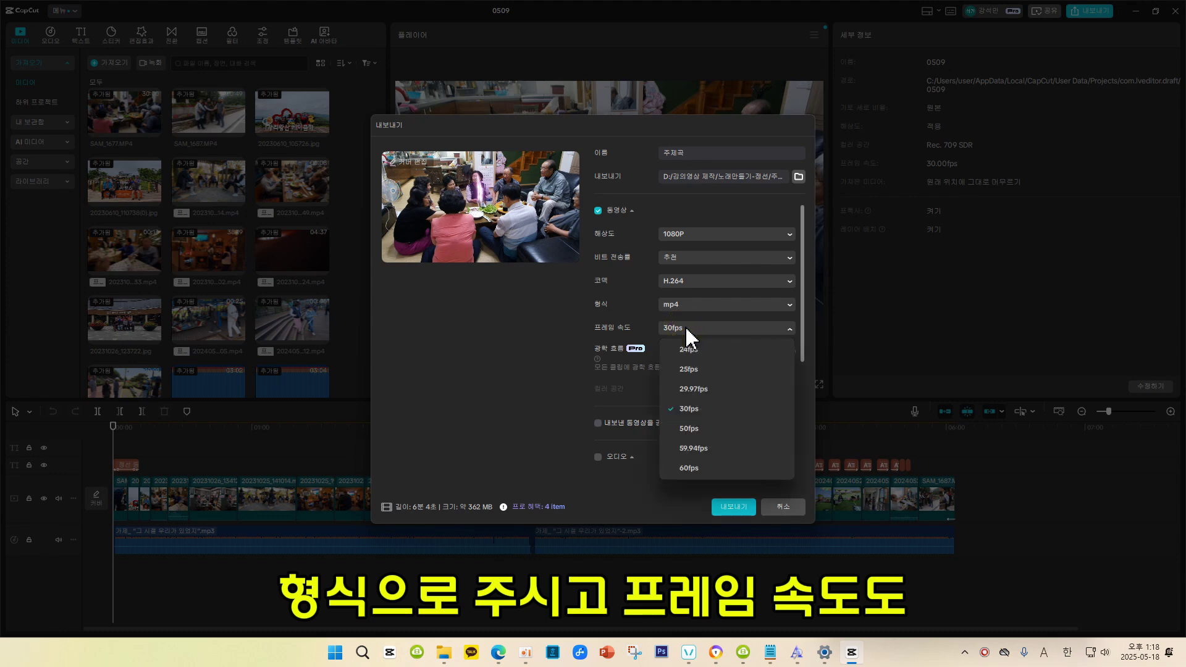
pyautogui.click(687, 409)
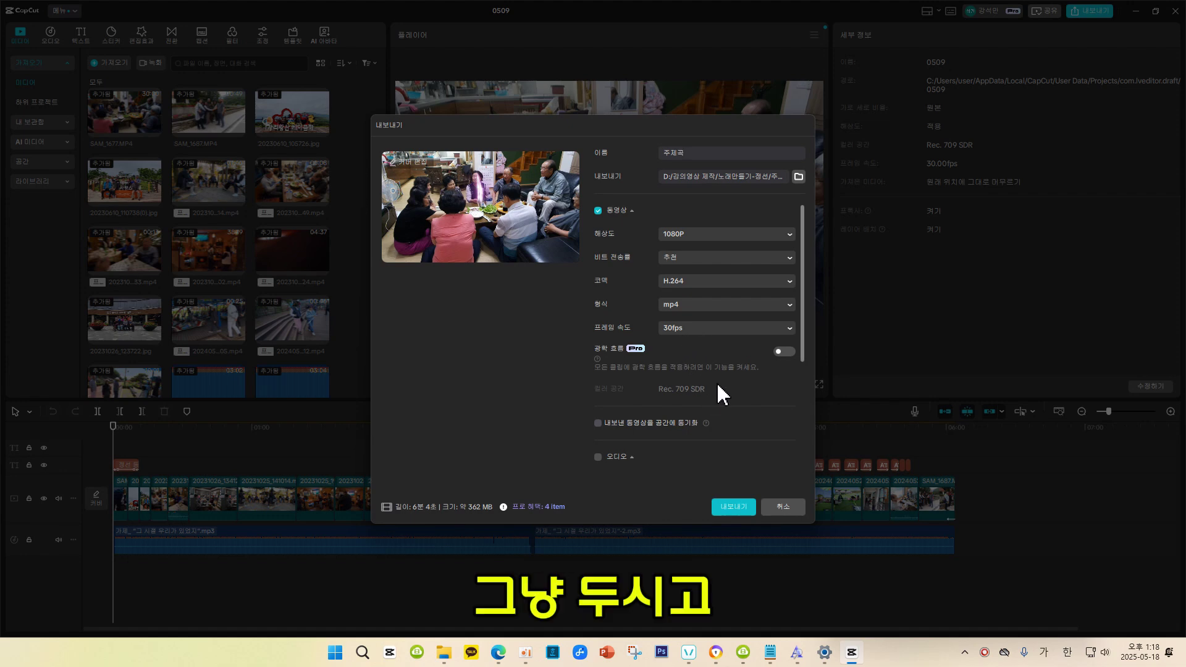
pyautogui.click(734, 507)
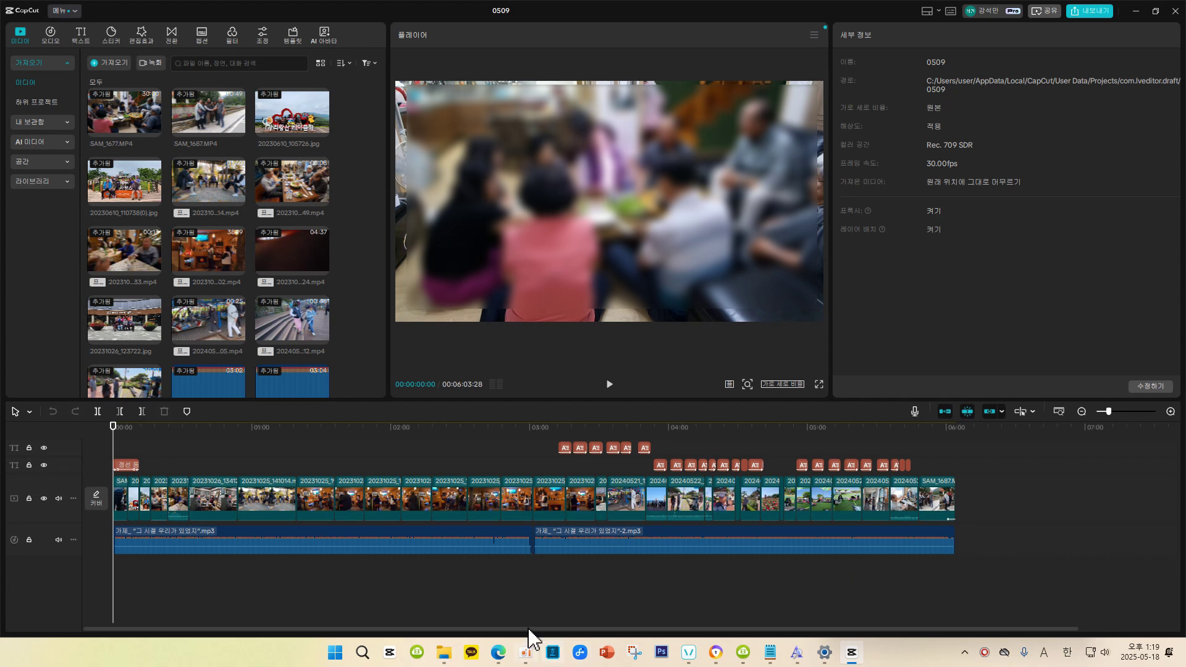
# Step: Switch to File Explorer and copy the exported 주제곡 video from the 노래만들기-정선 folder
pyautogui.moveTo(497, 658)
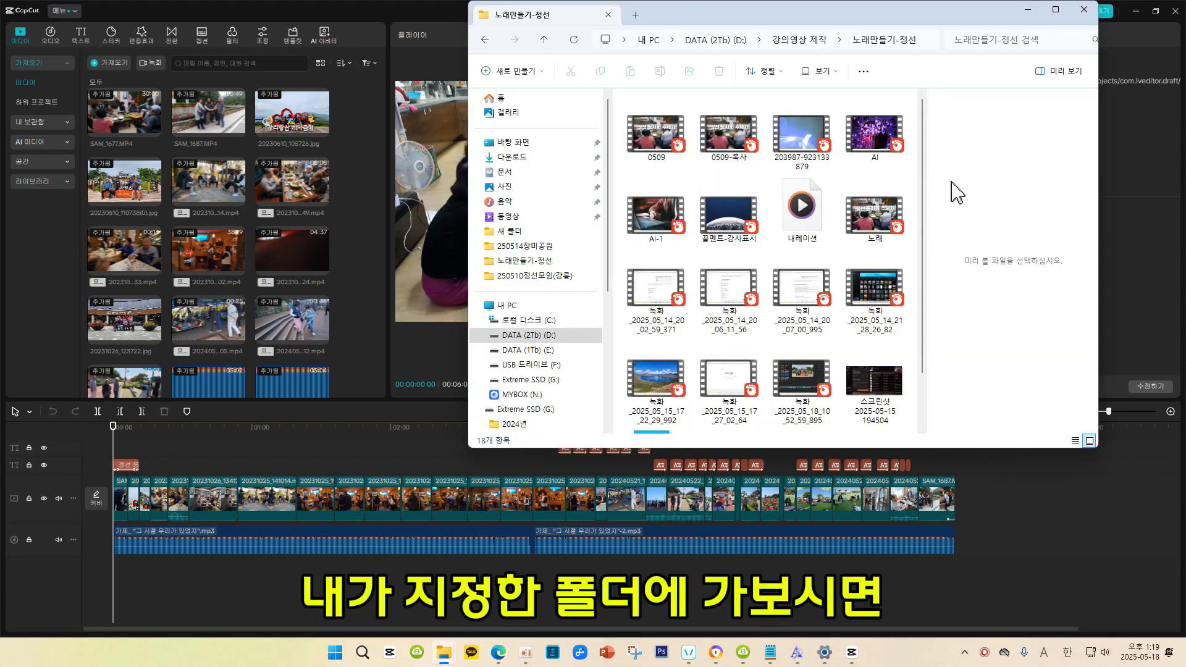
pyautogui.scroll(-1, 923, 259)
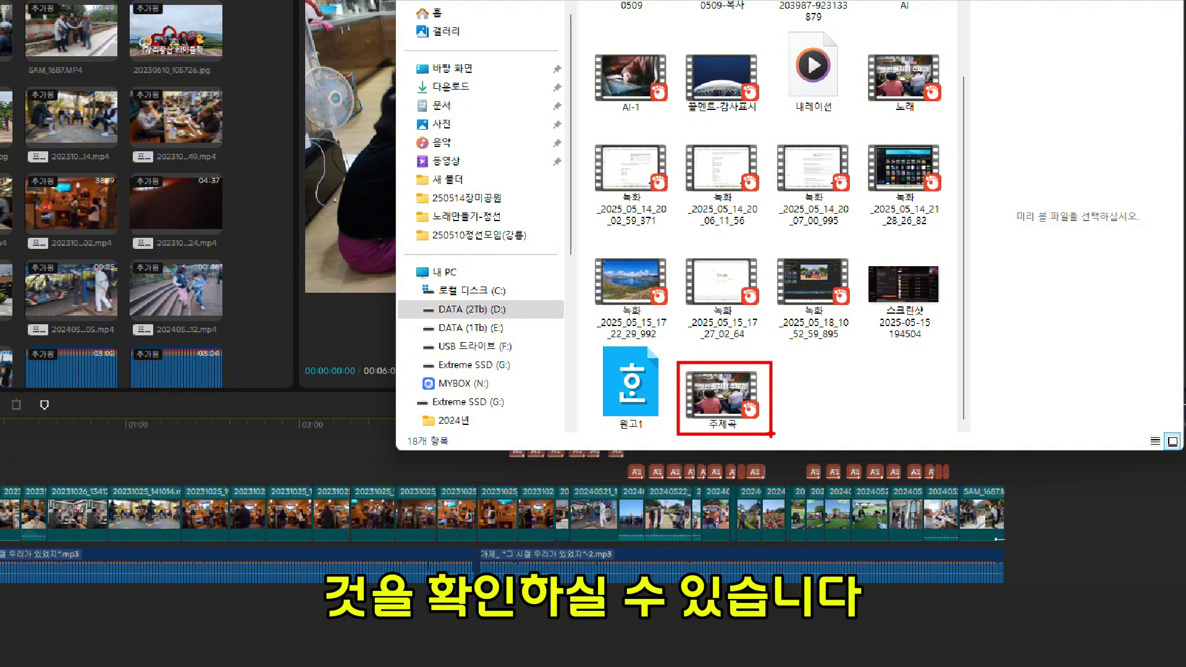
pyautogui.click(722, 419)
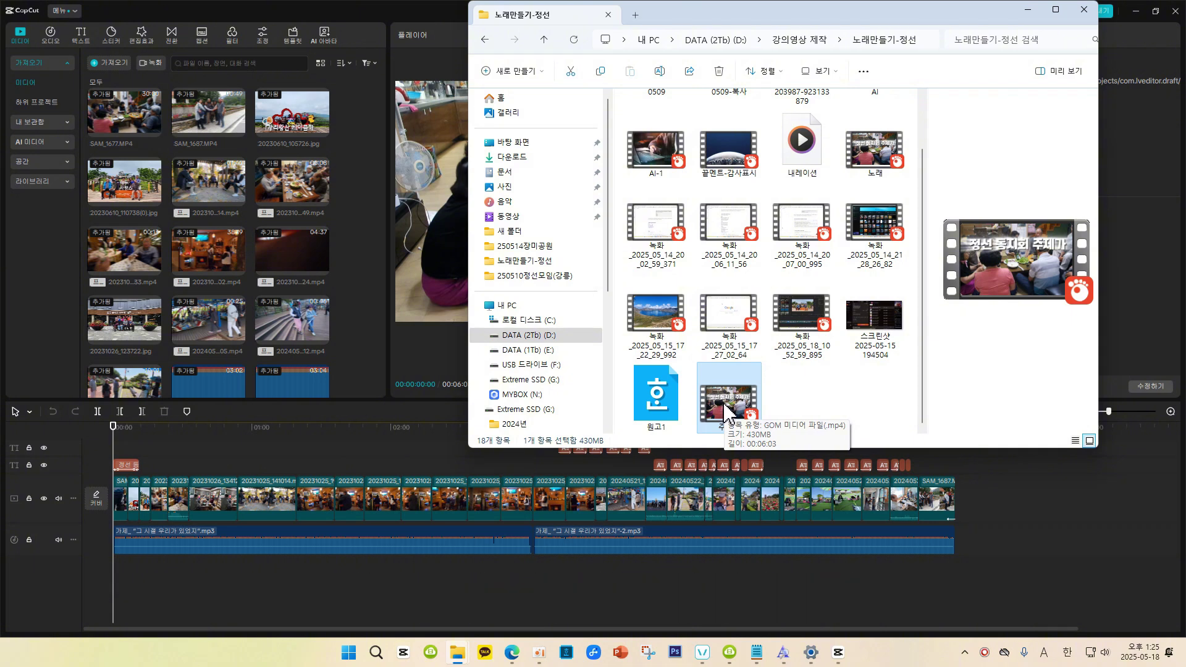
pyautogui.rightClick(725, 412)
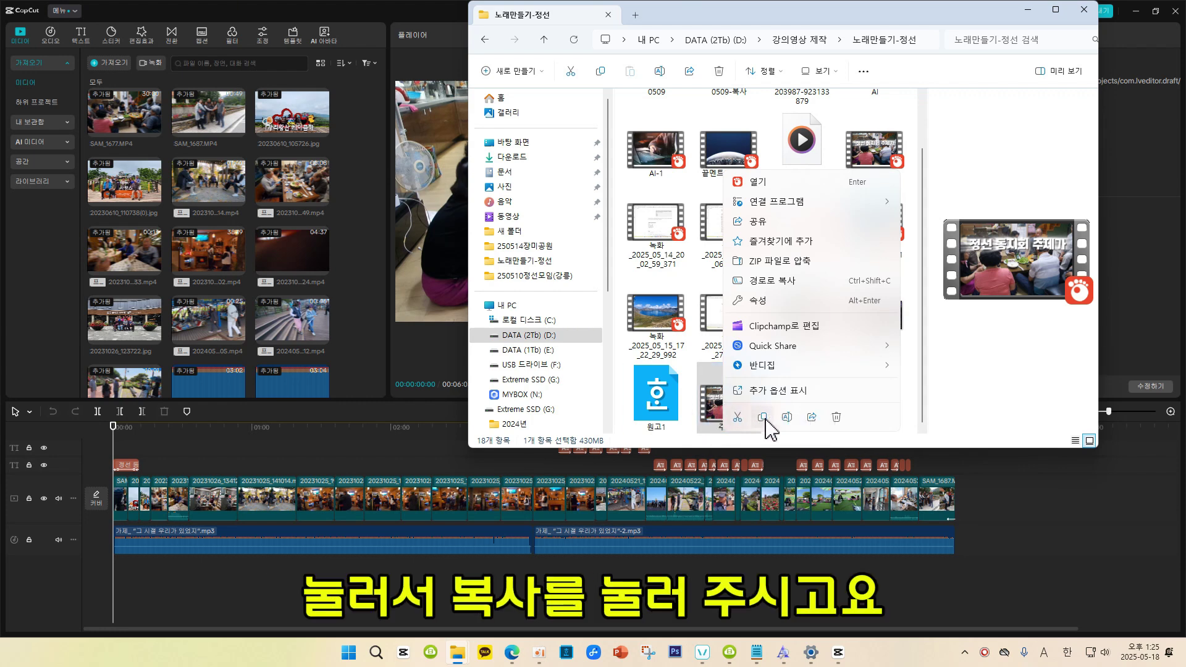
pyautogui.click(763, 418)
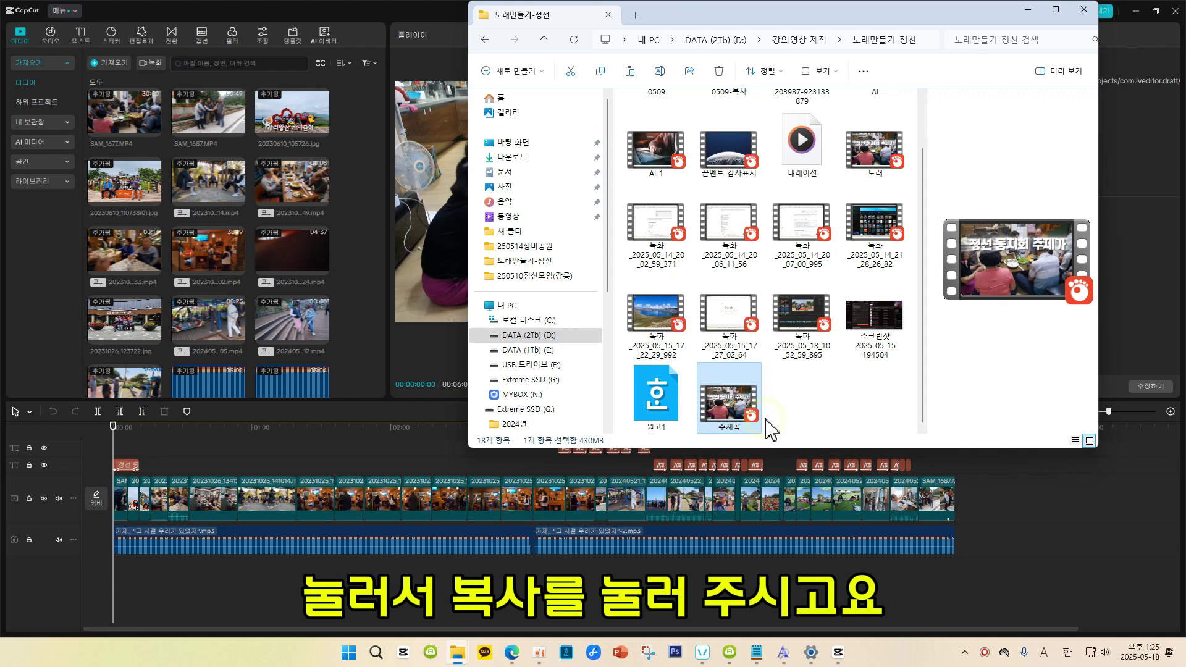
# Step: Paste the copied video into the 개인 folder of the MYBOX (N:) drive
pyautogui.click(529, 399)
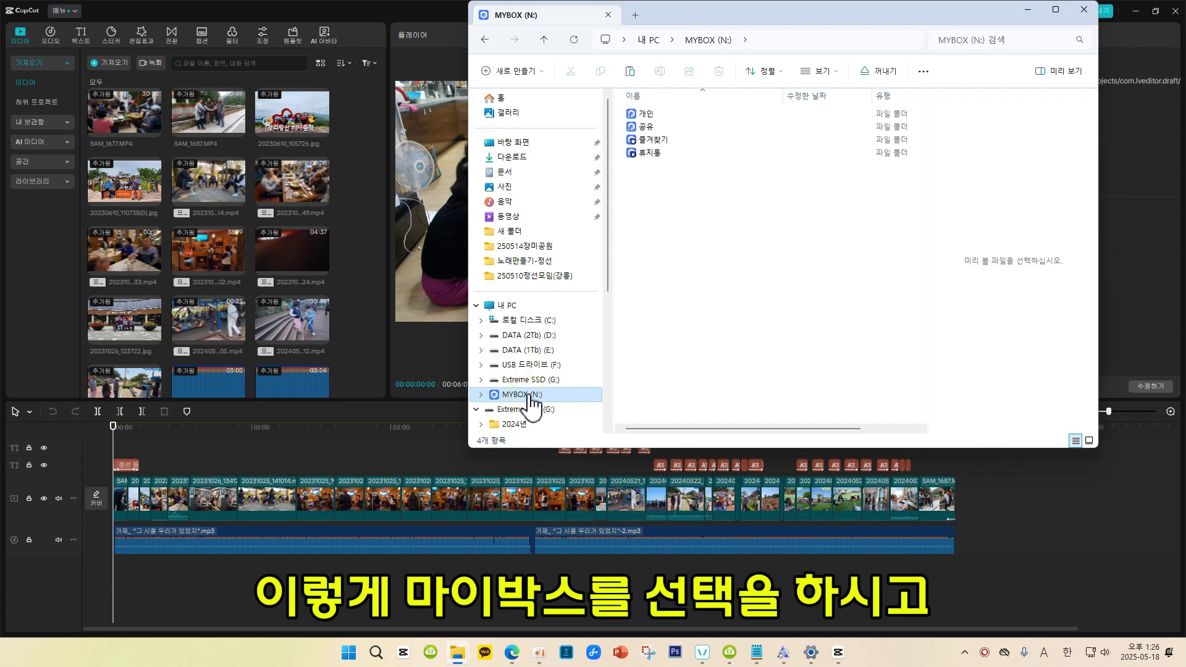
pyautogui.click(645, 115)
pyautogui.click(646, 116)
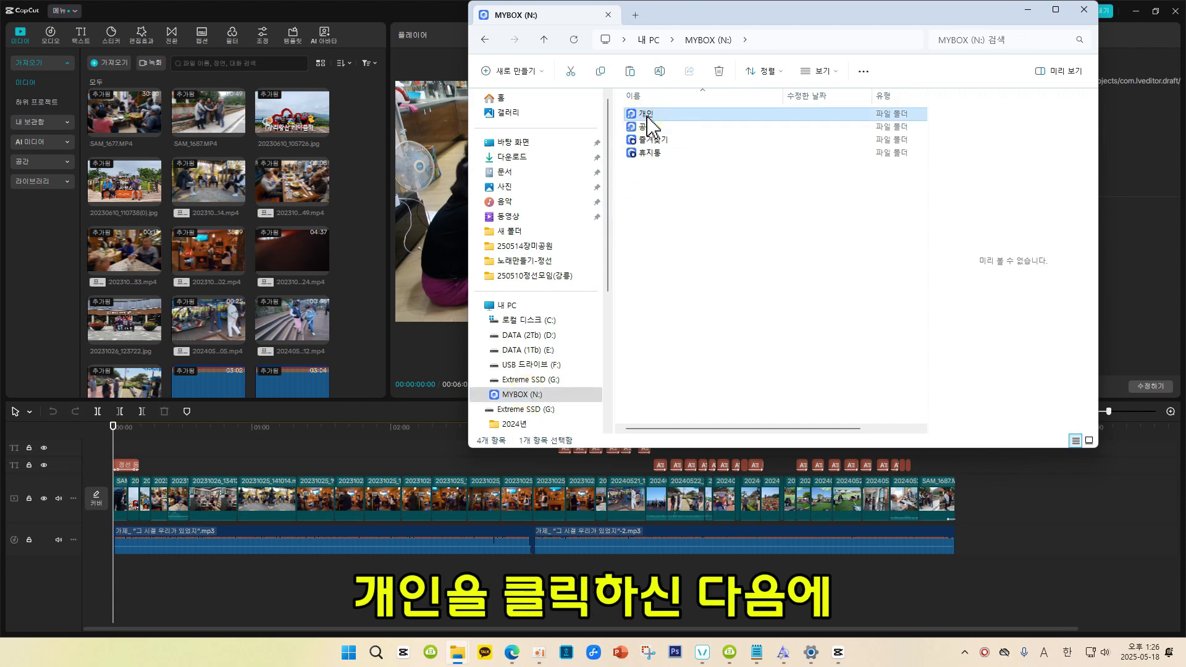
pyautogui.doubleClick(695, 117)
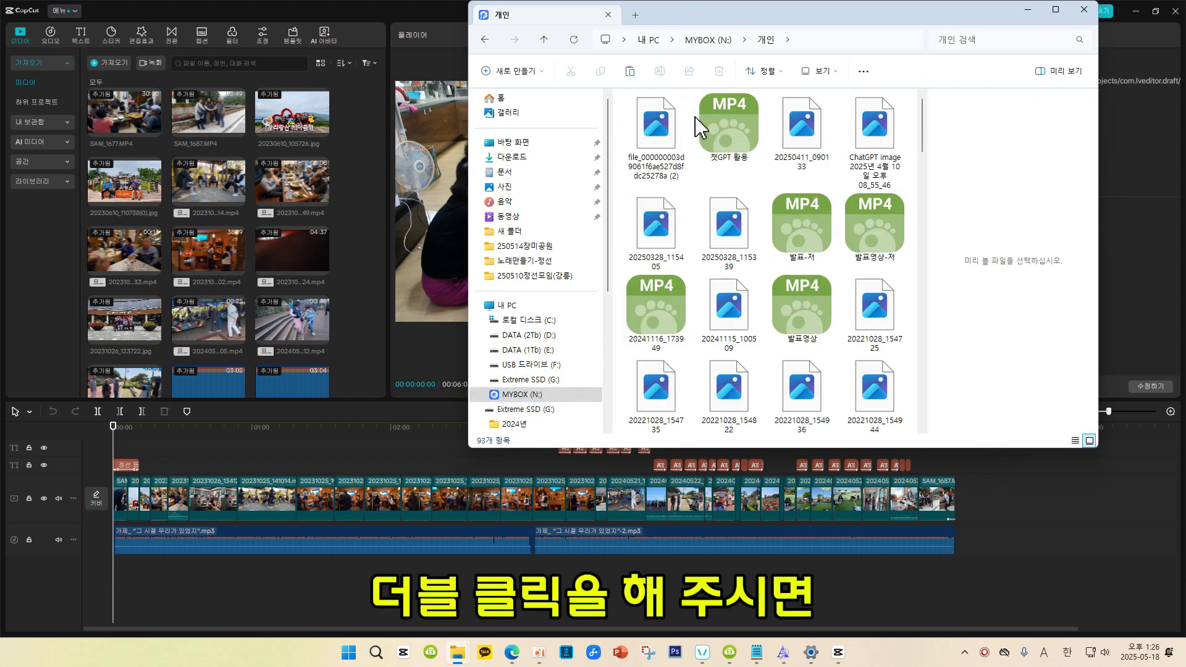
pyautogui.rightClick(708, 185)
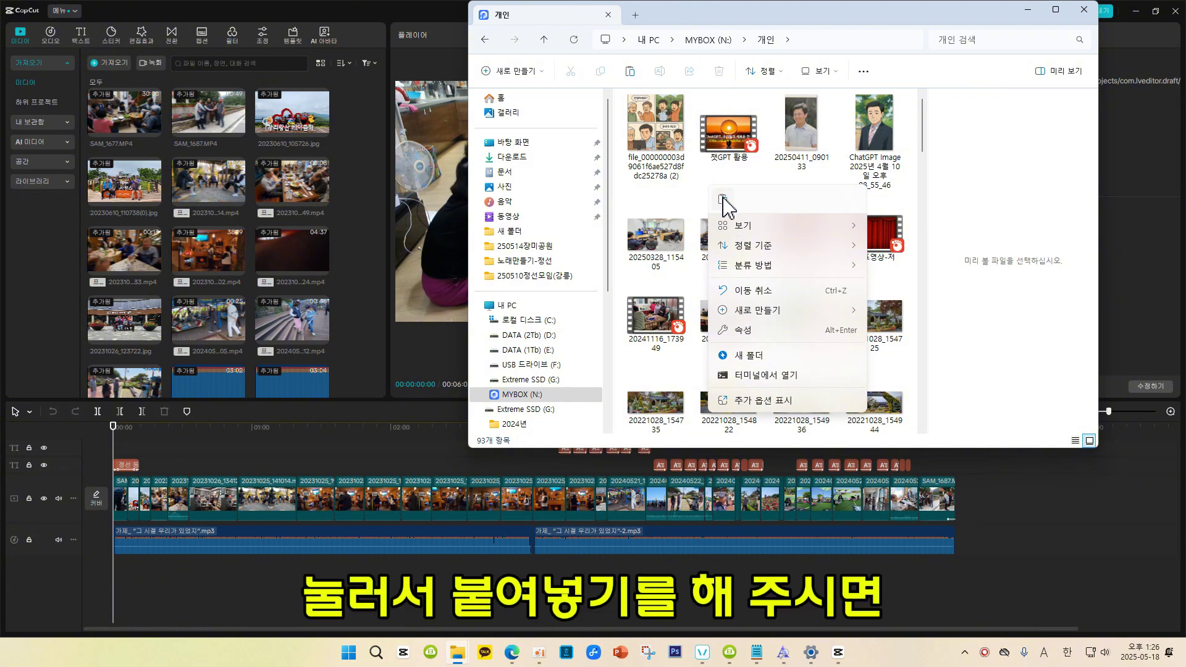
pyautogui.click(722, 198)
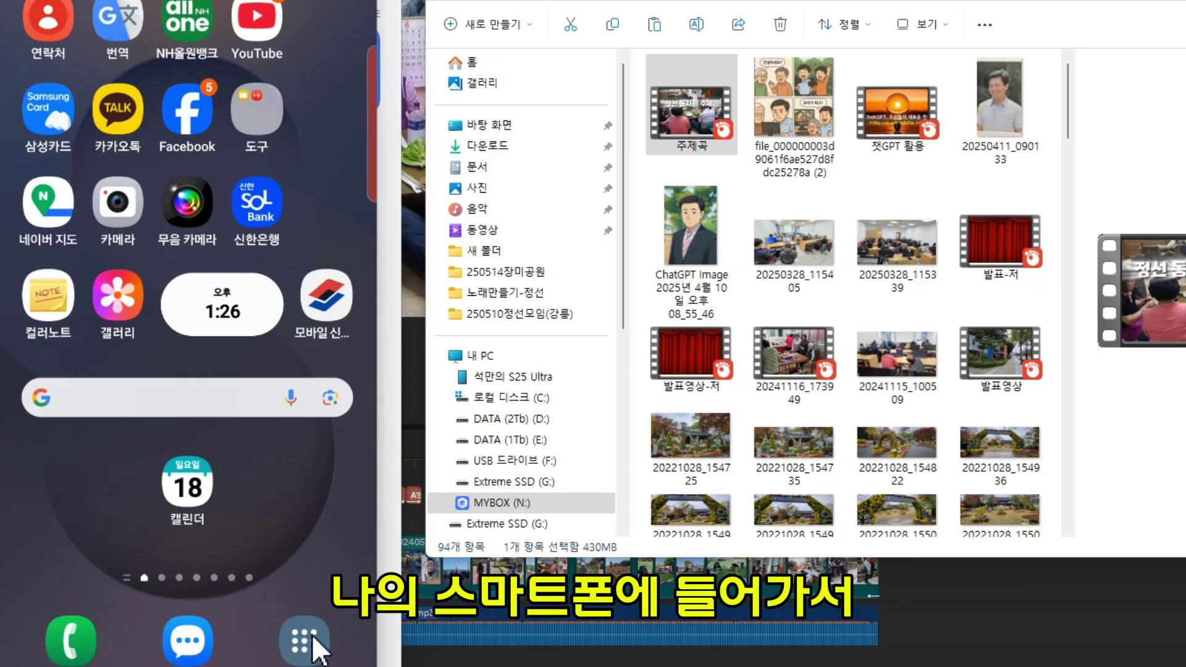
# Step: Switch to the MYBOX app on the mirrored phone, open the 6:04 video dated 5월 18일 and download it to the phone
pyautogui.click(312, 638)
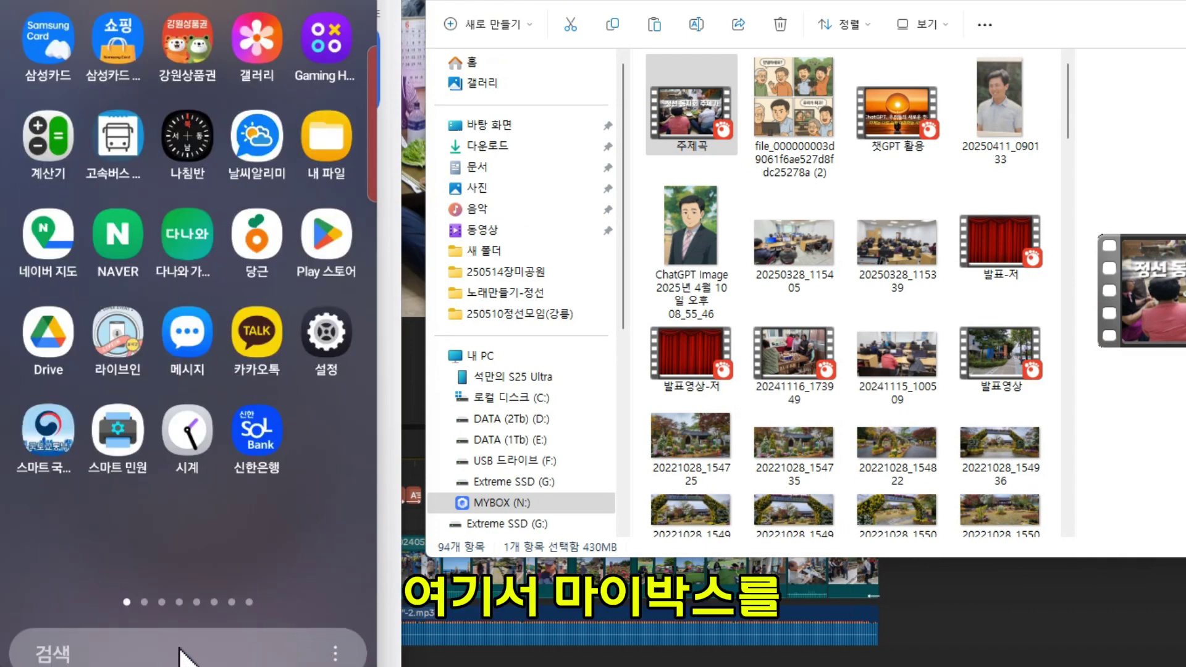
pyautogui.click(59, 655)
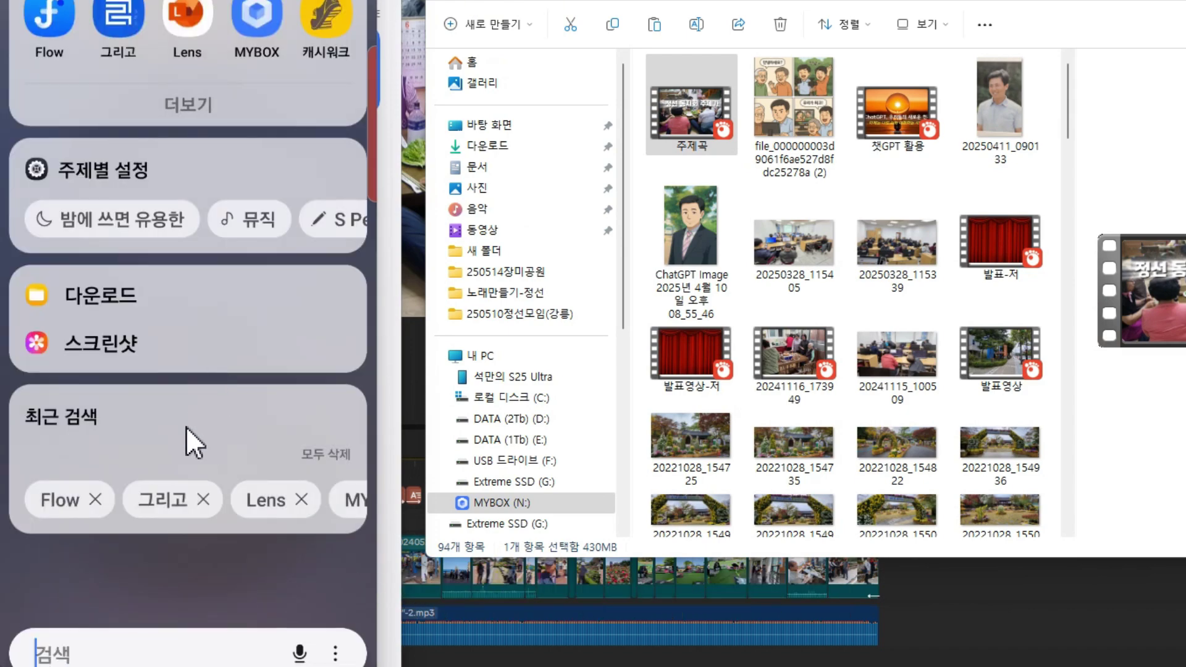
pyautogui.click(256, 20)
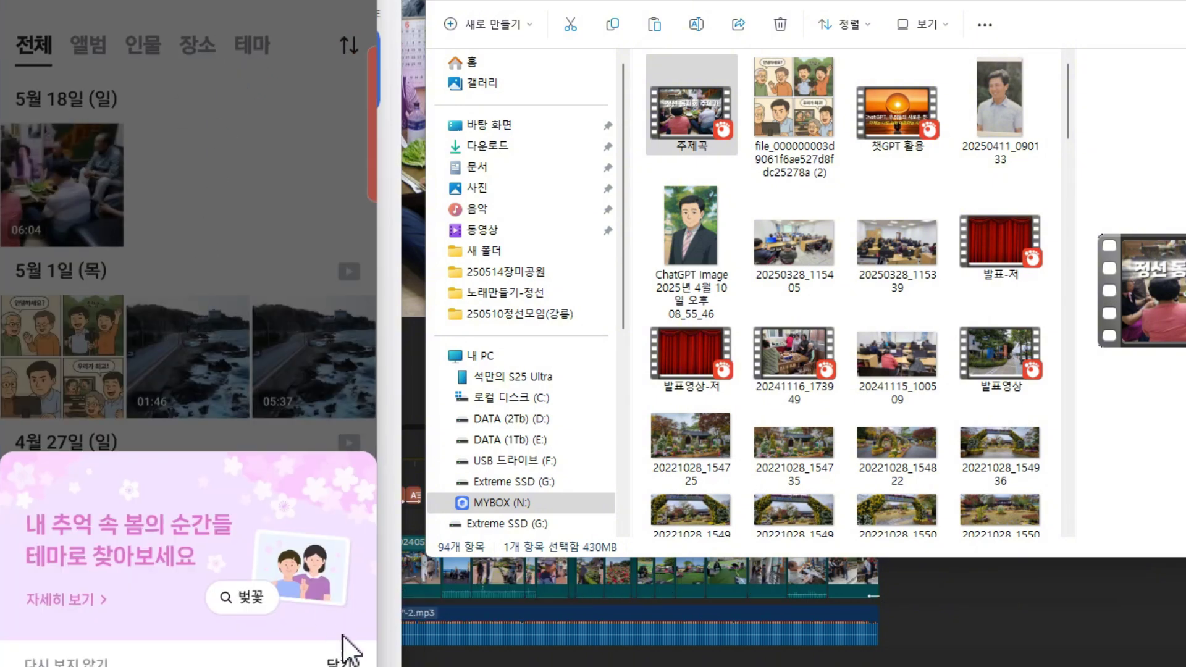
pyautogui.click(343, 656)
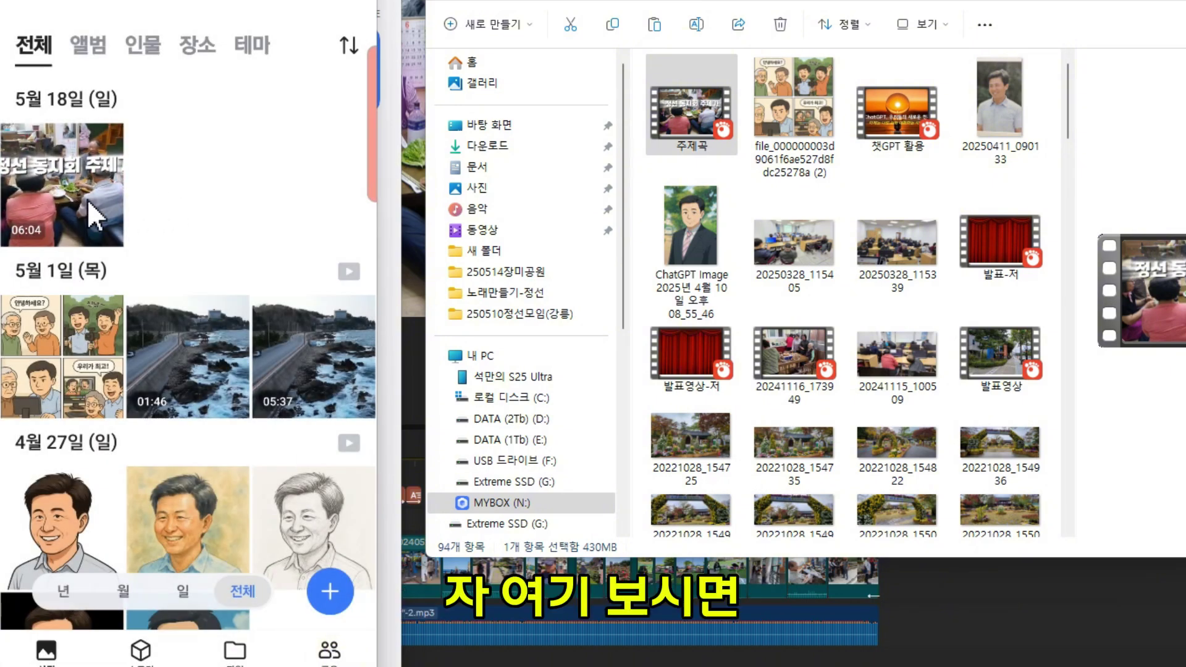
pyautogui.click(55, 196)
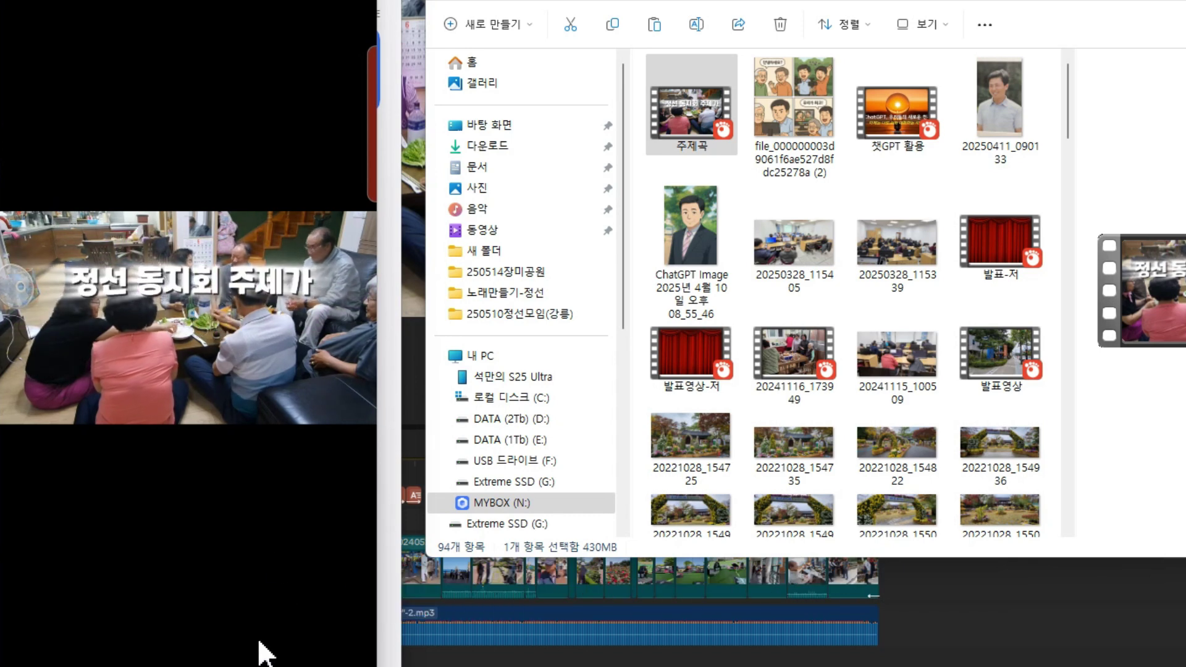
pyautogui.click(264, 649)
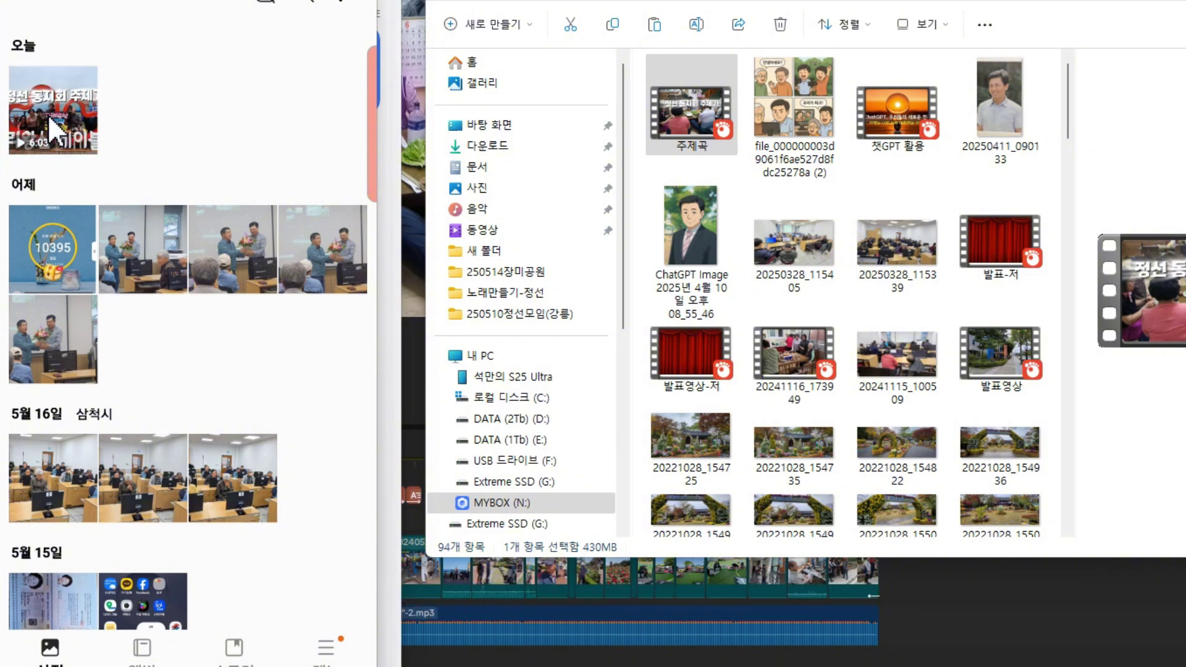
# Step: Share today's 6:03 video from the phone gallery through KakaoTalk to the 정선모임-소확행 group chat
pyautogui.click(48, 116)
pyautogui.click(263, 664)
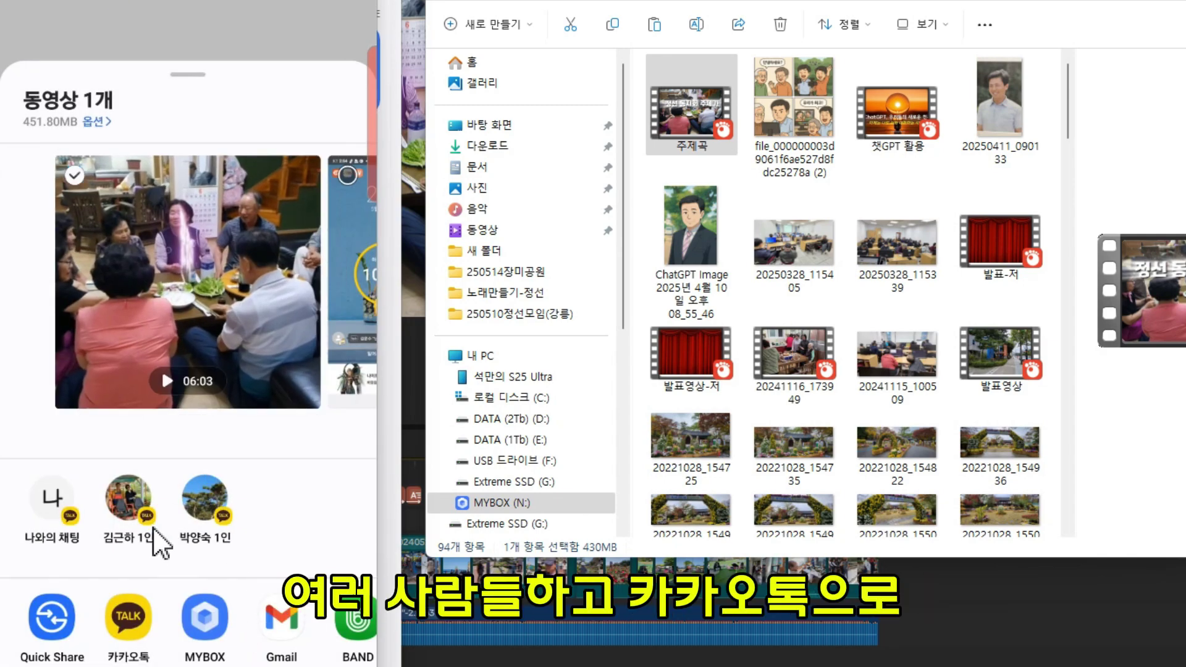
pyautogui.click(127, 620)
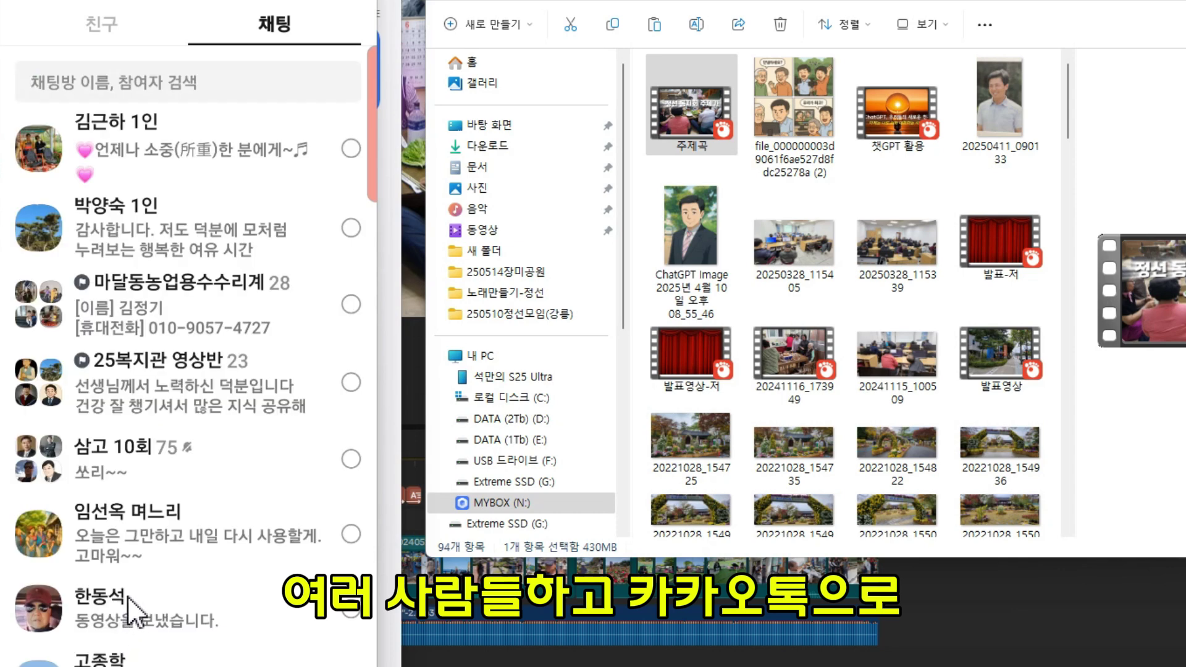
pyautogui.scroll(-5, 204, 414)
pyautogui.click(154, 388)
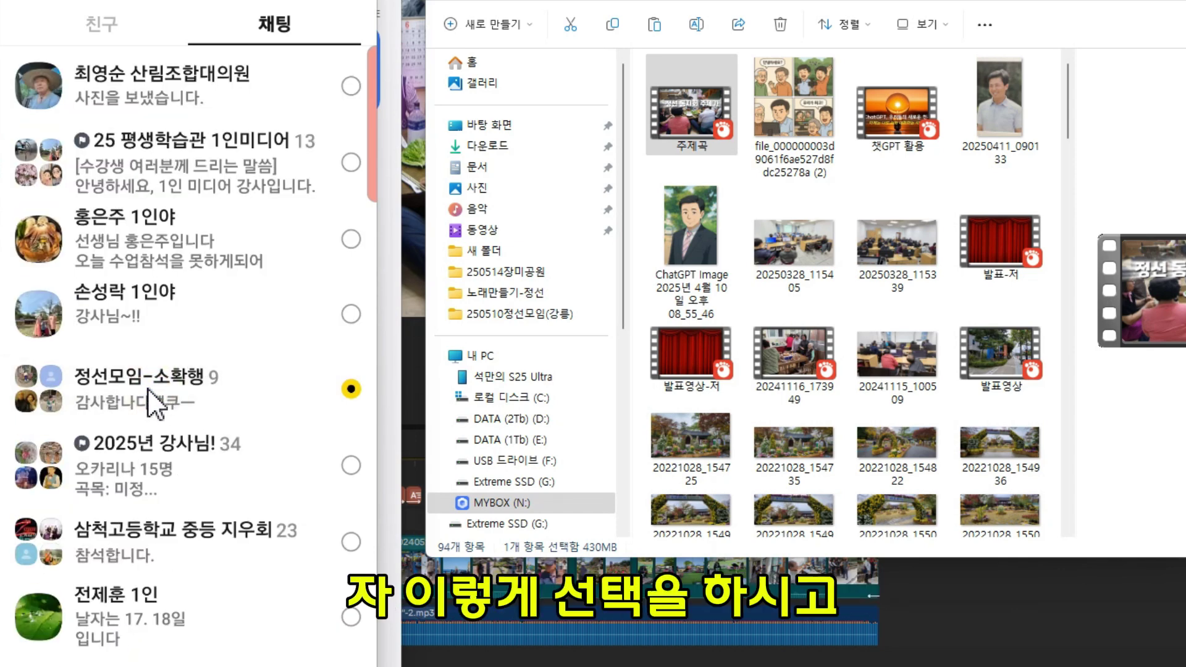
pyautogui.click(361, 3)
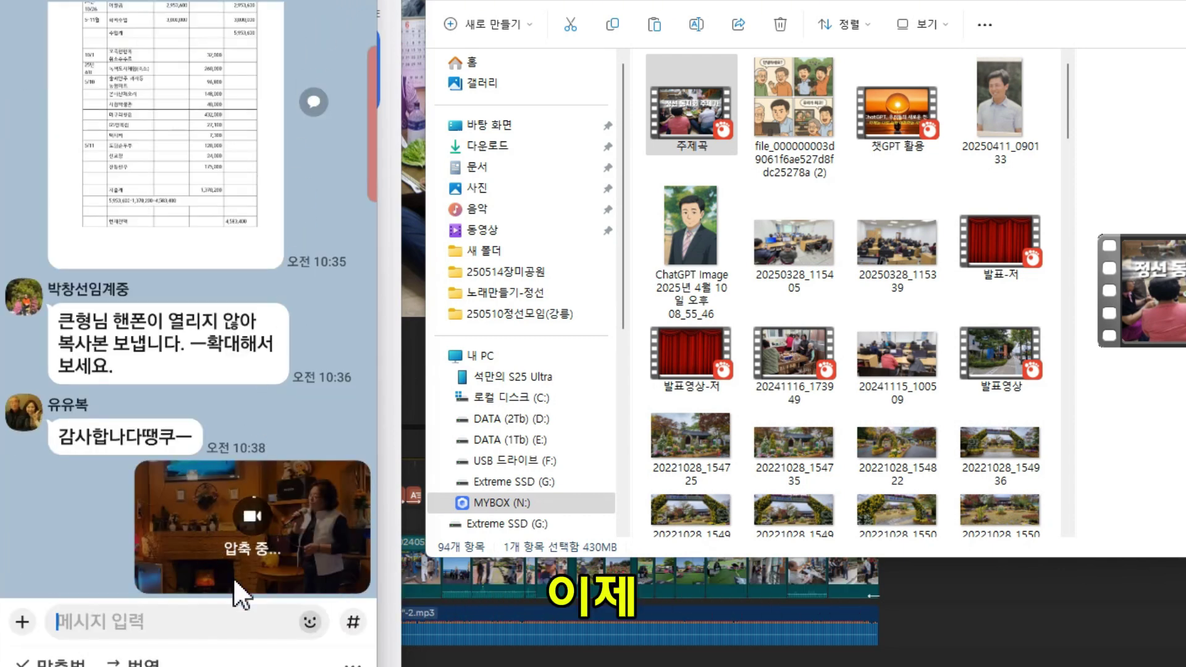